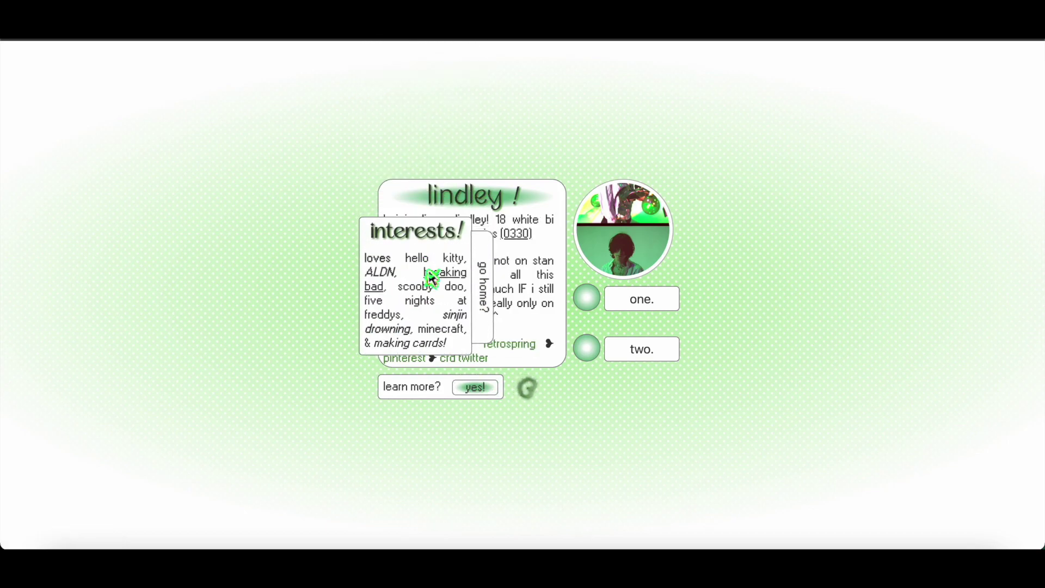
Step: Return from the interests section to the home section of the finished example site
{"action": "scroll", "coordinate": [433, 278], "scroll_direction": "down", "scroll_amount": 3}
{"action": "left_click", "coordinate": [488, 293]}
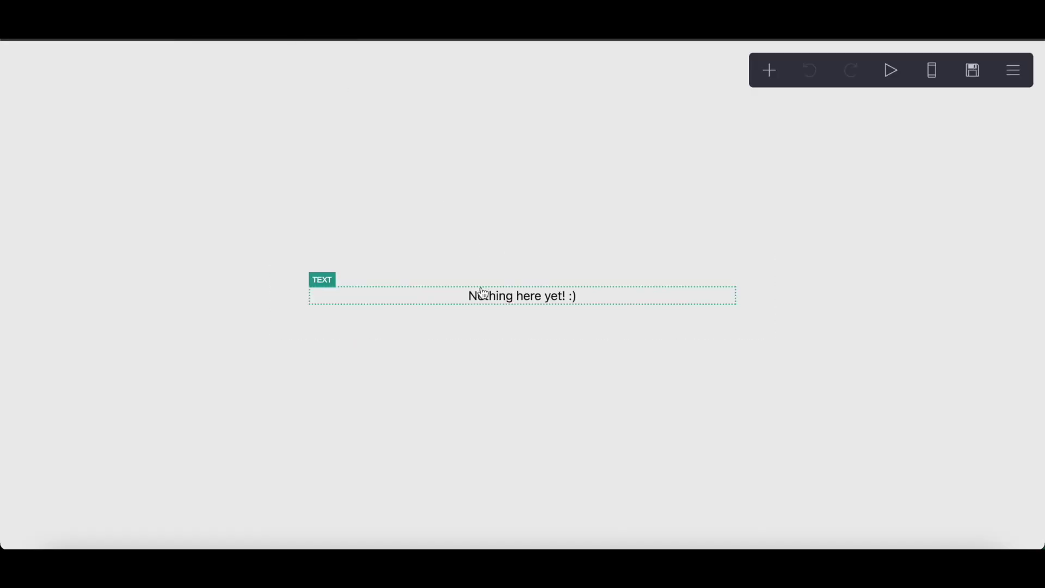
Step: Delete the "Nothing here yet! :)" placeholder text from the new site and open its background settings
{"action": "left_click", "coordinate": [482, 294]}
{"action": "left_click", "coordinate": [67, 510]}
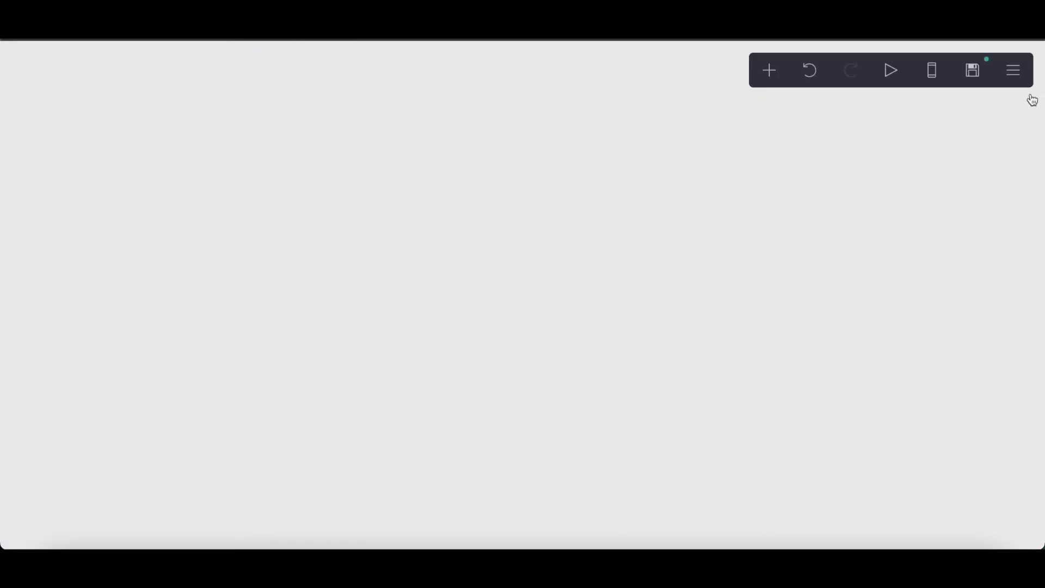
{"action": "left_click", "coordinate": [1013, 70]}
{"action": "left_click", "coordinate": [912, 239]}
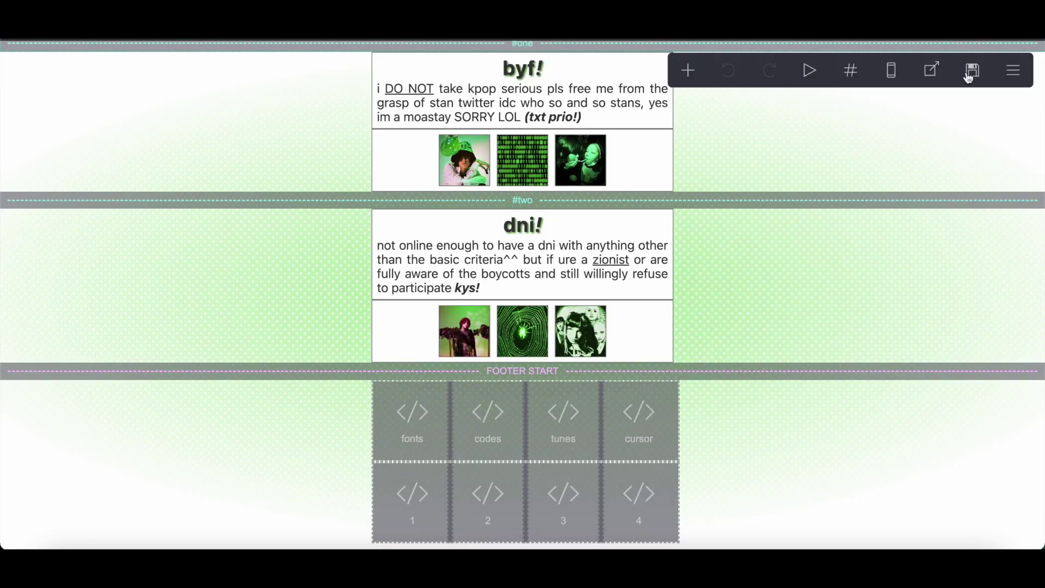
Step: Switch to the finished example site's editor and copy the first gradient stop's colour, A7E897, from its background settings
{"action": "left_click", "coordinate": [1013, 76]}
{"action": "left_click", "coordinate": [942, 231]}
{"action": "scroll", "coordinate": [94, 299], "scroll_direction": "up", "scroll_amount": 3}
{"action": "scroll", "coordinate": [94, 299], "scroll_direction": "up", "scroll_amount": 2}
{"action": "double_click", "coordinate": [74, 136]}
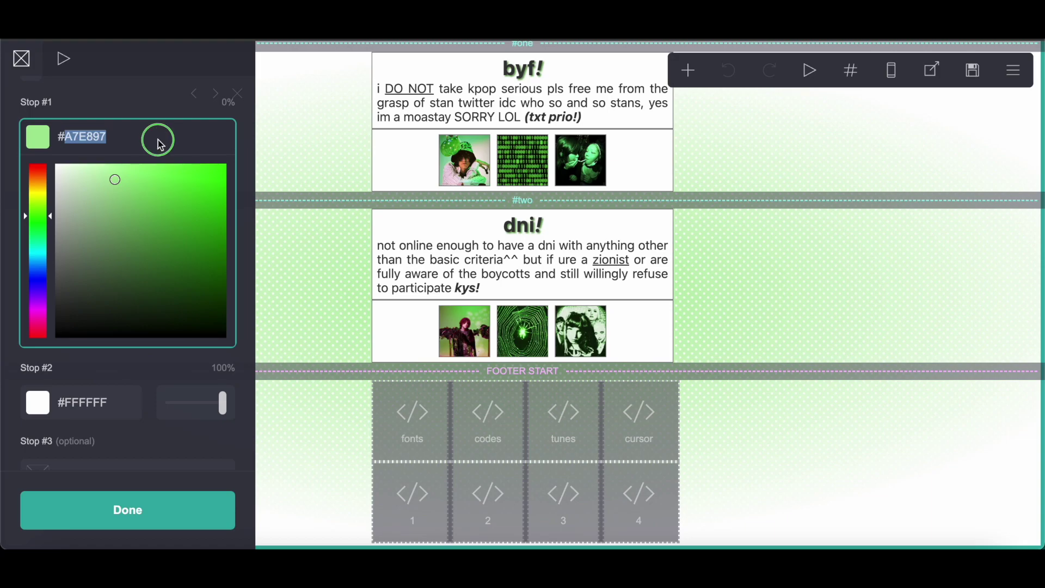
{"action": "right_click", "coordinate": [159, 138]}
{"action": "left_click", "coordinate": [180, 252]}
{"action": "left_click", "coordinate": [116, 98]}
{"action": "scroll", "coordinate": [117, 98], "scroll_direction": "up", "scroll_amount": 2}
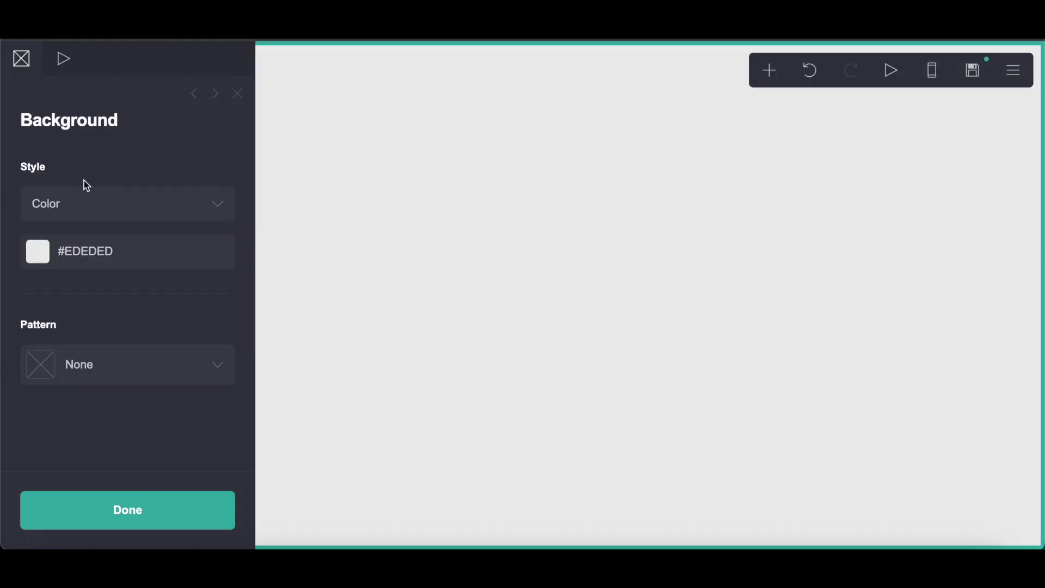
Step: On the new site, change the background style to a radial gradient
{"action": "left_click", "coordinate": [67, 207]}
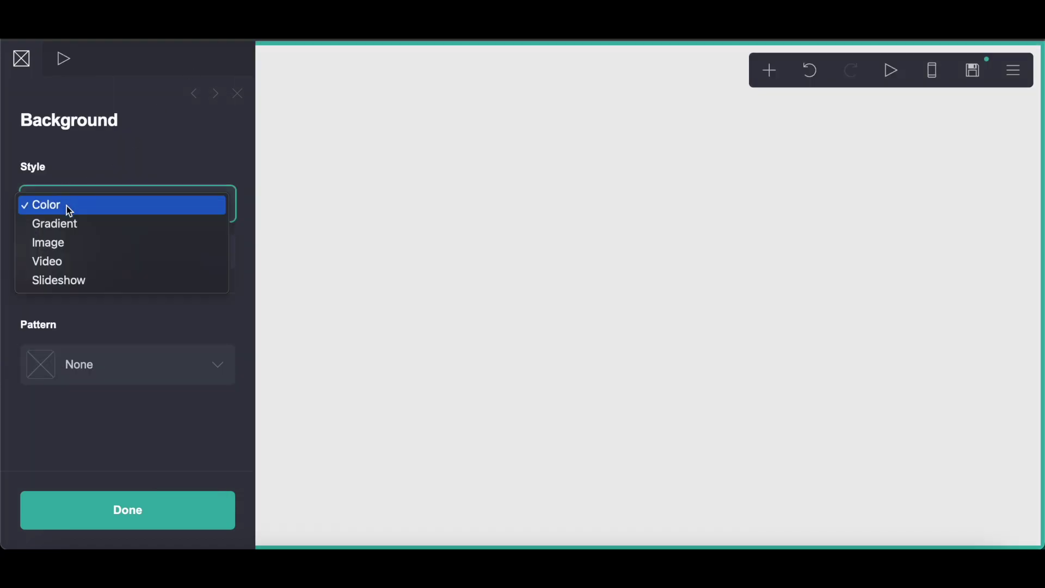
{"action": "left_click", "coordinate": [69, 224]}
{"action": "left_click", "coordinate": [103, 259]}
{"action": "left_click", "coordinate": [97, 271]}
Step: Set the second gradient stop to 100%, the gradient width to 59% and its height to 48%, matching the example site
{"action": "scroll", "coordinate": [96, 269], "scroll_direction": "down", "scroll_amount": 3}
{"action": "left_click", "coordinate": [222, 237]}
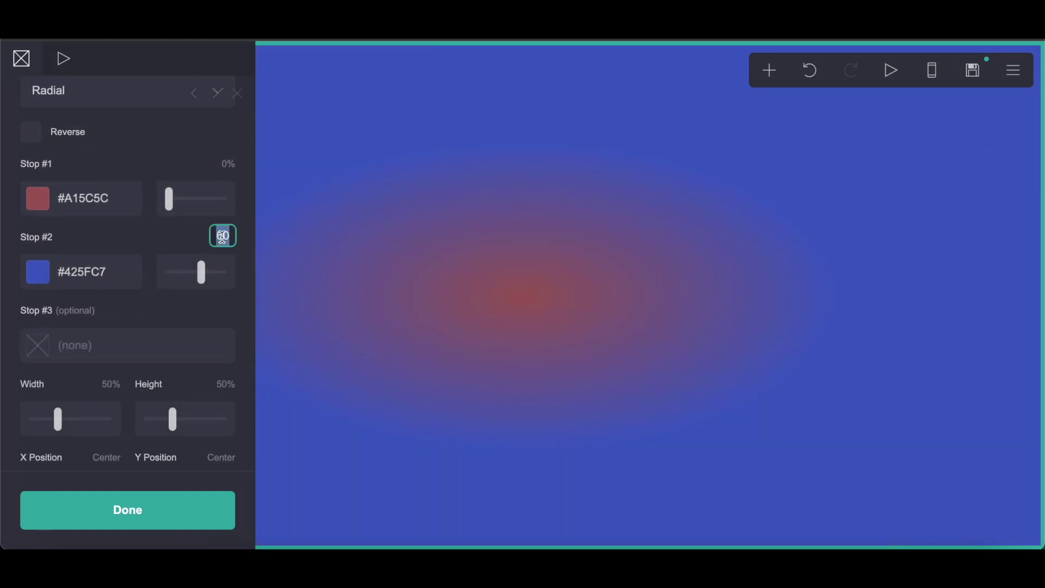
{"action": "key", "text": "Return"}
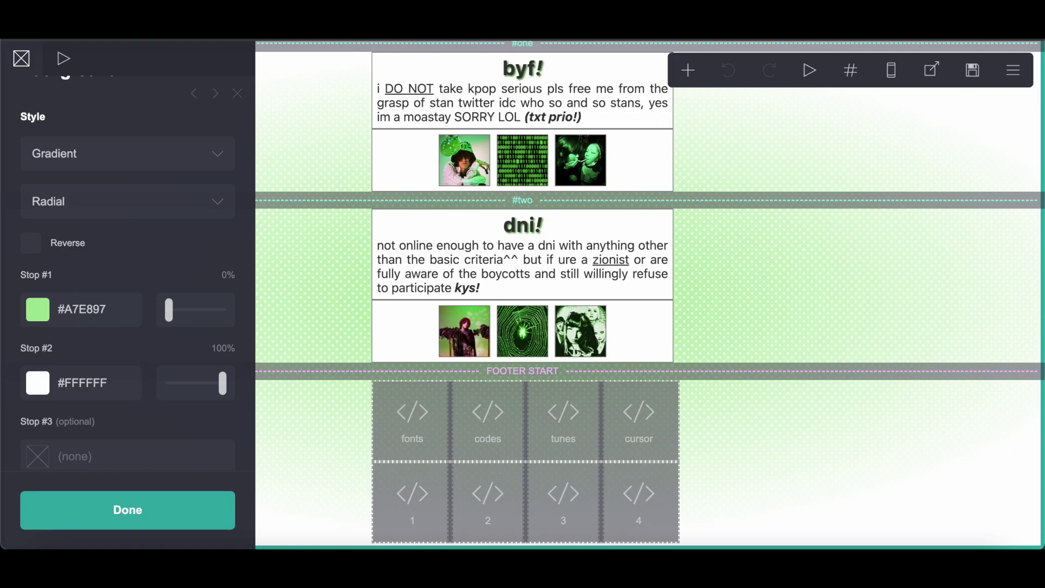
{"action": "scroll", "coordinate": [175, 235], "scroll_direction": "down", "scroll_amount": 2}
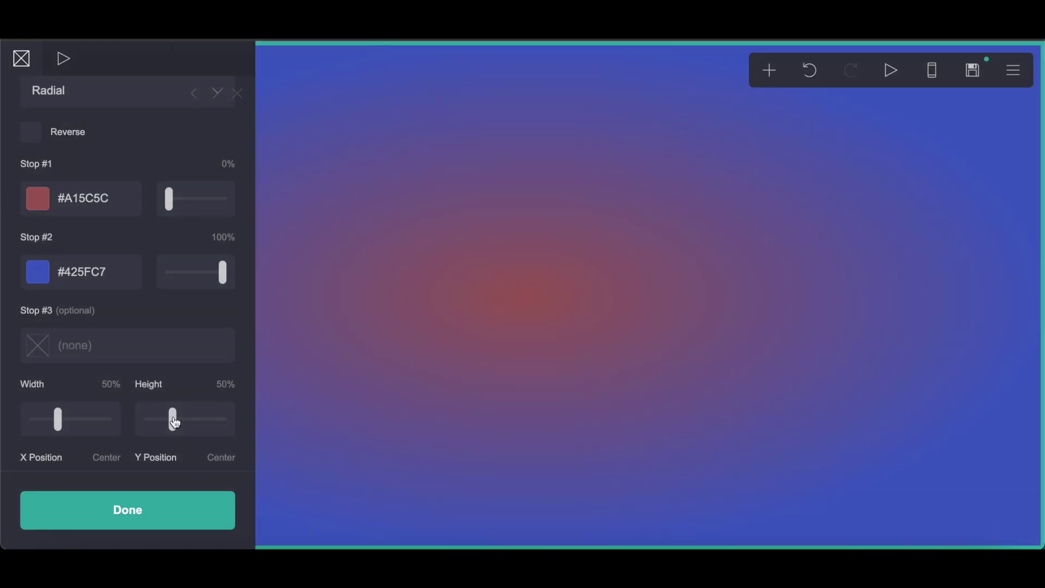
{"action": "left_click", "coordinate": [101, 381]}
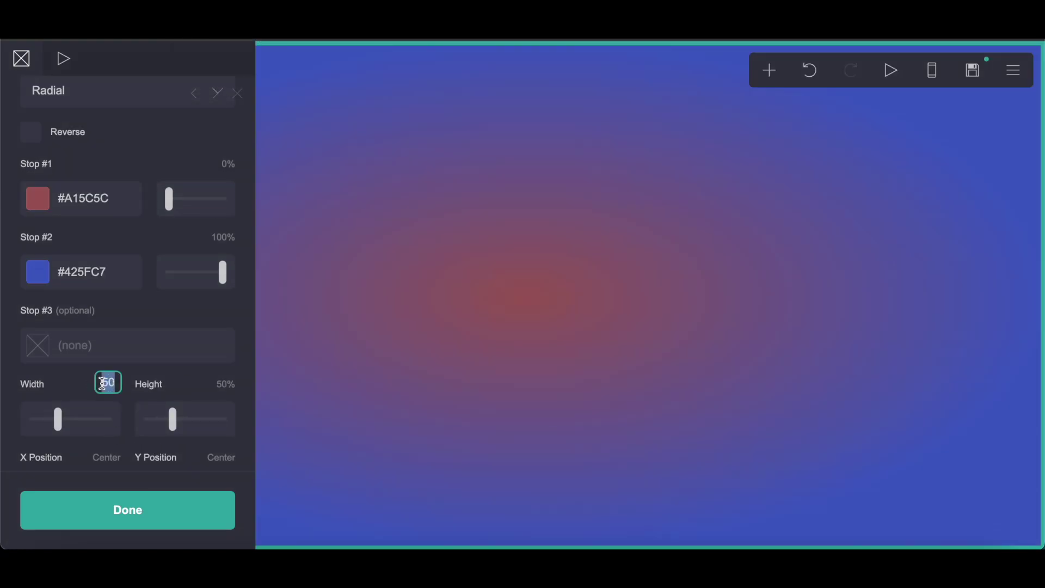
{"action": "left_click", "coordinate": [223, 386]}
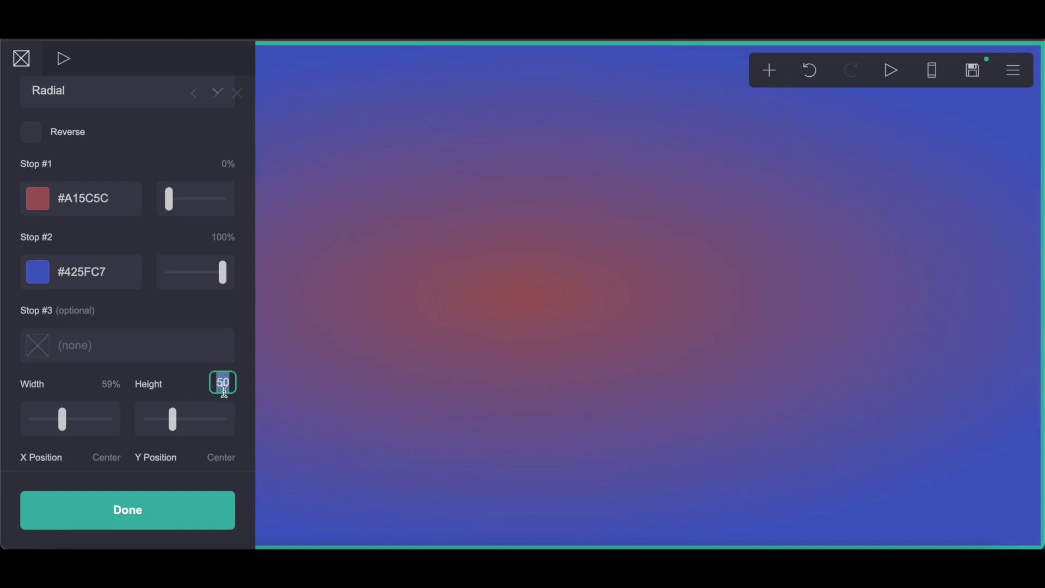
{"action": "key", "text": "Return"}
Step: Change the second gradient stop's colour to white, #FFFFFF
{"action": "left_click_drag", "start_coordinate": [64, 270], "coordinate": [109, 270]}
{"action": "right_click", "coordinate": [109, 271]}
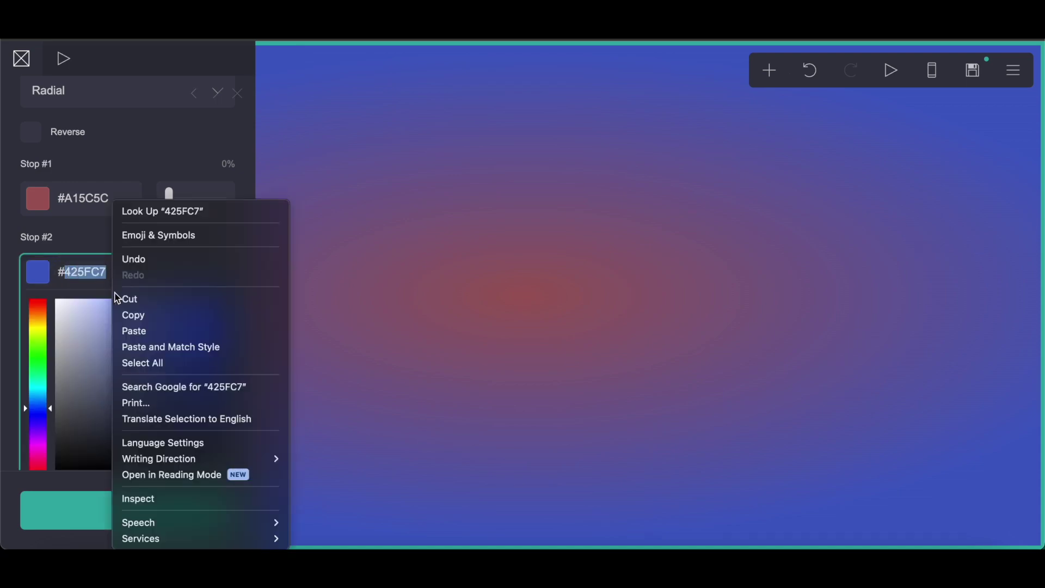
{"action": "left_click", "coordinate": [136, 327]}
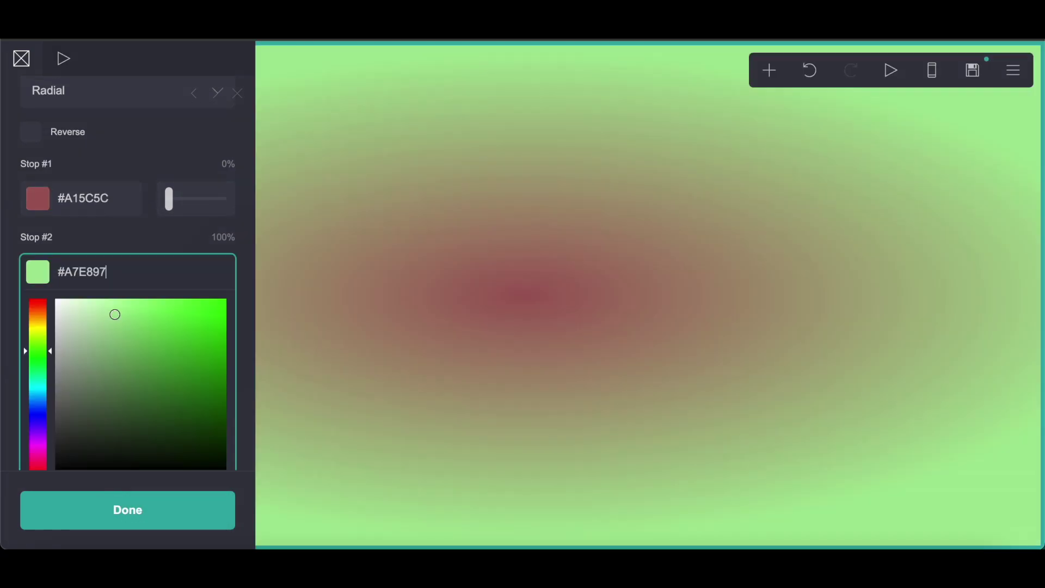
{"action": "left_click_drag", "start_coordinate": [114, 313], "coordinate": [56, 196]}
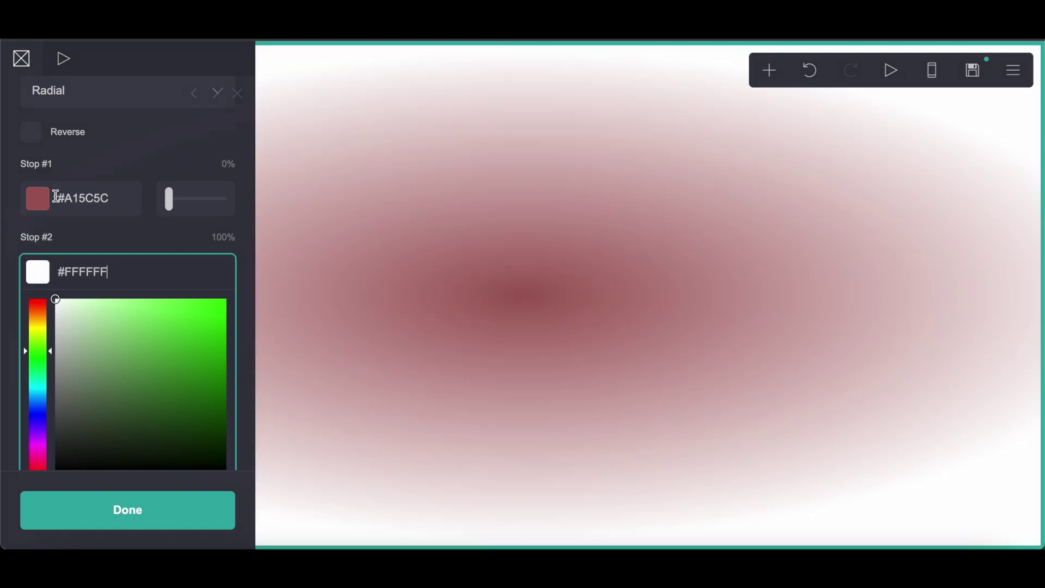
Step: Set the first gradient stop's colour to the copied green, #A7E897
{"action": "left_click", "coordinate": [64, 200]}
{"action": "right_click", "coordinate": [156, 203]}
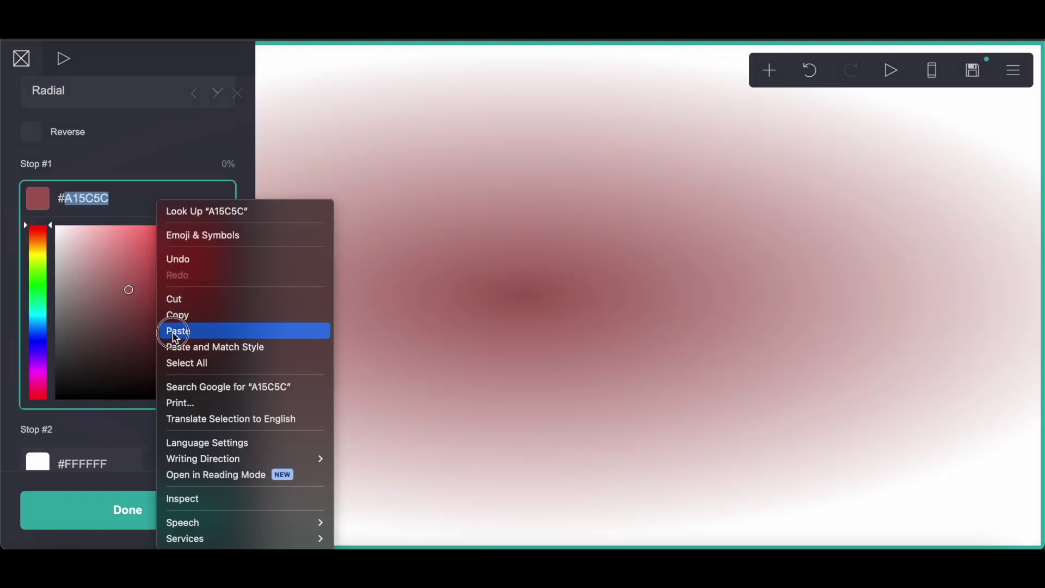
{"action": "left_click", "coordinate": [175, 329]}
{"action": "left_click", "coordinate": [119, 138]}
Step: Apply the Angled Dots (Circle) pattern to the background
{"action": "scroll", "coordinate": [125, 149], "scroll_direction": "down", "scroll_amount": 4}
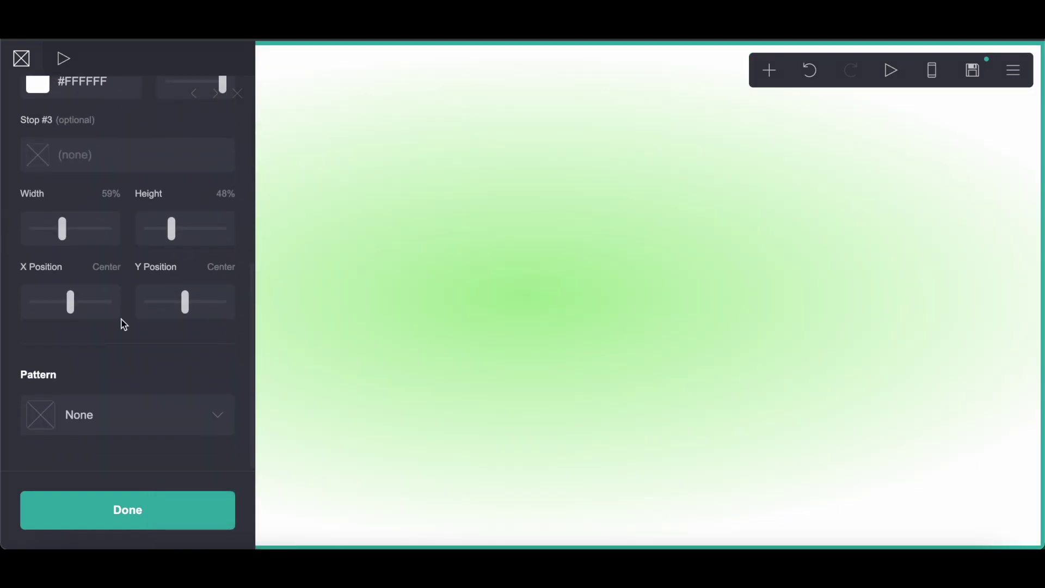
{"action": "left_click", "coordinate": [103, 419]}
{"action": "left_click", "coordinate": [185, 244]}
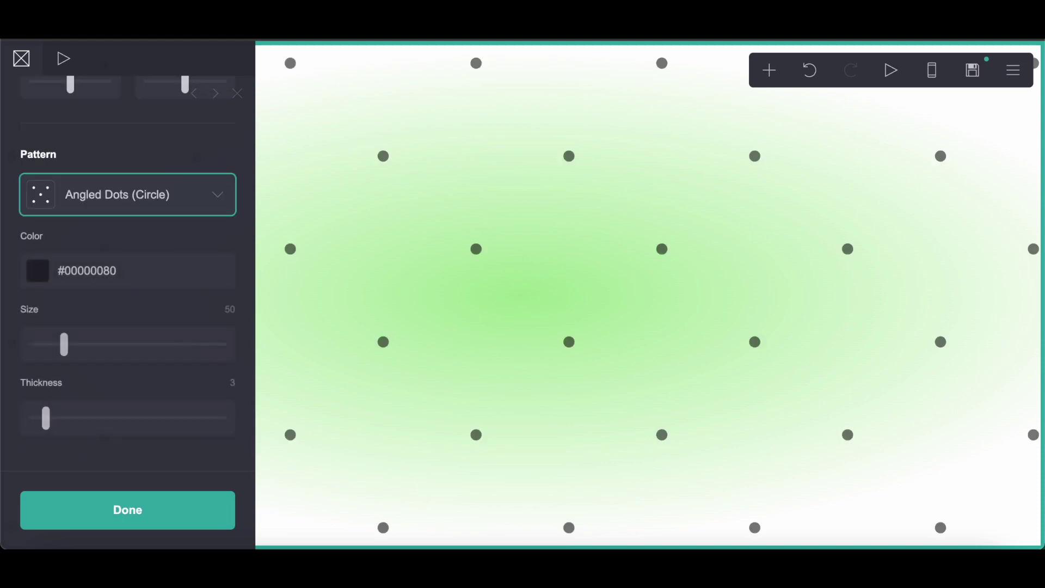
Step: Switch to the Google Docs settings notes and copy the pattern colour code FFFFFFD4
{"action": "key", "text": "alt+Tab"}
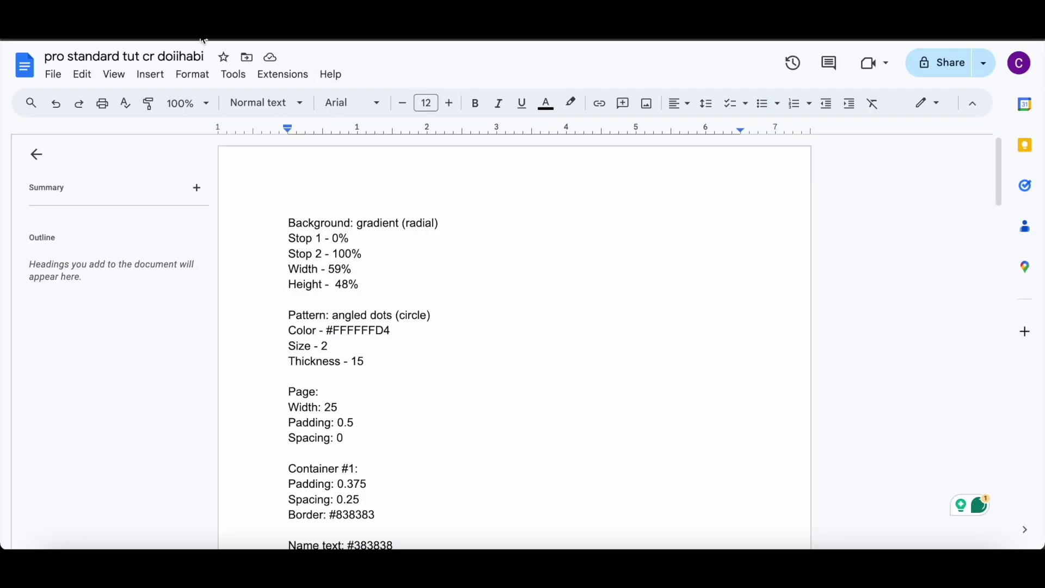
{"action": "left_click_drag", "start_coordinate": [334, 334], "coordinate": [439, 333]}
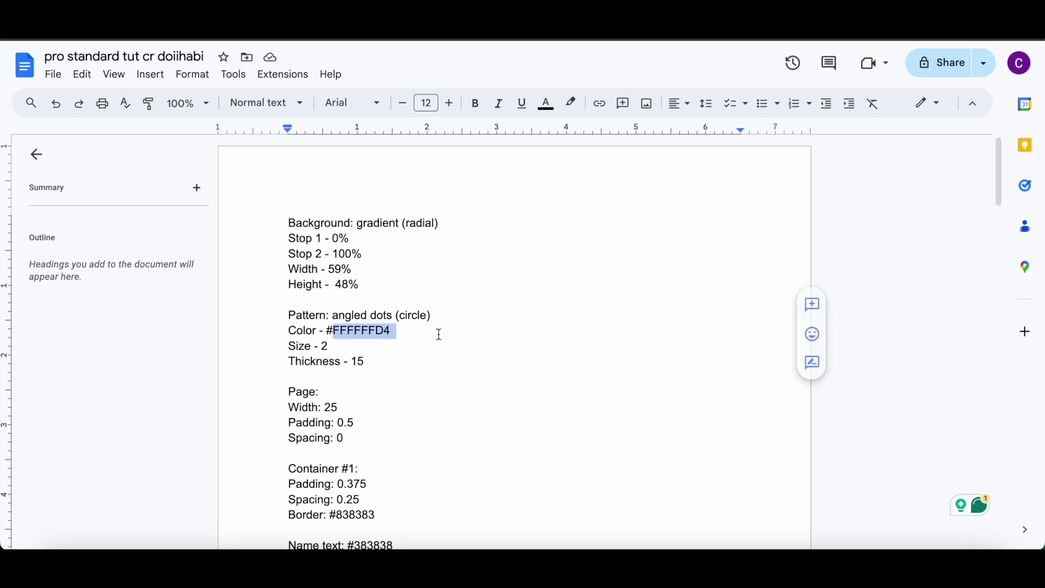
{"action": "right_click", "coordinate": [387, 331]}
{"action": "left_click", "coordinate": [457, 205]}
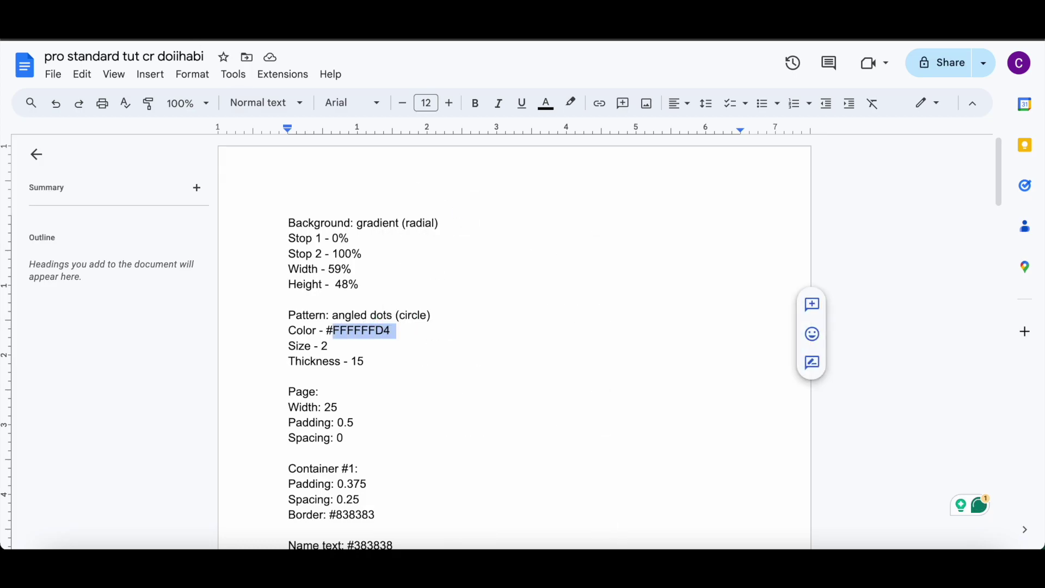
Step: Return to the Carrd editor and set the dot pattern's colour to #FFFFFFD4
{"action": "key", "text": "alt+Tab"}
{"action": "left_click", "coordinate": [131, 105]}
{"action": "double_click", "coordinate": [66, 269]}
{"action": "right_click", "coordinate": [179, 271]}
{"action": "left_click", "coordinate": [210, 328]}
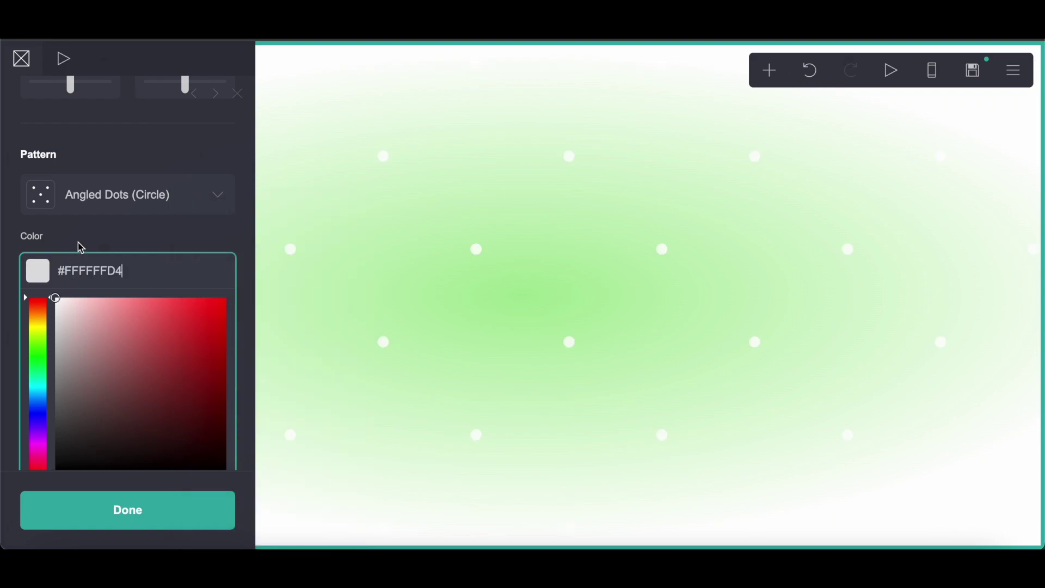
{"action": "left_click", "coordinate": [81, 248]}
Step: Set the dot pattern's size to 2 and its thickness to 15
{"action": "left_click", "coordinate": [230, 383]}
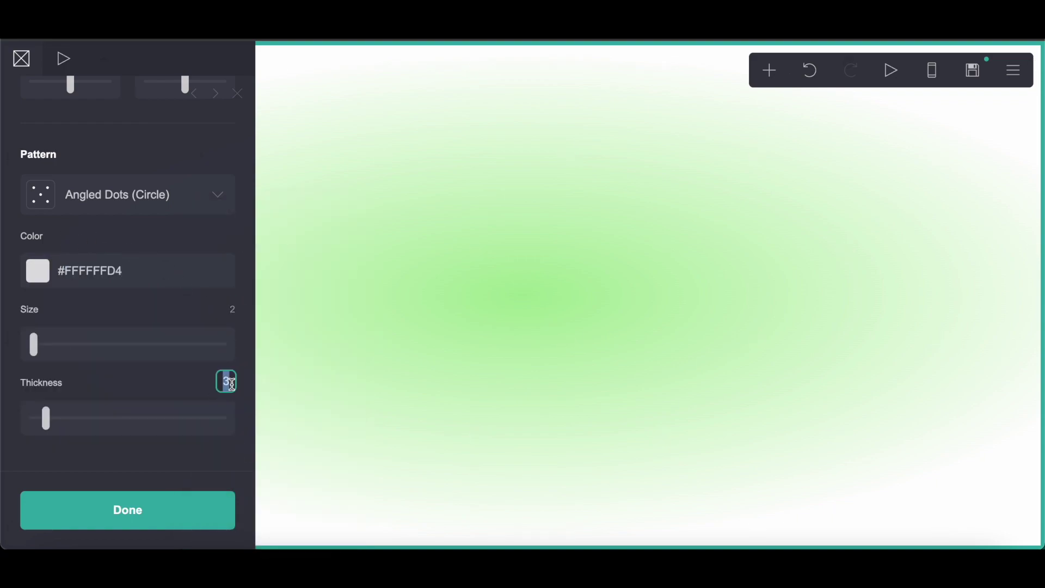
{"action": "type", "text": "15"}
{"action": "key", "text": "Return"}
Step: Open the page settings, check the page values in the Google Docs notes, and set the page width to 25
{"action": "left_click", "coordinate": [1013, 70]}
{"action": "left_click", "coordinate": [935, 268]}
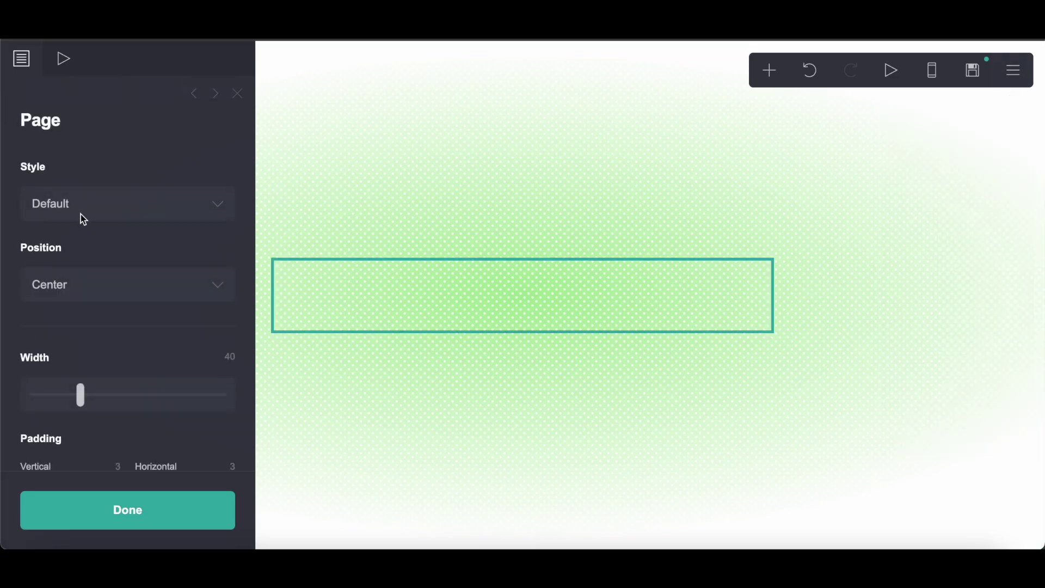
{"action": "key", "text": "alt+Tab"}
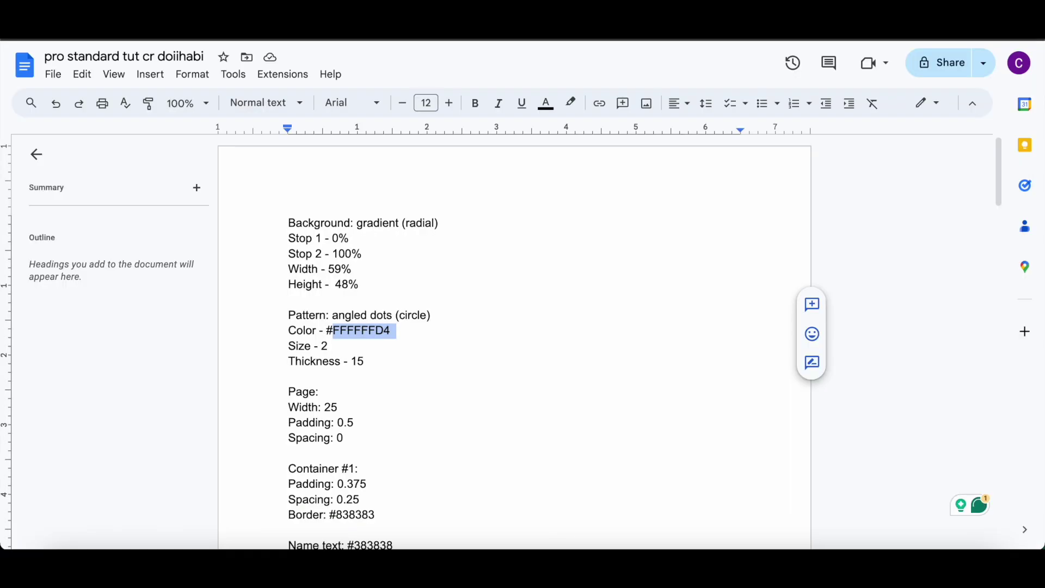
{"action": "scroll", "coordinate": [385, 353], "scroll_direction": "down", "scroll_amount": 3}
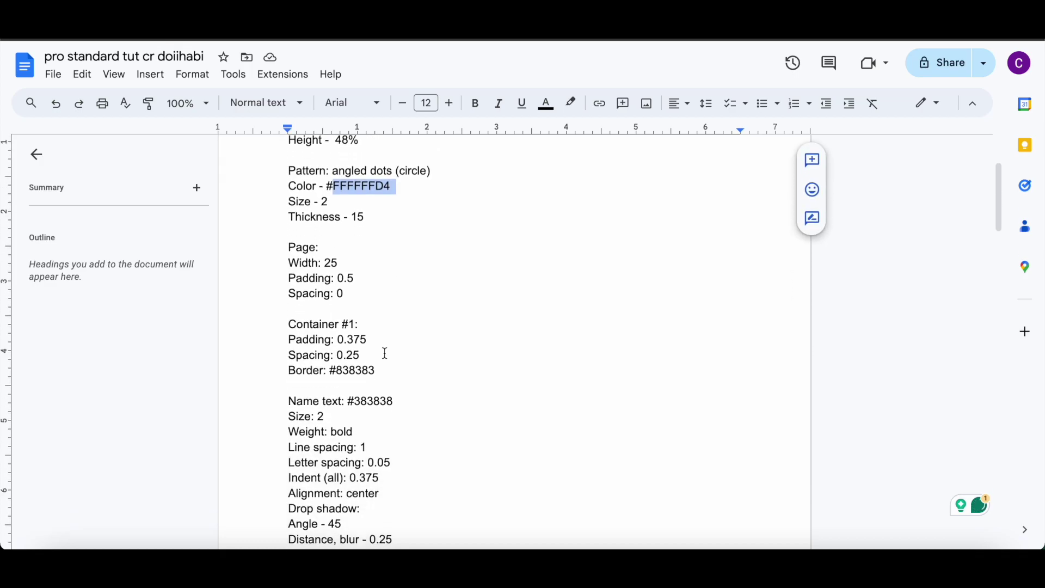
{"action": "key", "text": "alt+Tab"}
{"action": "left_click", "coordinate": [230, 355]}
{"action": "type", "text": "25"}
{"action": "key", "text": "Return"}
Step: Set the page's vertical and horizontal padding to 0.5 and its content spacing to 0
{"action": "scroll", "coordinate": [144, 351], "scroll_direction": "down", "scroll_amount": 3}
{"action": "left_click", "coordinate": [115, 341]}
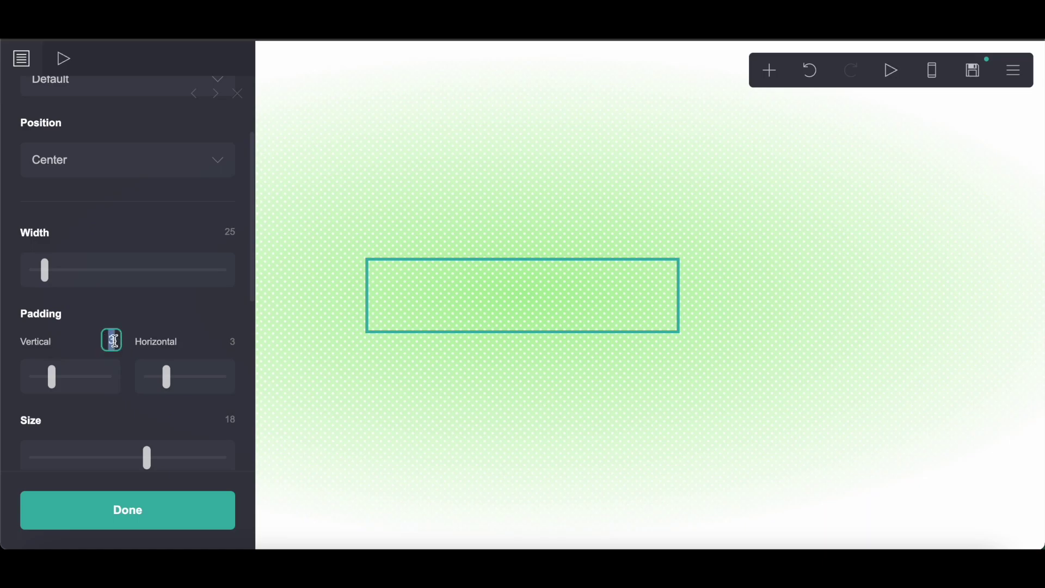
{"action": "type", "text": ".5"}
{"action": "left_click", "coordinate": [230, 341]}
{"action": "key", "text": "Return"}
{"action": "scroll", "coordinate": [144, 325], "scroll_direction": "down", "scroll_amount": 7}
{"action": "left_click_drag", "start_coordinate": [59, 321], "coordinate": [3, 317]}
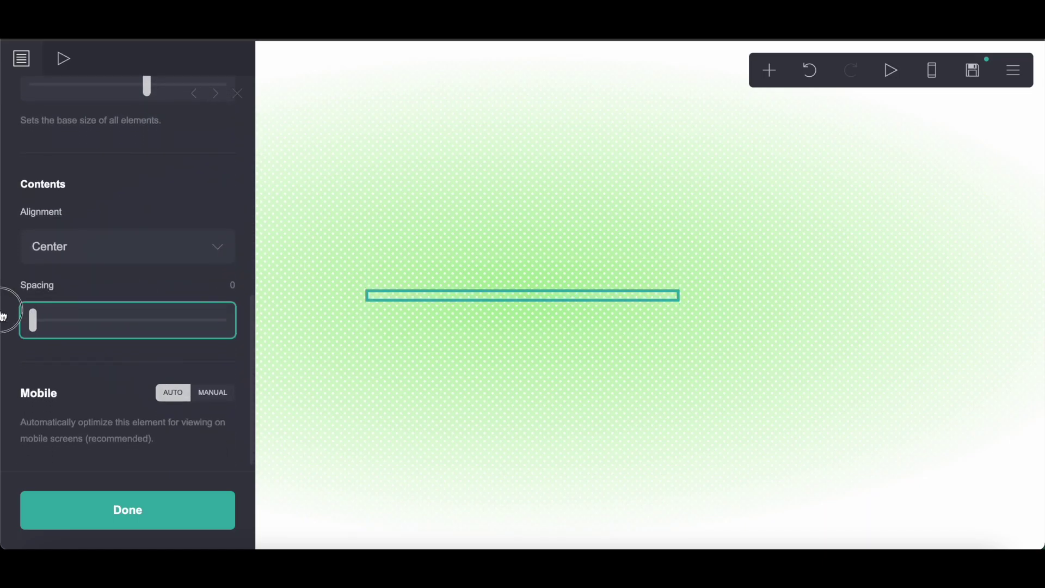
Step: Switch to the Google Docs notes and remove the blank line above the "Pattern: angled dots (circle)" entry
{"action": "key", "text": "alt+Tab"}
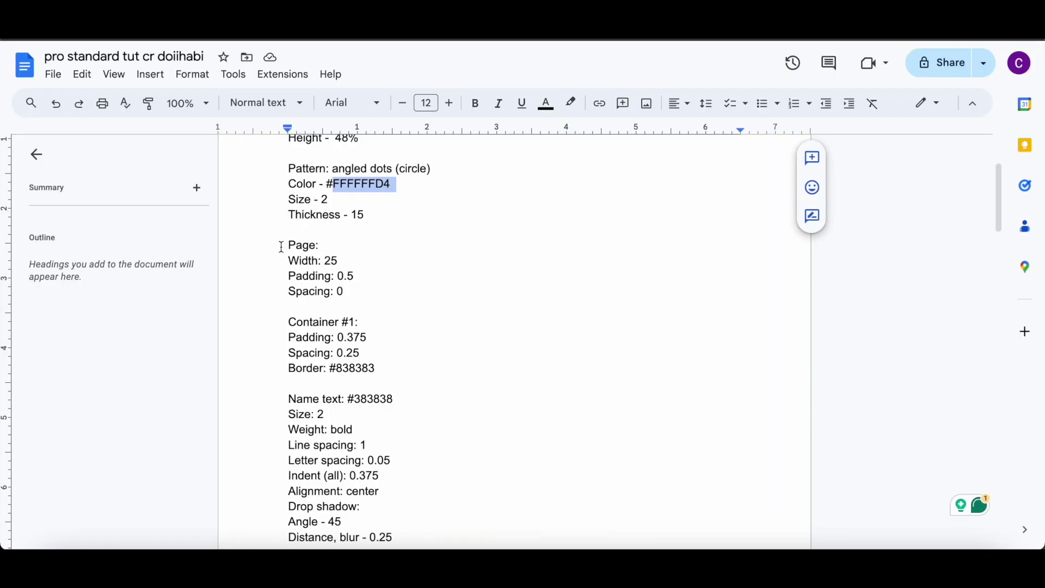
{"action": "scroll", "coordinate": [277, 223], "scroll_direction": "up", "scroll_amount": 2}
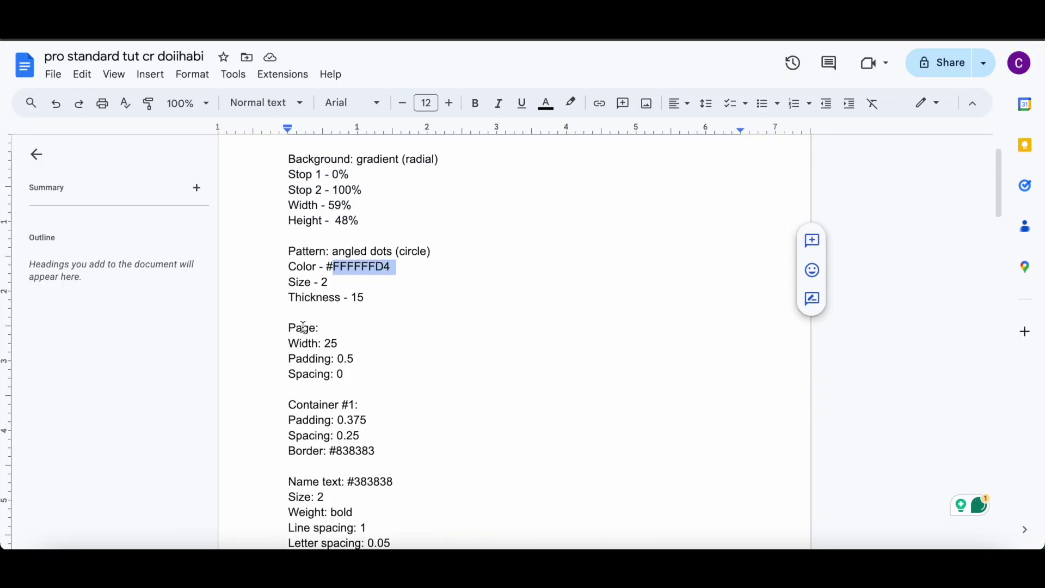
{"action": "left_click", "coordinate": [285, 253]}
{"action": "key", "text": "BackSpace"}
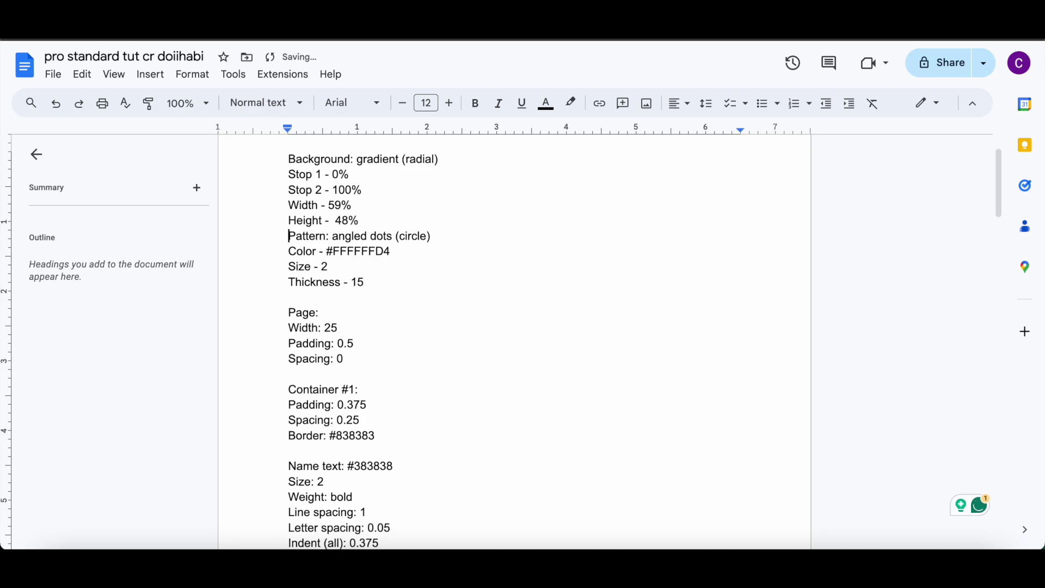
Step: Review the section layout of the example site in Carrd, and add a header marker control to the new site
{"action": "scroll", "coordinate": [351, 359], "scroll_direction": "down", "scroll_amount": 3}
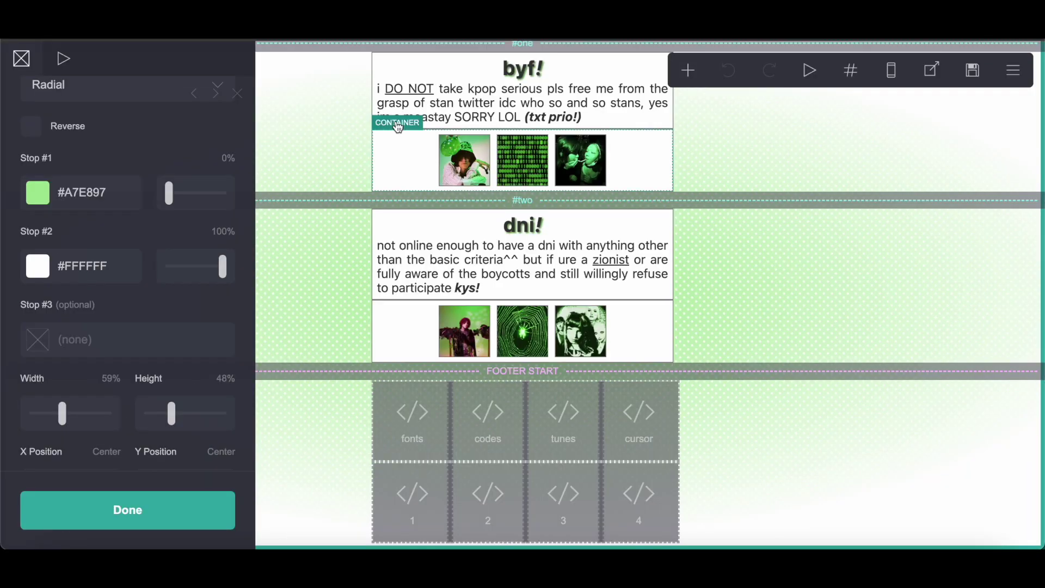
{"action": "scroll", "coordinate": [523, 339], "scroll_direction": "up", "scroll_amount": 10}
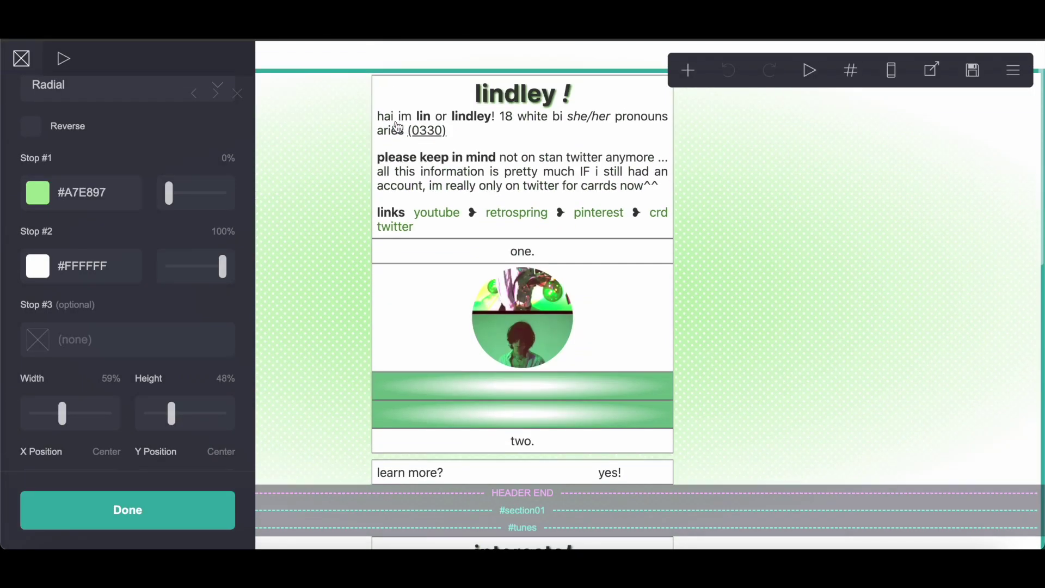
{"action": "scroll", "coordinate": [523, 339], "scroll_direction": "down", "scroll_amount": 9}
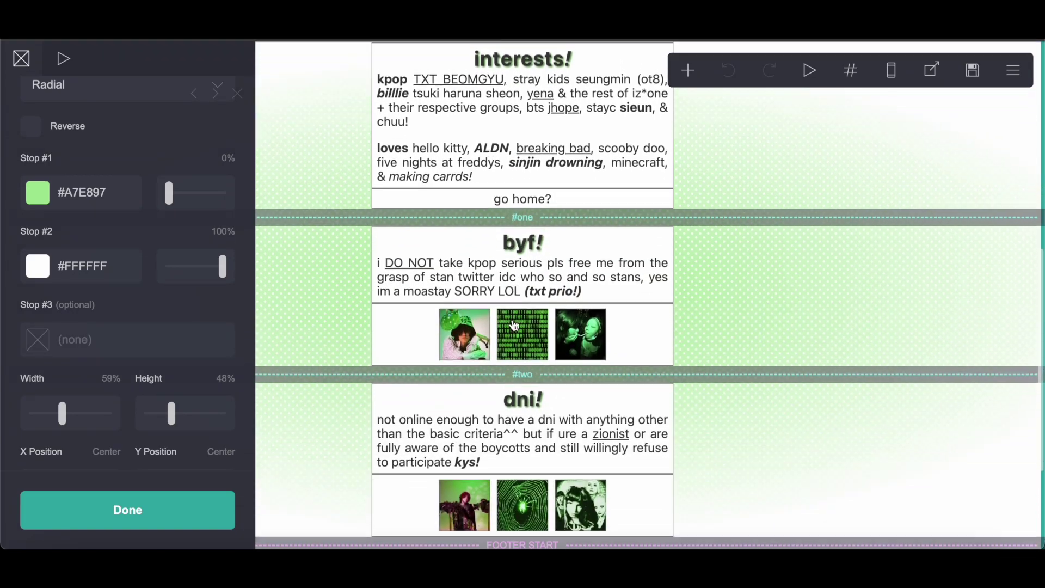
{"action": "scroll", "coordinate": [410, 271], "scroll_direction": "down", "scroll_amount": 1}
{"action": "scroll", "coordinate": [409, 271], "scroll_direction": "up", "scroll_amount": 1}
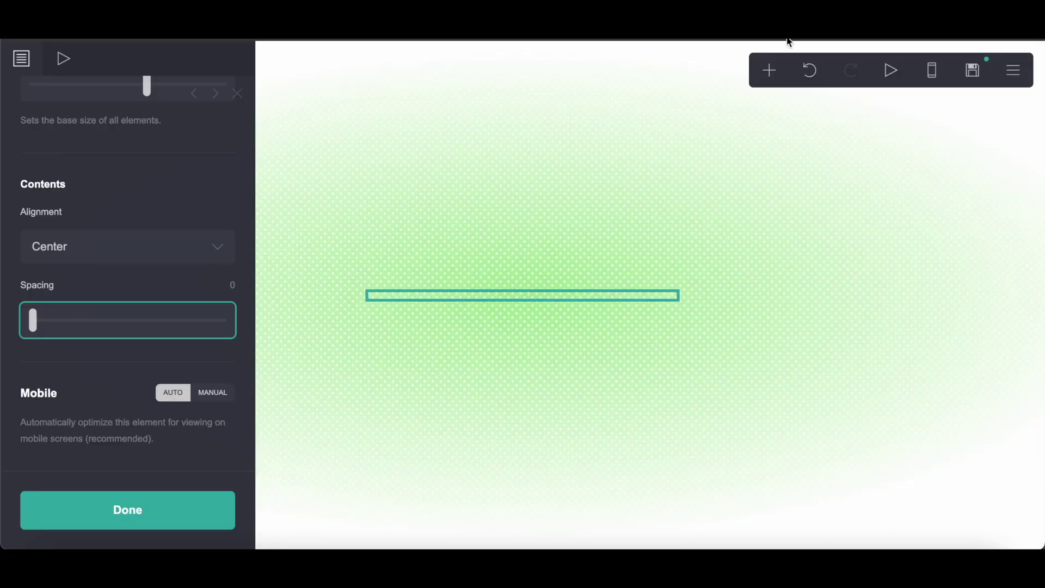
{"action": "left_click", "coordinate": [767, 70]}
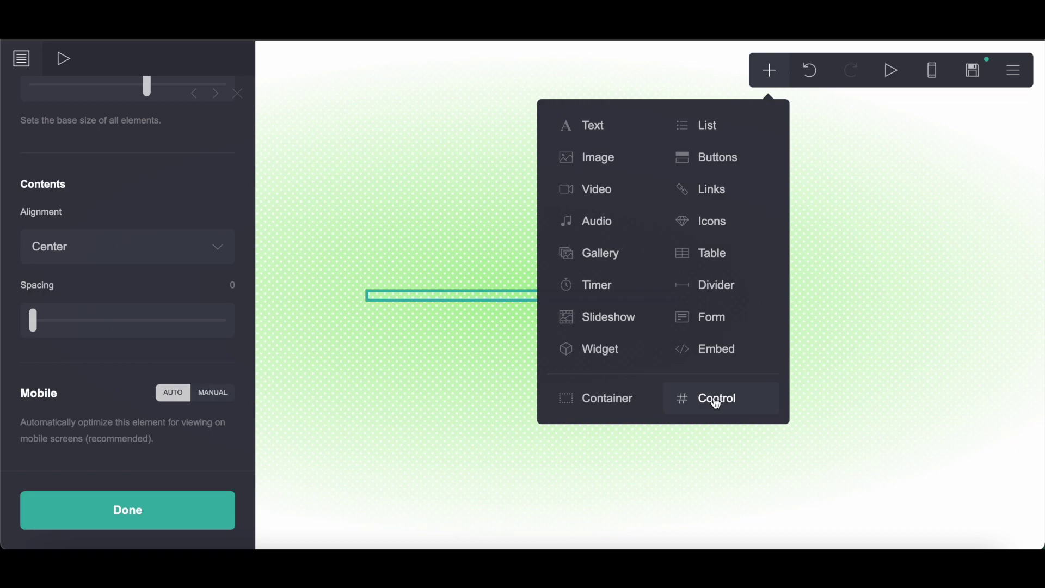
{"action": "left_click", "coordinate": [713, 401]}
{"action": "left_click", "coordinate": [114, 205]}
{"action": "left_click", "coordinate": [109, 225]}
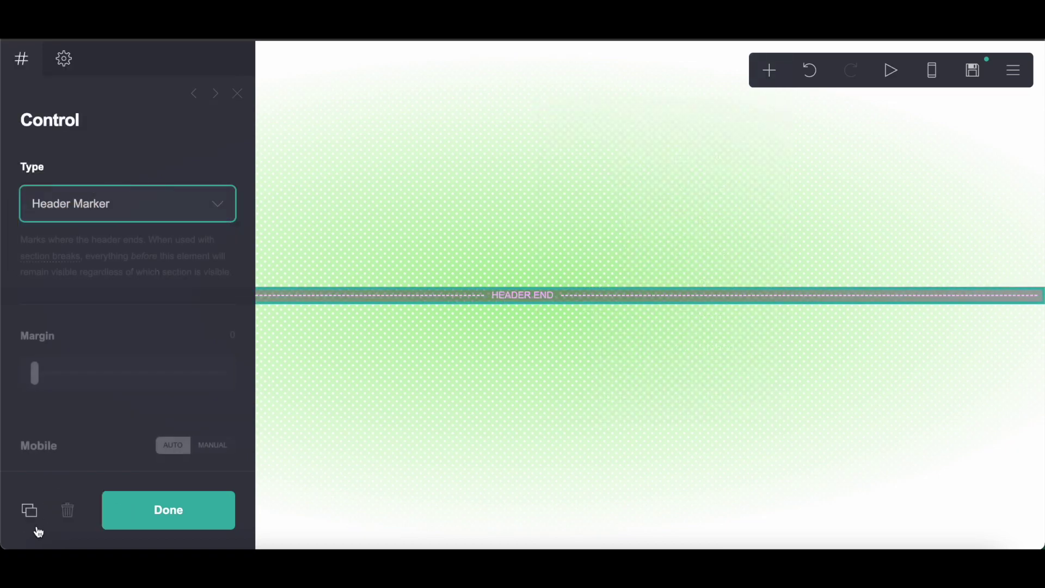
Step: Duplicate the header marker and turn the copy into a section break
{"action": "left_click", "coordinate": [30, 514]}
{"action": "left_click", "coordinate": [112, 205]}
{"action": "left_click", "coordinate": [109, 186]}
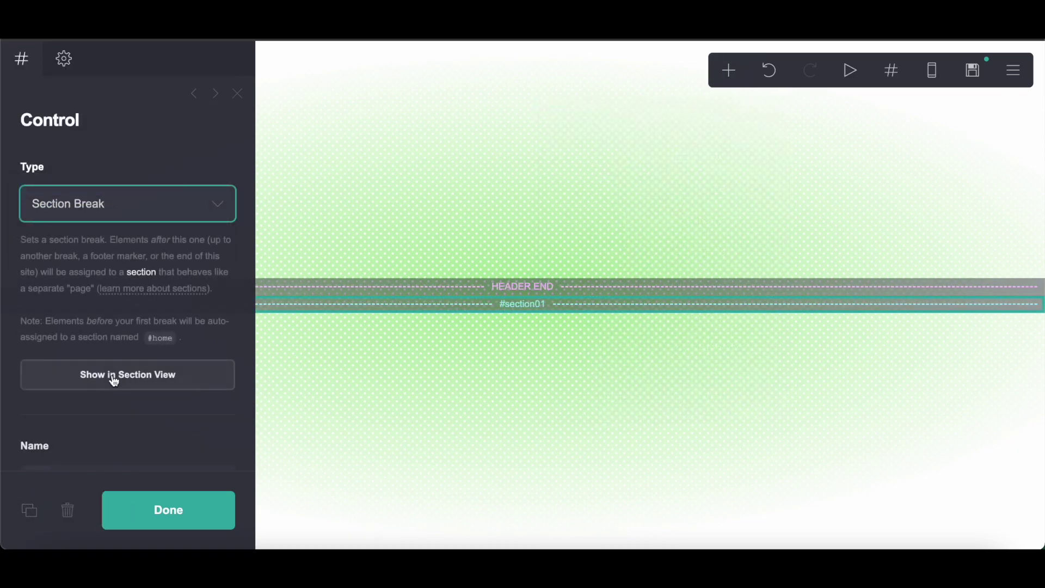
{"action": "scroll", "coordinate": [124, 390], "scroll_direction": "down", "scroll_amount": 3}
Step: Duplicate the section break and name the copy "tunes"
{"action": "left_click", "coordinate": [30, 509]}
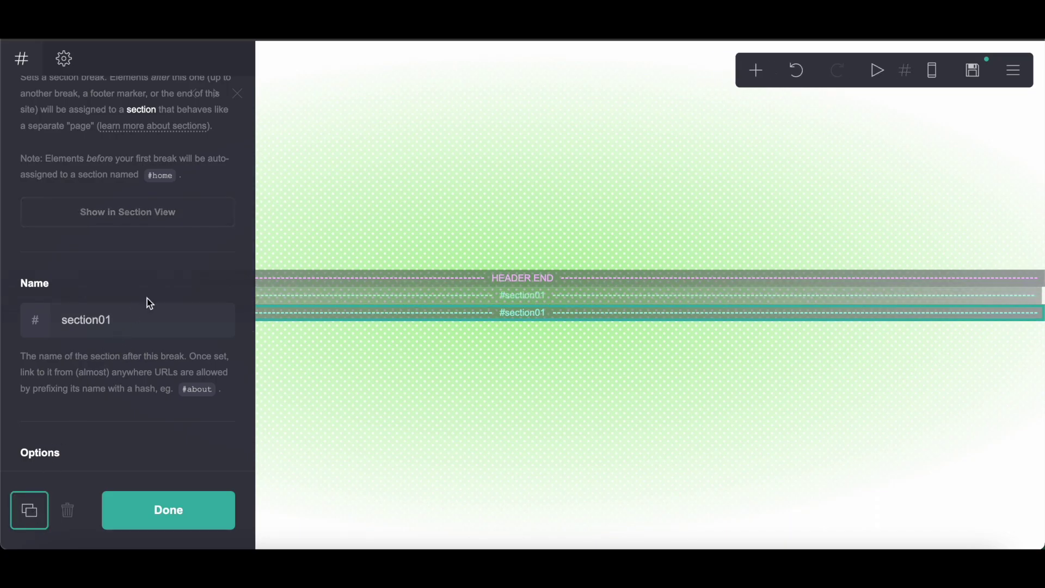
{"action": "left_click", "coordinate": [143, 333]}
{"action": "left_click_drag", "start_coordinate": [142, 334], "coordinate": [32, 310]}
{"action": "type", "text": "tunes"}
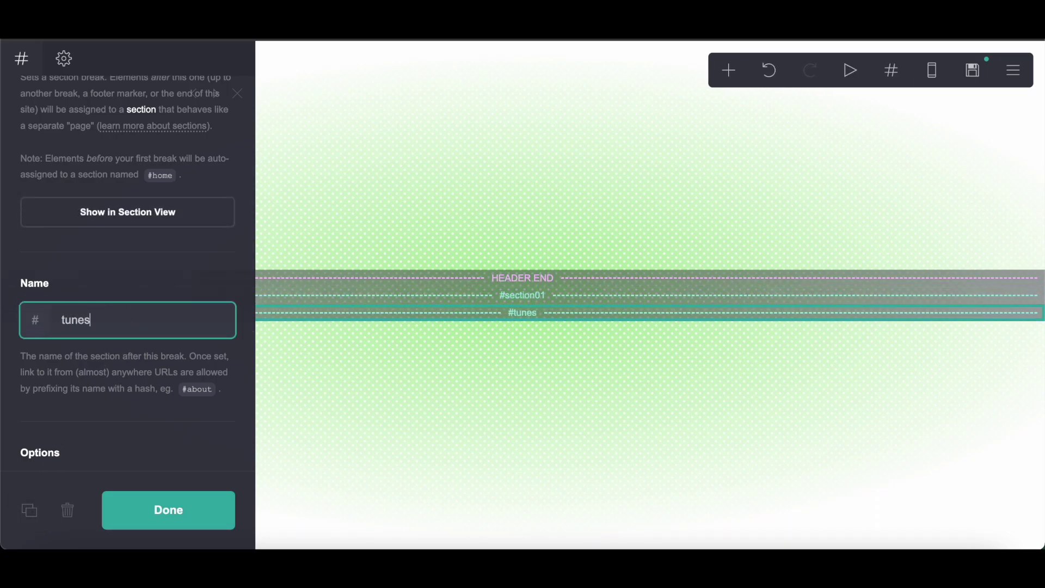
Step: Duplicate the tunes section break twice more, naming the copies "one" and "two"
{"action": "left_click", "coordinate": [30, 509]}
{"action": "left_click_drag", "start_coordinate": [77, 329], "coordinate": [44, 326]}
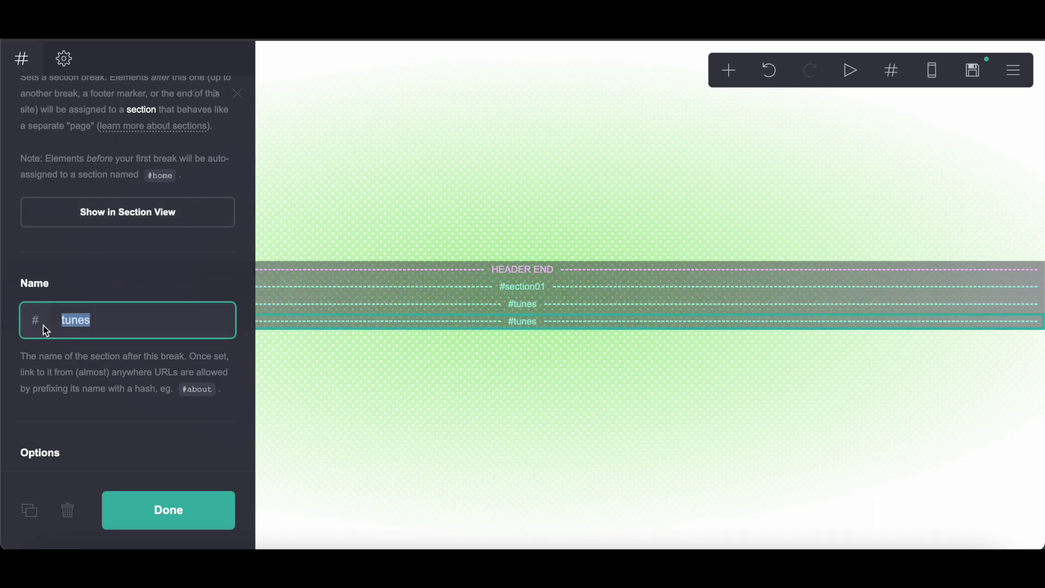
{"action": "type", "text": "one"}
{"action": "left_click", "coordinate": [31, 514]}
{"action": "left_click_drag", "start_coordinate": [106, 331], "coordinate": [33, 319]}
{"action": "type", "text": "two"}
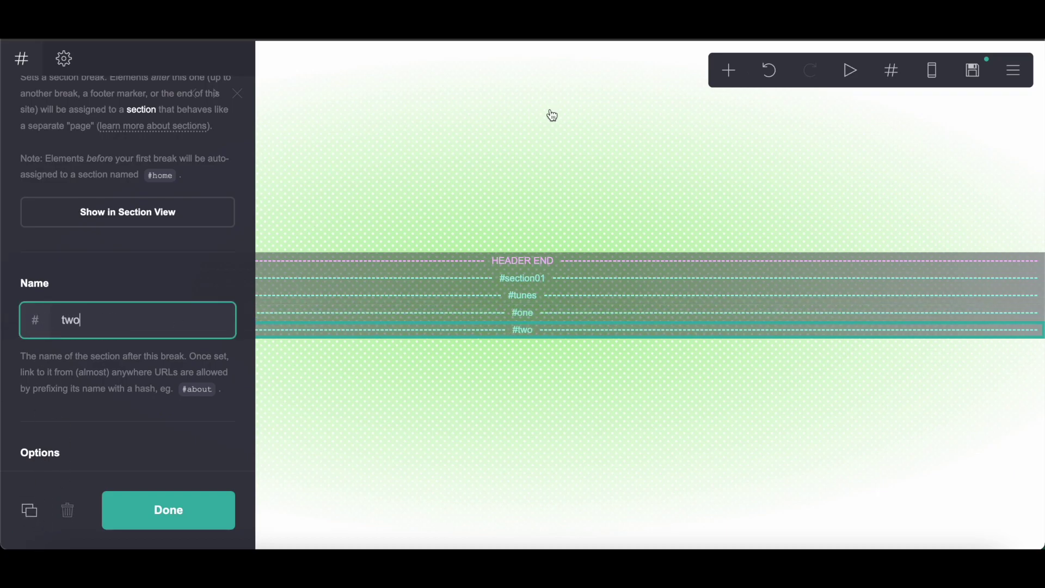
Step: Duplicate the "two" section break and change the copy to a footer marker
{"action": "left_click", "coordinate": [30, 509]}
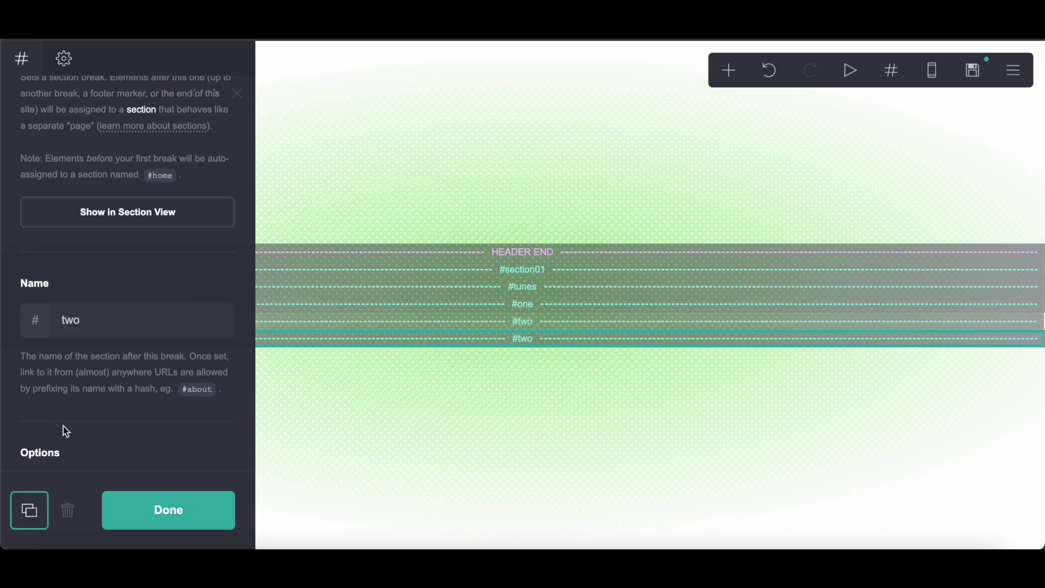
{"action": "left_click", "coordinate": [80, 212]}
{"action": "left_click", "coordinate": [83, 242]}
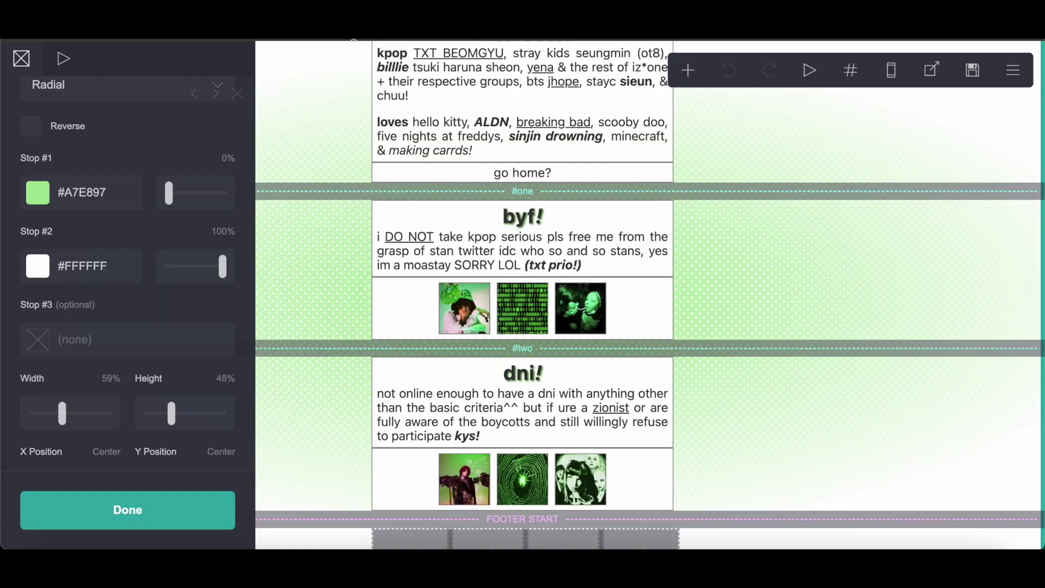
Step: Check the example site's footer, and add a Columns container with four columns below the footer marker of the new site
{"action": "scroll", "coordinate": [381, 143], "scroll_direction": "down", "scroll_amount": 10}
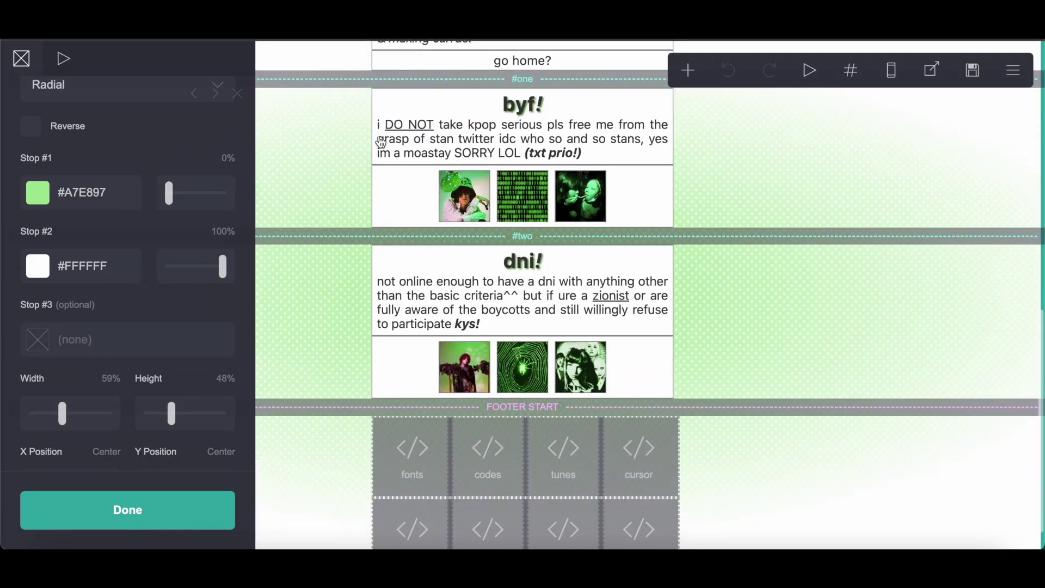
{"action": "scroll", "coordinate": [381, 142], "scroll_direction": "down", "scroll_amount": 1}
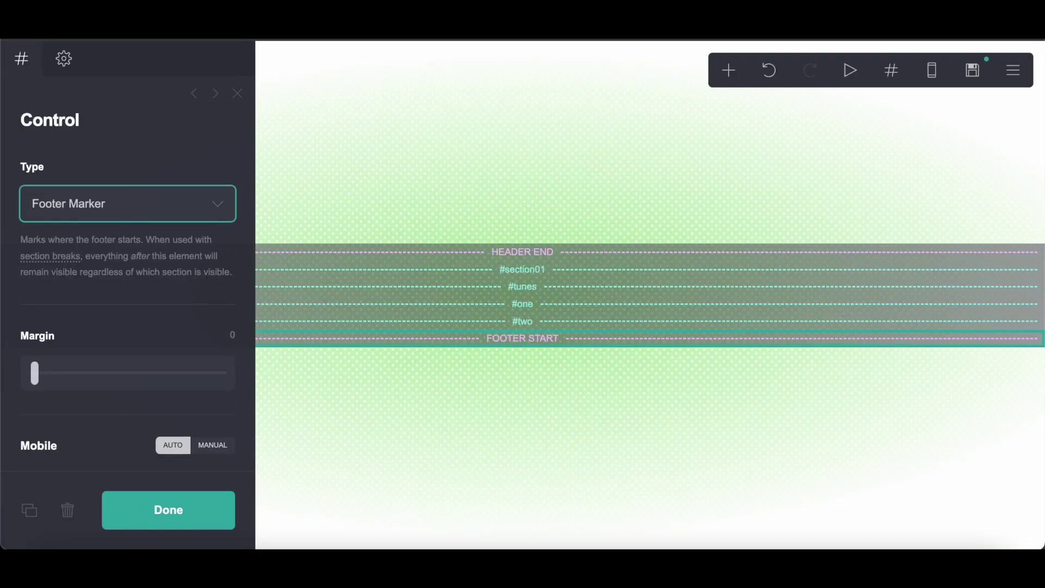
{"action": "left_click", "coordinate": [729, 71]}
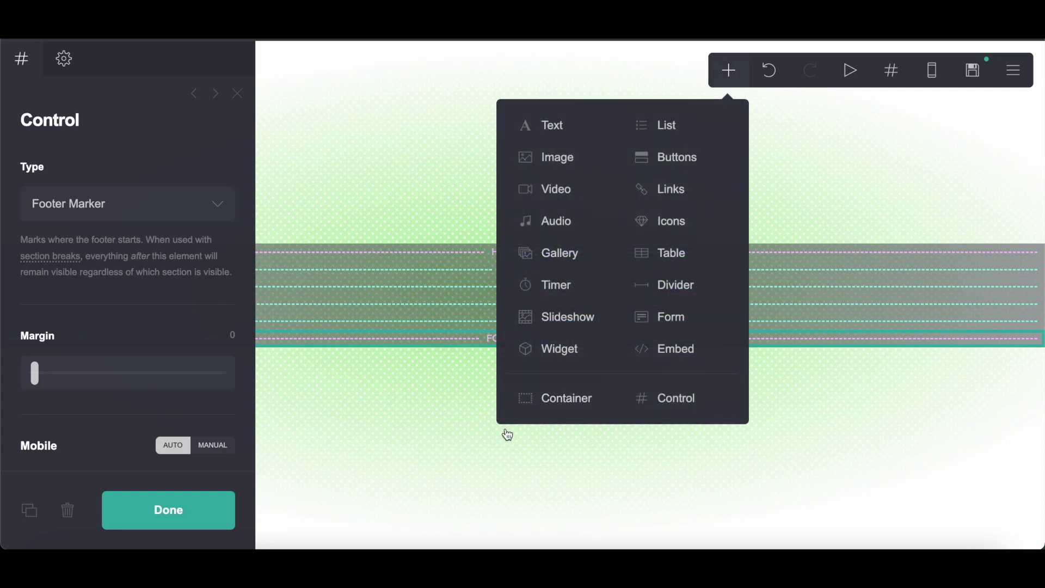
{"action": "left_click", "coordinate": [536, 406]}
{"action": "left_click", "coordinate": [71, 202]}
{"action": "left_click", "coordinate": [70, 223]}
{"action": "left_click", "coordinate": [81, 409]}
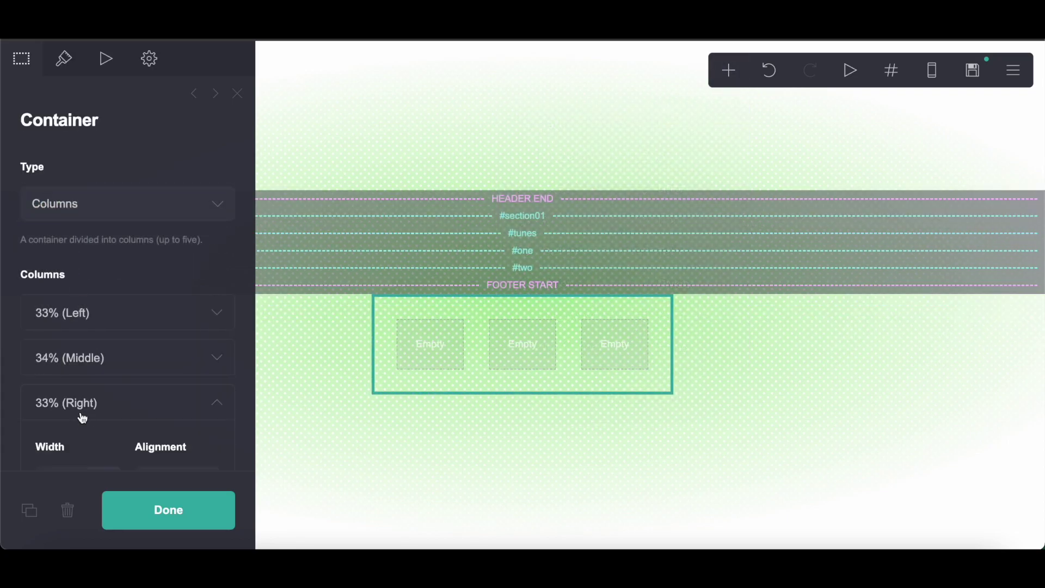
{"action": "left_click", "coordinate": [129, 453]}
{"action": "scroll", "coordinate": [110, 412], "scroll_direction": "down", "scroll_amount": 2}
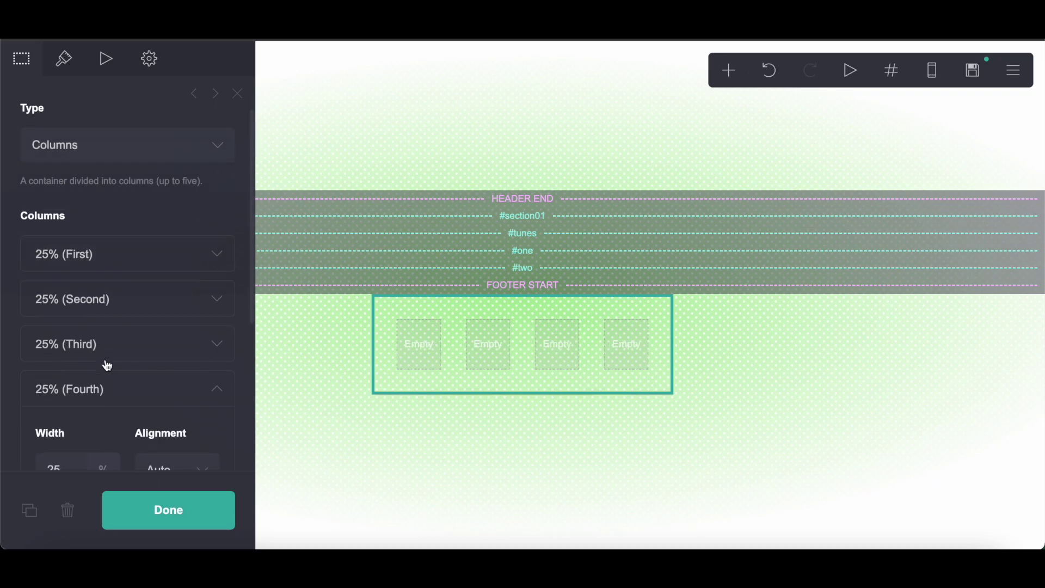
Step: Add an embed to the container's first column and copy the full "cr doiihabi fonts & scrollbar" code from Pastebin
{"action": "left_click", "coordinate": [727, 69]}
{"action": "left_click", "coordinate": [656, 346]}
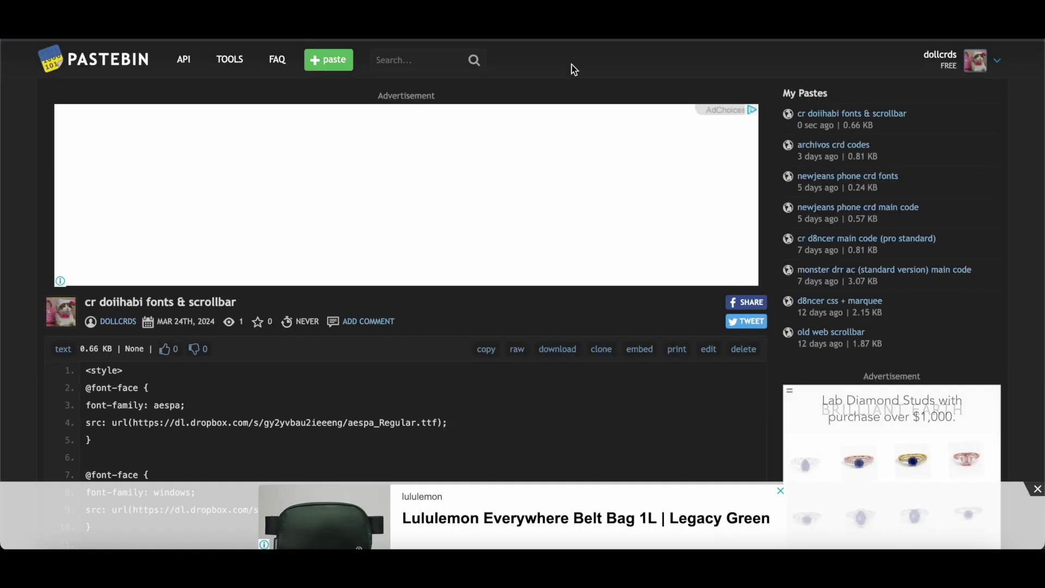
{"action": "scroll", "coordinate": [151, 181], "scroll_direction": "down", "scroll_amount": 5}
{"action": "scroll", "coordinate": [152, 181], "scroll_direction": "up", "scroll_amount": 1}
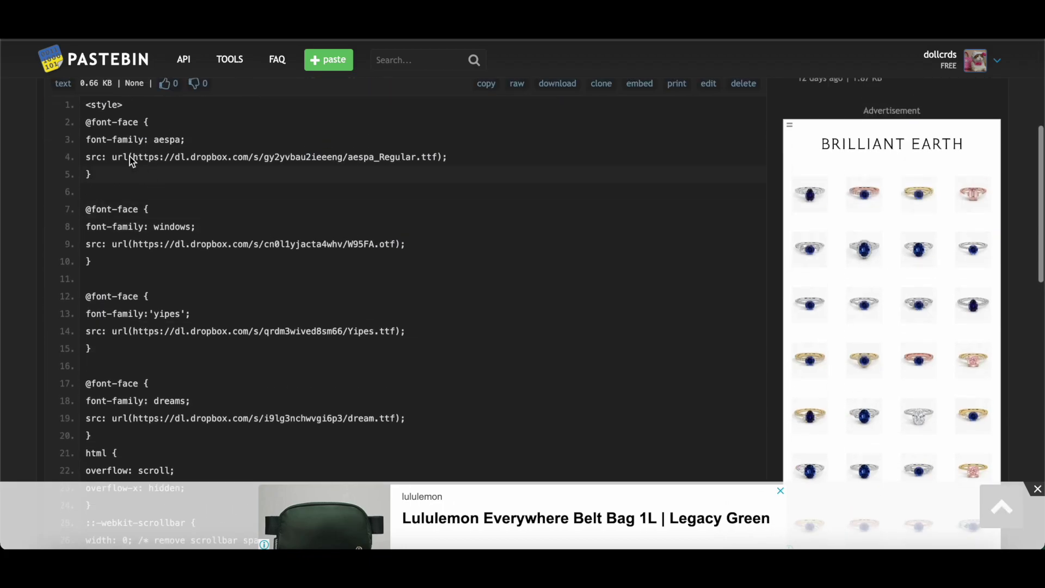
{"action": "left_click_drag", "start_coordinate": [85, 103], "coordinate": [264, 361]}
{"action": "right_click", "coordinate": [162, 314]}
{"action": "left_click", "coordinate": [184, 348]}
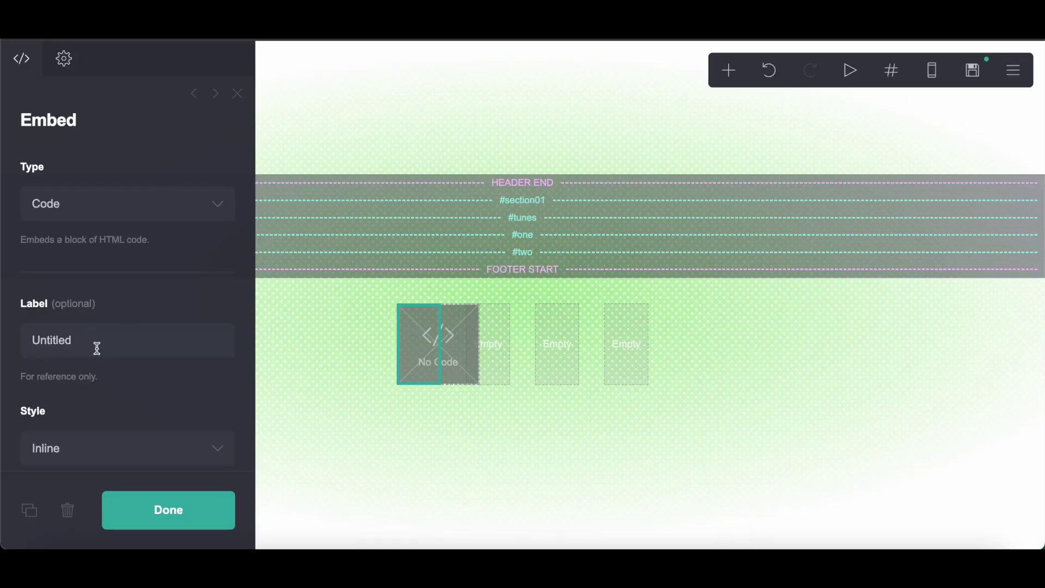
Step: Label the new embed "fonts" and paste the copied font and scrollbar style code into it
{"action": "left_click", "coordinate": [97, 348]}
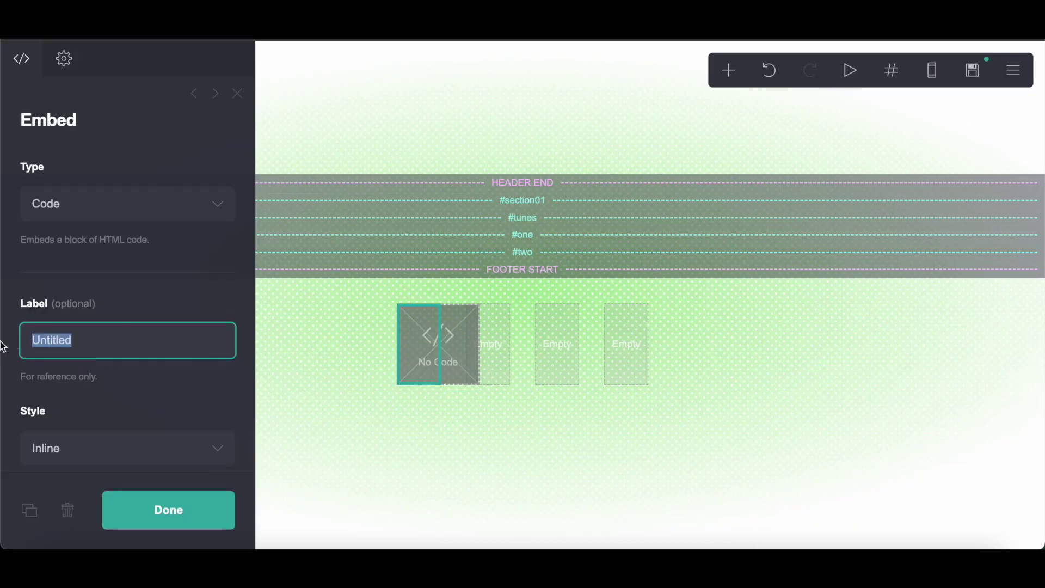
{"action": "type", "text": "fonts"}
{"action": "scroll", "coordinate": [52, 343], "scroll_direction": "down", "scroll_amount": 5}
{"action": "left_click", "coordinate": [56, 323]}
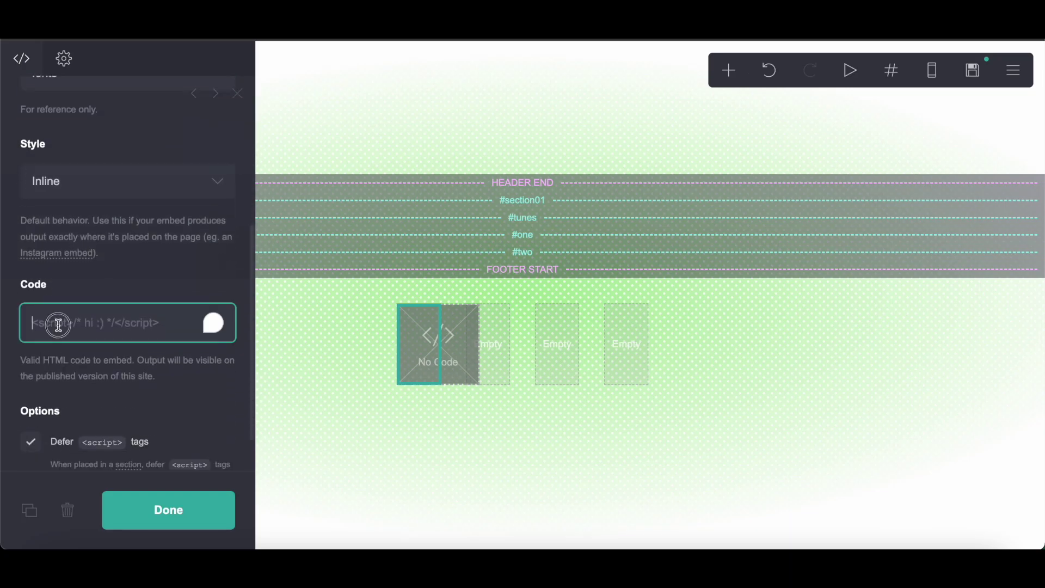
{"action": "right_click", "coordinate": [59, 322]}
{"action": "left_click", "coordinate": [96, 426]}
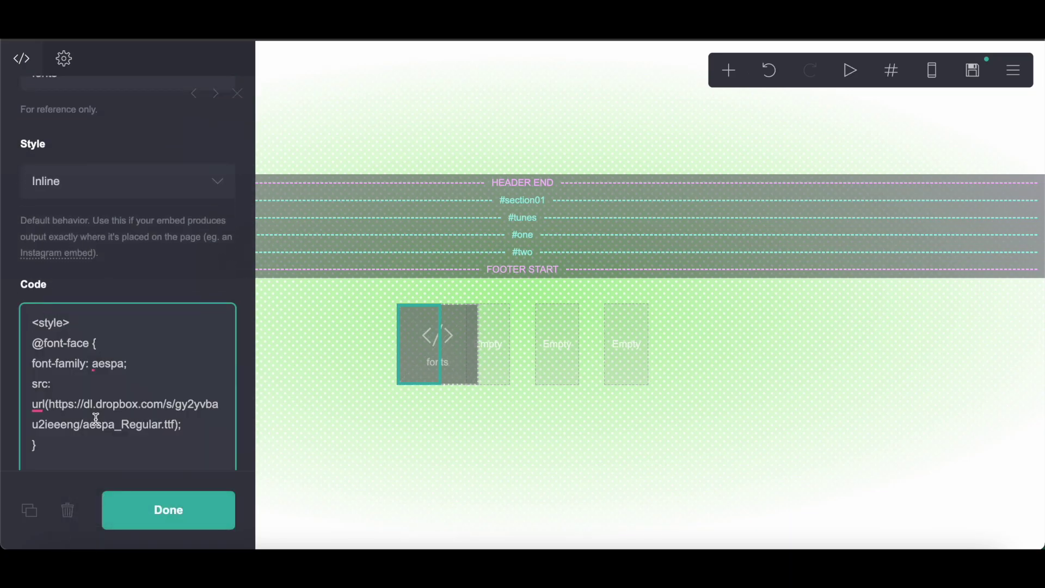
{"action": "scroll", "coordinate": [96, 419], "scroll_direction": "down", "scroll_amount": 6}
{"action": "scroll", "coordinate": [95, 419], "scroll_direction": "down", "scroll_amount": 5}
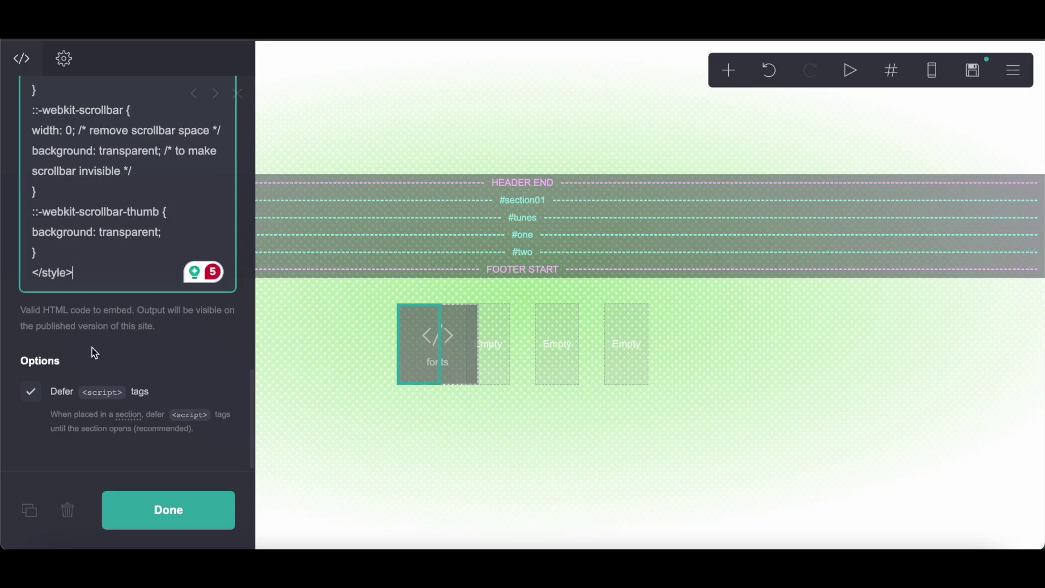
Step: Add another embed in the container's second column and label it "codes"
{"action": "left_click", "coordinate": [727, 75]}
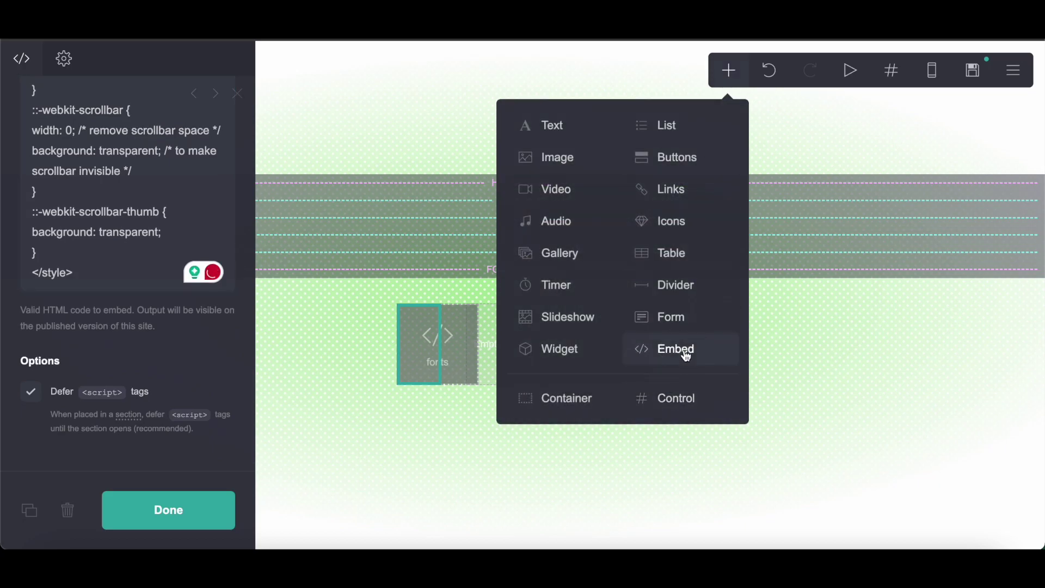
{"action": "left_click", "coordinate": [684, 353]}
{"action": "left_click_drag", "start_coordinate": [454, 390], "coordinate": [502, 331]}
{"action": "left_click", "coordinate": [25, 329]}
{"action": "type", "text": "codes"}
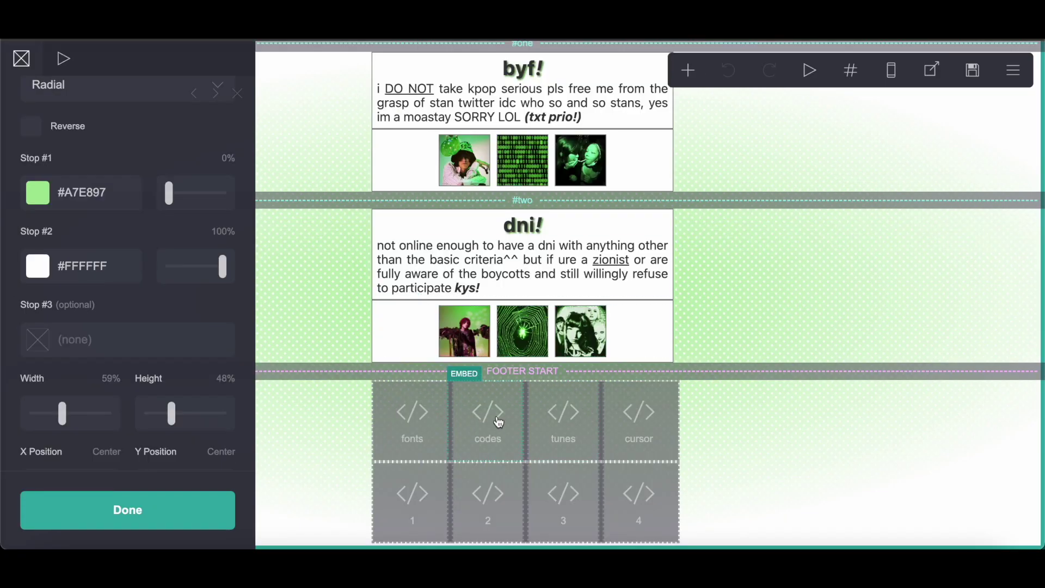
Step: Open the "codes" embed on the example site and copy its entire style code
{"action": "left_click", "coordinate": [499, 422]}
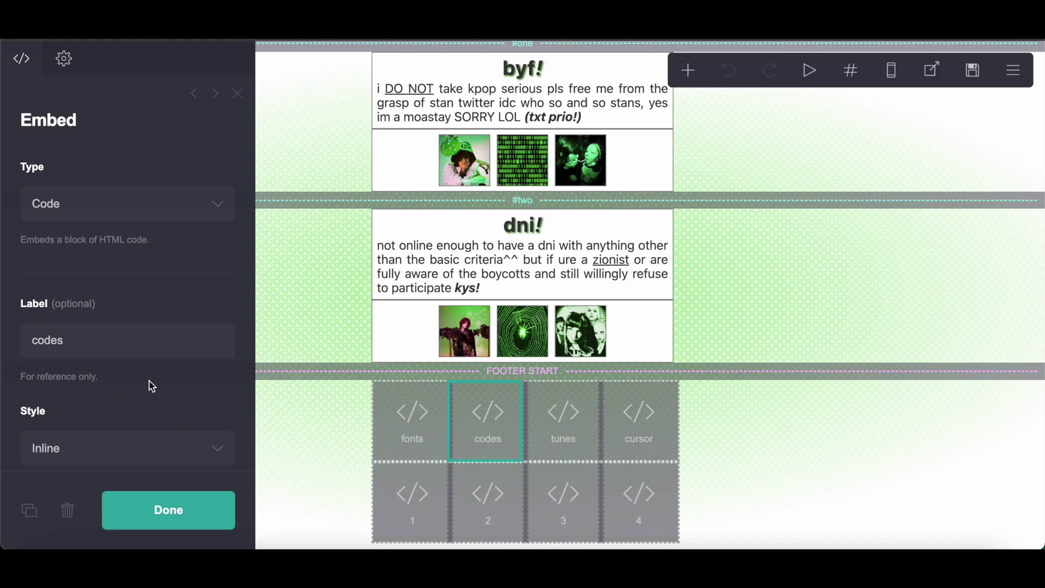
{"action": "scroll", "coordinate": [153, 386], "scroll_direction": "down", "scroll_amount": 5}
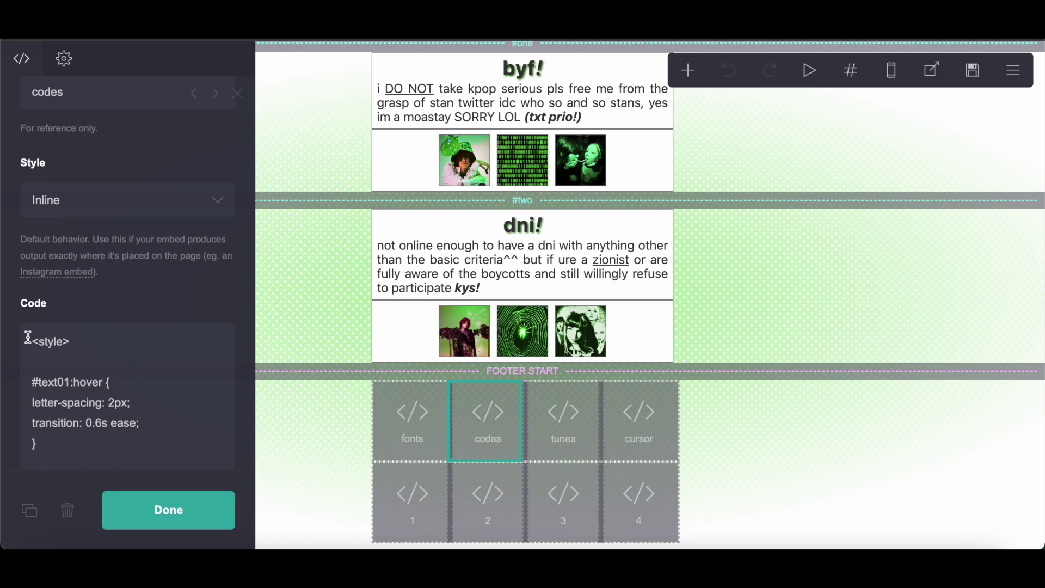
{"action": "scroll", "coordinate": [29, 337], "scroll_direction": "down", "scroll_amount": 4}
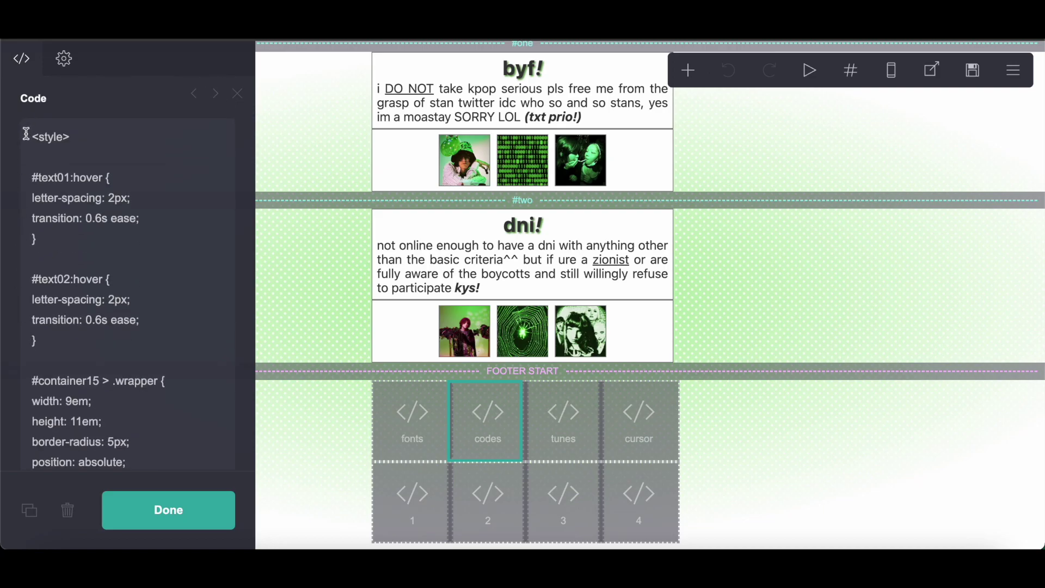
{"action": "scroll", "coordinate": [355, 240], "scroll_direction": "up", "scroll_amount": 10}
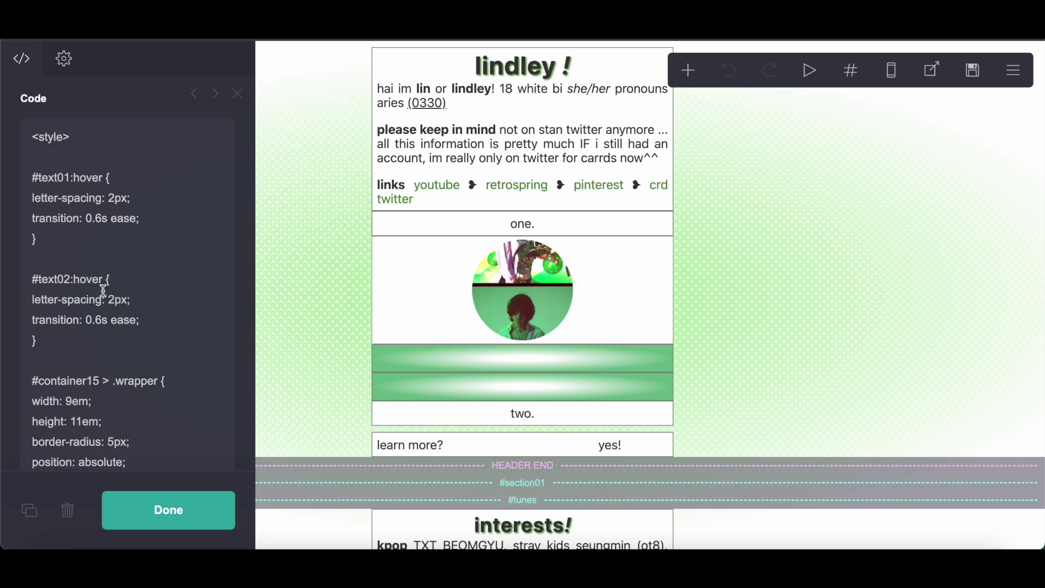
{"action": "left_click", "coordinate": [31, 143]}
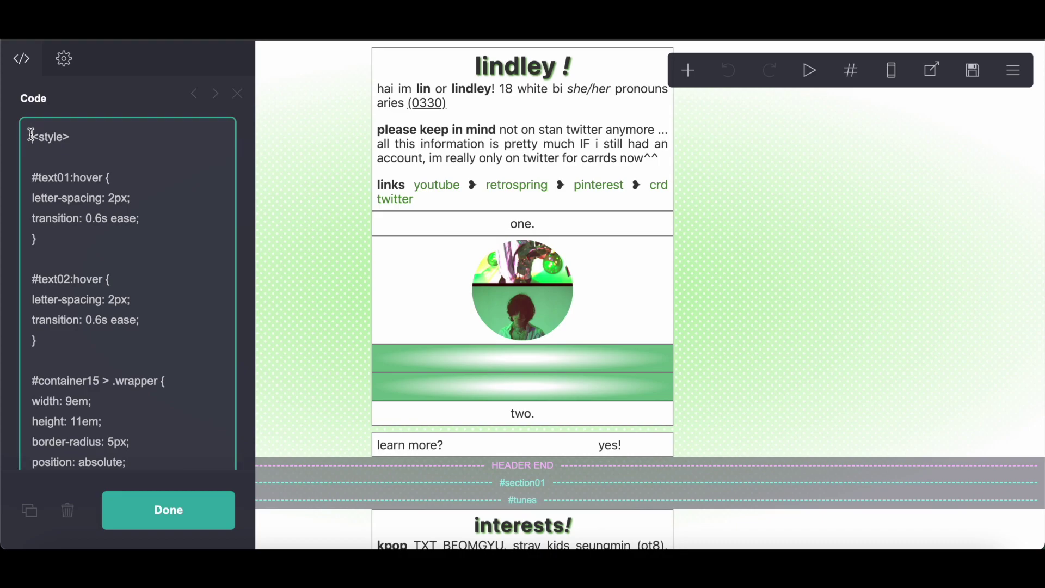
{"action": "left_click_drag", "start_coordinate": [36, 152], "coordinate": [109, 279]}
{"action": "right_click", "coordinate": [80, 207]}
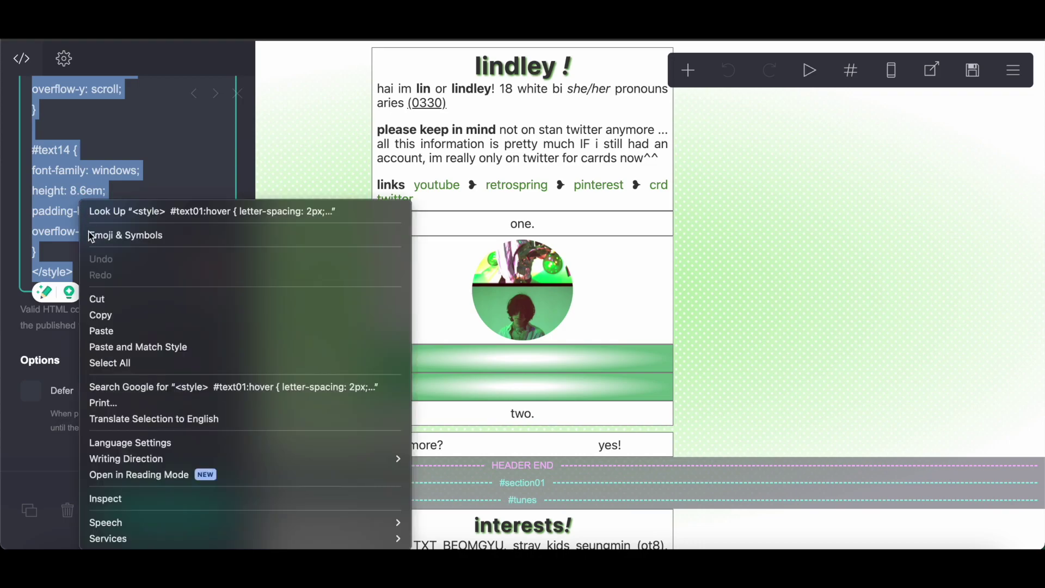
{"action": "left_click", "coordinate": [116, 315]}
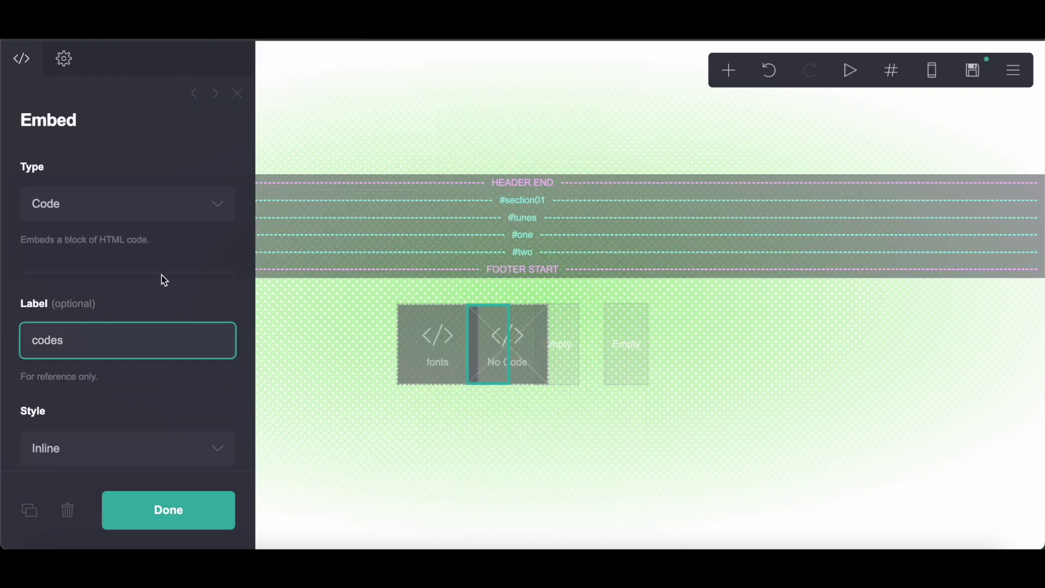
Step: Paste the copied style code into the "codes" embed's code field
{"action": "scroll", "coordinate": [127, 326], "scroll_direction": "down", "scroll_amount": 4}
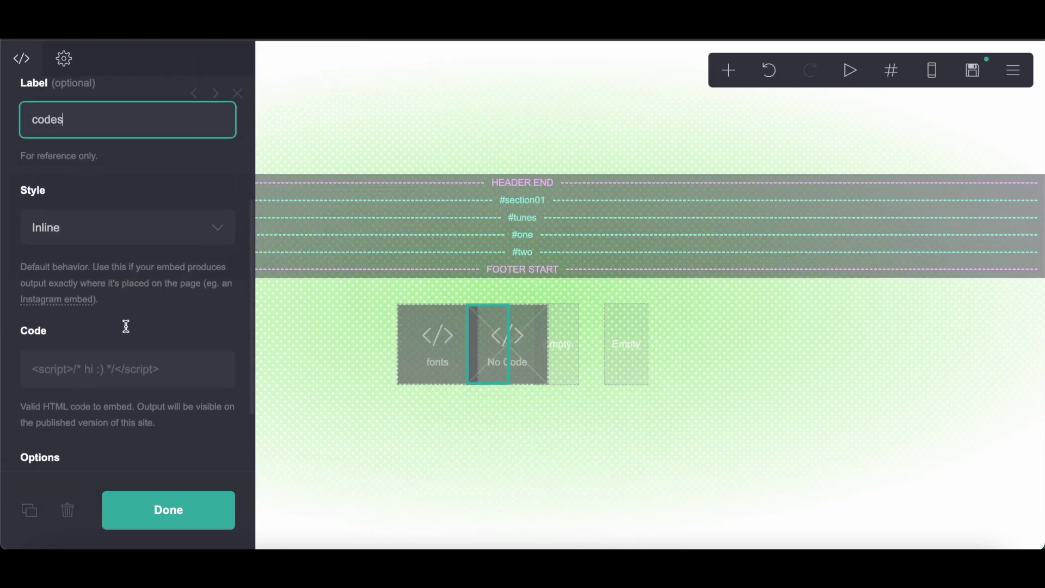
{"action": "right_click", "coordinate": [68, 364]}
{"action": "left_click", "coordinate": [95, 425]}
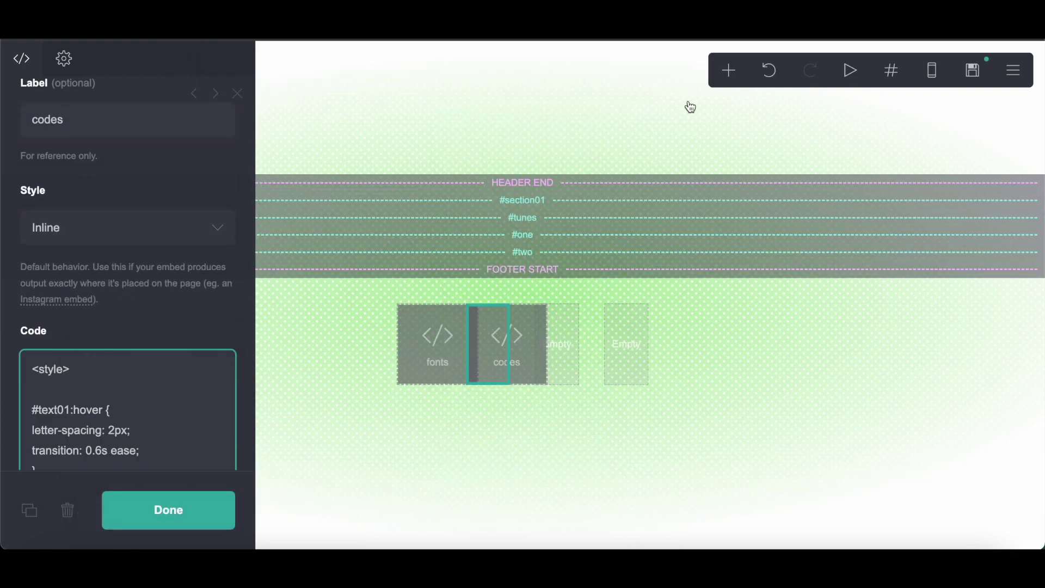
Step: Add another embed and place it in the footer container's third column
{"action": "left_click", "coordinate": [732, 83]}
{"action": "left_click", "coordinate": [692, 347]}
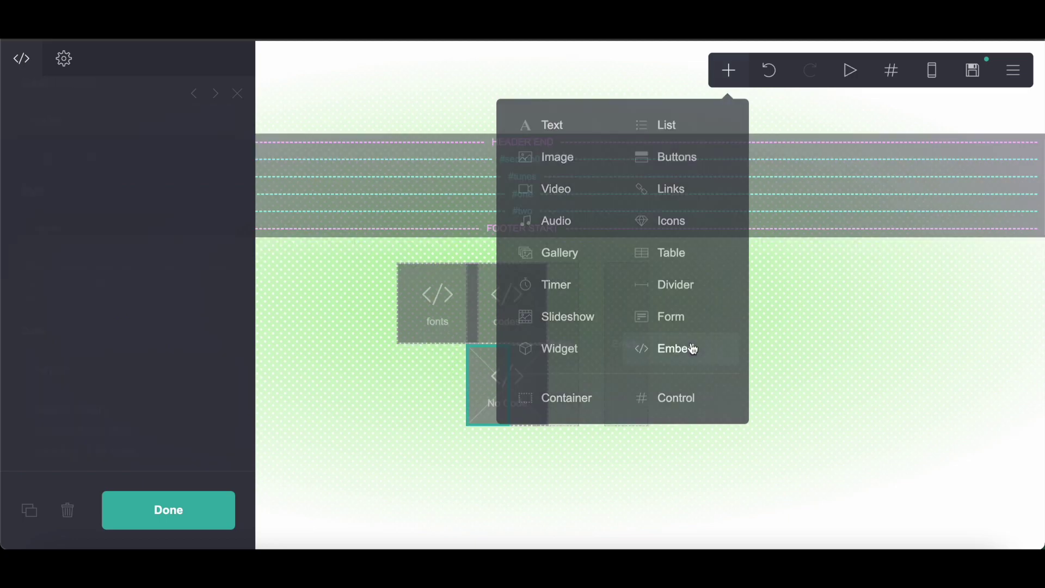
{"action": "left_click_drag", "start_coordinate": [546, 390], "coordinate": [580, 353]}
{"action": "left_click_drag", "start_coordinate": [565, 300], "coordinate": [544, 418]}
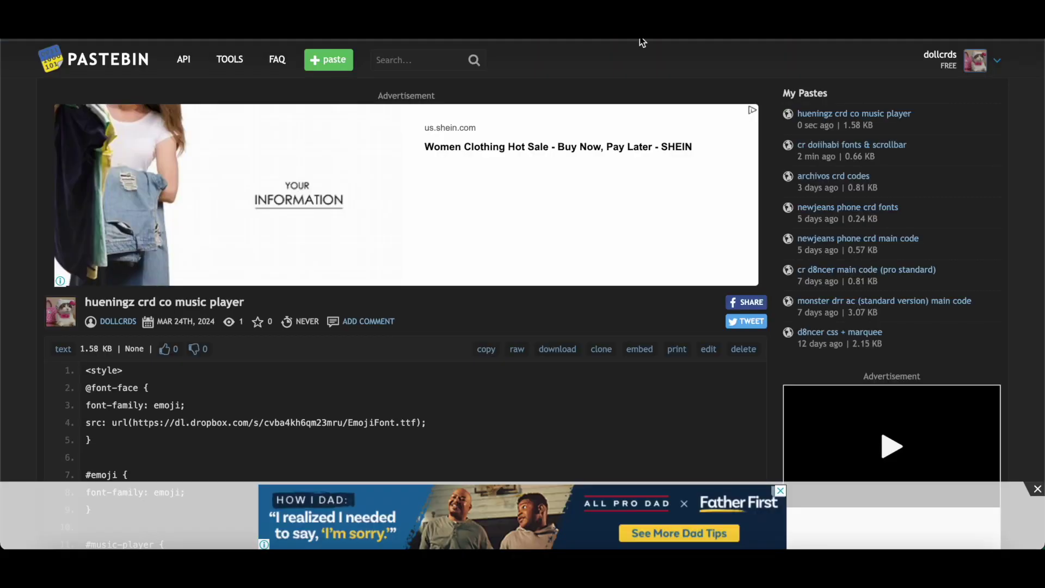
Step: Copy the full "hueningz crd co music player" code from Pastebin
{"action": "scroll", "coordinate": [110, 148], "scroll_direction": "down", "scroll_amount": 5}
{"action": "left_click_drag", "start_coordinate": [85, 145], "coordinate": [418, 377]}
{"action": "right_click", "coordinate": [331, 353]}
{"action": "left_click", "coordinate": [346, 385]}
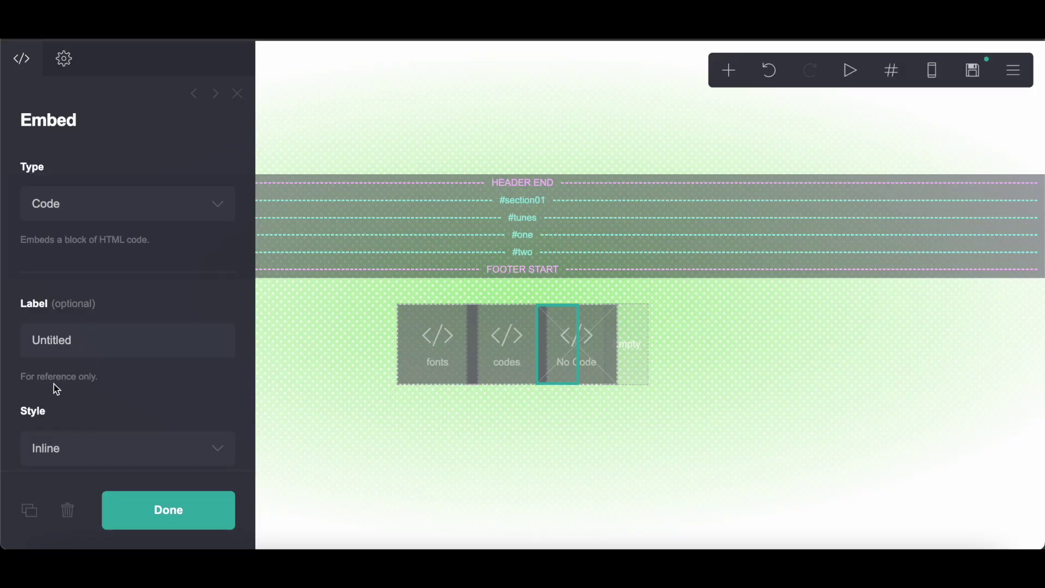
Step: Label the third-column embed "tunes" and paste the copied music player code into it
{"action": "scroll", "coordinate": [57, 390], "scroll_direction": "down", "scroll_amount": 3}
{"action": "double_click", "coordinate": [100, 242]}
{"action": "type", "text": "tunes"}
{"action": "scroll", "coordinate": [78, 308], "scroll_direction": "down", "scroll_amount": 5}
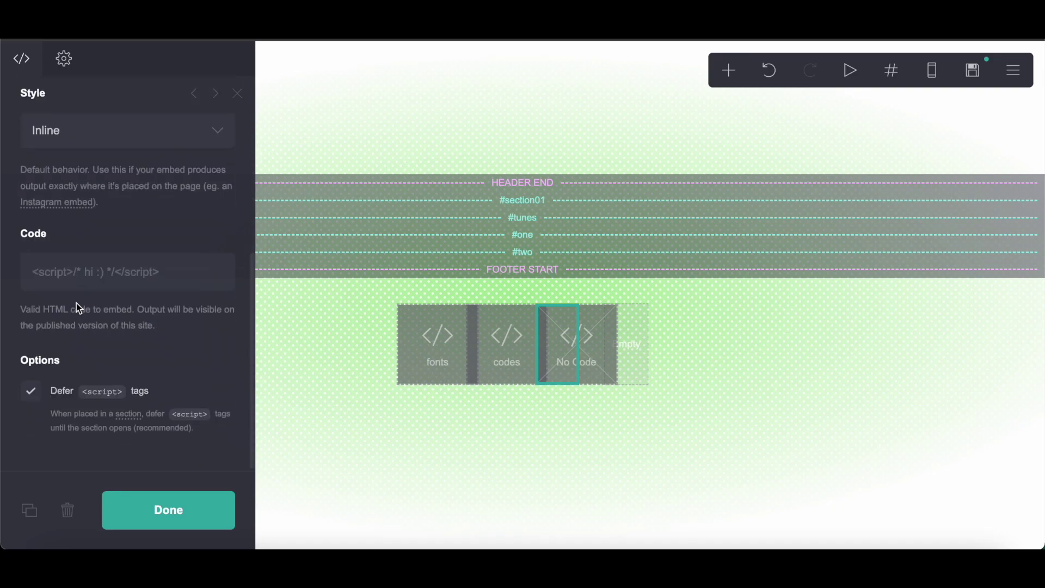
{"action": "right_click", "coordinate": [69, 283]}
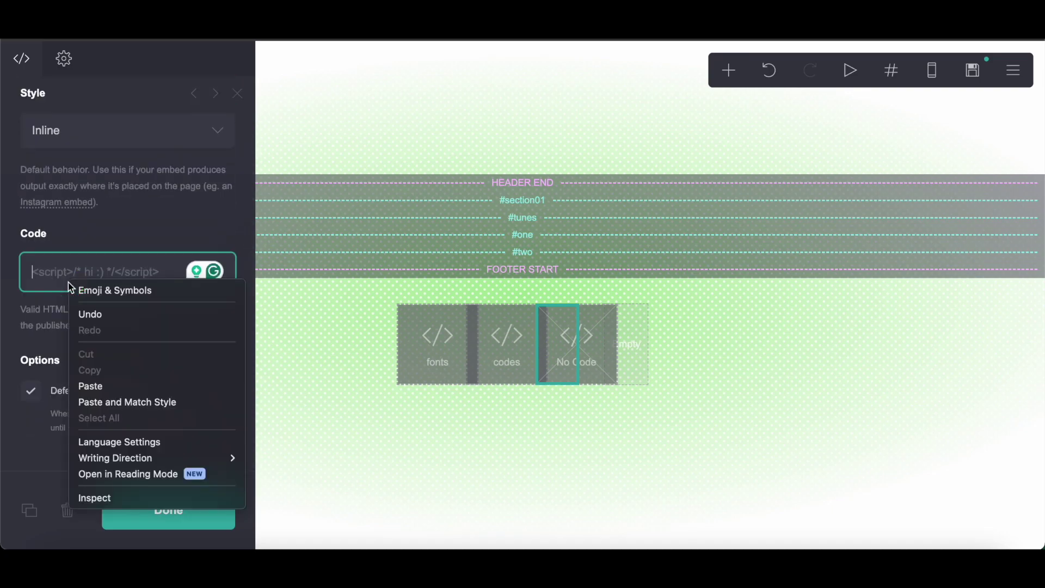
{"action": "left_click", "coordinate": [112, 389]}
Step: Review the pasted music player code, examining the gradient colors and the start and .mp3 ending of the Dropbox audio link
{"action": "scroll", "coordinate": [113, 388], "scroll_direction": "down", "scroll_amount": 10}
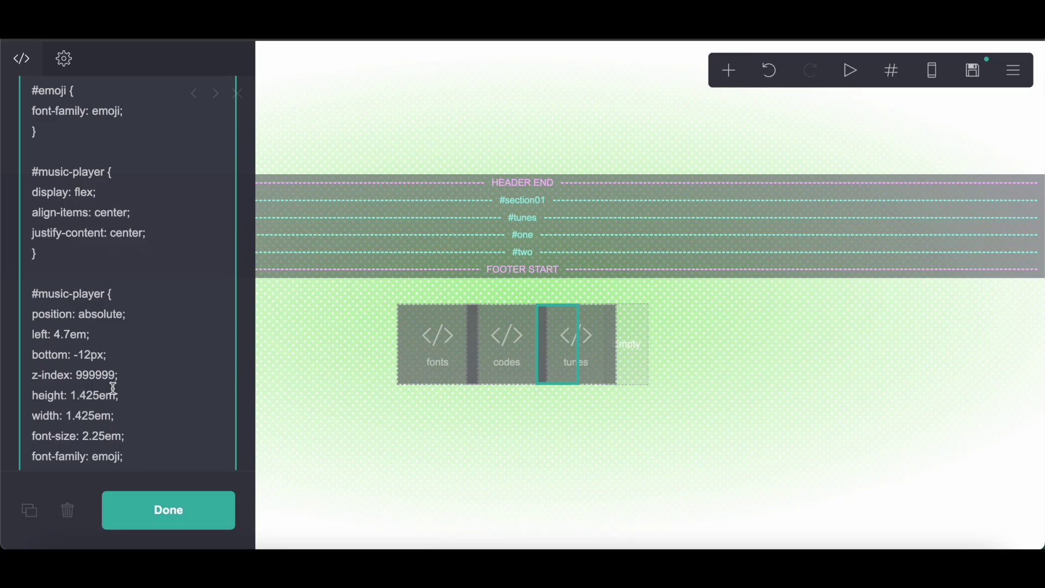
{"action": "scroll", "coordinate": [114, 389], "scroll_direction": "down", "scroll_amount": 9}
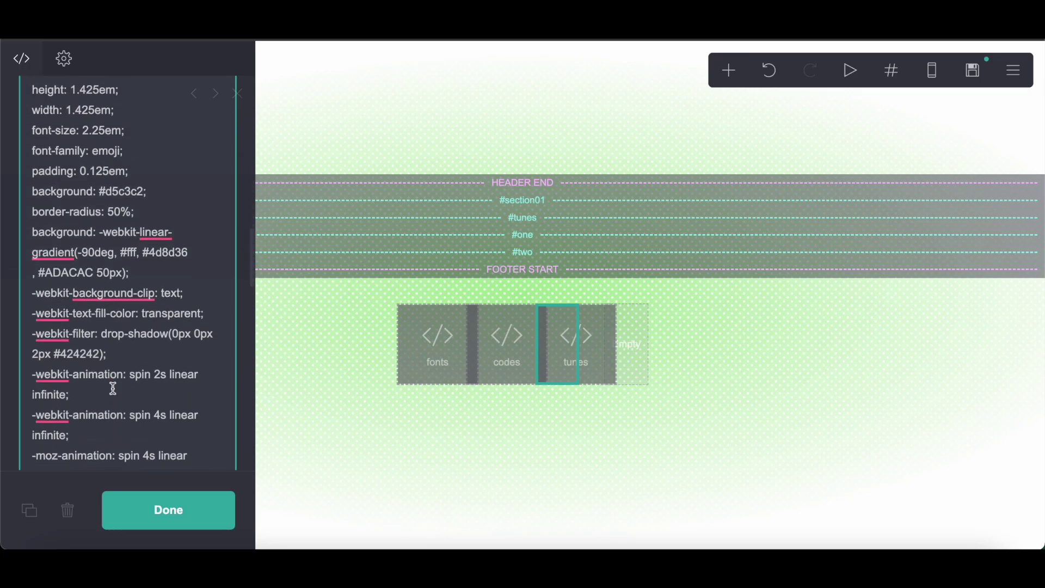
{"action": "left_click_drag", "start_coordinate": [33, 235], "coordinate": [139, 277]}
{"action": "left_click", "coordinate": [140, 279]}
{"action": "scroll", "coordinate": [153, 416], "scroll_direction": "down", "scroll_amount": 20}
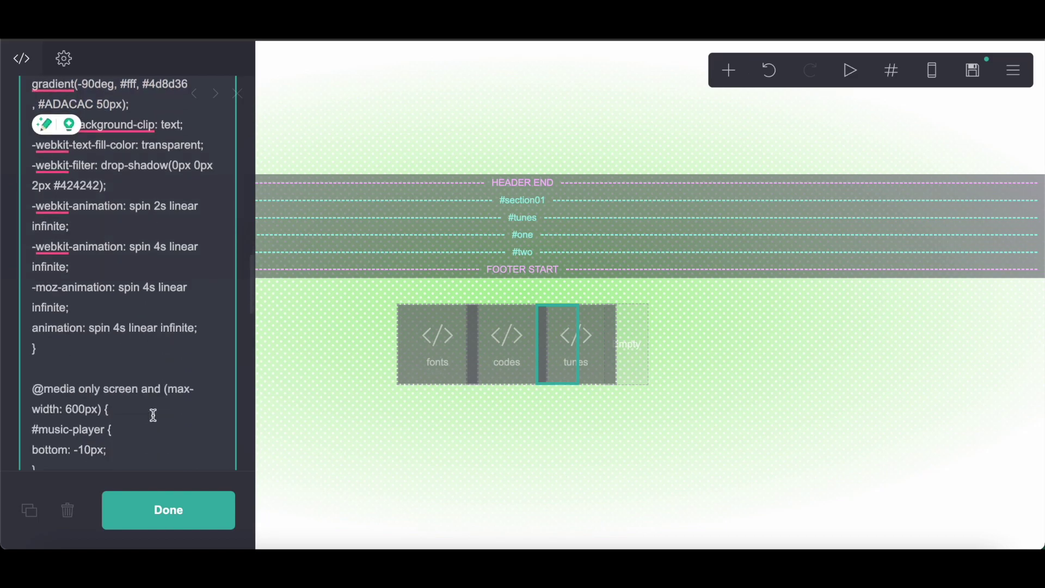
{"action": "scroll", "coordinate": [156, 420], "scroll_direction": "up", "scroll_amount": 2}
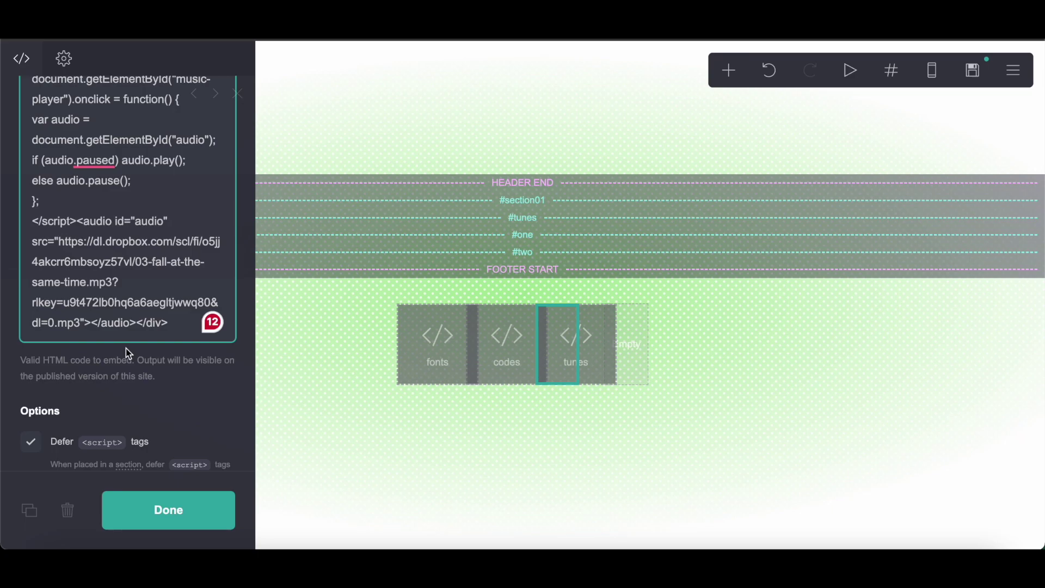
{"action": "left_click", "coordinate": [96, 240]}
{"action": "double_click", "coordinate": [96, 240]}
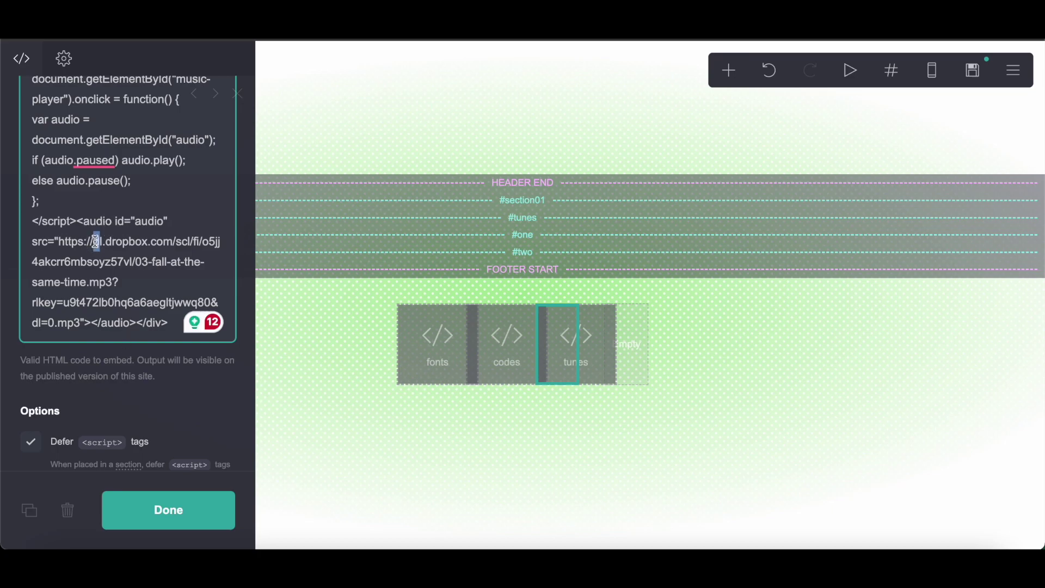
{"action": "double_click", "coordinate": [74, 325]}
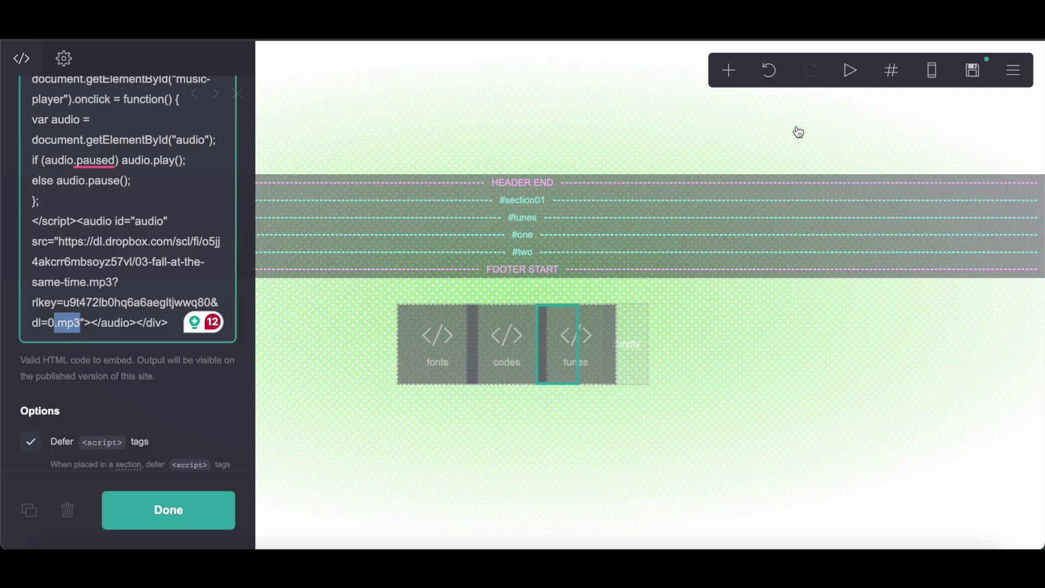
Step: Add another embed in the container's fourth column and label it "cursor"
{"action": "left_click", "coordinate": [728, 70]}
{"action": "left_click", "coordinate": [667, 346]}
{"action": "left_click", "coordinate": [578, 383]}
{"action": "left_click_drag", "start_coordinate": [578, 383], "coordinate": [644, 298]}
{"action": "left_click", "coordinate": [100, 338]}
{"action": "type", "text": "curs"}
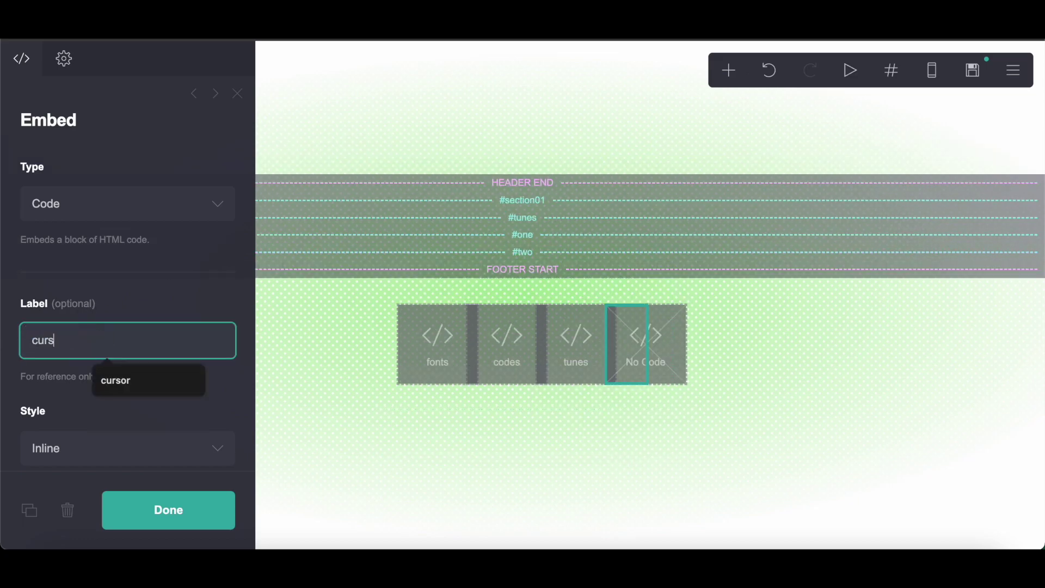
{"action": "type", "text": "or"}
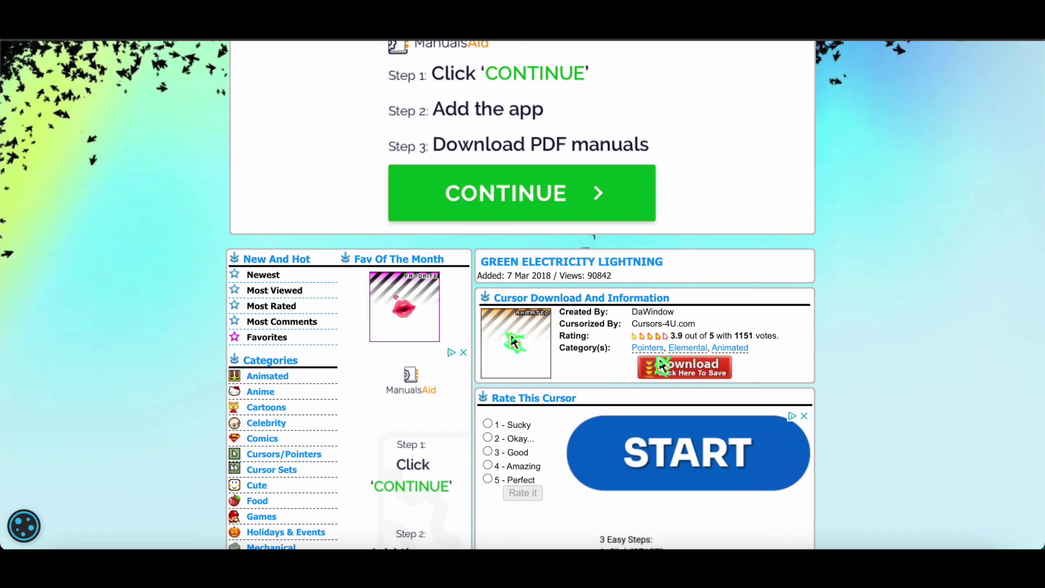
Step: Copy the Option #1 Universal CSS/HTML code for the Green Electricity Lightning cursor from Cursors-4U
{"action": "scroll", "coordinate": [619, 78], "scroll_direction": "up", "scroll_amount": 2}
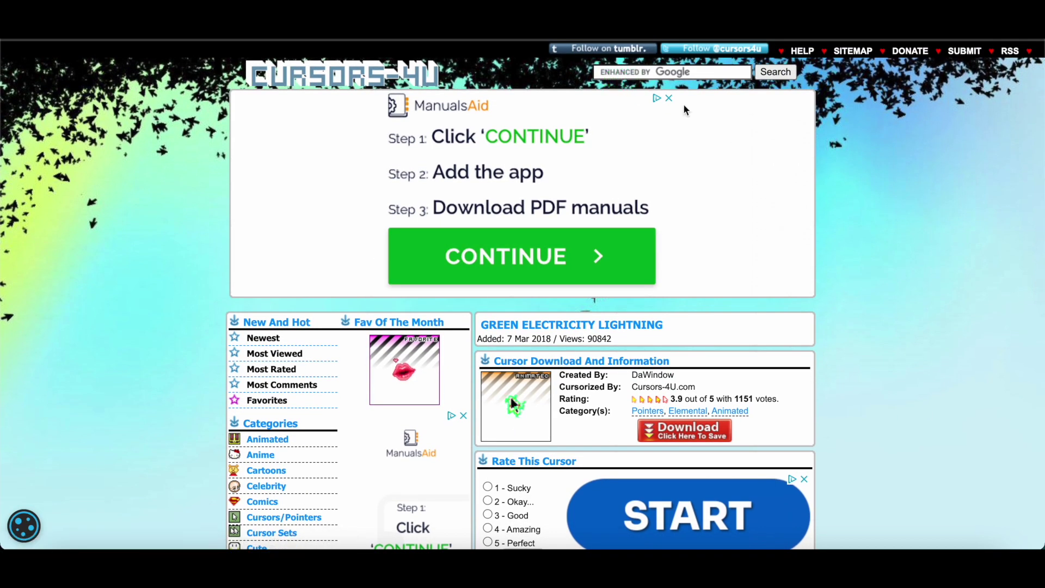
{"action": "scroll", "coordinate": [868, 309], "scroll_direction": "down", "scroll_amount": 4}
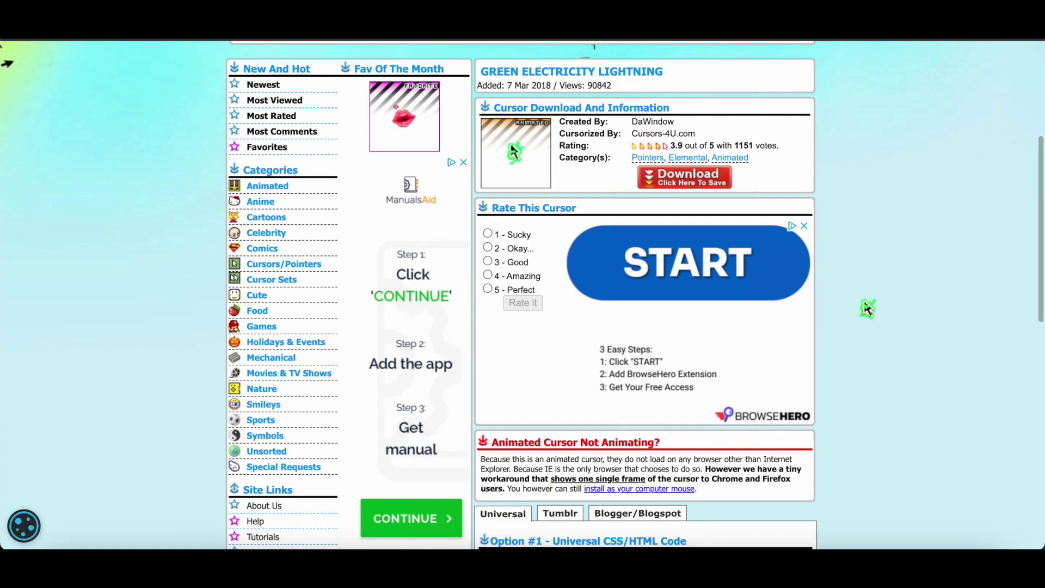
{"action": "scroll", "coordinate": [867, 309], "scroll_direction": "down", "scroll_amount": 4}
{"action": "left_click", "coordinate": [521, 357]}
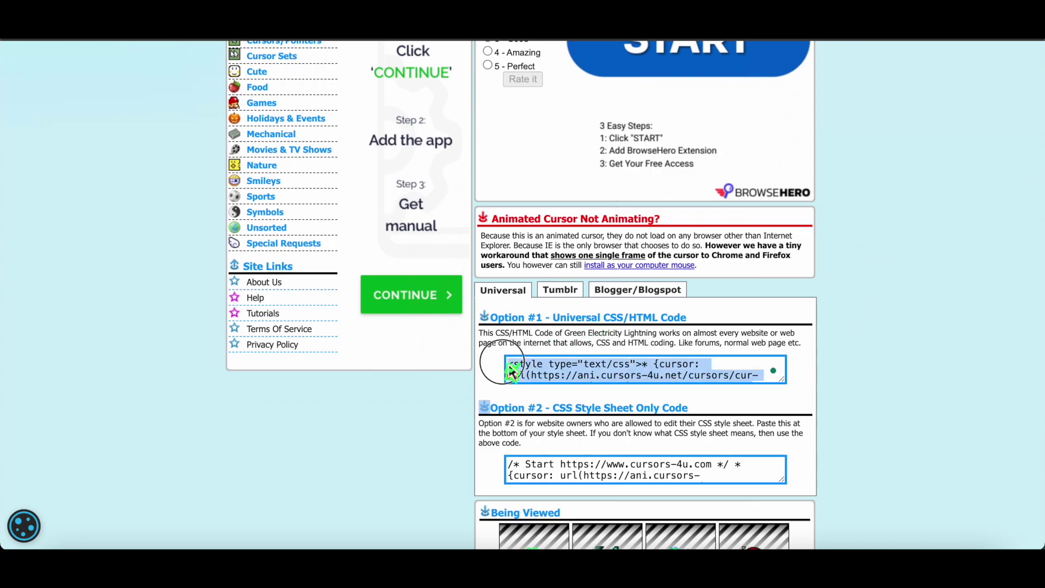
{"action": "right_click", "coordinate": [573, 370]}
{"action": "left_click", "coordinate": [618, 315]}
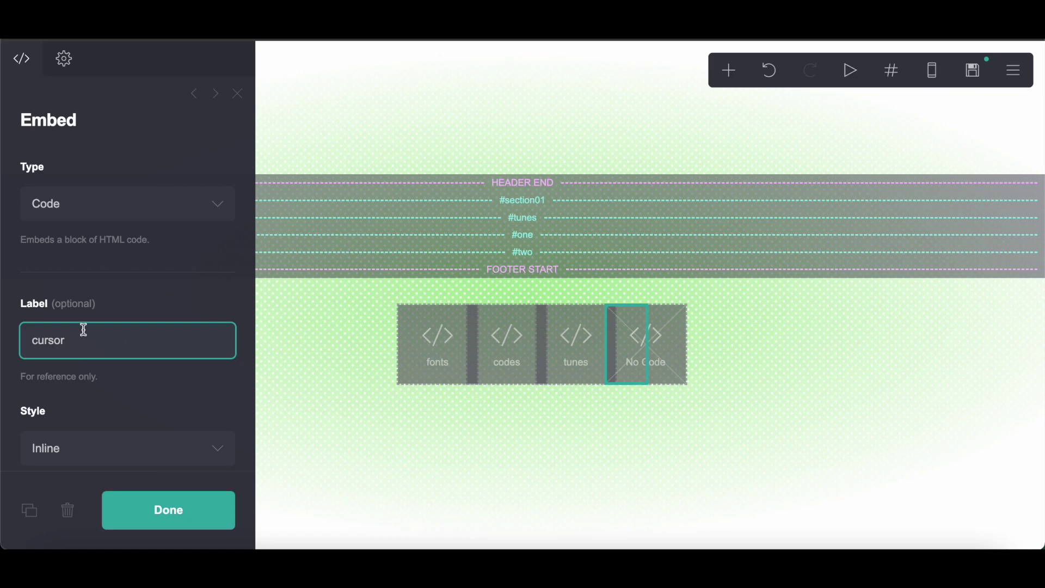
Step: Paste the cursor code into the "cursor" embed and delete the link and image code following the closing style tag
{"action": "scroll", "coordinate": [83, 321], "scroll_direction": "down", "scroll_amount": 5}
{"action": "right_click", "coordinate": [75, 282]}
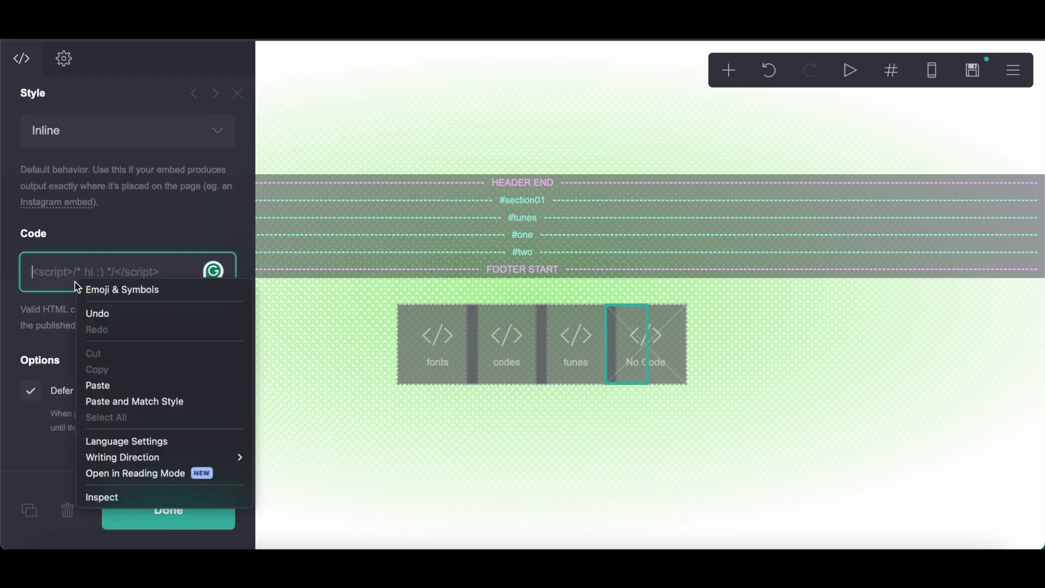
{"action": "left_click", "coordinate": [105, 386]}
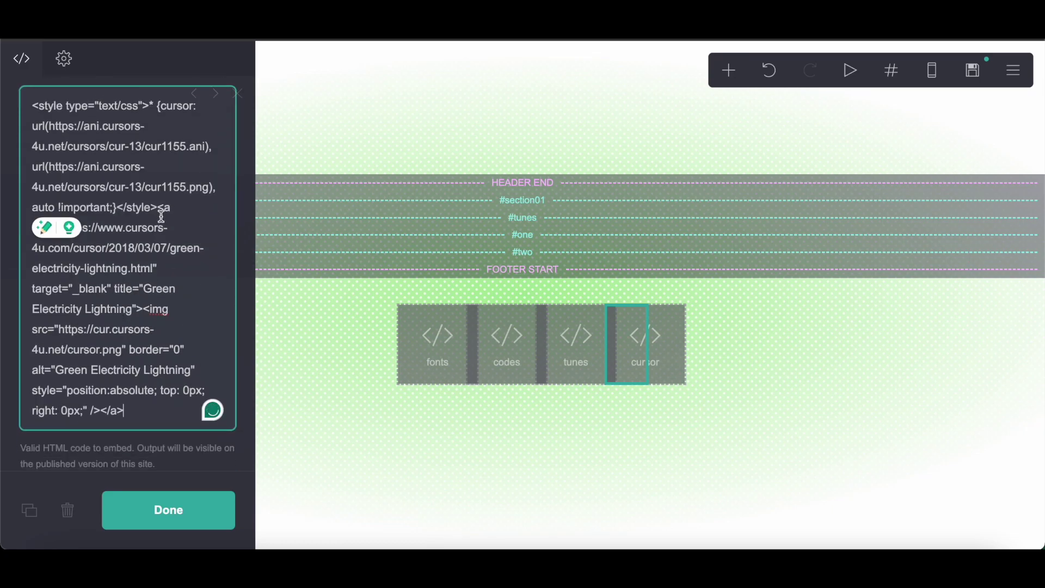
{"action": "left_click_drag", "start_coordinate": [157, 208], "coordinate": [188, 421]}
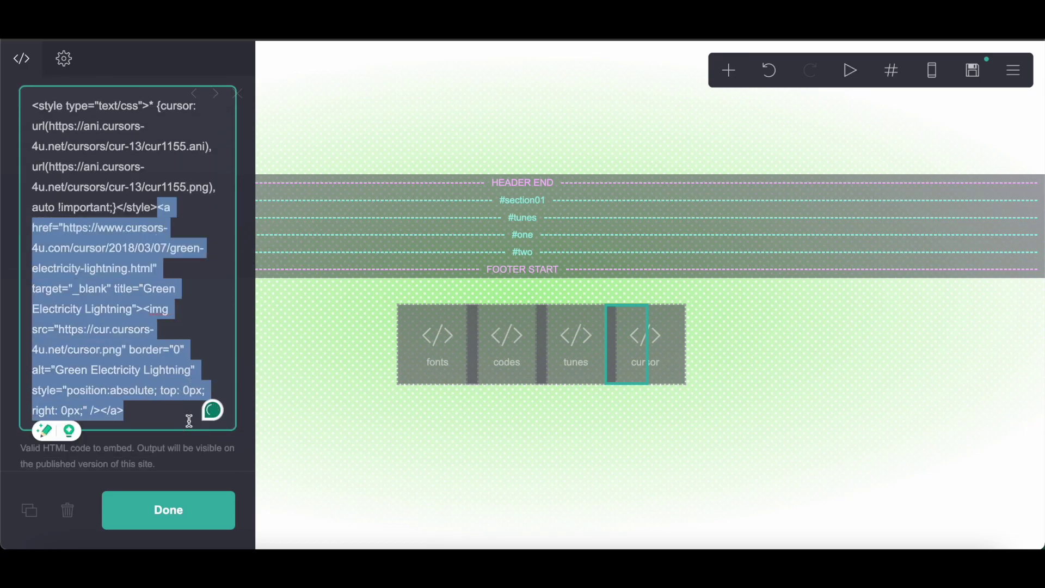
{"action": "key", "text": "BackSpace"}
{"action": "left_click", "coordinate": [183, 529]}
{"action": "left_click", "coordinate": [154, 493]}
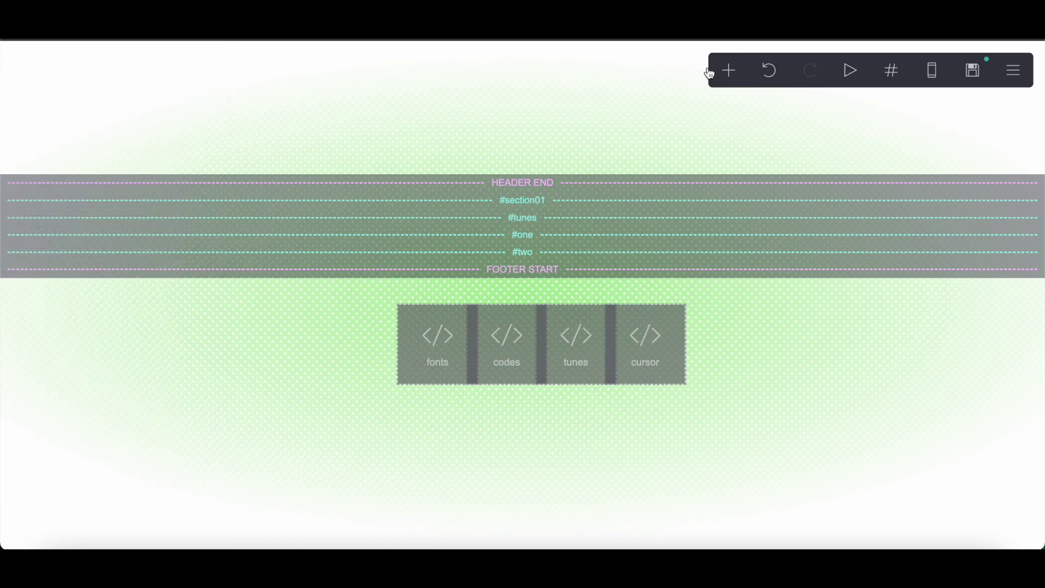
Step: Add another embed beneath "fonts" in the container's first column and label it "1"
{"action": "left_click", "coordinate": [733, 75]}
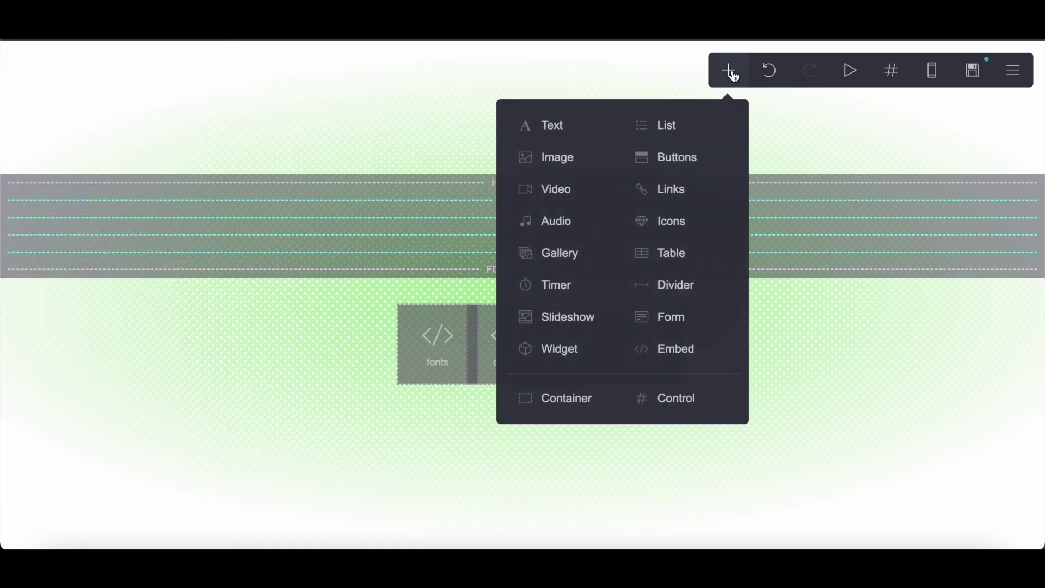
{"action": "left_click", "coordinate": [678, 350]}
{"action": "left_click_drag", "start_coordinate": [536, 434], "coordinate": [455, 337]}
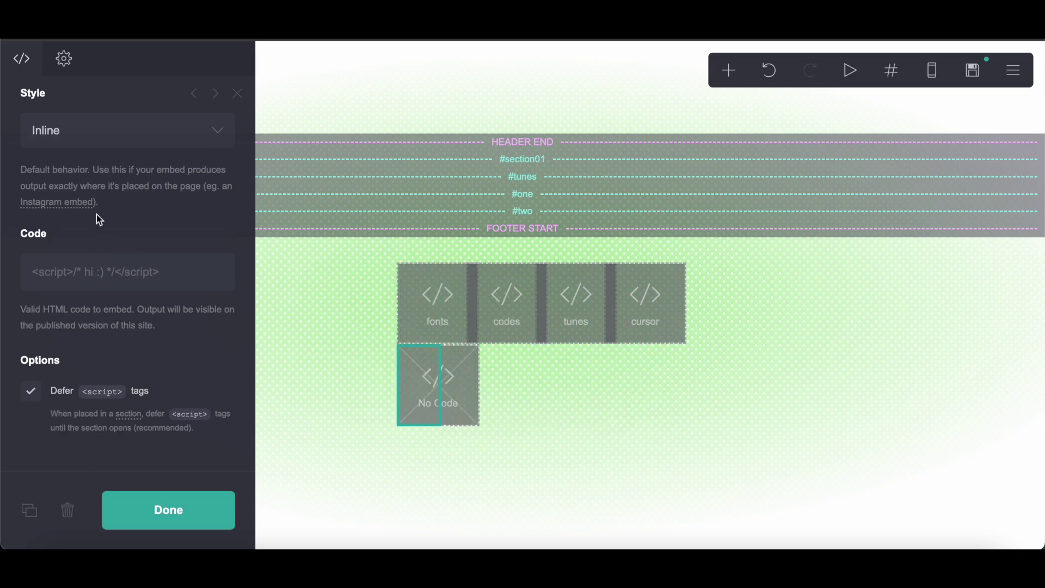
{"action": "scroll", "coordinate": [100, 220], "scroll_direction": "up", "scroll_amount": 3}
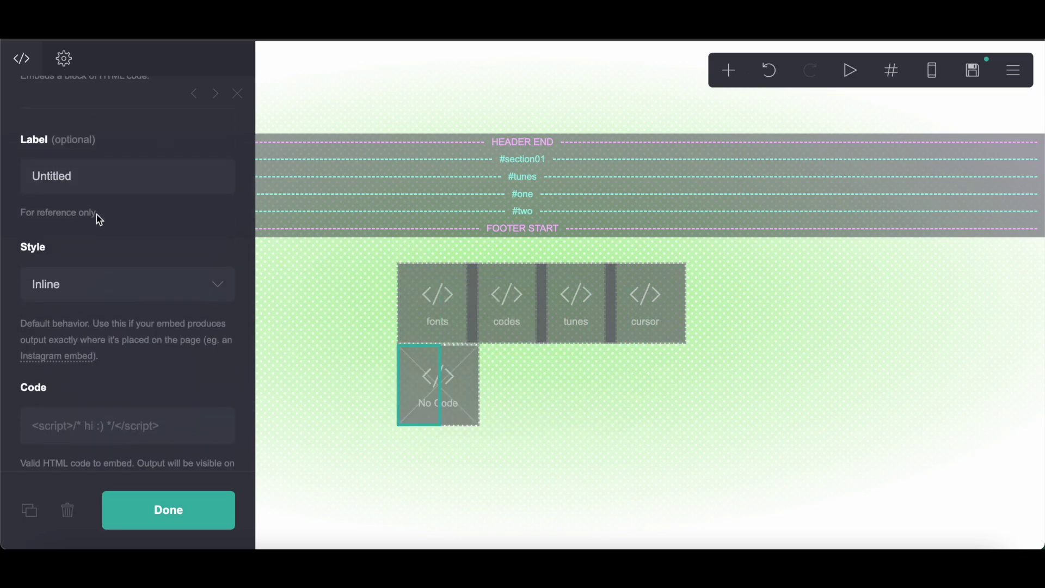
{"action": "double_click", "coordinate": [128, 171]}
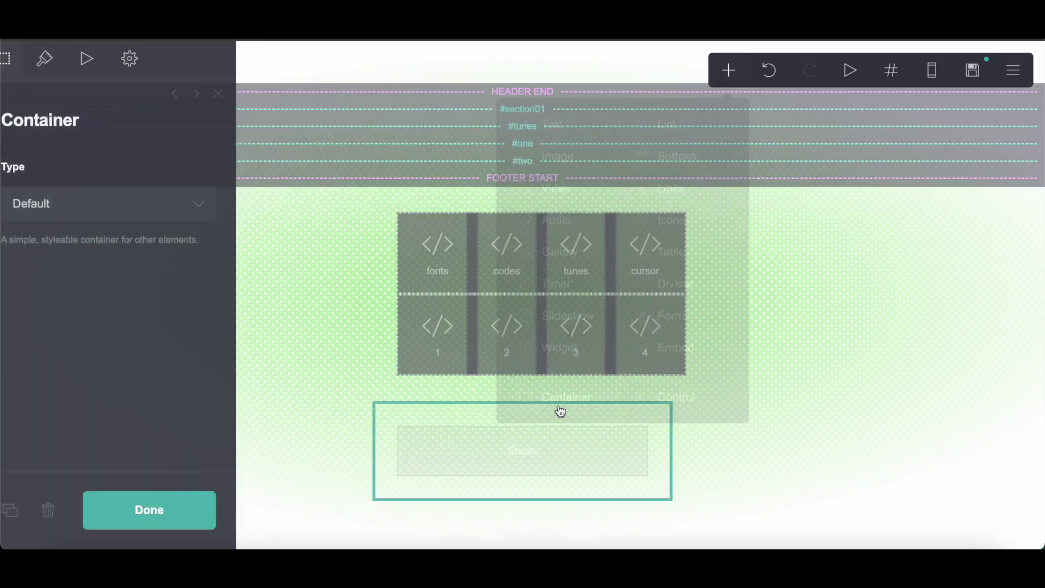
Step: Move the new empty container above the HEADER END marker and copy the Container #1 border color #838383 from the settings document
{"action": "left_click_drag", "start_coordinate": [559, 410], "coordinate": [597, 83]}
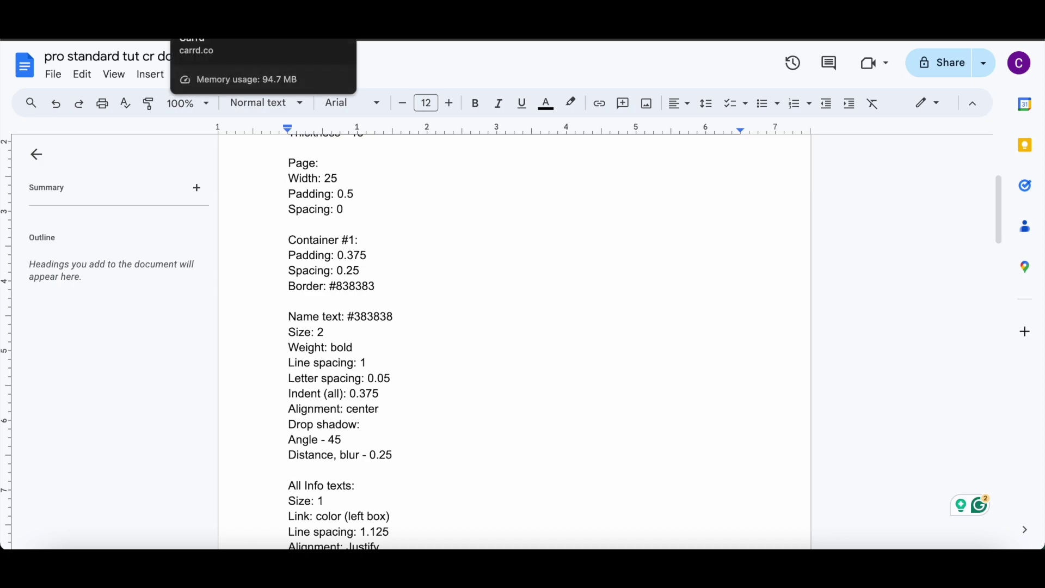
{"action": "left_click_drag", "start_coordinate": [330, 287], "coordinate": [389, 284]}
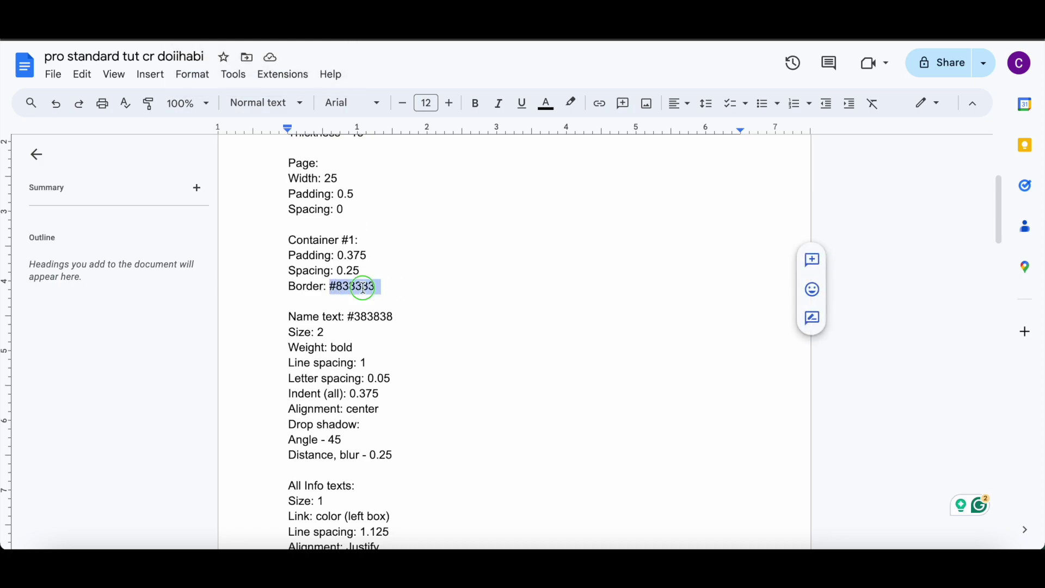
{"action": "right_click", "coordinate": [363, 287]}
{"action": "left_click", "coordinate": [414, 204]}
{"action": "left_click", "coordinate": [177, 43]}
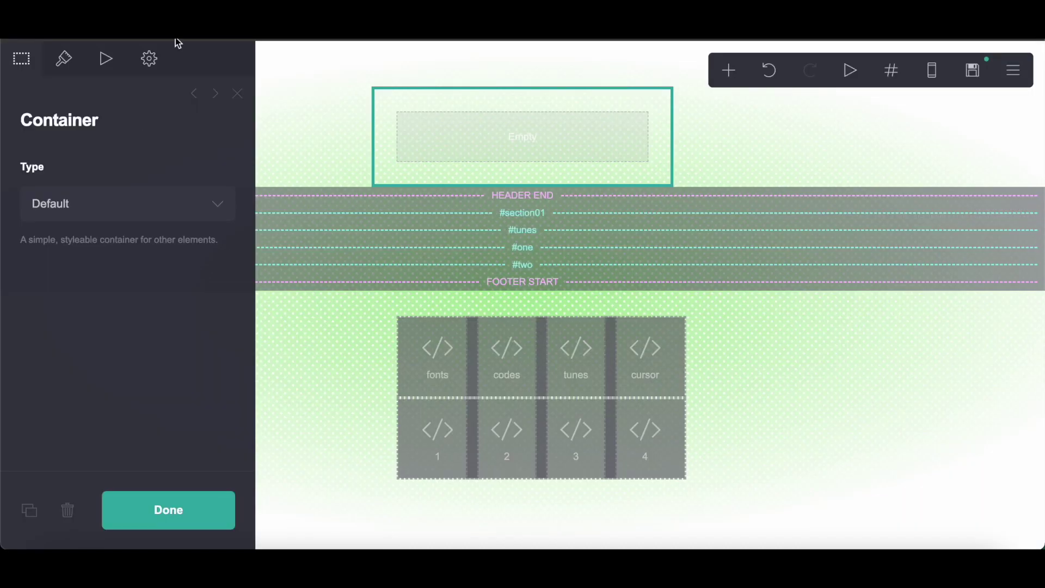
Step: Set the header container's vertical and horizontal padding to 0.375
{"action": "left_click", "coordinate": [79, 51]}
{"action": "left_click", "coordinate": [107, 285]}
{"action": "type", "text": ".375"}
{"action": "left_click", "coordinate": [217, 285]}
{"action": "type", "text": ".375"}
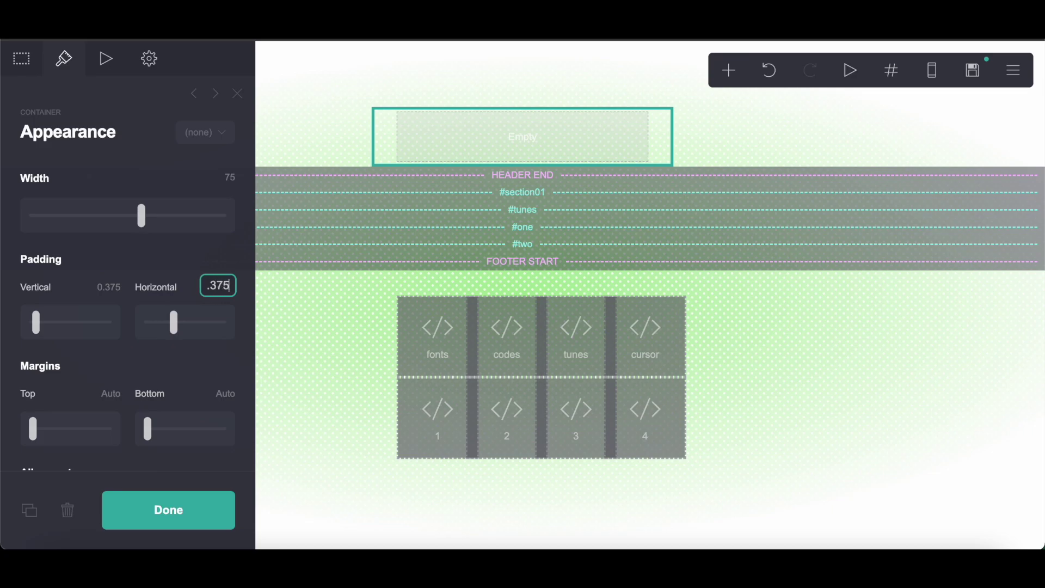
{"action": "key", "text": "Return"}
Step: Set the spacing of the header container's contents to 0.25
{"action": "scroll", "coordinate": [159, 313], "scroll_direction": "down", "scroll_amount": 6}
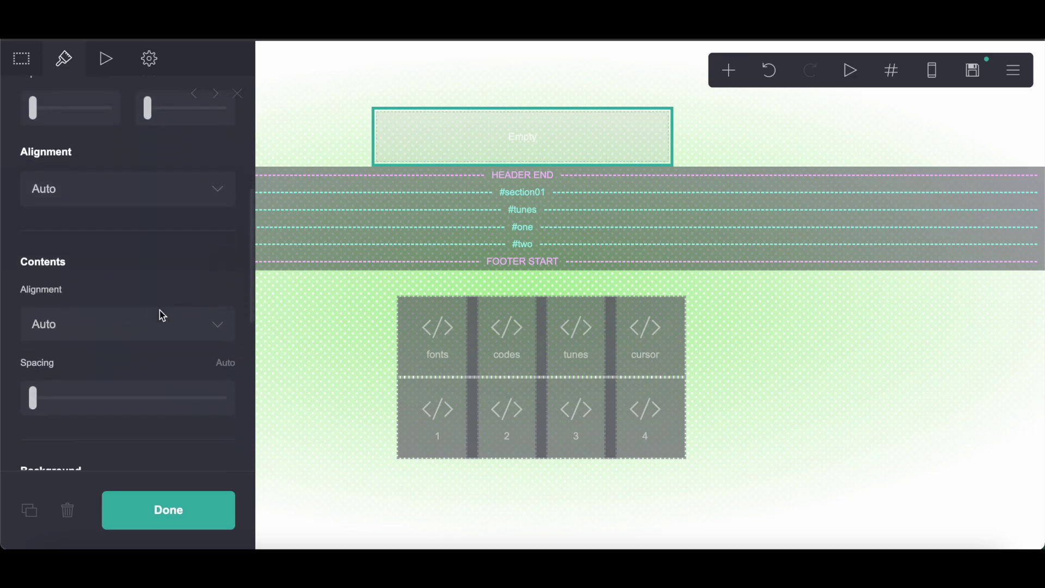
{"action": "left_click", "coordinate": [214, 370]}
{"action": "type", "text": ".25"}
{"action": "key", "text": "Return"}
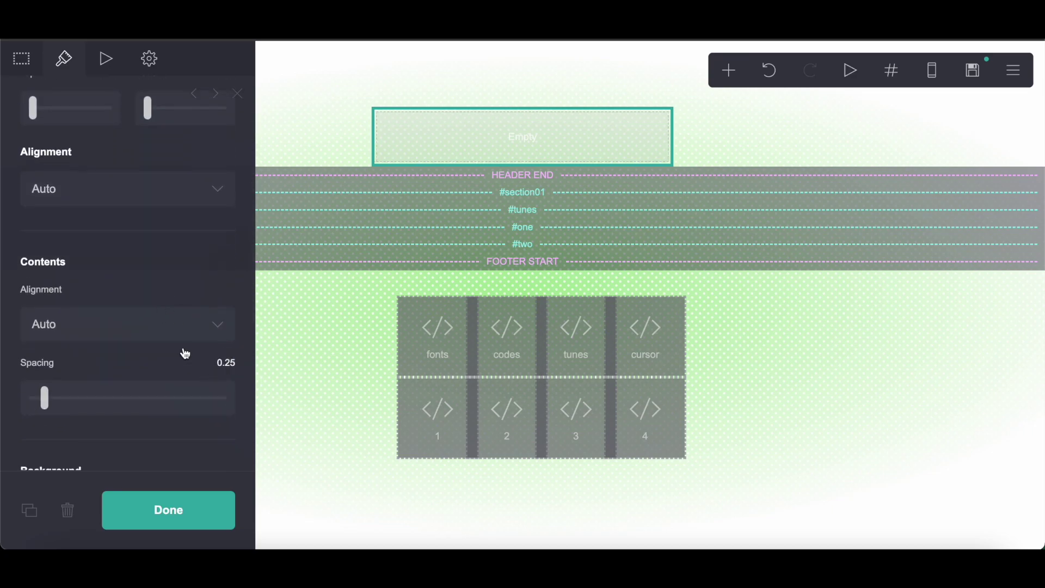
Step: Give the header container a solid #FFFFFF background color and a #838383 border
{"action": "scroll", "coordinate": [128, 338], "scroll_direction": "down", "scroll_amount": 4}
{"action": "scroll", "coordinate": [129, 338], "scroll_direction": "down", "scroll_amount": 4}
{"action": "left_click", "coordinate": [71, 109]}
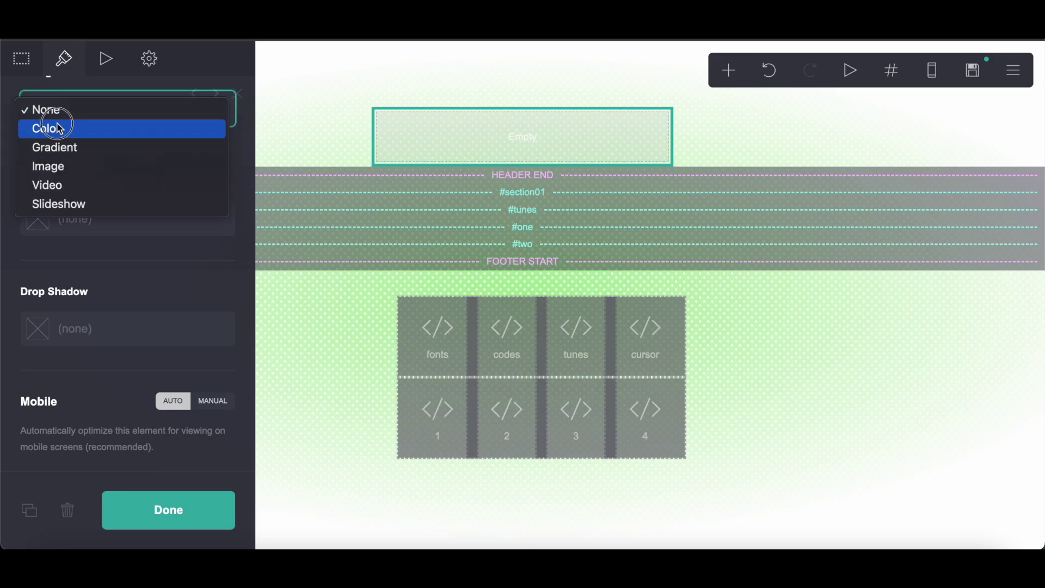
{"action": "left_click", "coordinate": [60, 129]}
{"action": "left_click", "coordinate": [96, 397]}
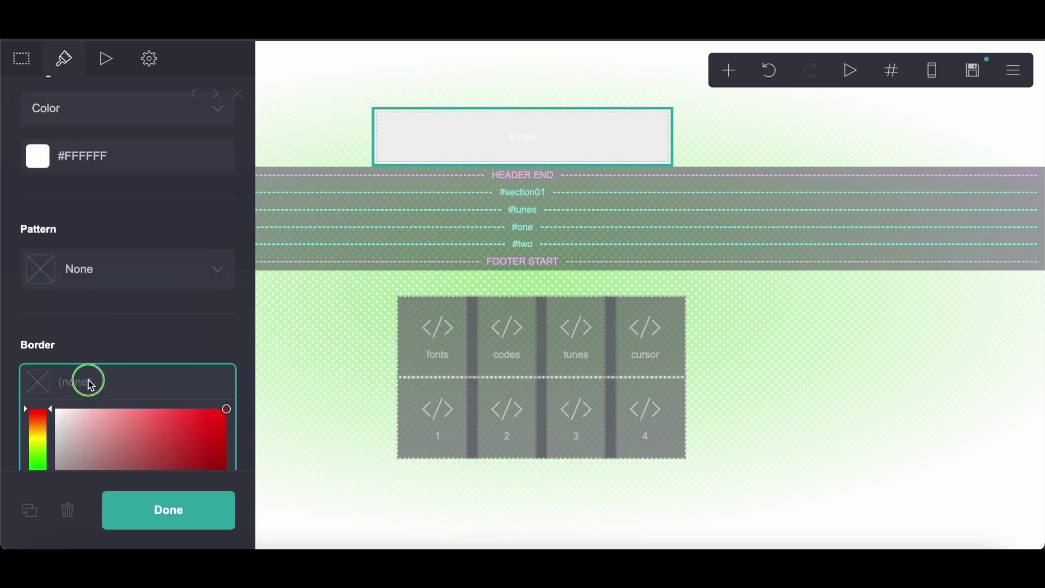
{"action": "right_click", "coordinate": [89, 380]}
{"action": "left_click", "coordinate": [122, 430]}
{"action": "left_click", "coordinate": [132, 358]}
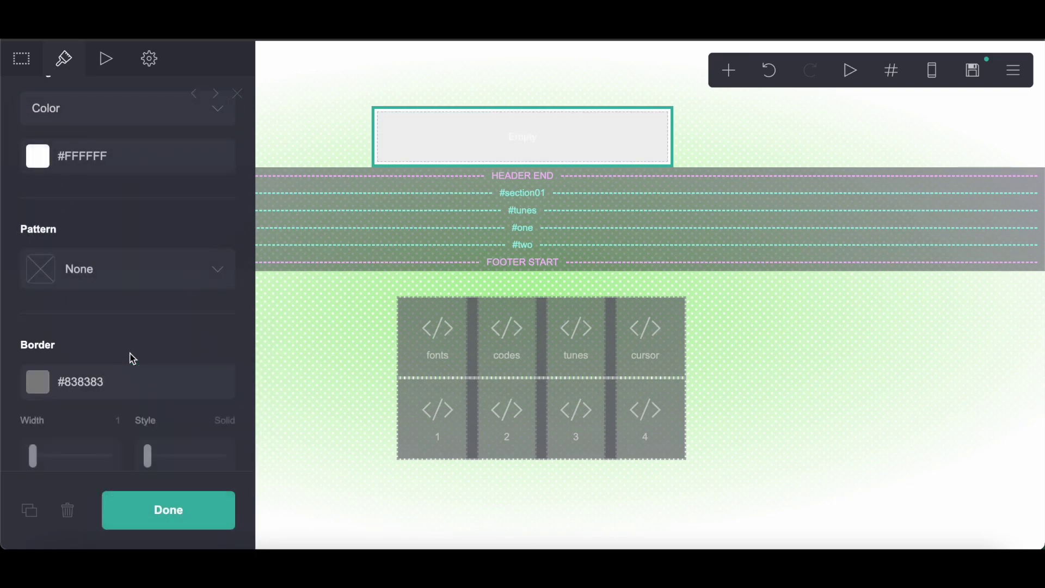
Step: Add a text element inside the header container containing the profile name followed by an italic exclamation mark
{"action": "left_click", "coordinate": [728, 70]}
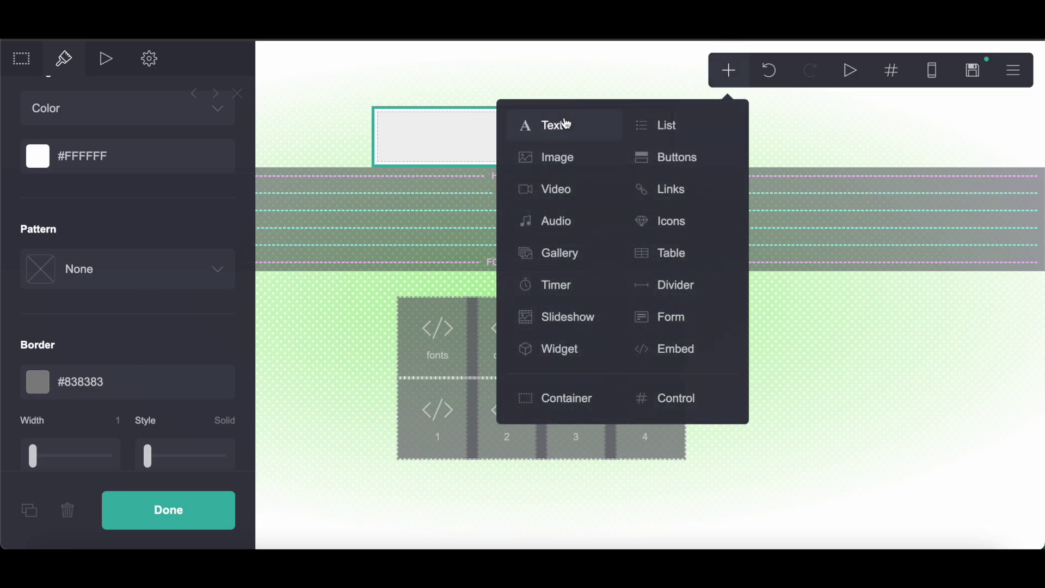
{"action": "left_click", "coordinate": [565, 123]}
{"action": "double_click", "coordinate": [95, 170]}
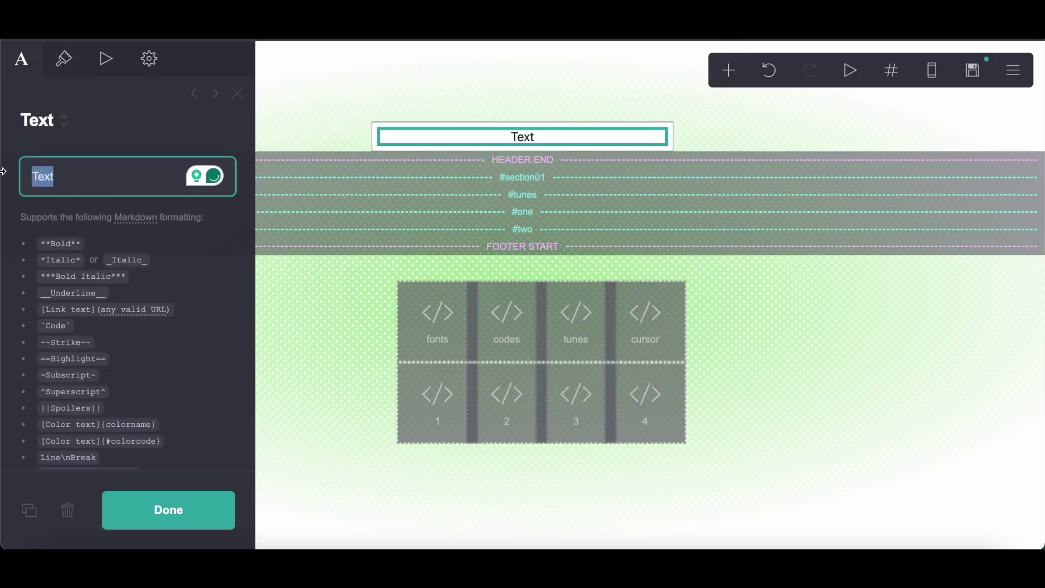
{"action": "type", "text": "lindley *!*"}
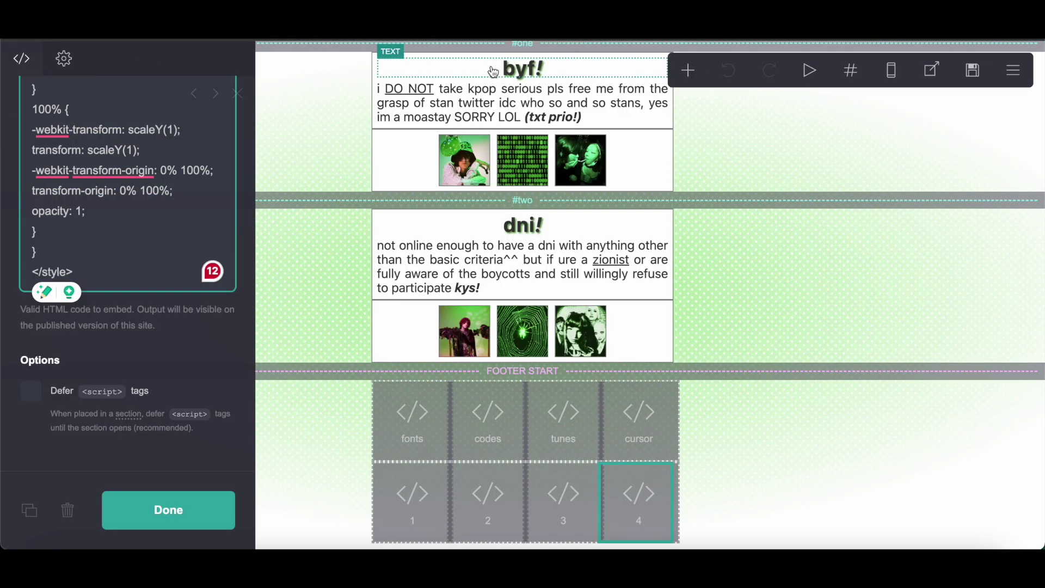
Step: Copy the drop shadow color #4D8D36 from the name heading on the green example site
{"action": "scroll", "coordinate": [507, 85], "scroll_direction": "up", "scroll_amount": 10}
{"action": "left_click", "coordinate": [507, 85]}
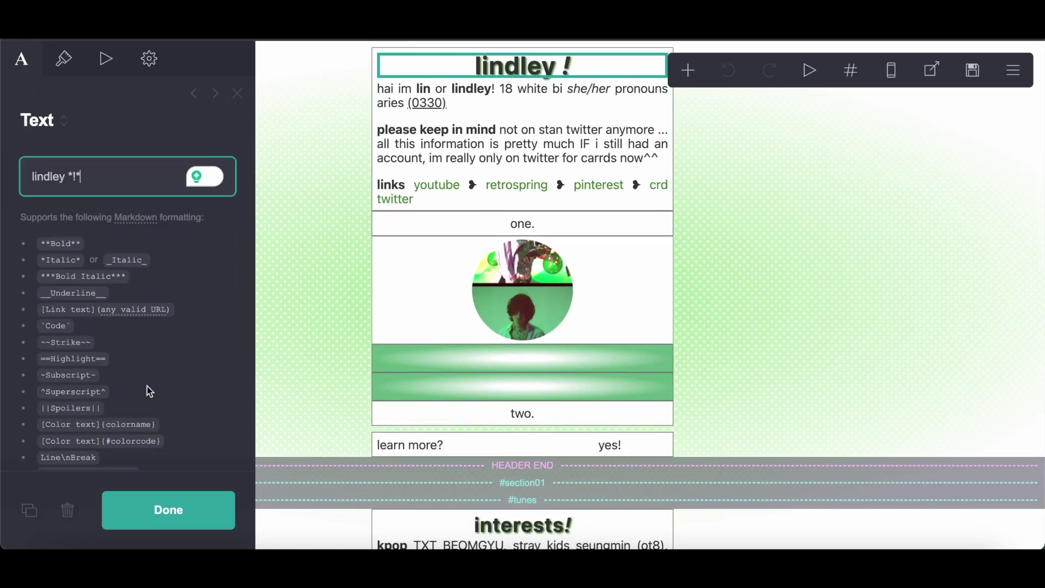
{"action": "scroll", "coordinate": [147, 387], "scroll_direction": "down", "scroll_amount": 1}
{"action": "left_click", "coordinate": [64, 61]}
{"action": "scroll", "coordinate": [76, 122], "scroll_direction": "down", "scroll_amount": 5}
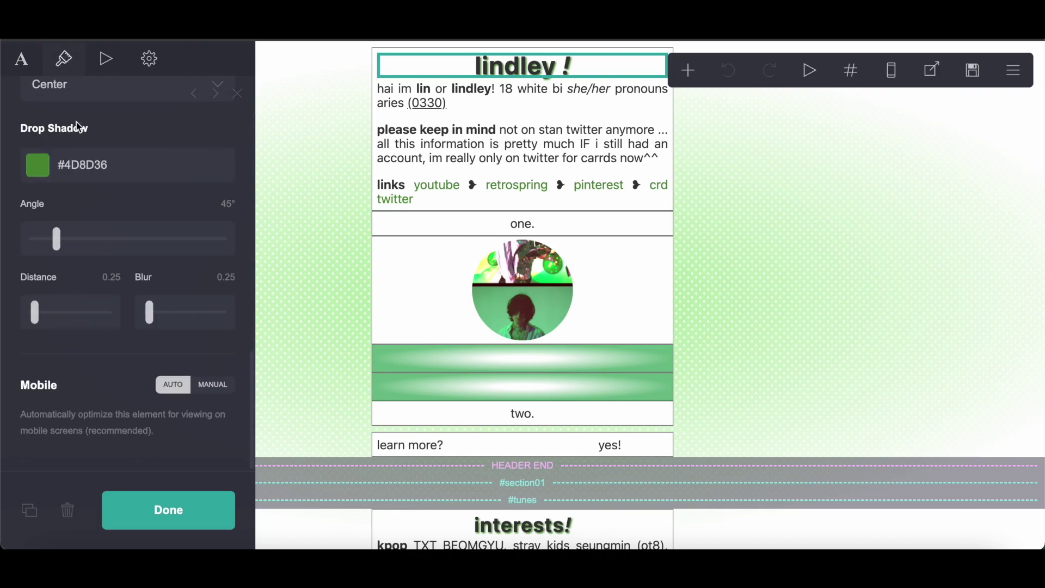
{"action": "left_click", "coordinate": [69, 158]}
{"action": "right_click", "coordinate": [166, 168]}
{"action": "left_click", "coordinate": [206, 271]}
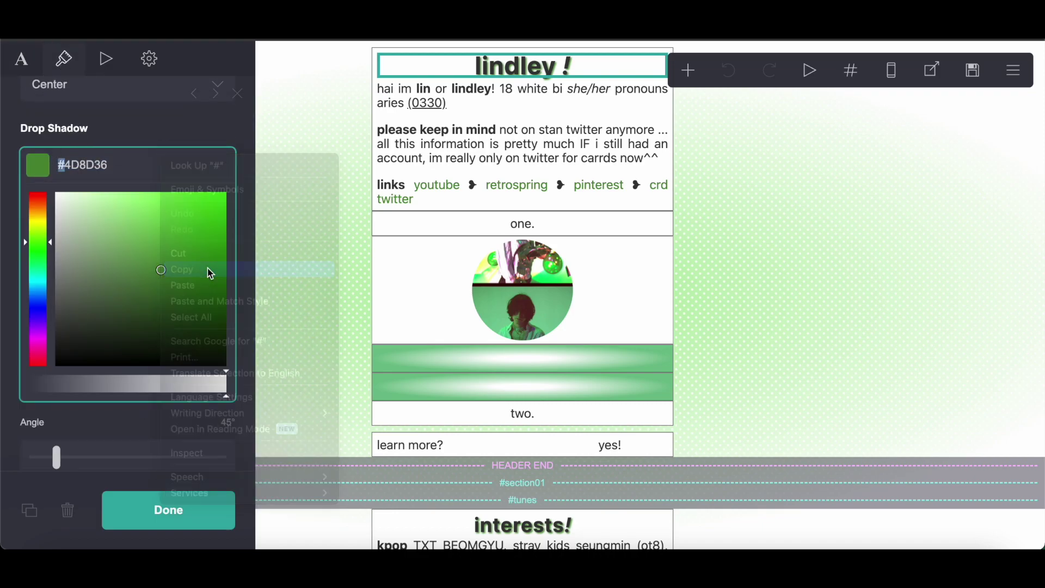
{"action": "left_click_drag", "start_coordinate": [82, 160], "coordinate": [121, 170]}
{"action": "right_click", "coordinate": [125, 169]}
{"action": "left_click", "coordinate": [163, 283]}
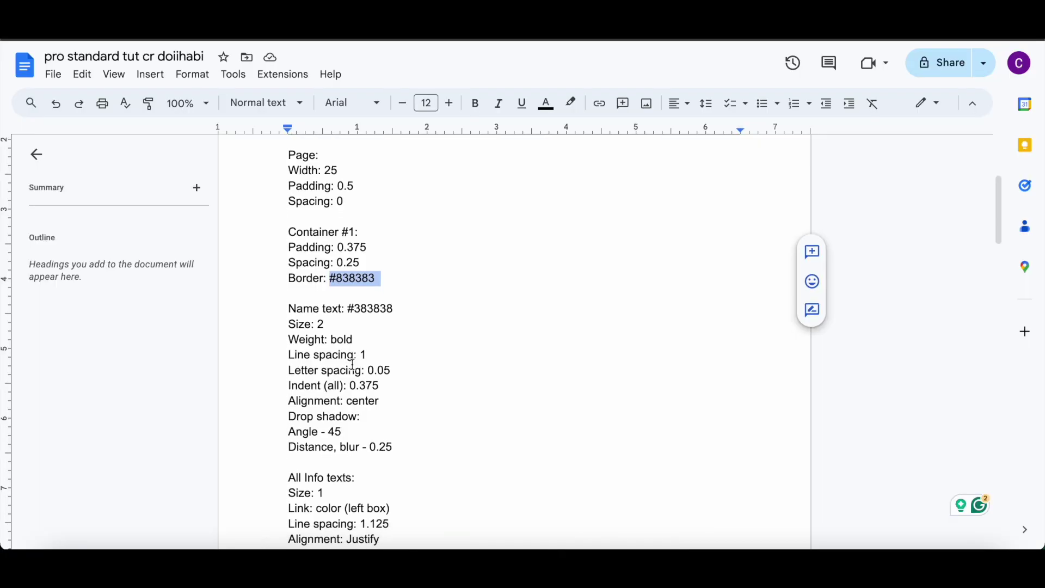
Step: Set the drop shadow color of the new name text to #4D8D36
{"action": "scroll", "coordinate": [352, 364], "scroll_direction": "down", "scroll_amount": 2}
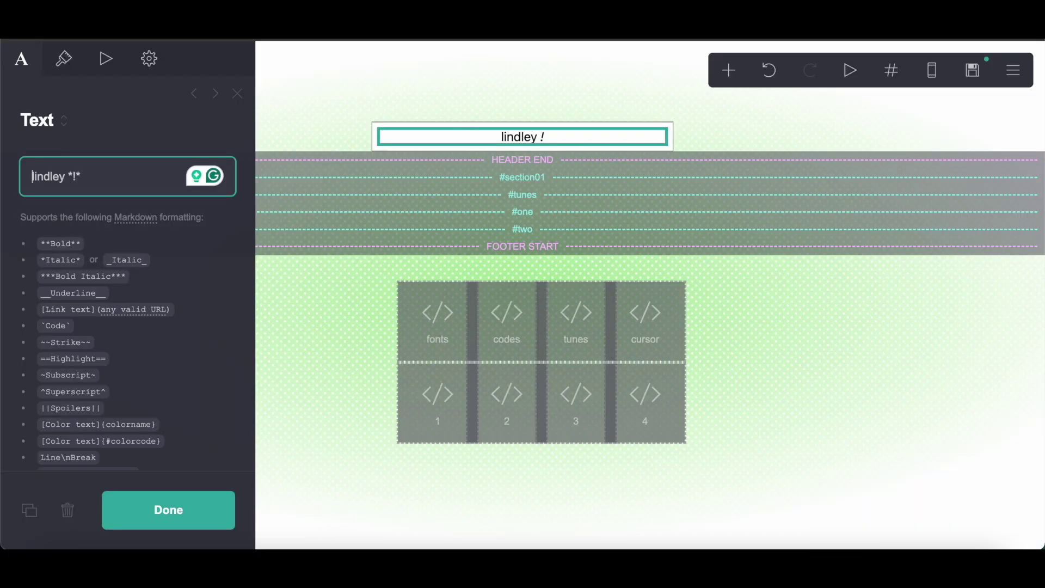
{"action": "left_click", "coordinate": [64, 58]}
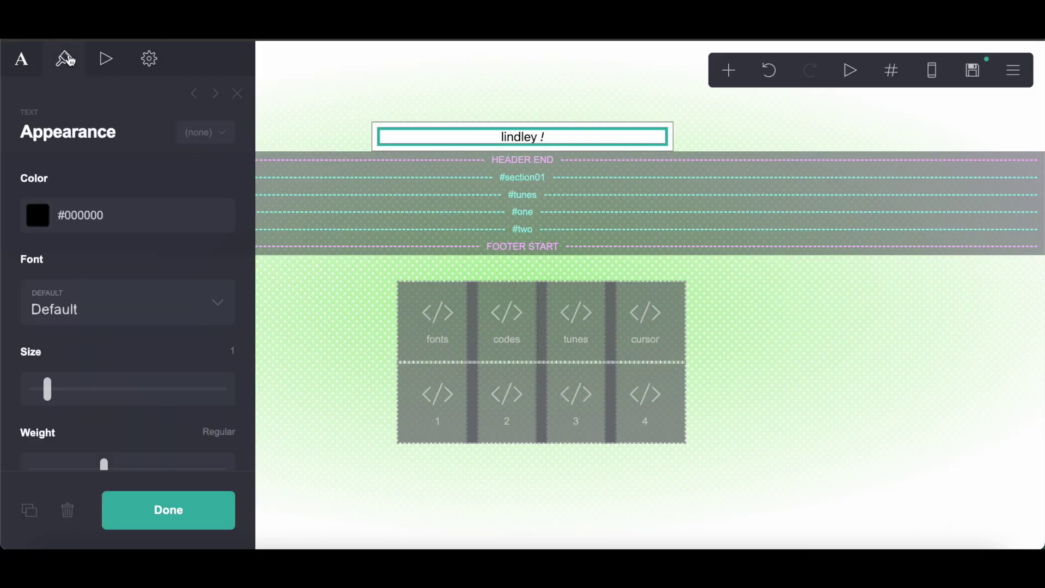
{"action": "scroll", "coordinate": [107, 204], "scroll_direction": "down", "scroll_amount": 6}
{"action": "left_click", "coordinate": [85, 310]}
{"action": "right_click", "coordinate": [83, 308]}
{"action": "left_click", "coordinate": [116, 410]}
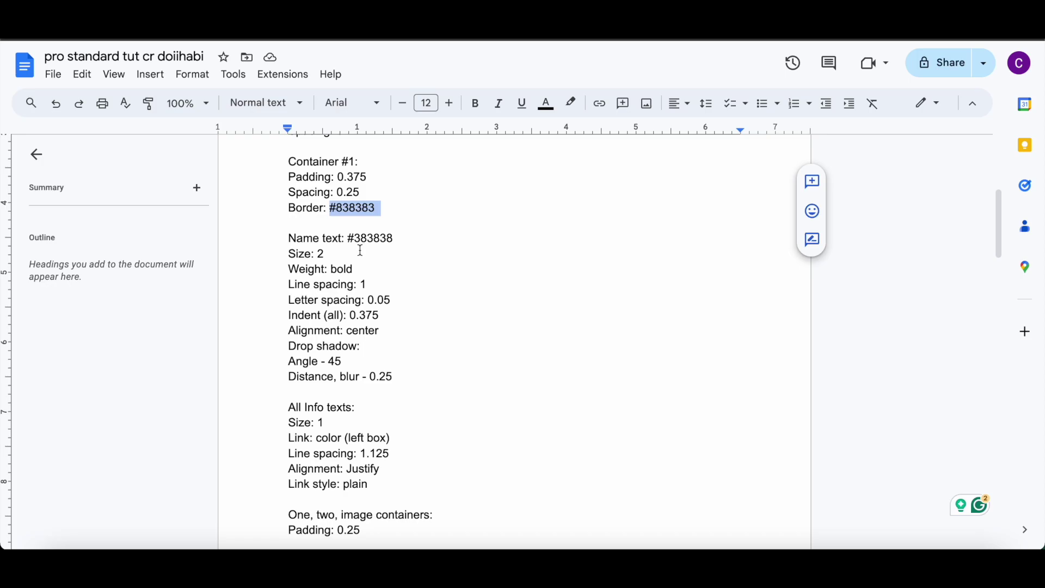
Step: Copy the Name text color #383838 from the settings document and apply it to the new name text
{"action": "left_click_drag", "start_coordinate": [348, 239], "coordinate": [398, 239]}
{"action": "right_click", "coordinate": [387, 239]}
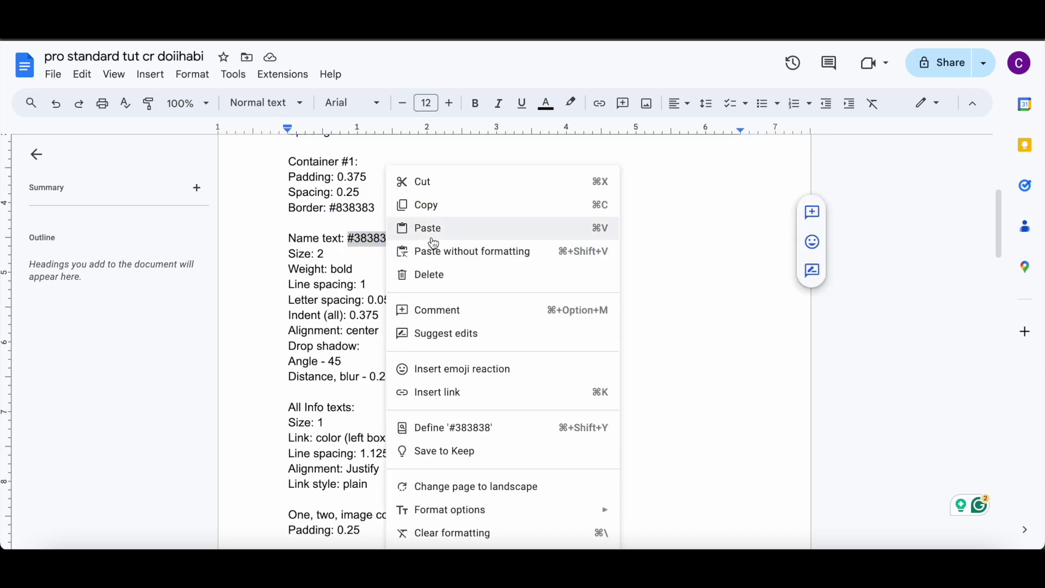
{"action": "left_click", "coordinate": [425, 212]}
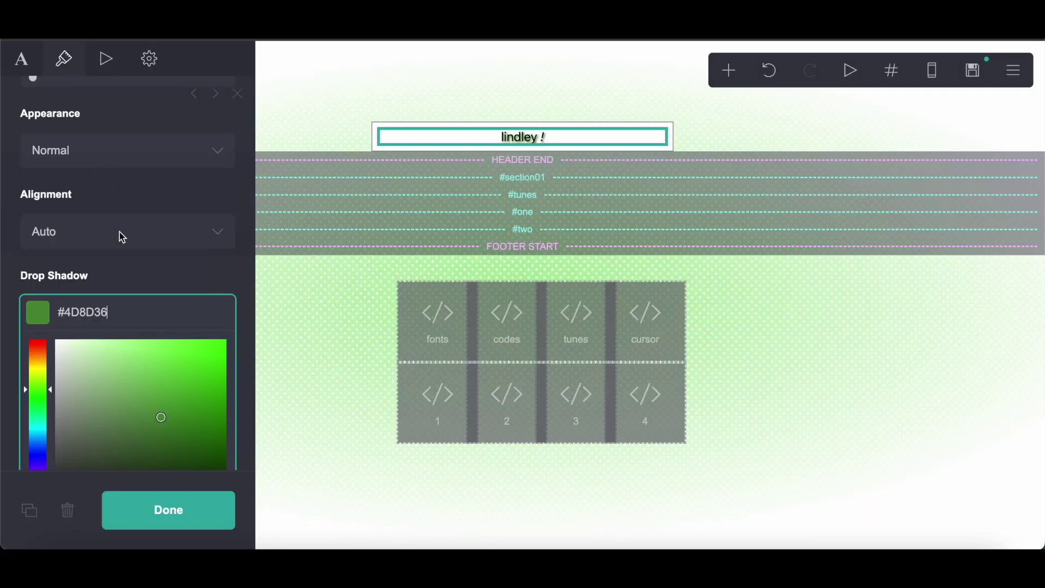
{"action": "left_click", "coordinate": [126, 269]}
{"action": "scroll", "coordinate": [143, 324], "scroll_direction": "up", "scroll_amount": 5}
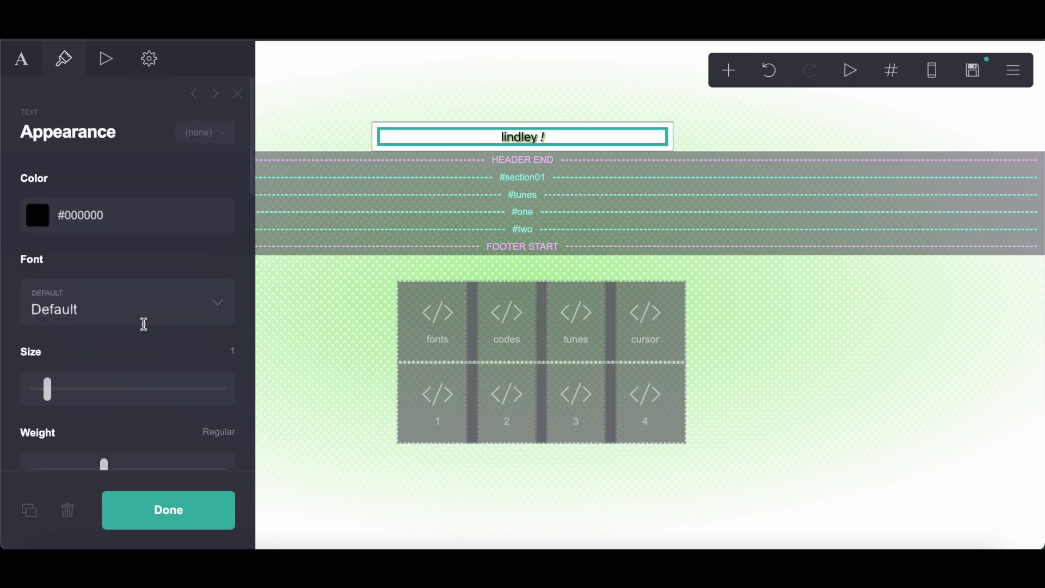
{"action": "double_click", "coordinate": [76, 215]}
{"action": "right_click", "coordinate": [67, 202]}
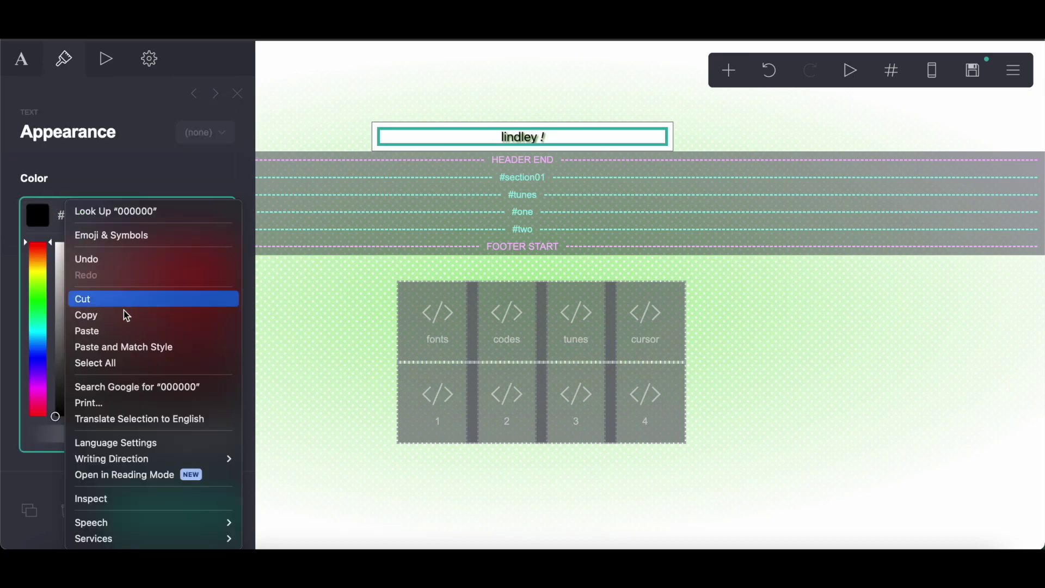
{"action": "left_click", "coordinate": [110, 330]}
{"action": "key", "text": "Home"}
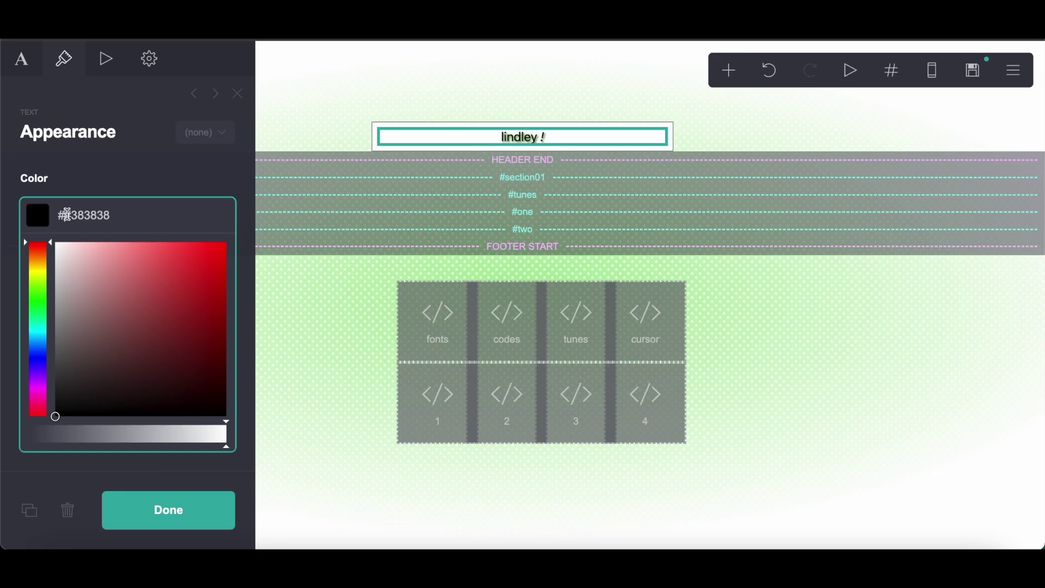
{"action": "key", "text": "Delete"}
{"action": "left_click", "coordinate": [173, 162]}
Step: Set the name text's size to 2, its weight to Bold and its line spacing to 1
{"action": "scroll", "coordinate": [142, 161], "scroll_direction": "down", "scroll_amount": 4}
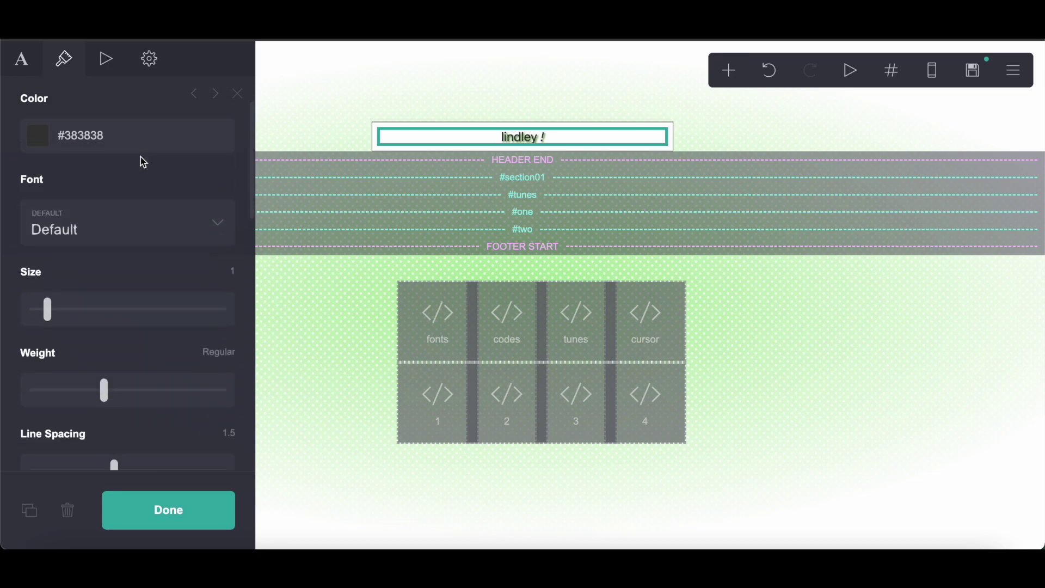
{"action": "double_click", "coordinate": [231, 253]}
{"action": "type", "text": "2"}
{"action": "key", "text": "Return"}
{"action": "left_click_drag", "start_coordinate": [106, 381], "coordinate": [176, 370]}
{"action": "left_click", "coordinate": [116, 452]}
{"action": "left_click_drag", "start_coordinate": [116, 452], "coordinate": [61, 451]}
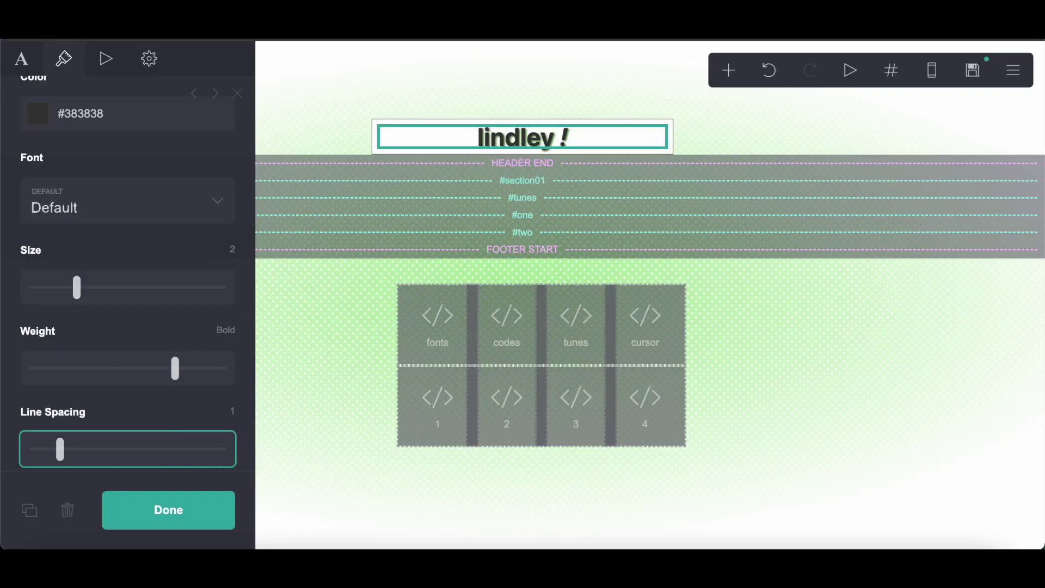
Step: Set the name text's letter spacing to 0.05 and its indent for all lines to 0.375
{"action": "scroll", "coordinate": [159, 260], "scroll_direction": "down", "scroll_amount": 5}
{"action": "left_click", "coordinate": [233, 209]}
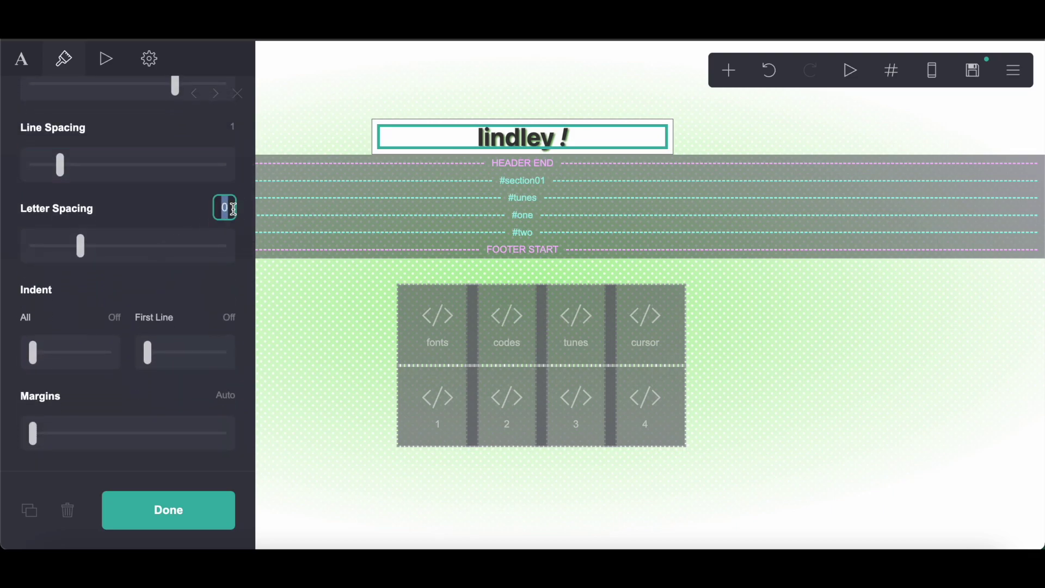
{"action": "type", "text": "0.05"}
{"action": "key", "text": "Return"}
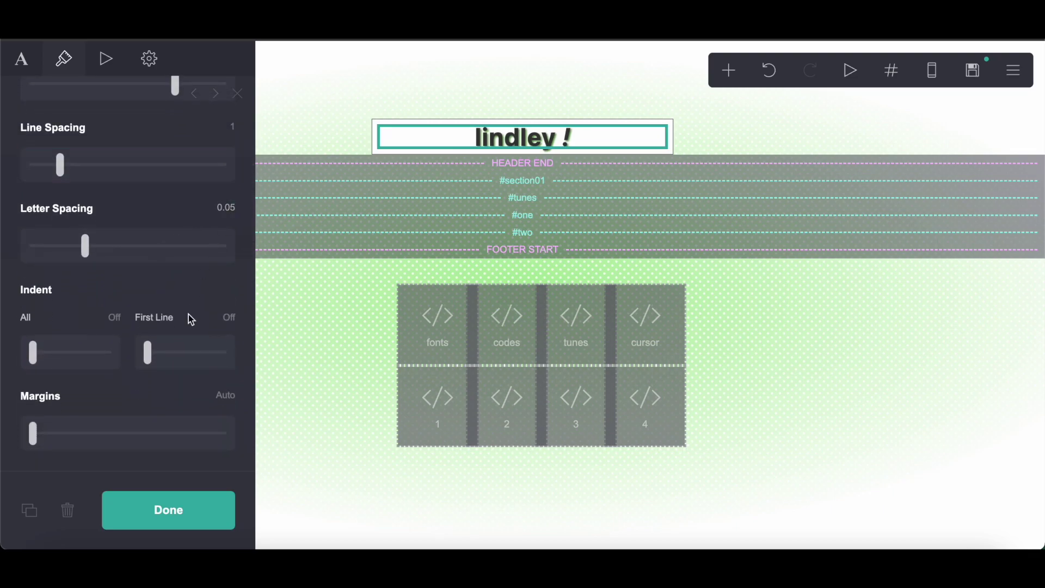
{"action": "left_click", "coordinate": [109, 316]}
{"action": "type", "text": "0.375"}
{"action": "key", "text": "Return"}
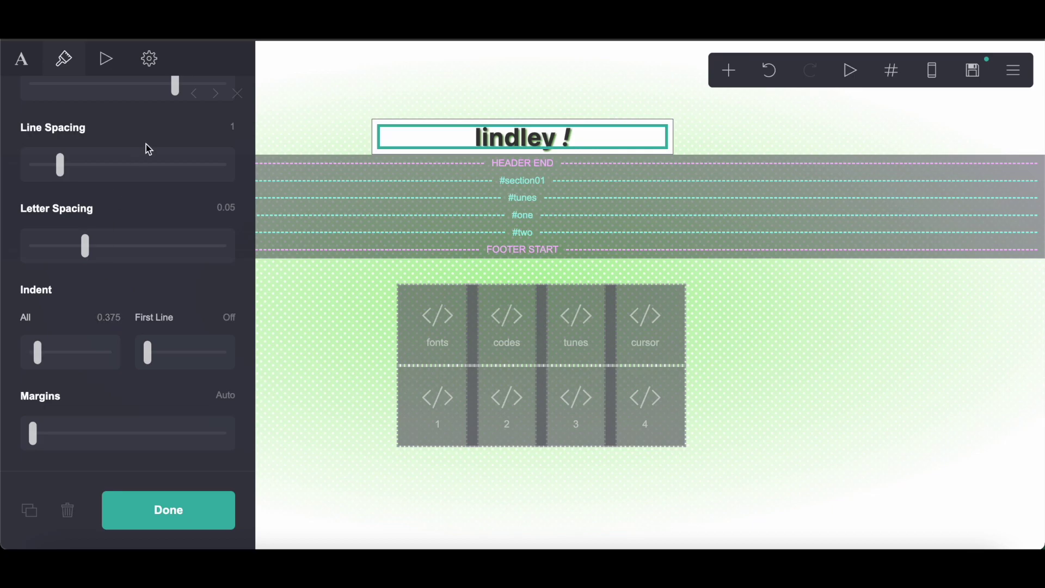
Step: Check the Name text settings in the settings document and set the name text's alignment to Center
{"action": "key", "text": "ctrl+Tab"}
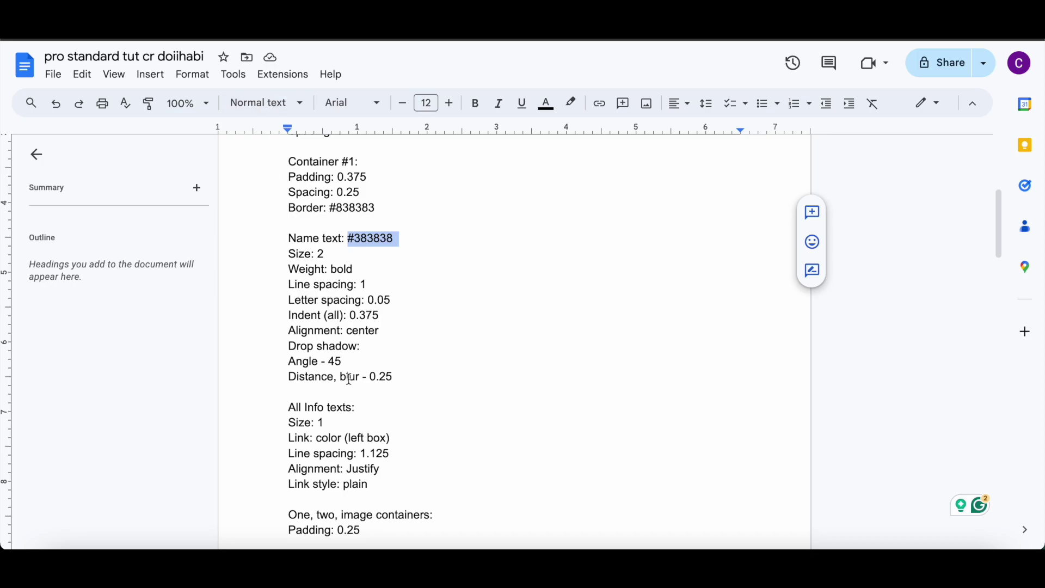
{"action": "key", "text": "ctrl+Tab"}
{"action": "scroll", "coordinate": [175, 362], "scroll_direction": "down", "scroll_amount": 5}
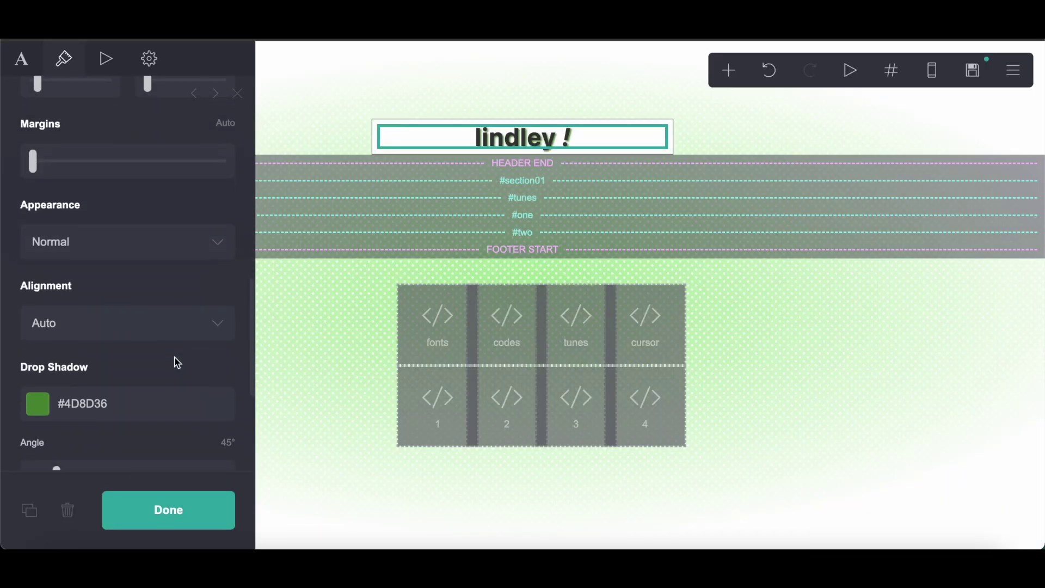
{"action": "left_click", "coordinate": [140, 322]}
{"action": "left_click", "coordinate": [135, 353]}
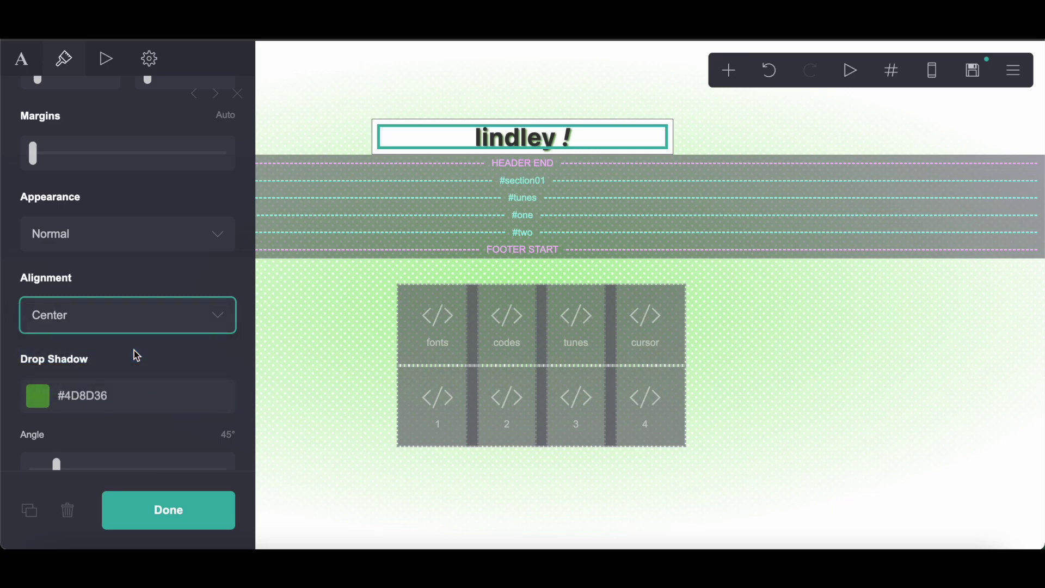
Step: Add a second text element beneath the name in the header container and clear its drop shadow color
{"action": "left_click", "coordinate": [729, 68]}
{"action": "left_click", "coordinate": [592, 123]}
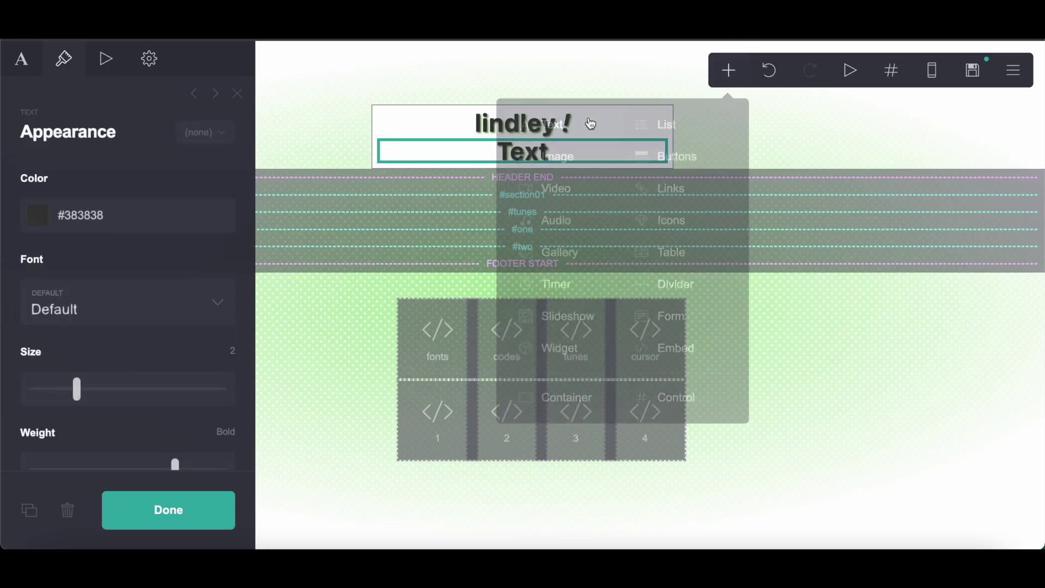
{"action": "scroll", "coordinate": [181, 312], "scroll_direction": "down", "scroll_amount": 5}
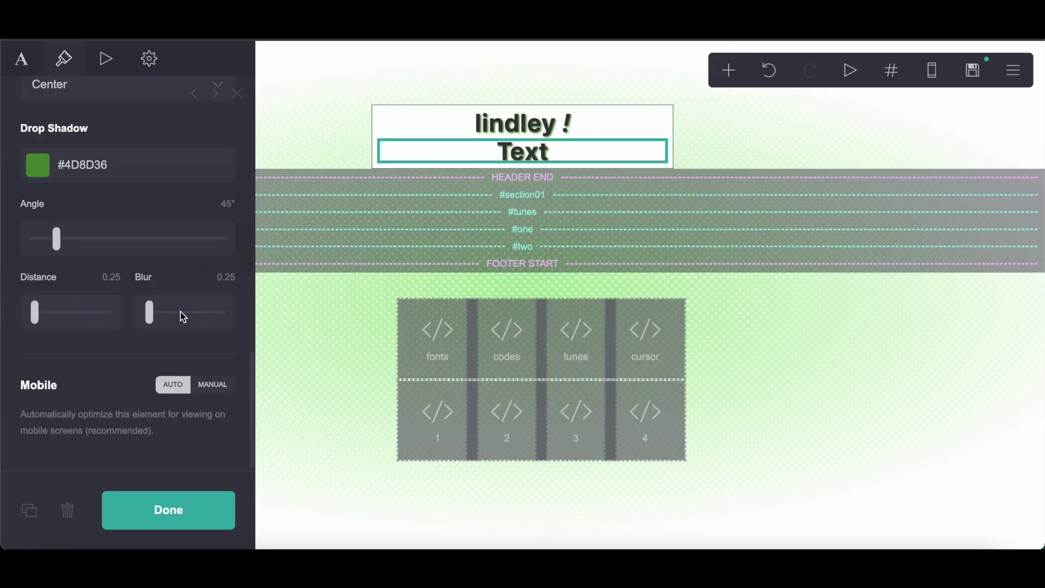
{"action": "left_click", "coordinate": [120, 164]}
{"action": "left_click_drag", "start_coordinate": [108, 172], "coordinate": [27, 166]}
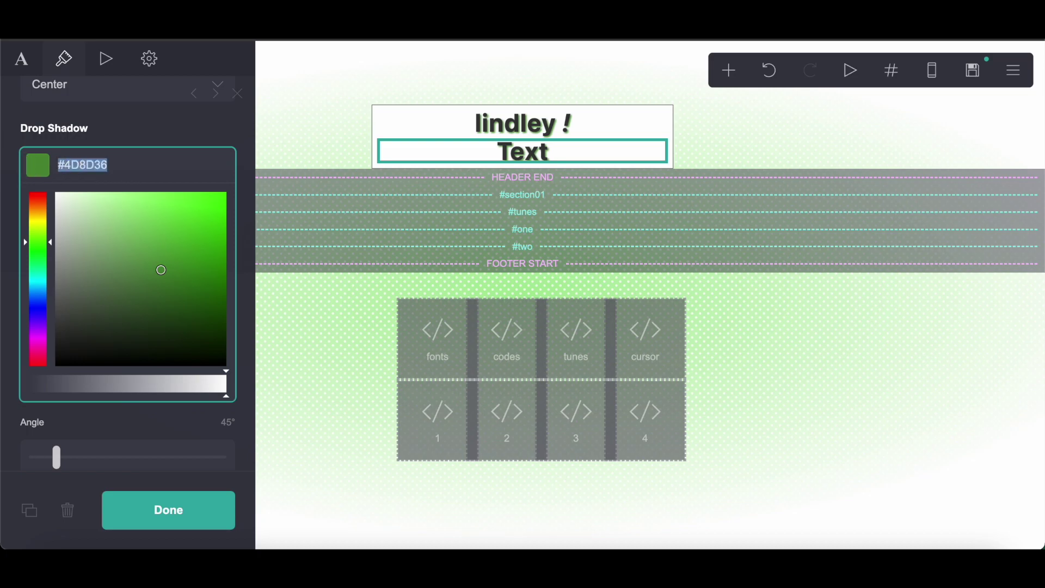
{"action": "key", "text": "BackSpace"}
{"action": "key", "text": "alt+Tab"}
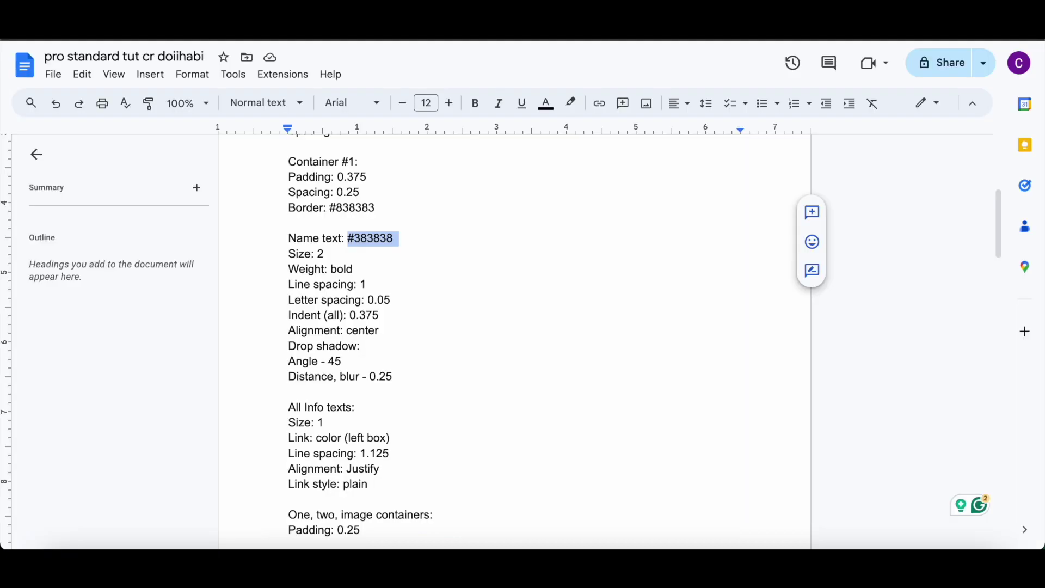
{"action": "key", "text": "ctrl+c"}
{"action": "key", "text": "alt+Tab"}
{"action": "key", "text": "ctrl+v"}
{"action": "key", "text": "Return"}
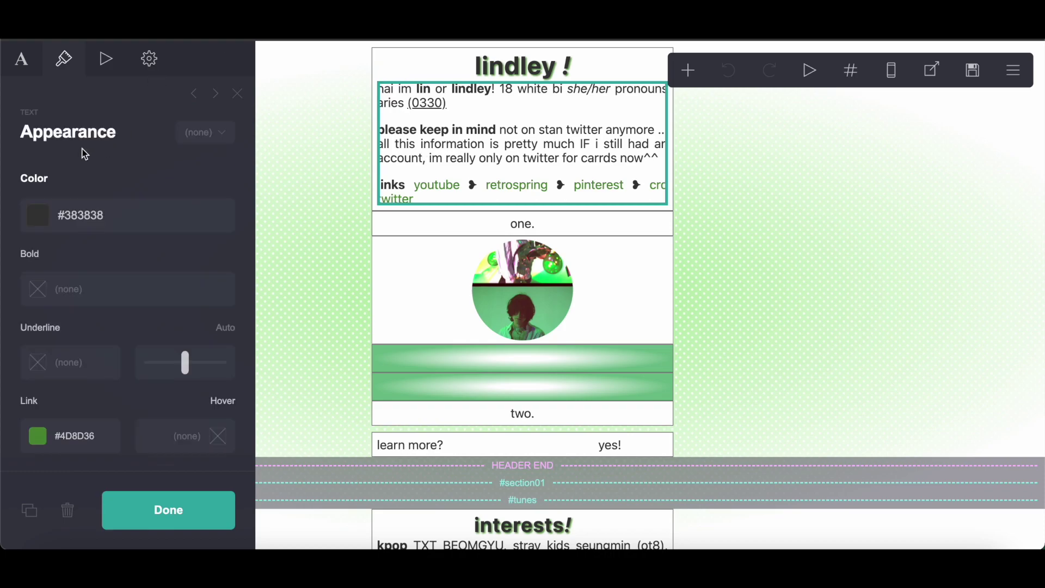
Step: Copy the full markdown content of the info text beneath the name on the green example site
{"action": "left_click", "coordinate": [24, 71]}
{"action": "left_click_drag", "start_coordinate": [34, 173], "coordinate": [148, 395]}
{"action": "right_click", "coordinate": [139, 387]}
{"action": "left_click", "coordinate": [173, 315]}
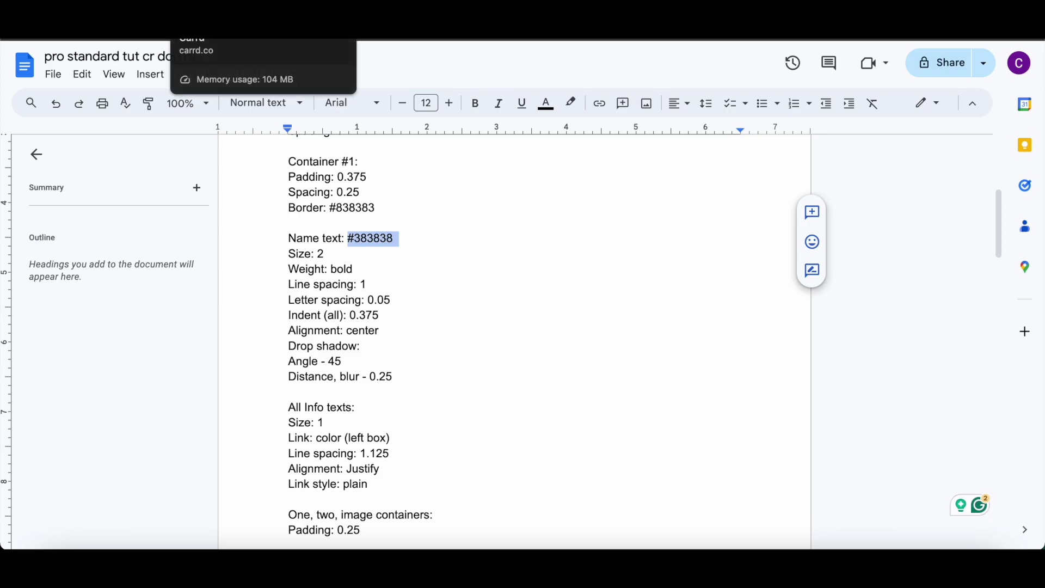
Step: Replace the second text element's placeholder with the copied info text and bring up its appearance settings
{"action": "left_click", "coordinate": [234, 32]}
{"action": "left_click", "coordinate": [21, 58]}
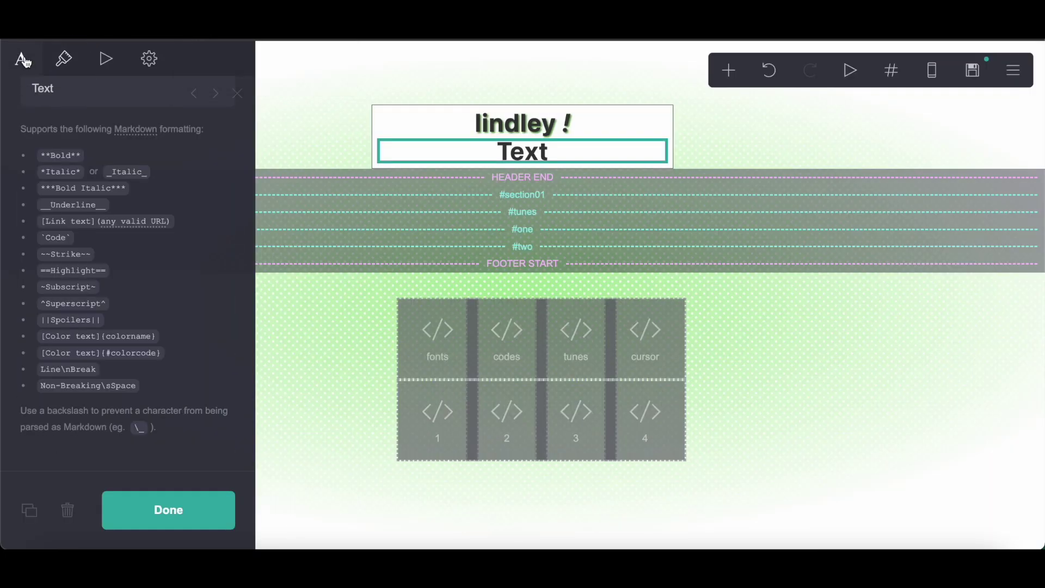
{"action": "double_click", "coordinate": [47, 121]}
{"action": "right_click", "coordinate": [48, 125]}
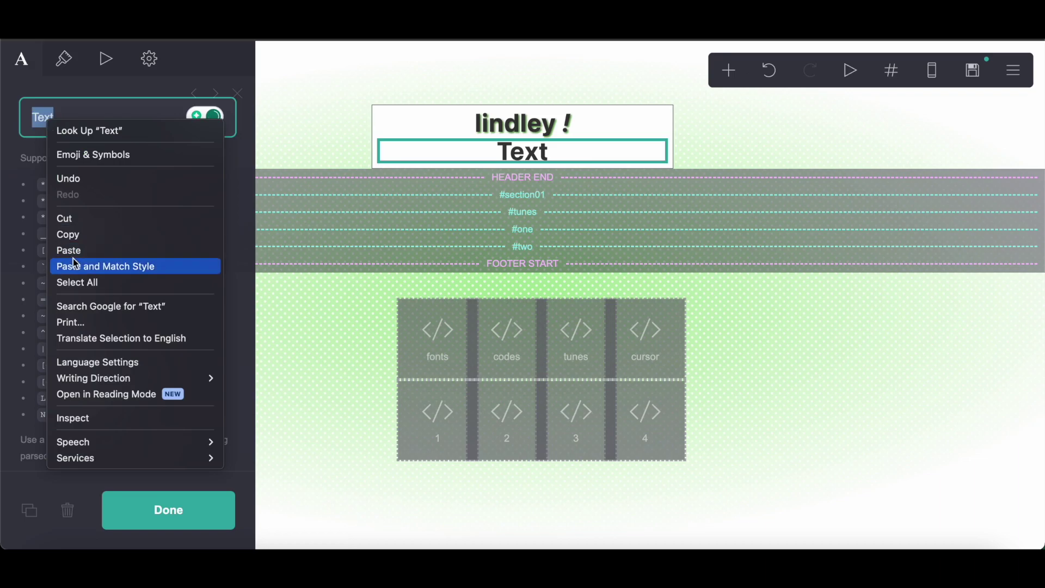
{"action": "left_click", "coordinate": [74, 247]}
{"action": "scroll", "coordinate": [133, 177], "scroll_direction": "down", "scroll_amount": 5}
{"action": "scroll", "coordinate": [171, 240], "scroll_direction": "down", "scroll_amount": 3}
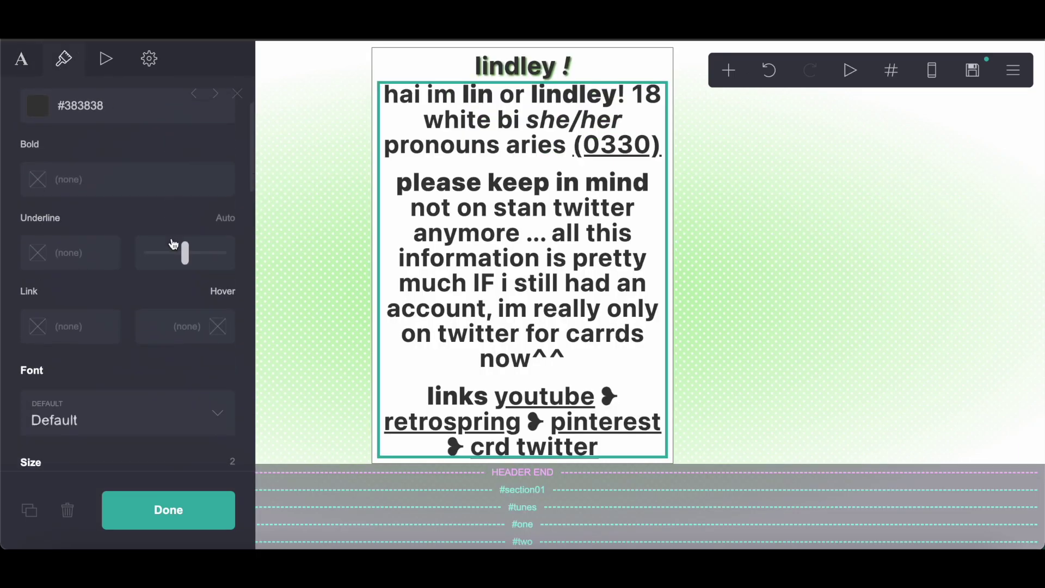
Step: Set the info text's size to 1 and its line spacing to 1.125
{"action": "left_click", "coordinate": [232, 238]}
{"action": "type", "text": "1"}
{"action": "key", "text": "Return"}
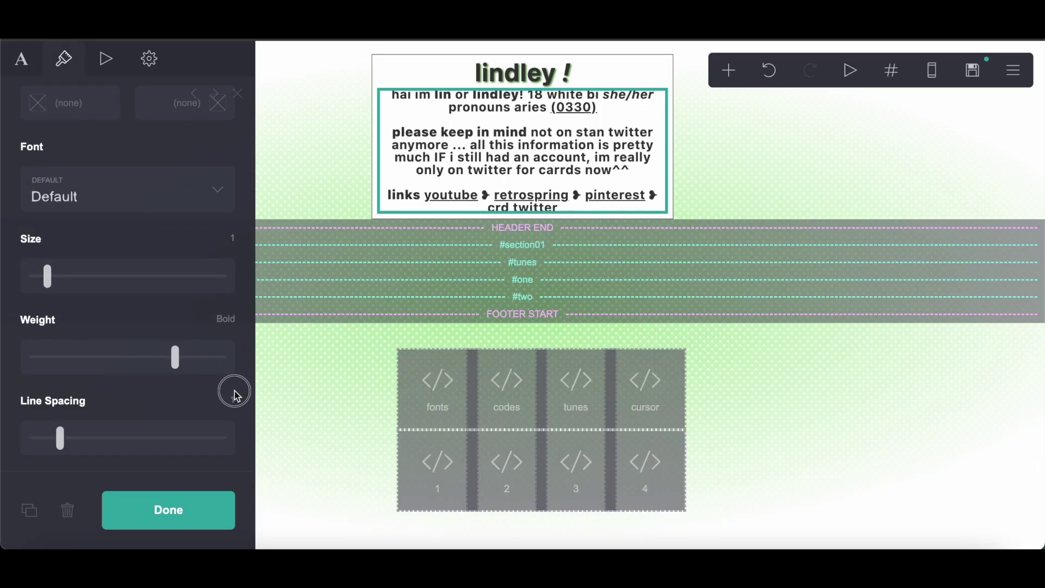
{"action": "left_click", "coordinate": [232, 400]}
{"action": "type", "text": ".125"}
{"action": "key", "text": "Return"}
Step: Set the info text's alignment to Justify and its link style to Plain
{"action": "scroll", "coordinate": [157, 413], "scroll_direction": "down", "scroll_amount": 5}
{"action": "scroll", "coordinate": [157, 413], "scroll_direction": "down", "scroll_amount": 4}
{"action": "left_click", "coordinate": [132, 406]}
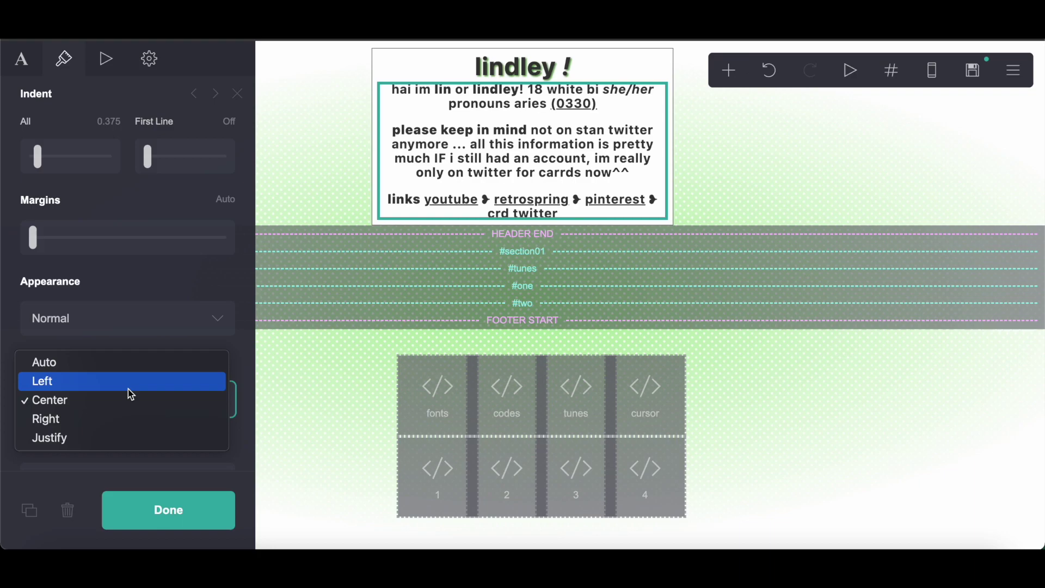
{"action": "left_click", "coordinate": [123, 439]}
{"action": "scroll", "coordinate": [136, 360], "scroll_direction": "down", "scroll_amount": 2}
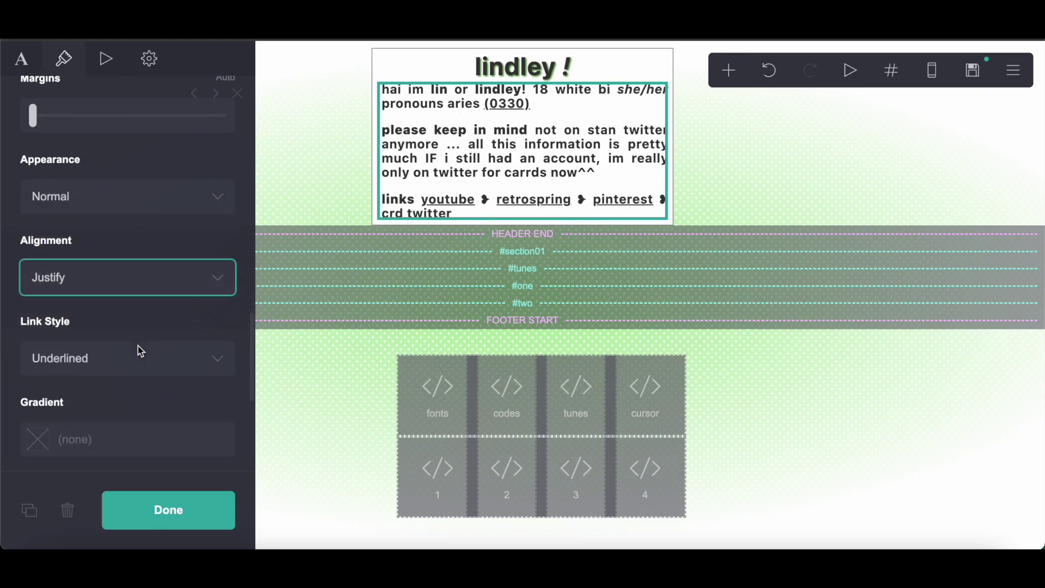
{"action": "left_click", "coordinate": [116, 338]}
{"action": "left_click", "coordinate": [109, 357]}
Step: Set the info text's weight to Regular and its letter spacing to 0
{"action": "scroll", "coordinate": [111, 359], "scroll_direction": "up", "scroll_amount": 6}
{"action": "left_click_drag", "start_coordinate": [167, 251], "coordinate": [107, 256]}
{"action": "left_click", "coordinate": [226, 370]}
{"action": "type", "text": "0"}
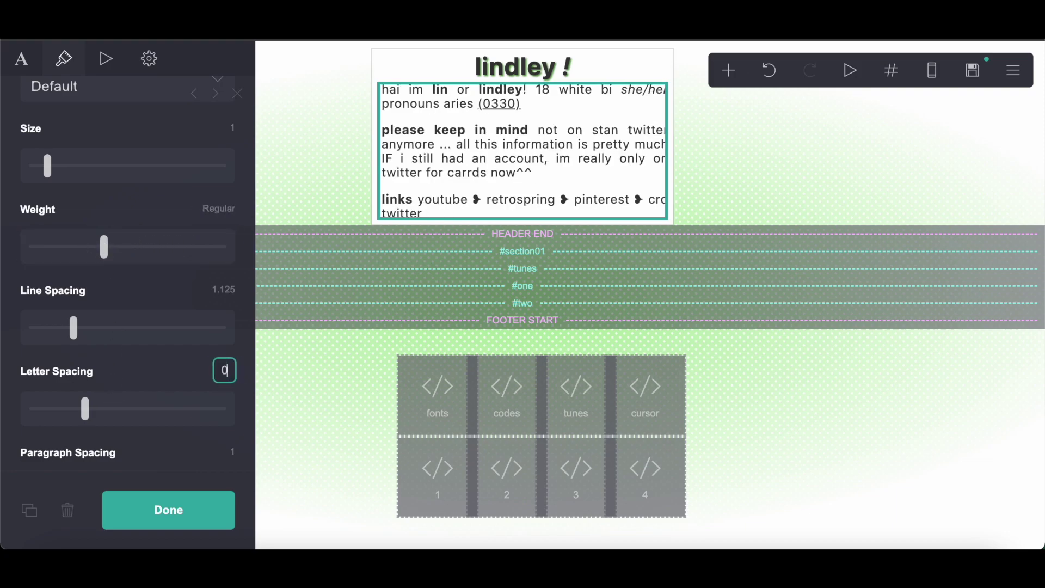
{"action": "key", "text": "Return"}
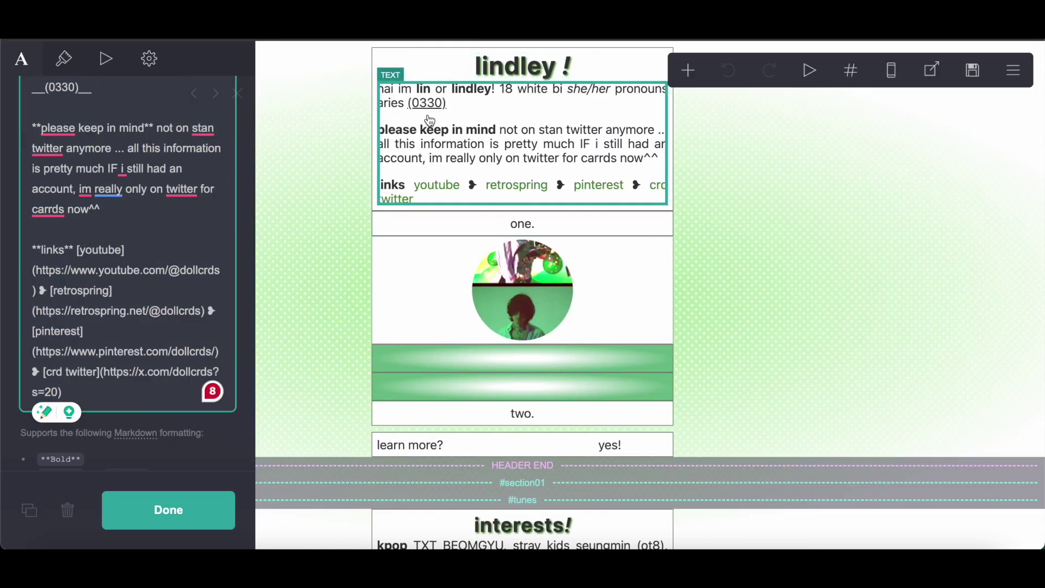
Step: Copy the link color #4D8D36 from the example site's info text and apply it as the info text's link color
{"action": "left_click", "coordinate": [65, 75]}
{"action": "double_click", "coordinate": [72, 301]}
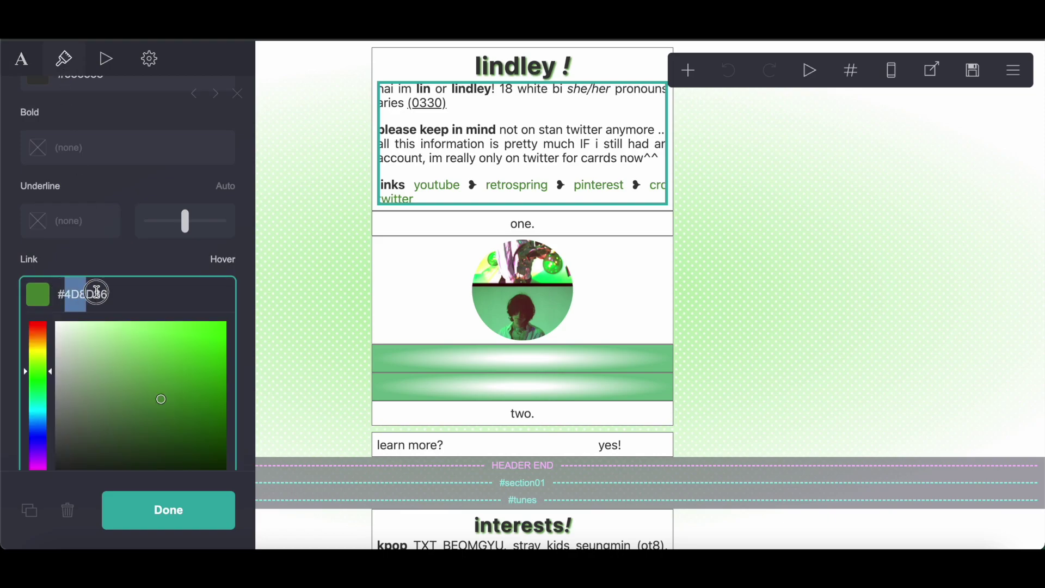
{"action": "right_click", "coordinate": [128, 296]}
{"action": "left_click", "coordinate": [140, 314]}
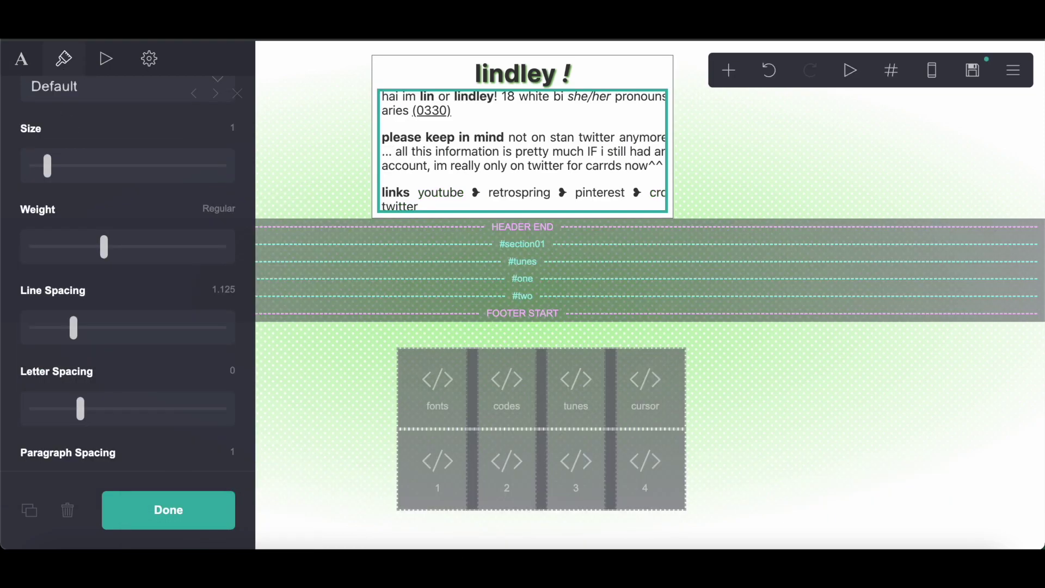
{"action": "scroll", "coordinate": [34, 346], "scroll_direction": "up", "scroll_amount": 10}
{"action": "right_click", "coordinate": [70, 430]}
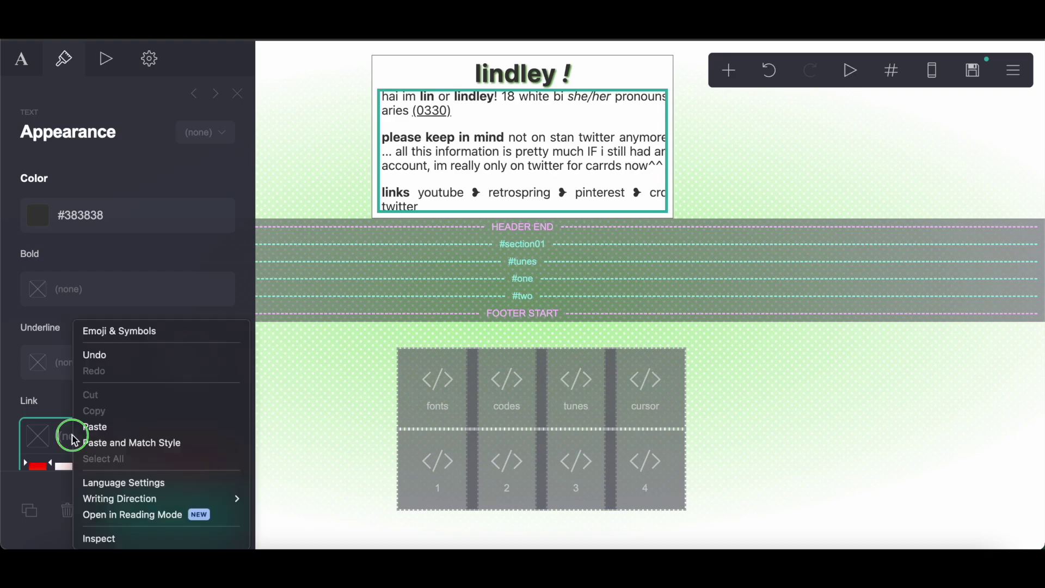
{"action": "left_click", "coordinate": [93, 427]}
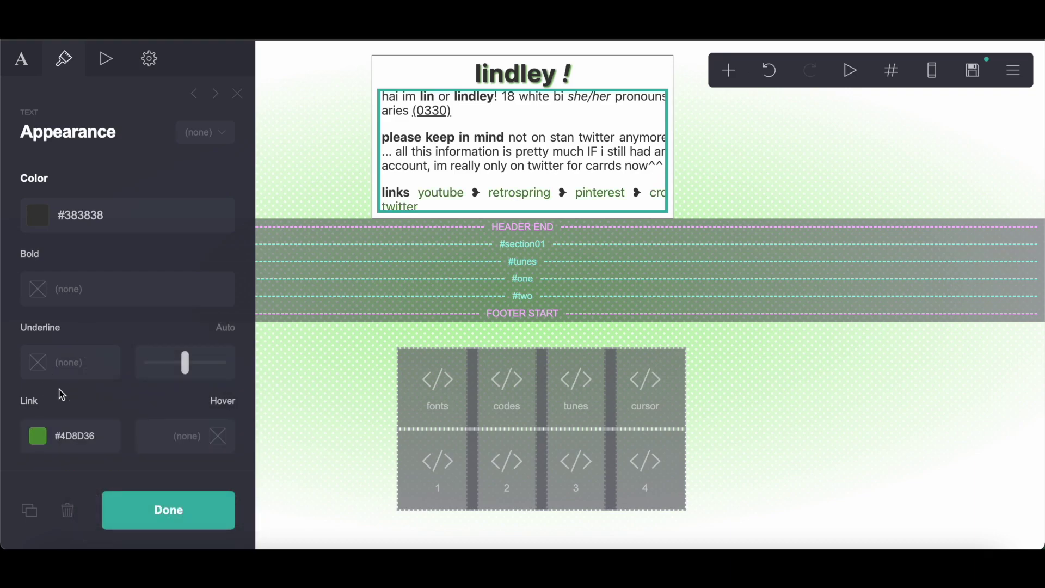
Step: Turn off the overall indent of the info text and check its remaining appearance settings
{"action": "scroll", "coordinate": [61, 394], "scroll_direction": "down", "scroll_amount": 8}
{"action": "scroll", "coordinate": [62, 394], "scroll_direction": "down", "scroll_amount": 4}
{"action": "left_click_drag", "start_coordinate": [44, 355], "coordinate": [5, 345]}
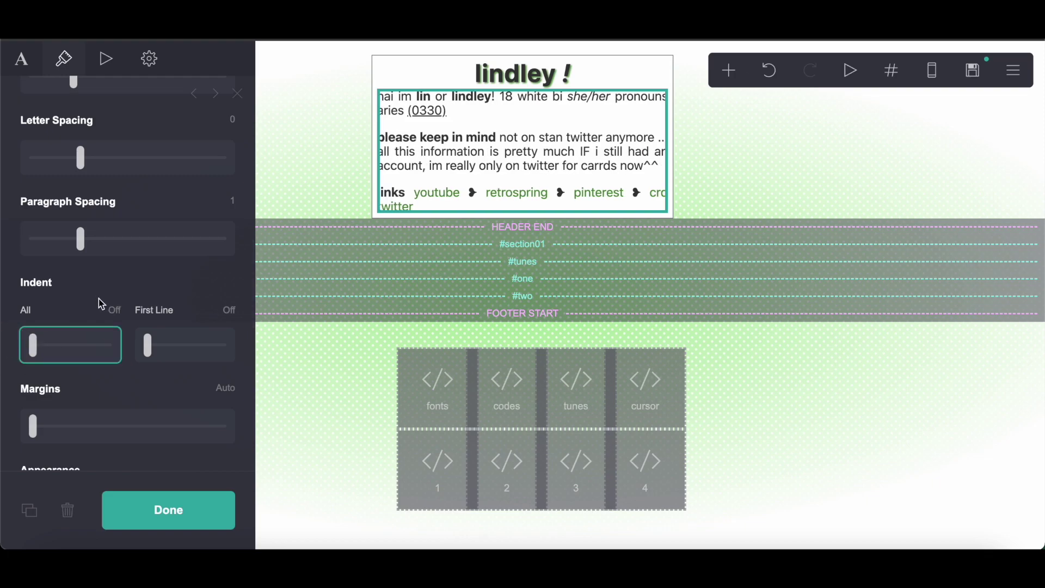
{"action": "scroll", "coordinate": [101, 304], "scroll_direction": "down", "scroll_amount": 8}
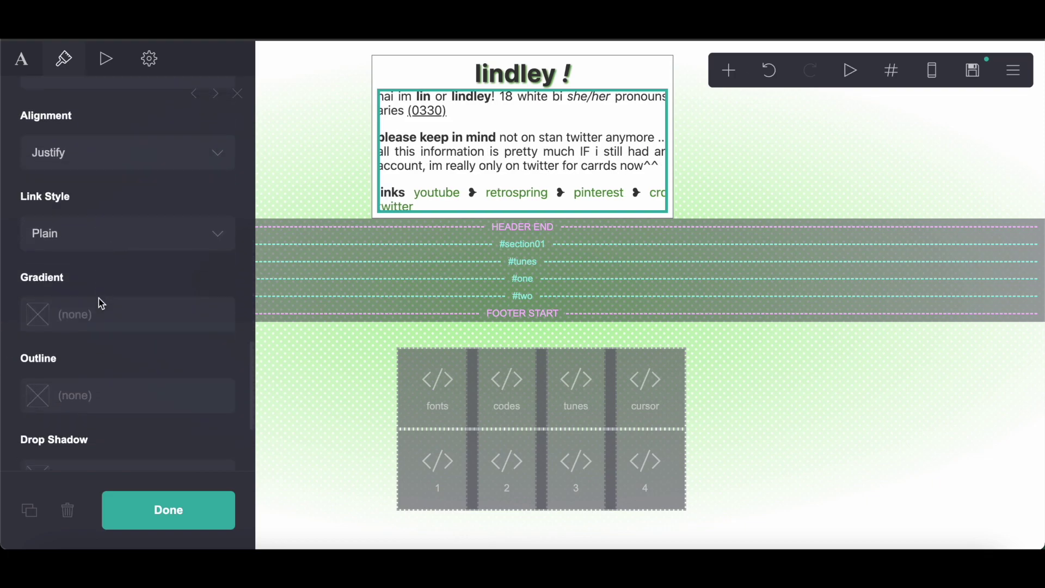
{"action": "scroll", "coordinate": [99, 304], "scroll_direction": "down", "scroll_amount": 4}
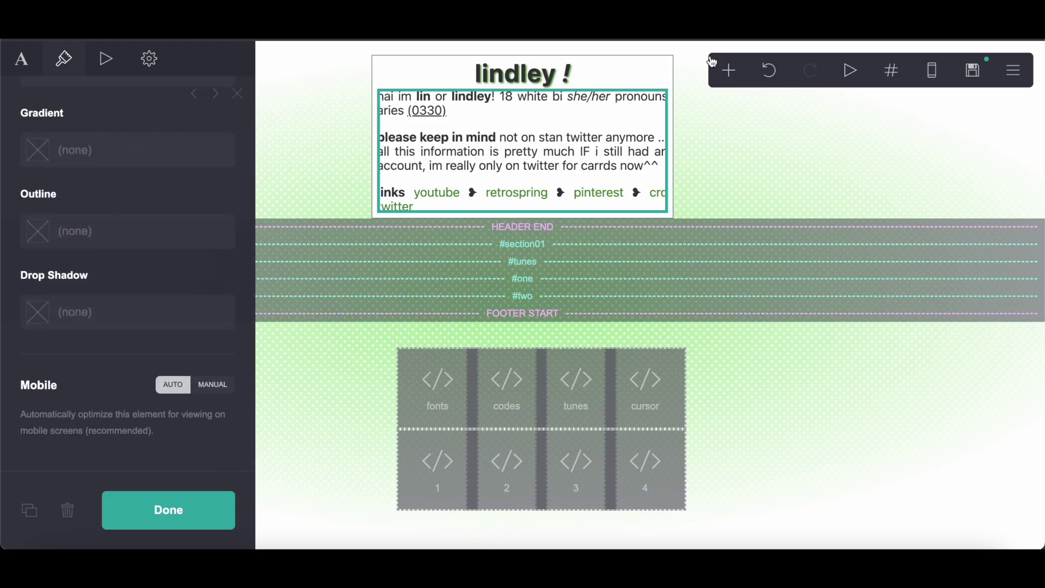
Step: Add a new container beneath the info text's container and look up the one and two container settings in the settings document
{"action": "left_click", "coordinate": [728, 70]}
{"action": "left_click", "coordinate": [562, 396]}
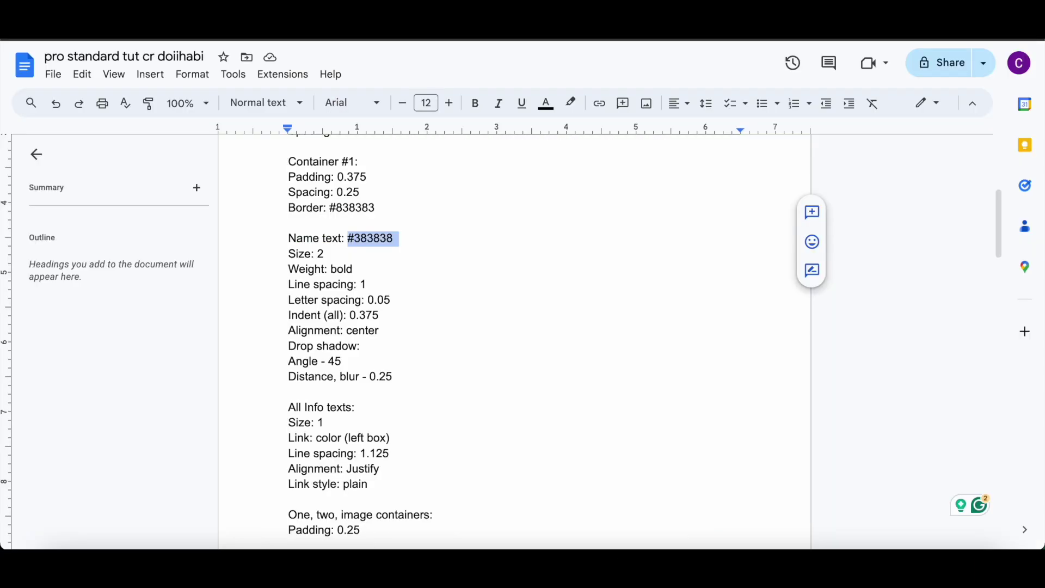
{"action": "scroll", "coordinate": [423, 270], "scroll_direction": "down", "scroll_amount": 5}
{"action": "scroll", "coordinate": [423, 271], "scroll_direction": "up", "scroll_amount": 2}
{"action": "scroll", "coordinate": [423, 270], "scroll_direction": "down", "scroll_amount": 5}
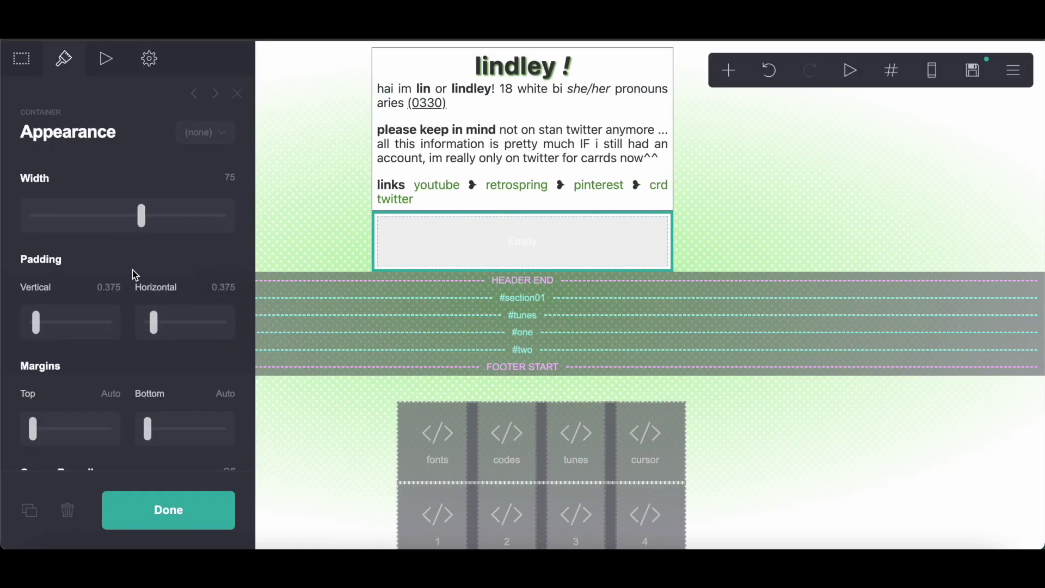
Step: Set the new container's vertical and horizontal padding to 0.25
{"action": "left_click", "coordinate": [105, 283]}
{"action": "type", "text": "0.25"}
{"action": "key", "text": "Return"}
{"action": "left_click", "coordinate": [223, 286]}
{"action": "type", "text": "0.25"}
{"action": "key", "text": "Return"}
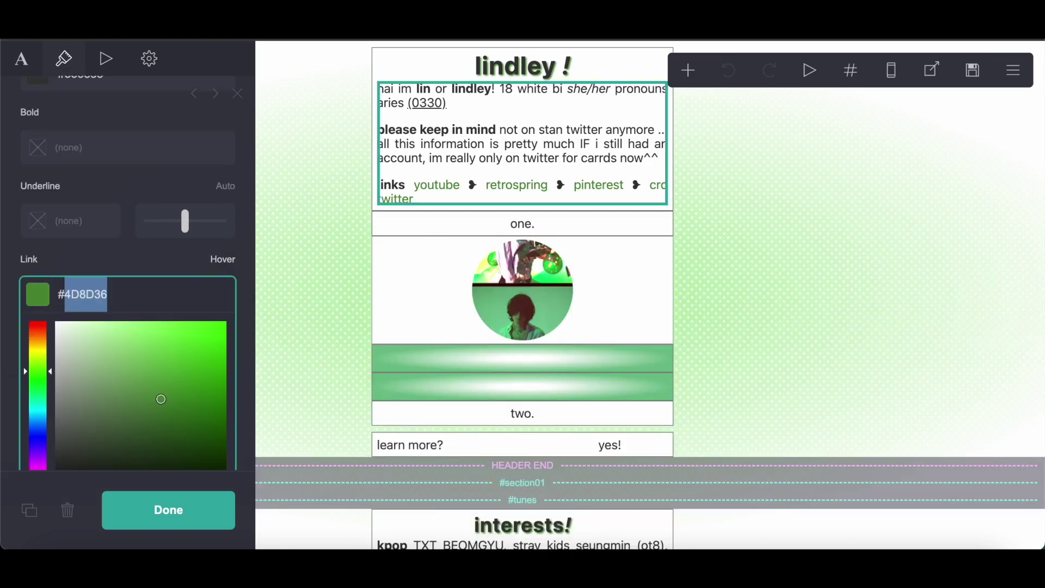
Step: Copy the markdown link content of the "one." text on the green example site
{"action": "left_click", "coordinate": [517, 224]}
{"action": "left_click", "coordinate": [517, 224]}
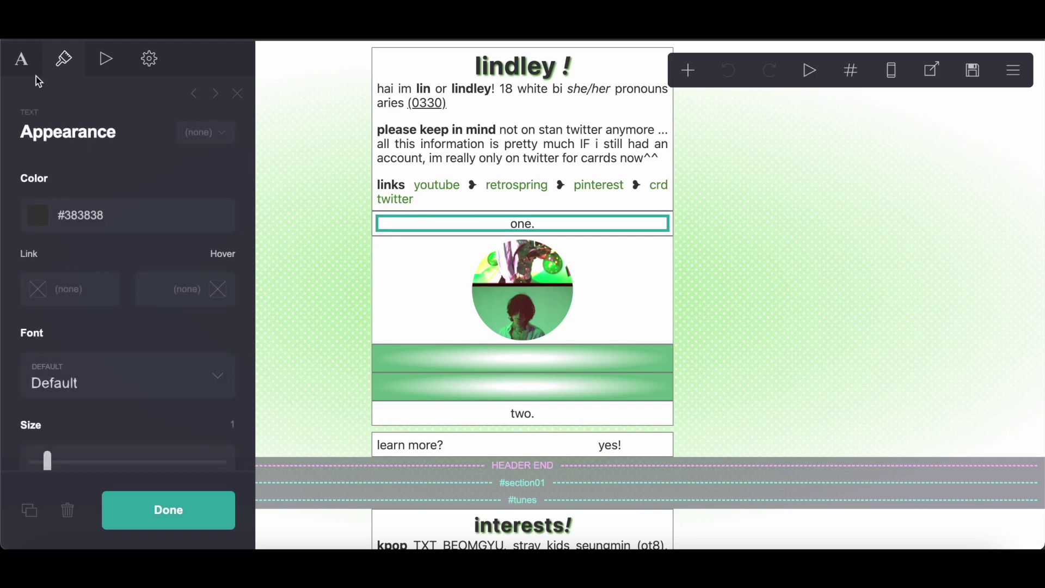
{"action": "left_click", "coordinate": [22, 59]}
{"action": "triple_click", "coordinate": [48, 172]}
{"action": "right_click", "coordinate": [48, 172]}
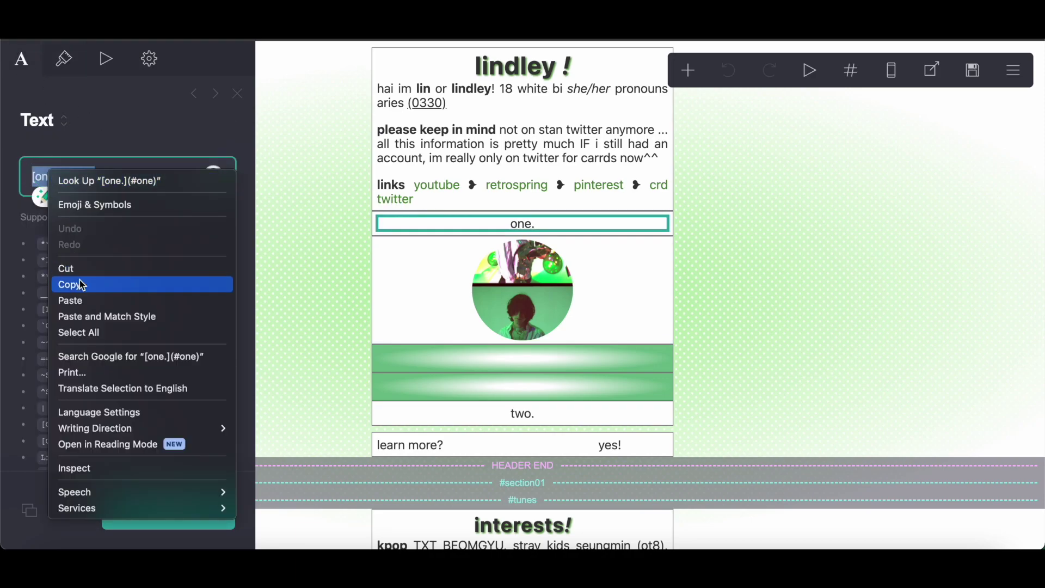
{"action": "left_click", "coordinate": [87, 283]}
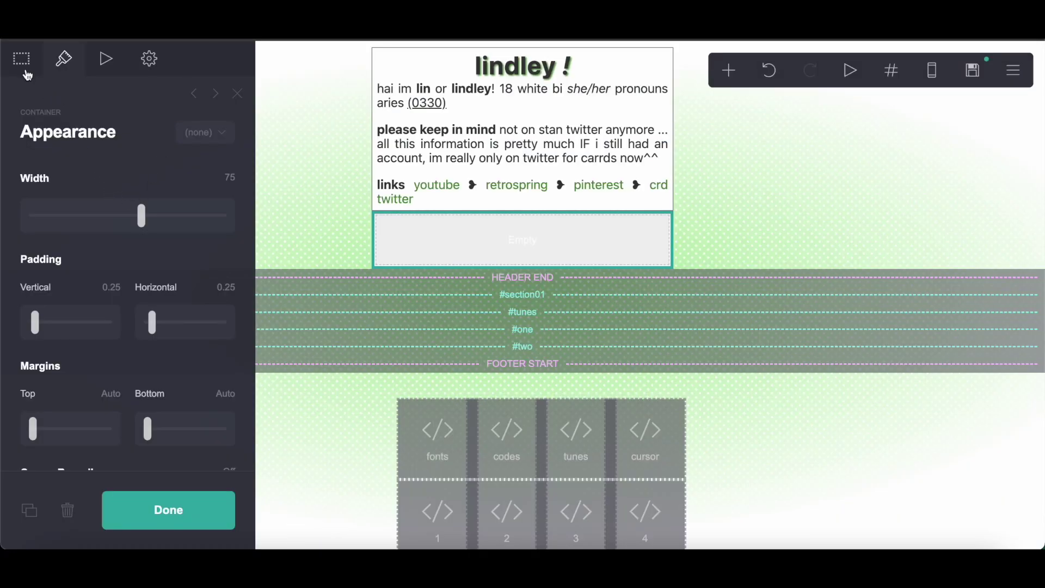
Step: Add a text element inside the empty container and replace its placeholder with [one.](#one)
{"action": "left_click", "coordinate": [29, 77]}
{"action": "left_click", "coordinate": [729, 70]}
{"action": "left_click", "coordinate": [547, 124]}
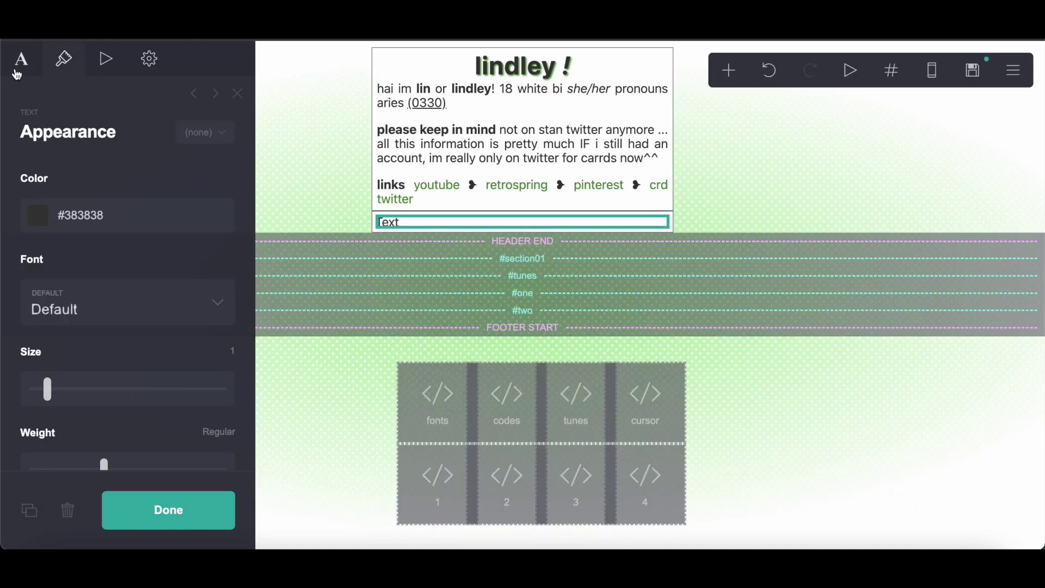
{"action": "left_click", "coordinate": [17, 74]}
{"action": "left_click_drag", "start_coordinate": [84, 177], "coordinate": [9, 180]}
{"action": "right_click", "coordinate": [41, 178]}
{"action": "left_click", "coordinate": [60, 307]}
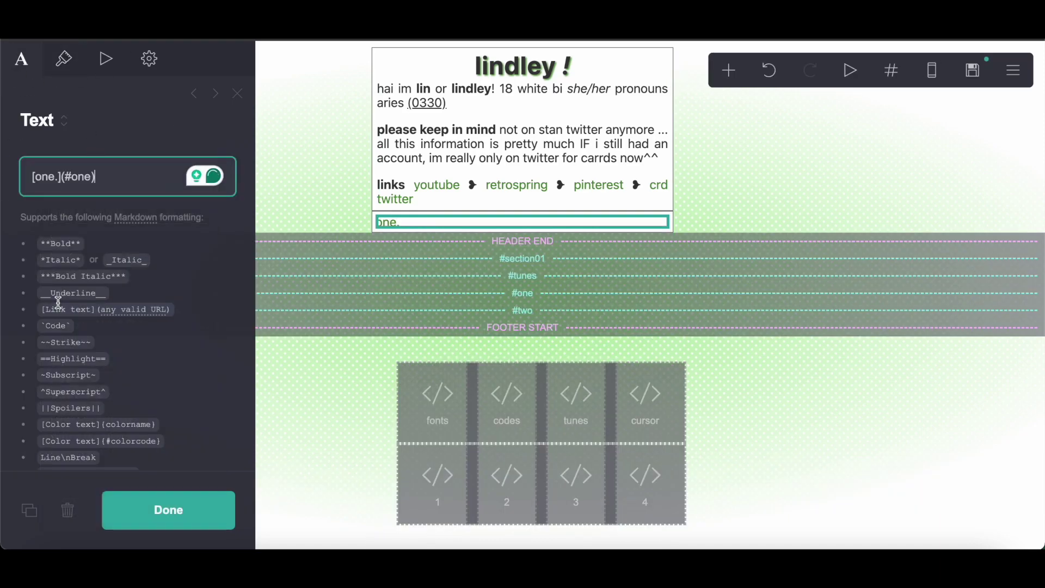
Step: Clear the link color of the "one." text and set its line spacing to 1.375
{"action": "left_click", "coordinate": [70, 64]}
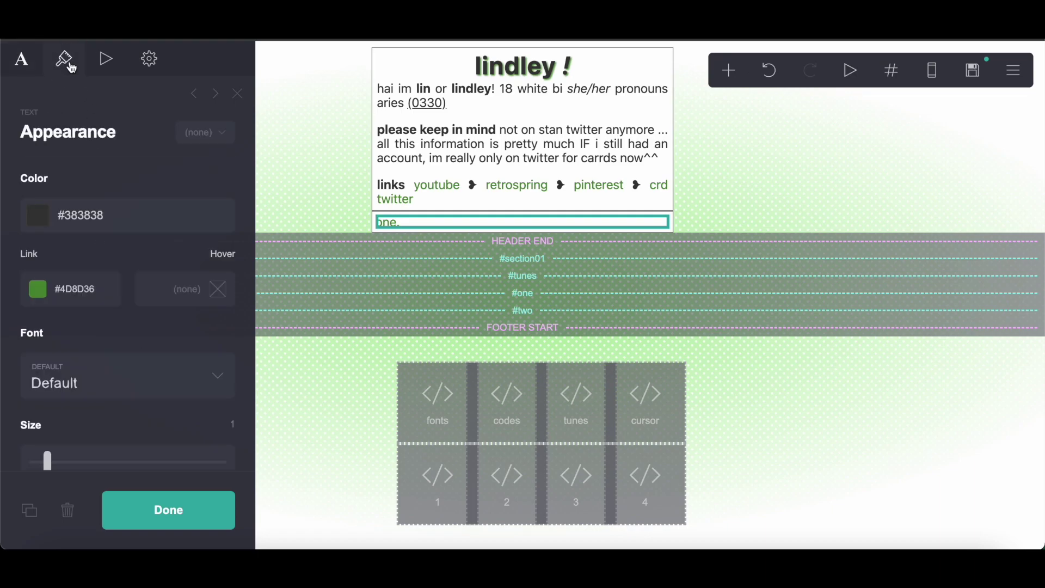
{"action": "left_click", "coordinate": [119, 277]}
{"action": "key", "text": "BackSpace"}
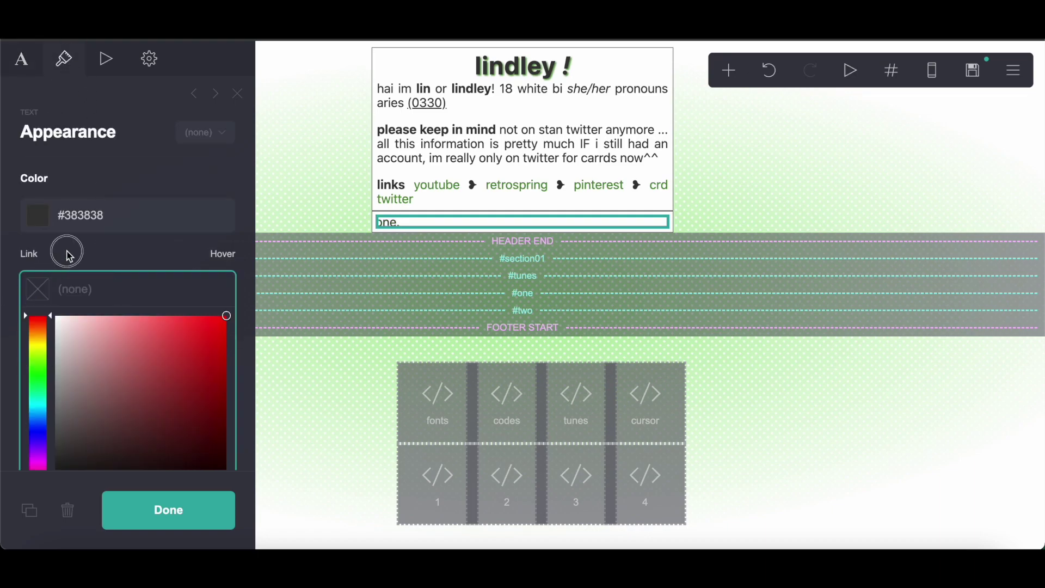
{"action": "scroll", "coordinate": [70, 256], "scroll_direction": "down", "scroll_amount": 2}
{"action": "scroll", "coordinate": [202, 254], "scroll_direction": "down", "scroll_amount": 2}
{"action": "left_click", "coordinate": [226, 393]}
{"action": "type", "text": "1.375"}
{"action": "key", "text": "Return"}
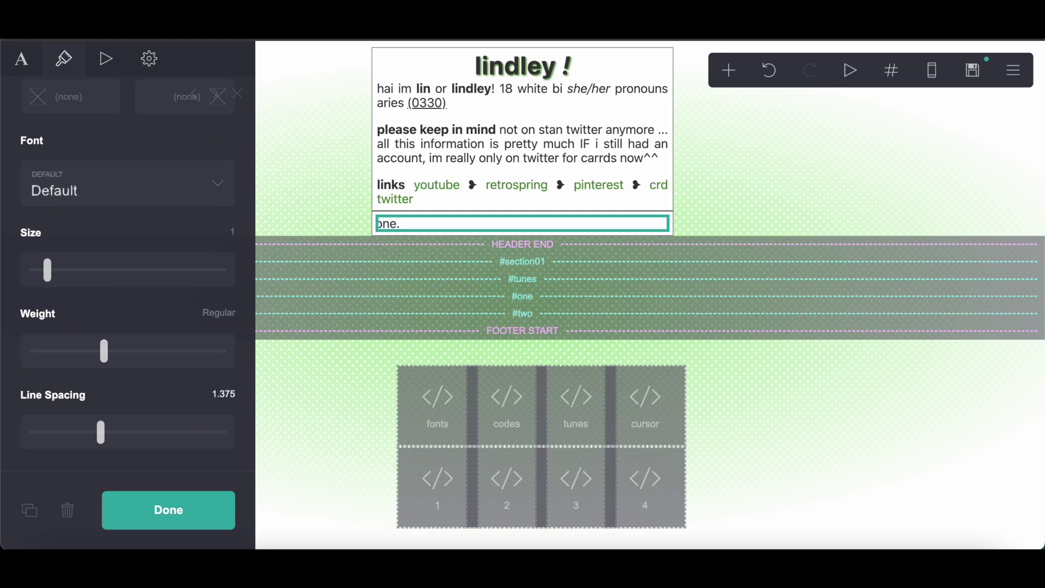
Step: Set the alignment of the "one." text to Center
{"action": "scroll", "coordinate": [150, 387], "scroll_direction": "down", "scroll_amount": 10}
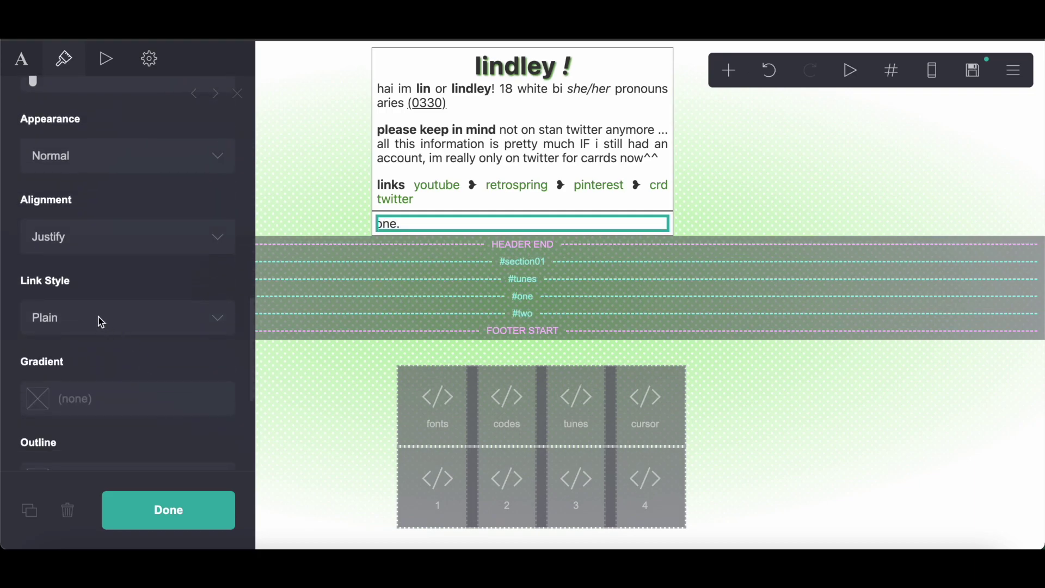
{"action": "left_click", "coordinate": [69, 242]}
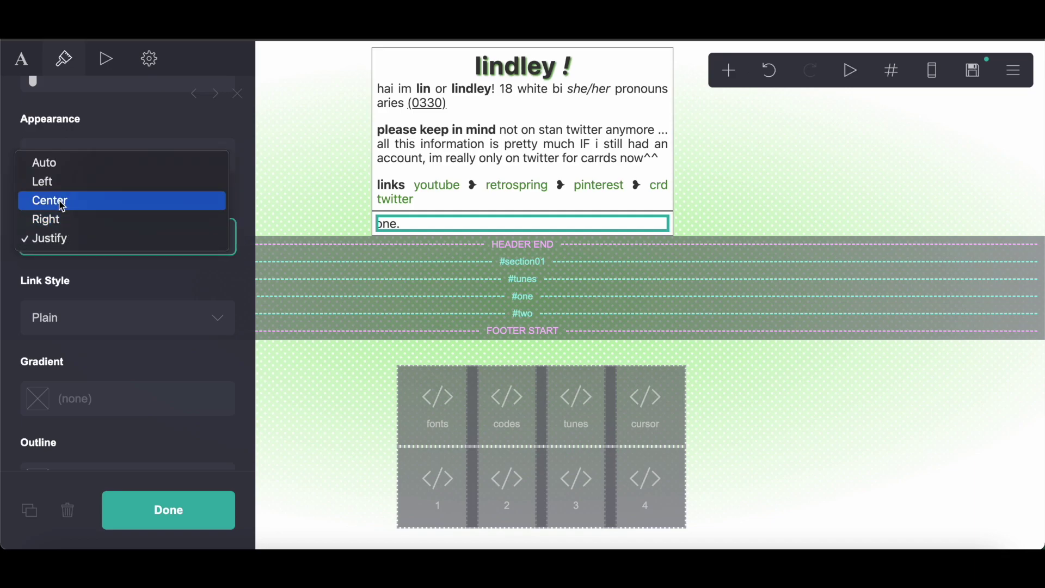
{"action": "left_click", "coordinate": [64, 202]}
Step: Duplicate the "one." container and change the copy's text to [two.](#two)
{"action": "left_click", "coordinate": [446, 217]}
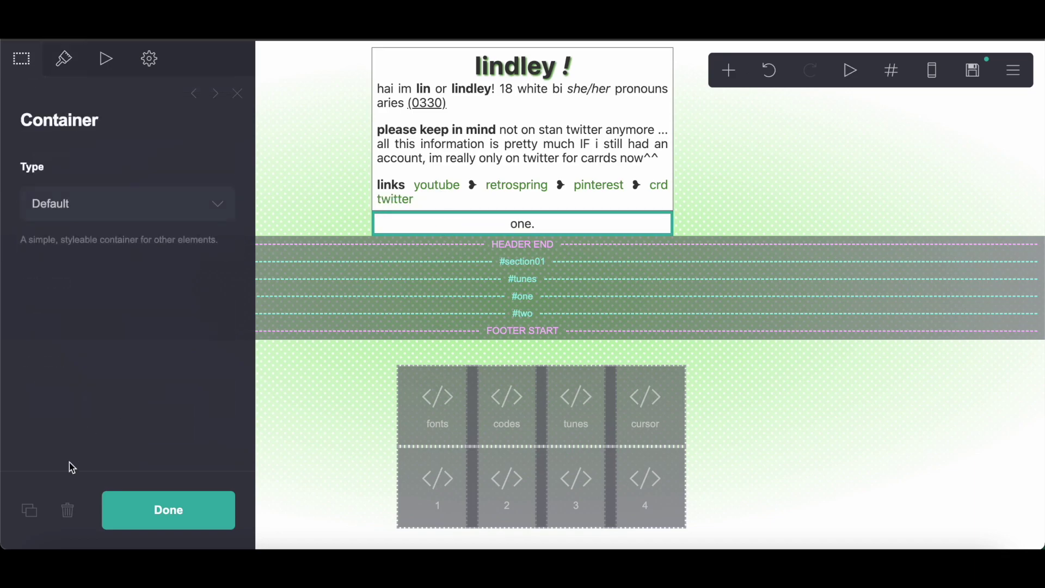
{"action": "left_click", "coordinate": [30, 509]}
{"action": "left_click", "coordinate": [522, 249]}
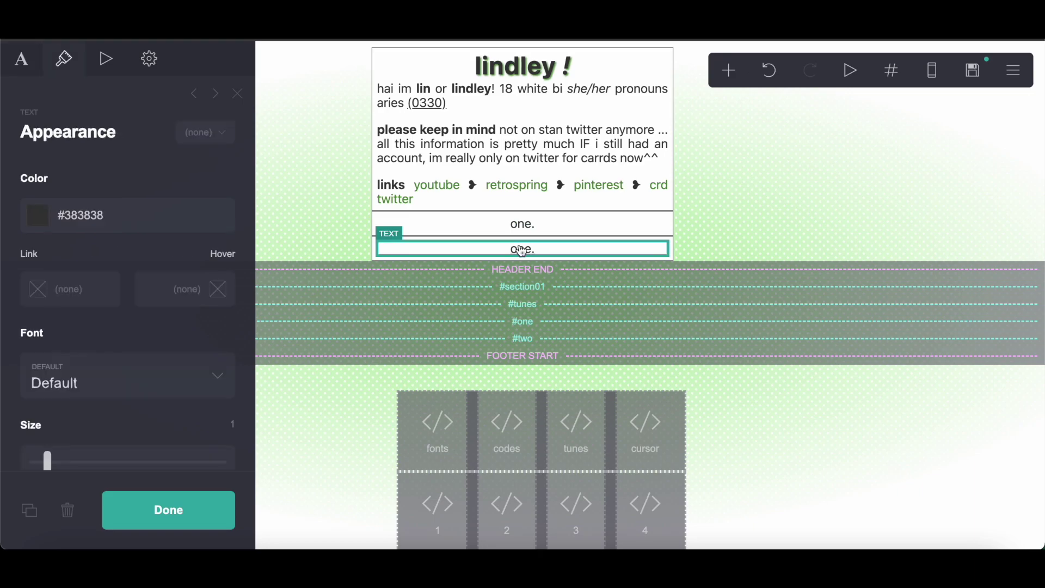
{"action": "left_click", "coordinate": [21, 59]}
{"action": "mouse_move", "coordinate": [53, 177]}
{"action": "left_mouse_down"}
{"action": "mouse_move", "coordinate": [36, 182]}
{"action": "mouse_move", "coordinate": [72, 181]}
{"action": "left_mouse_up"}
{"action": "type", "text": "two.](#two"}
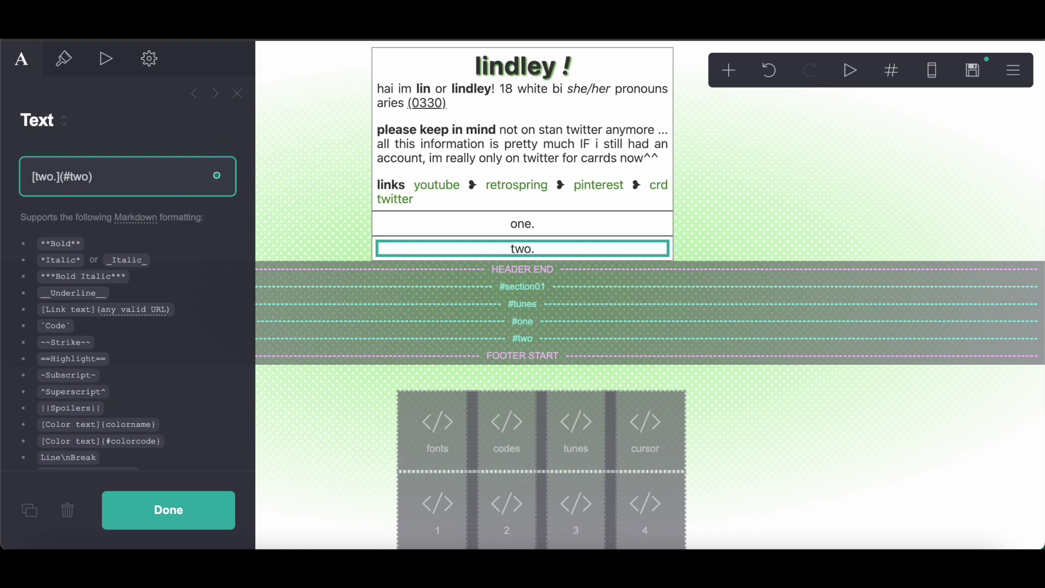
Step: Compare the example site's layout and examine the gallery image settings in the settings document
{"action": "left_click", "coordinate": [400, 226]}
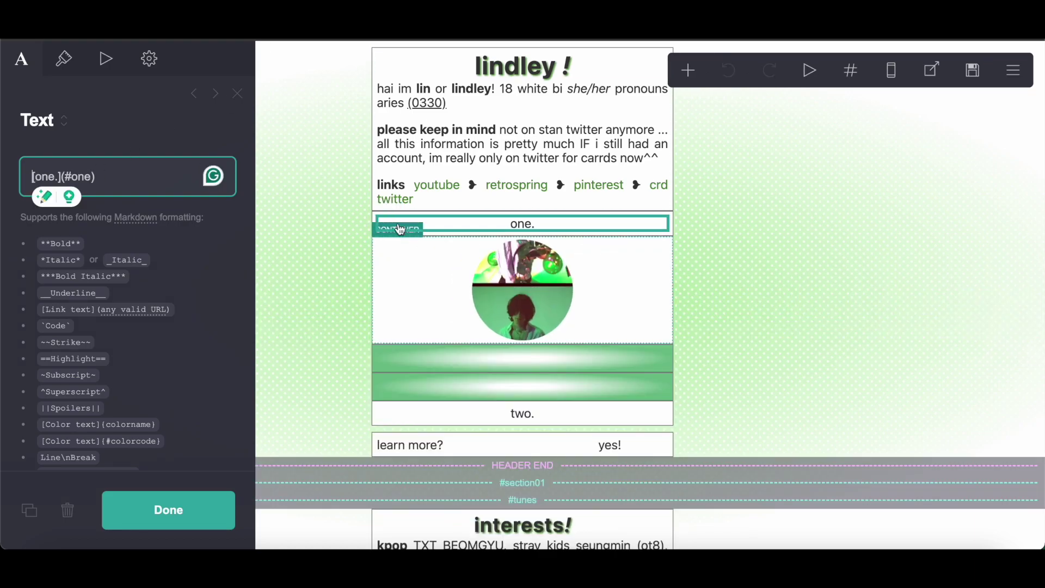
{"action": "key", "text": "ctrl+Tab"}
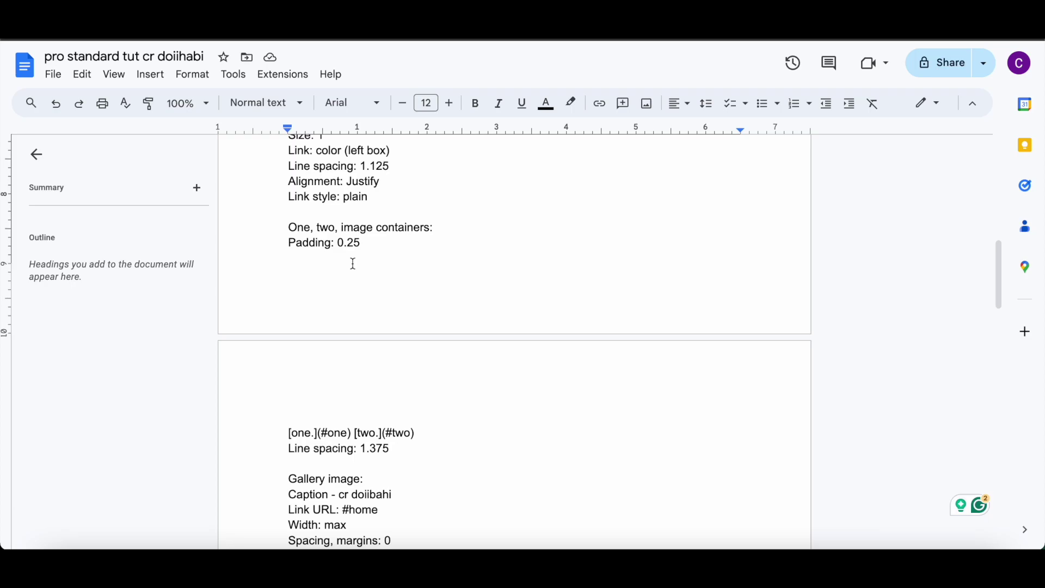
{"action": "scroll", "coordinate": [353, 263], "scroll_direction": "down", "scroll_amount": 1}
{"action": "scroll", "coordinate": [353, 263], "scroll_direction": "up", "scroll_amount": 4}
{"action": "scroll", "coordinate": [353, 263], "scroll_direction": "down", "scroll_amount": 2}
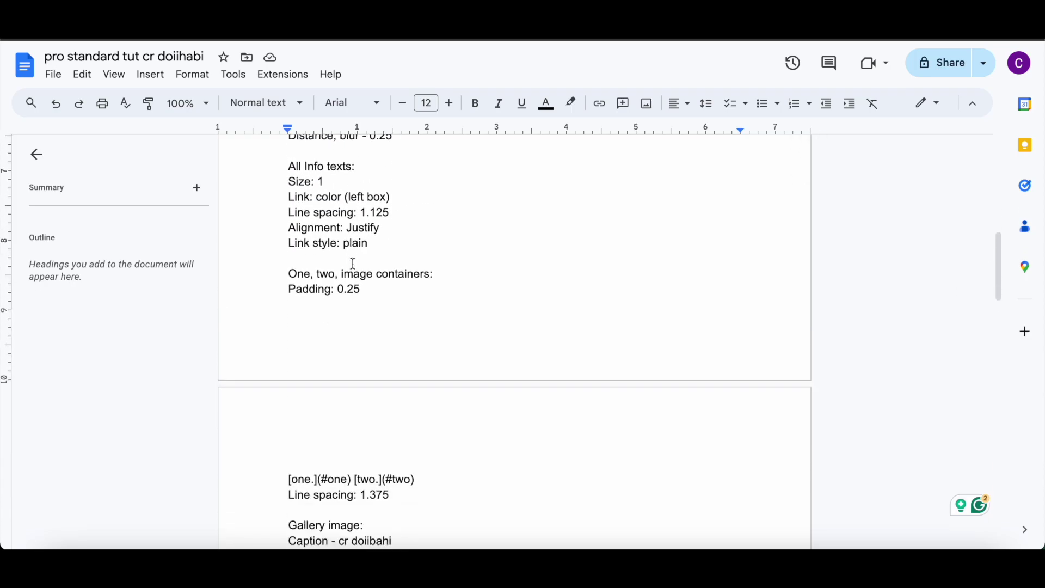
{"action": "scroll", "coordinate": [353, 263], "scroll_direction": "down", "scroll_amount": 6}
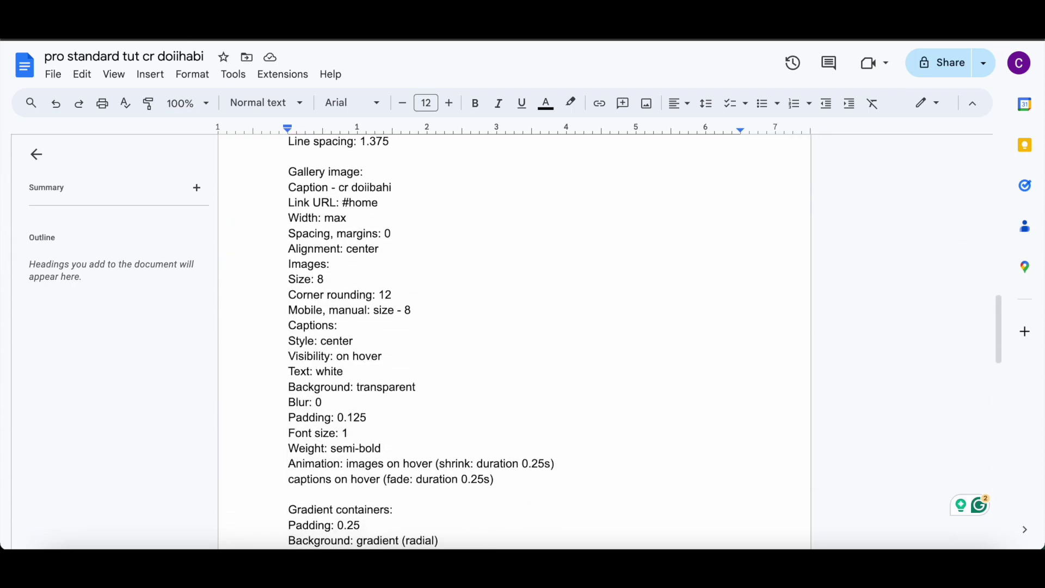
{"action": "key", "text": "ctrl+Tab"}
Step: Add a container beneath the "two." container, insert a gallery element in it and expand the gallery's untitled image entry
{"action": "left_click", "coordinate": [728, 70]}
{"action": "left_click", "coordinate": [562, 401]}
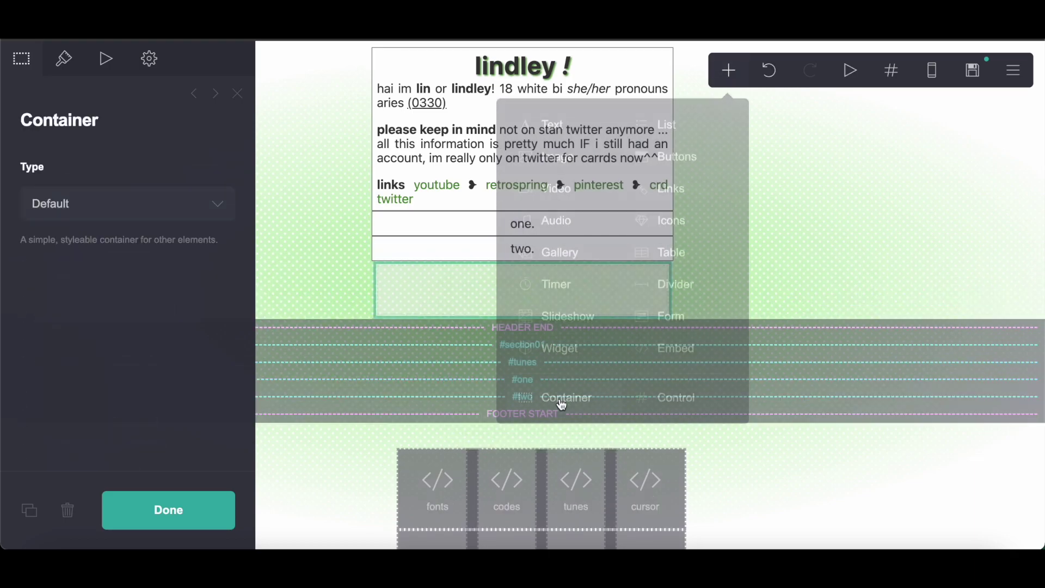
{"action": "left_click", "coordinate": [728, 70]}
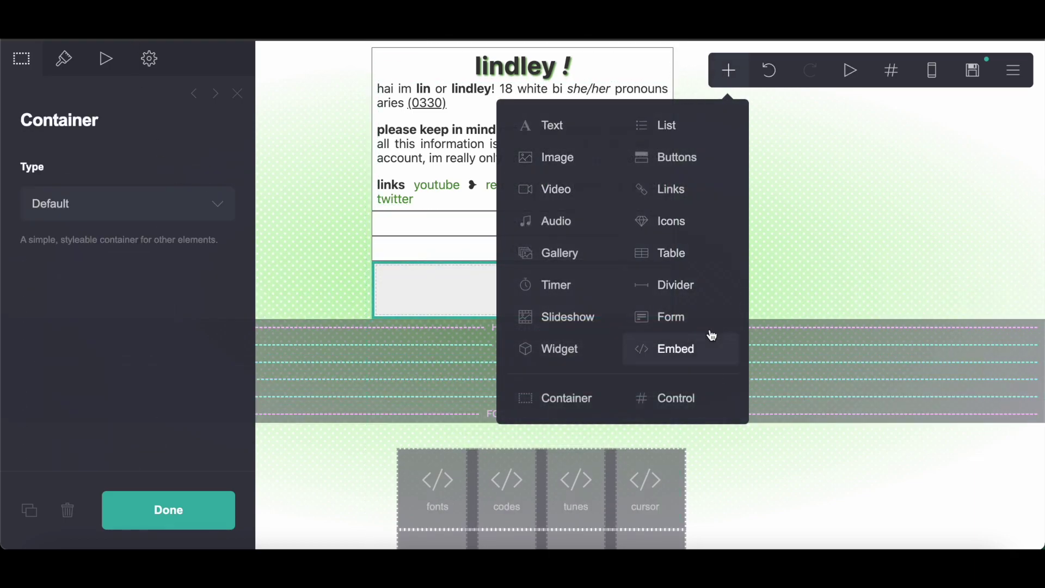
{"action": "left_click", "coordinate": [552, 258]}
{"action": "left_click", "coordinate": [120, 188]}
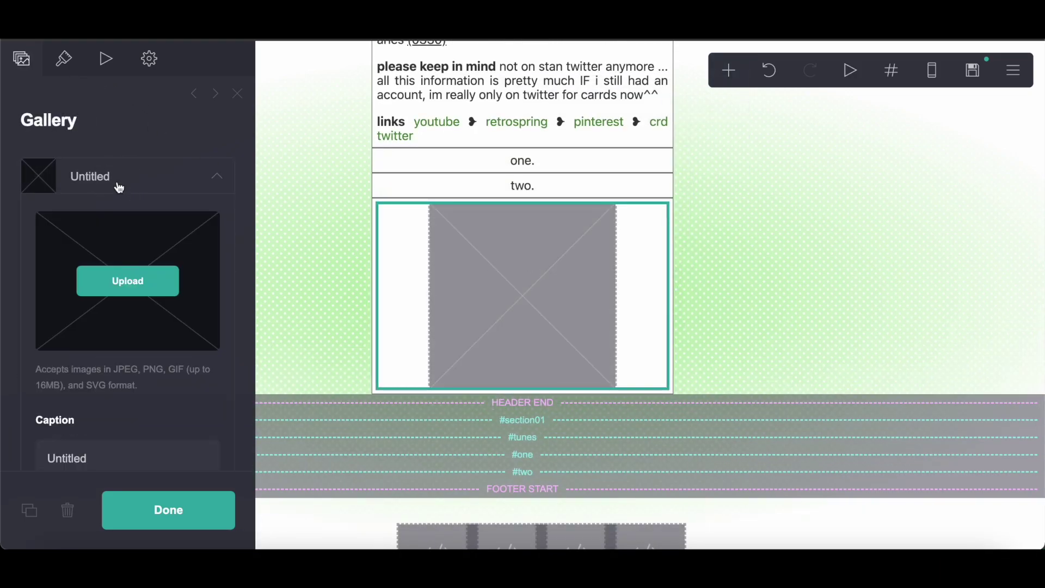
Step: Upload ccd0c5f99c524745a4b6a5ac5e1e5b4e.jpeg from Downloads as the gallery's image and accept it uncropped
{"action": "left_click", "coordinate": [136, 255]}
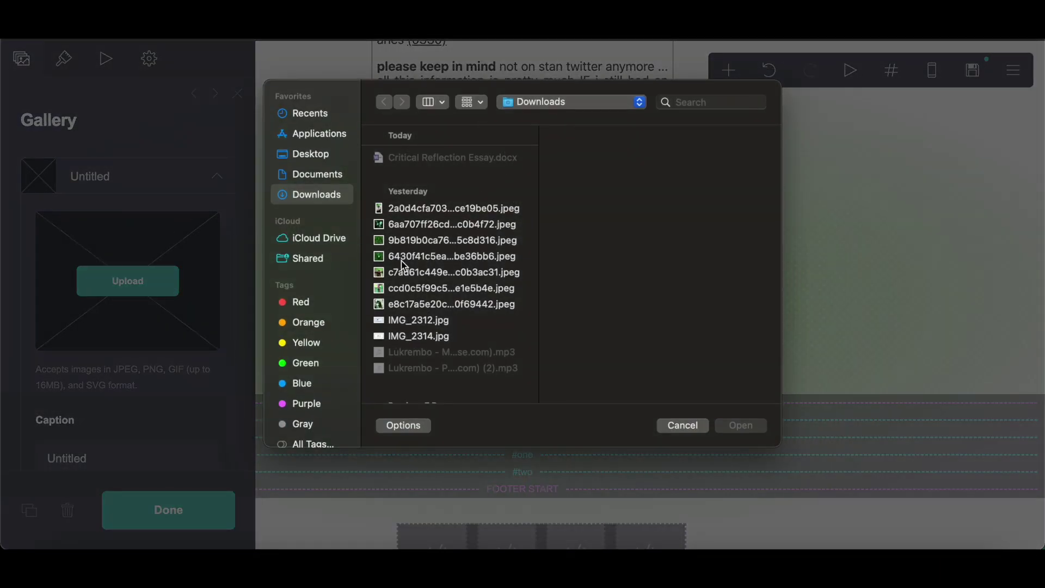
{"action": "left_click", "coordinate": [408, 288]}
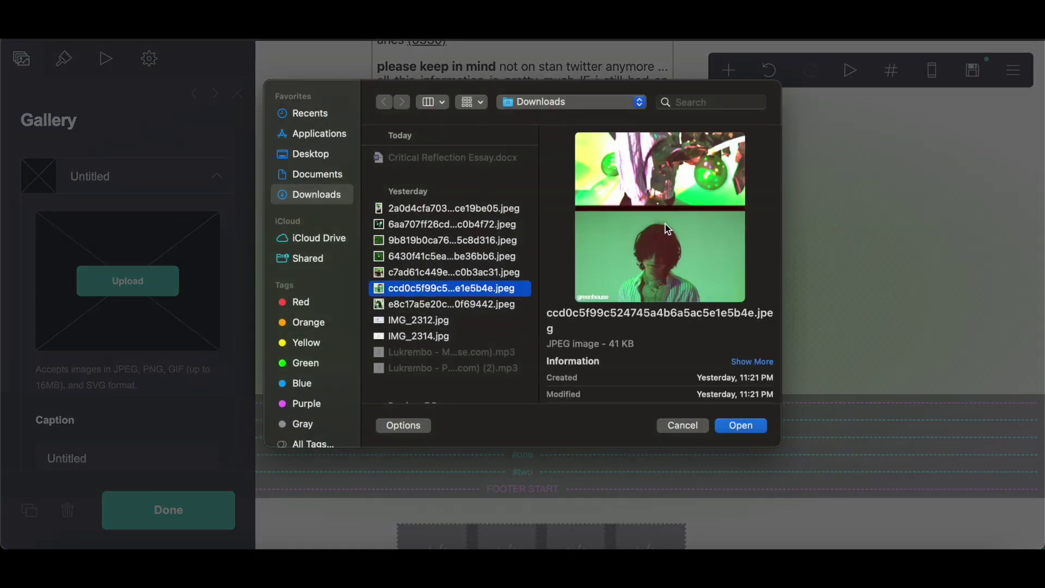
{"action": "left_click", "coordinate": [740, 425]}
{"action": "left_click", "coordinate": [22, 64]}
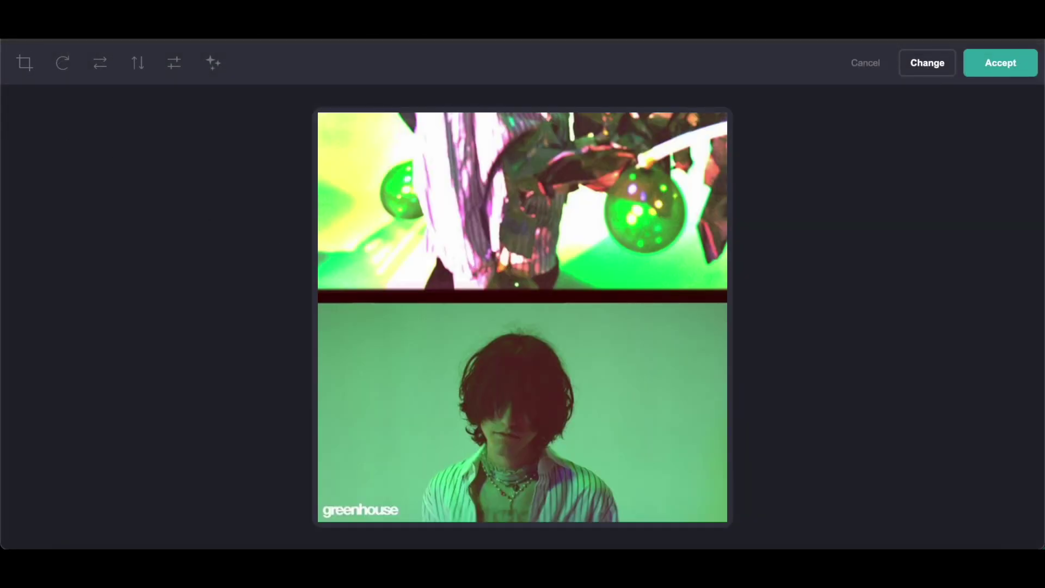
{"action": "left_click", "coordinate": [1003, 63]}
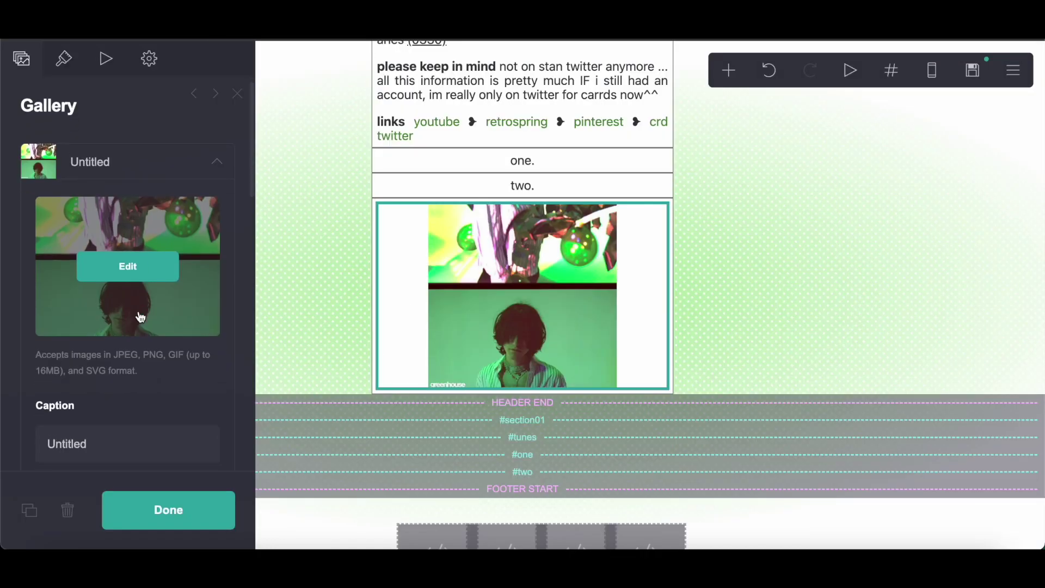
Step: Set the gallery image's caption to "cr doiihabi" and open its Link URL for editing
{"action": "scroll", "coordinate": [140, 316], "scroll_direction": "down", "scroll_amount": 3}
{"action": "left_click_drag", "start_coordinate": [103, 248], "coordinate": [31, 247]}
{"action": "type", "text": "cr doiihabi"}
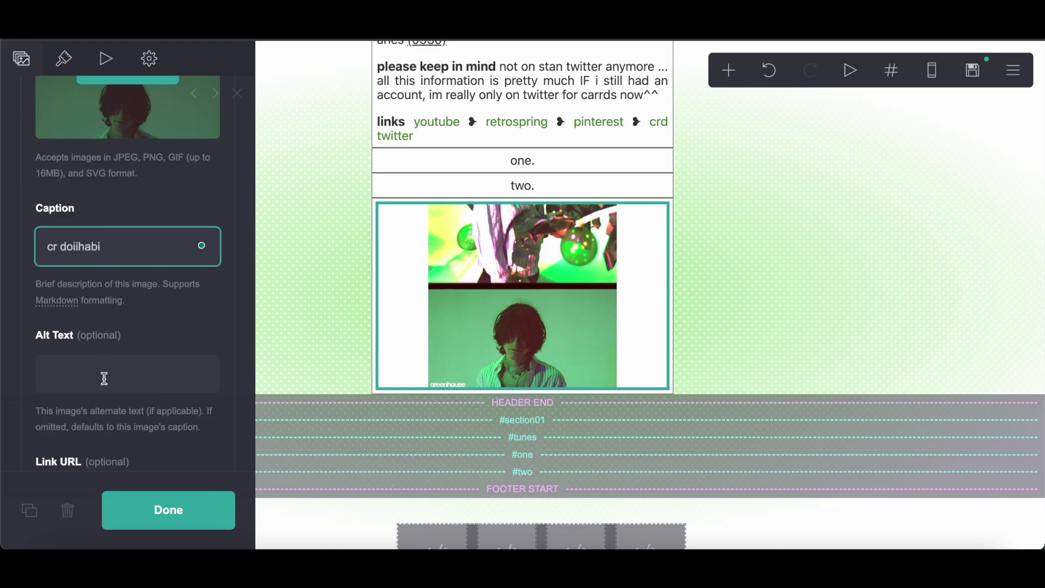
{"action": "scroll", "coordinate": [101, 381], "scroll_direction": "down", "scroll_amount": 2}
{"action": "left_click", "coordinate": [93, 388]}
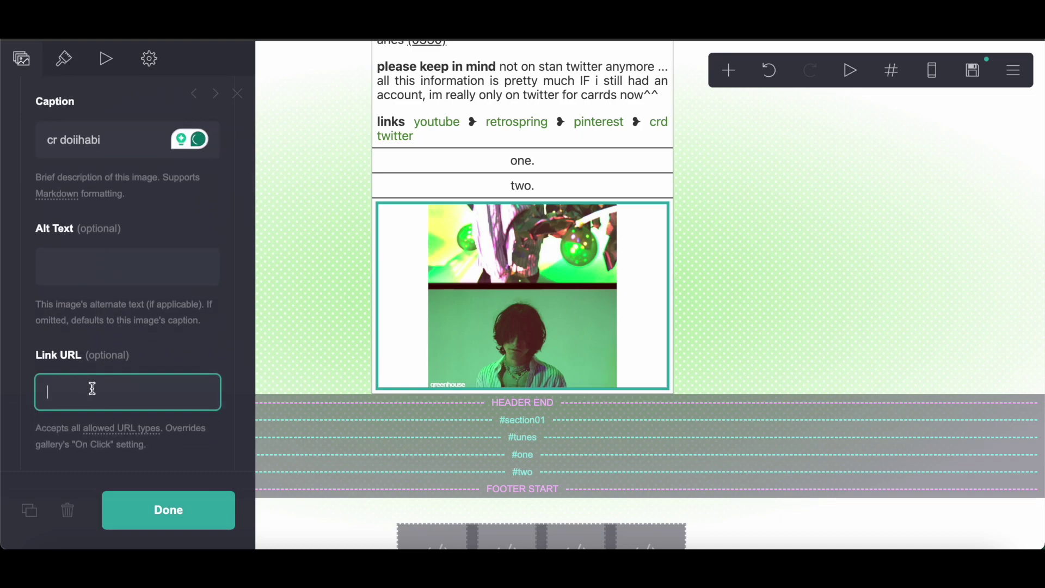
Step: Set the gallery's spacing to 0 and its alignment to Center
{"action": "left_click", "coordinate": [64, 59]}
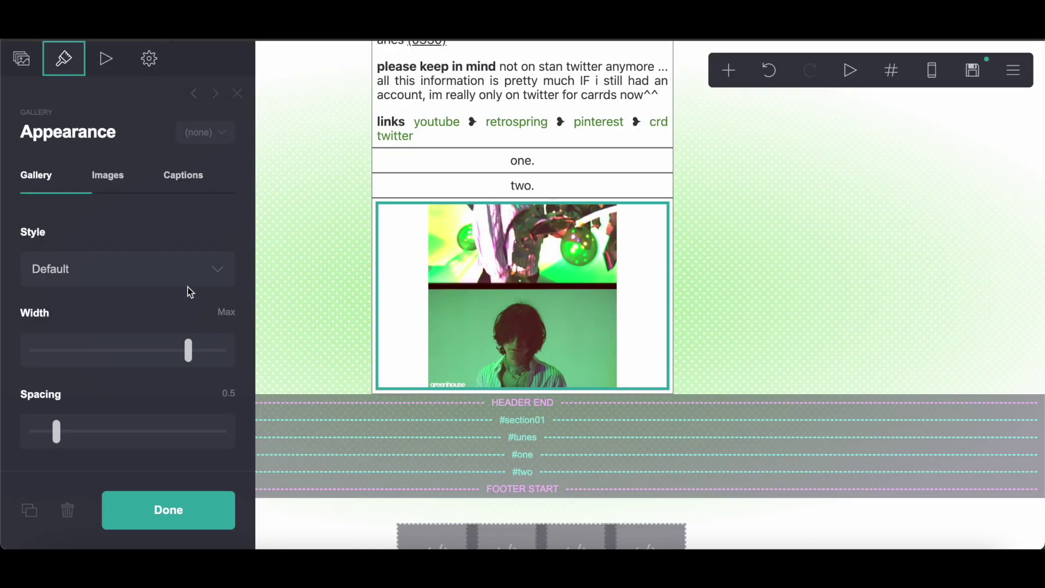
{"action": "scroll", "coordinate": [186, 291], "scroll_direction": "down", "scroll_amount": 2}
{"action": "left_click", "coordinate": [223, 277]}
{"action": "type", "text": "0"}
{"action": "key", "text": "Return"}
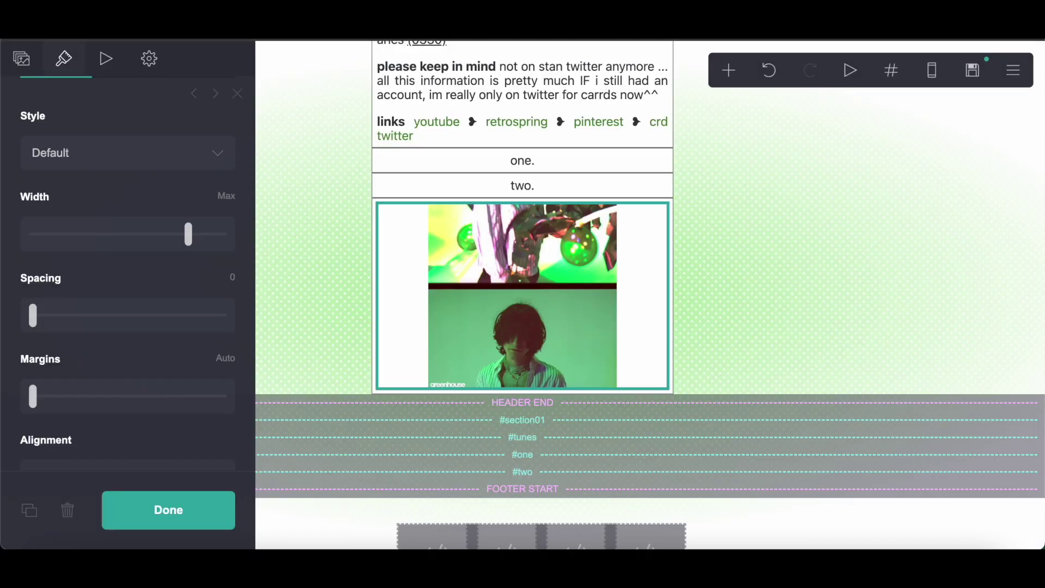
{"action": "scroll", "coordinate": [121, 319], "scroll_direction": "down", "scroll_amount": 3}
{"action": "left_click", "coordinate": [122, 319]}
{"action": "left_click", "coordinate": [102, 353]}
{"action": "scroll", "coordinate": [109, 245], "scroll_direction": "up", "scroll_amount": 5}
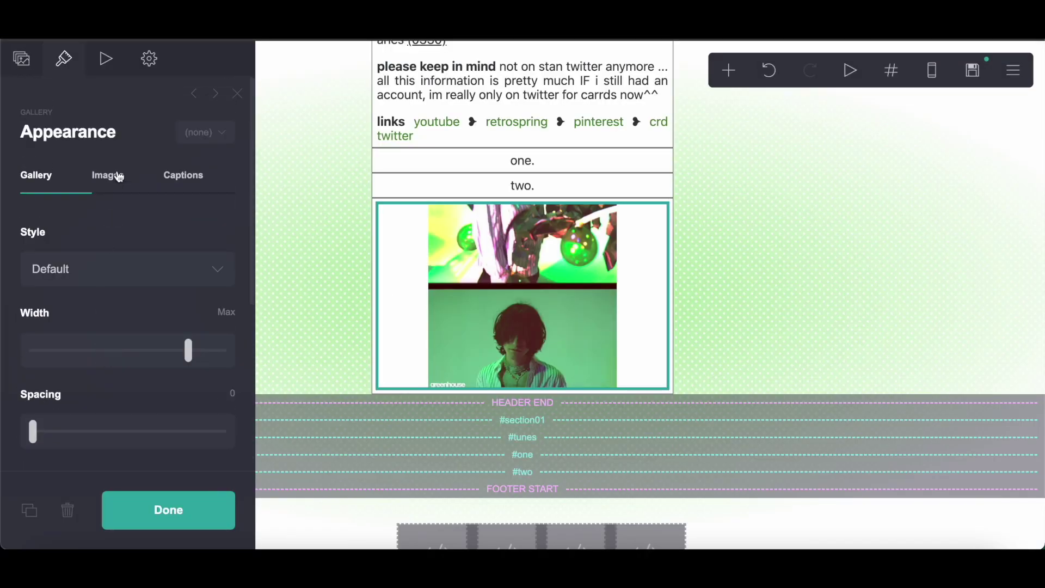
Step: Set the gallery images' size to 8 and their corner rounding to 12
{"action": "left_click", "coordinate": [114, 178]}
{"action": "left_click", "coordinate": [228, 231]}
{"action": "type", "text": "8"}
{"action": "key", "text": "Return"}
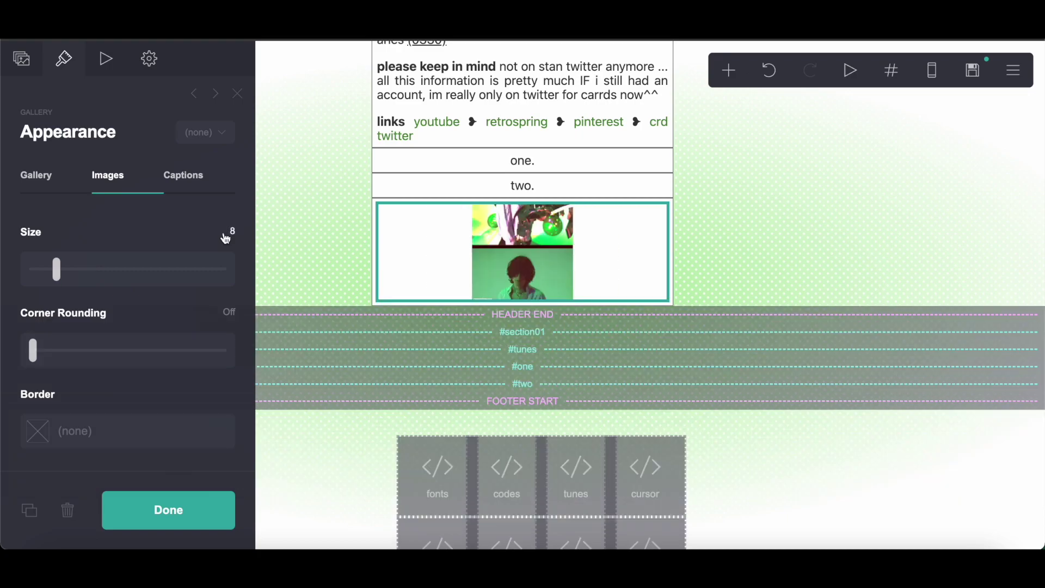
{"action": "left_click_drag", "start_coordinate": [41, 364], "coordinate": [287, 361]}
Step: Switch the gallery images' mobile settings to Manual and set the mobile size to 8
{"action": "scroll", "coordinate": [168, 367], "scroll_direction": "down", "scroll_amount": 4}
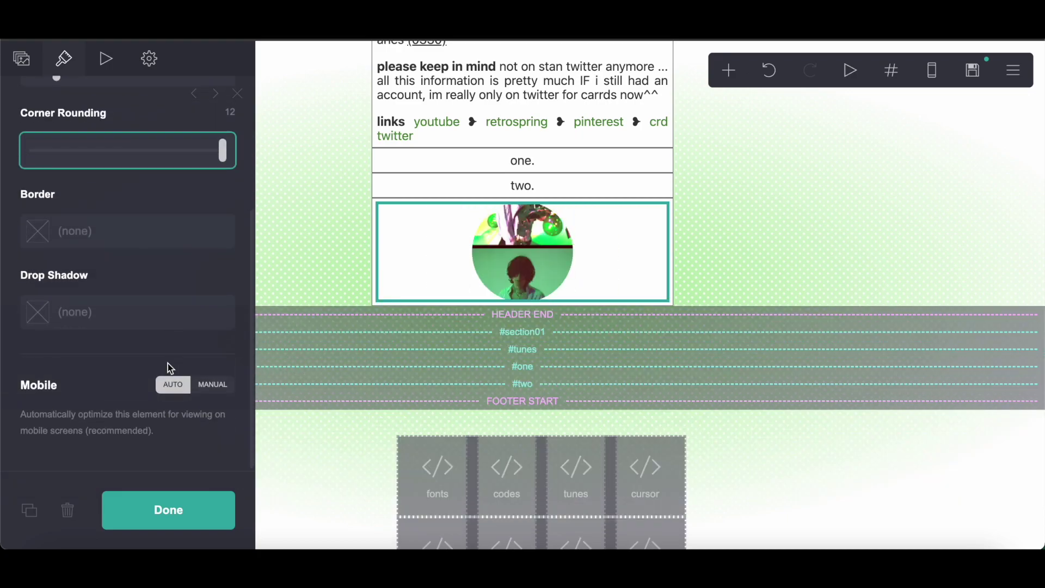
{"action": "left_click", "coordinate": [213, 389]}
{"action": "scroll", "coordinate": [210, 391], "scroll_direction": "down", "scroll_amount": 3}
{"action": "left_click", "coordinate": [217, 379]}
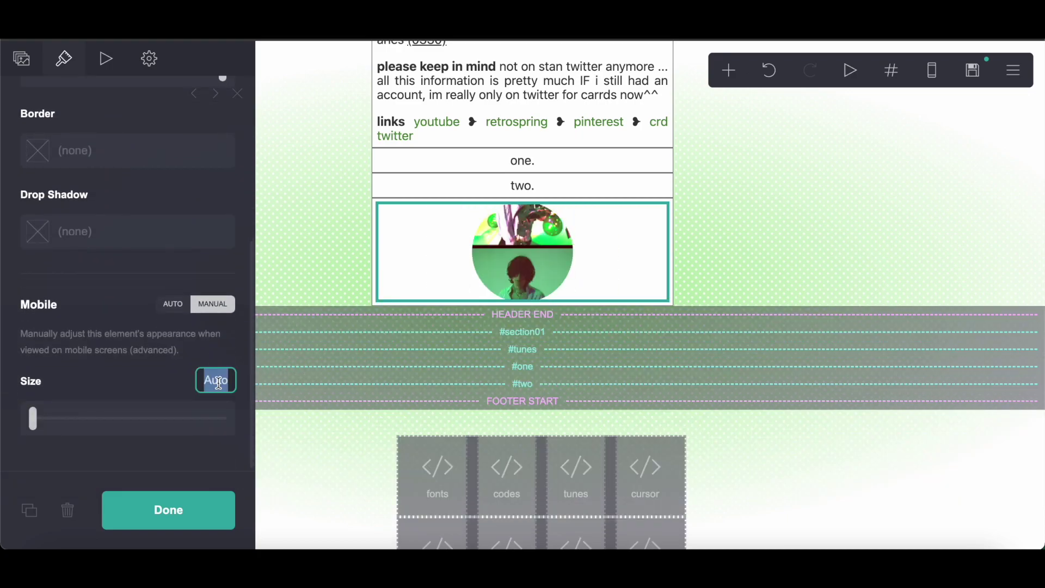
{"action": "type", "text": "8"}
{"action": "key", "text": "Return"}
Step: Consult the settings document, and set the gallery captions' style to Center and their visibility to On Hover
{"action": "key", "text": "alt+Tab"}
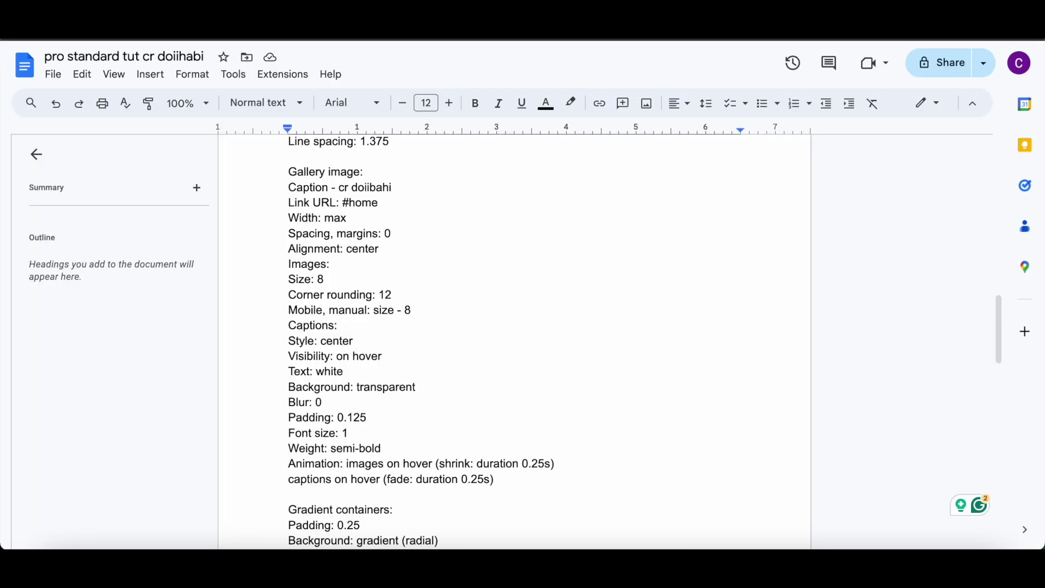
{"action": "key", "text": "alt+Tab"}
{"action": "scroll", "coordinate": [145, 140], "scroll_direction": "up", "scroll_amount": 5}
{"action": "left_click", "coordinate": [198, 192]}
{"action": "left_click", "coordinate": [112, 274]}
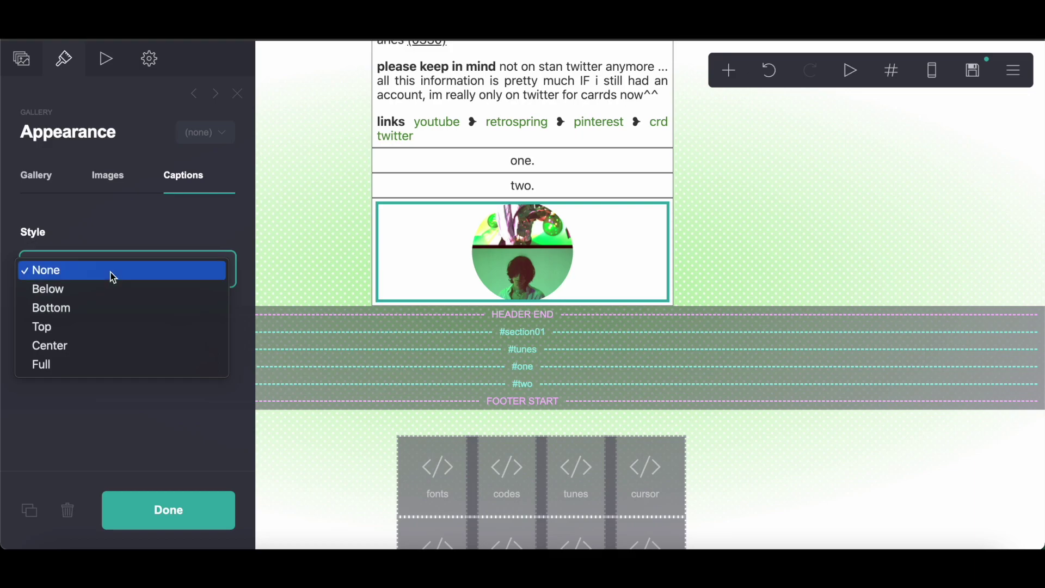
{"action": "left_click", "coordinate": [84, 345]}
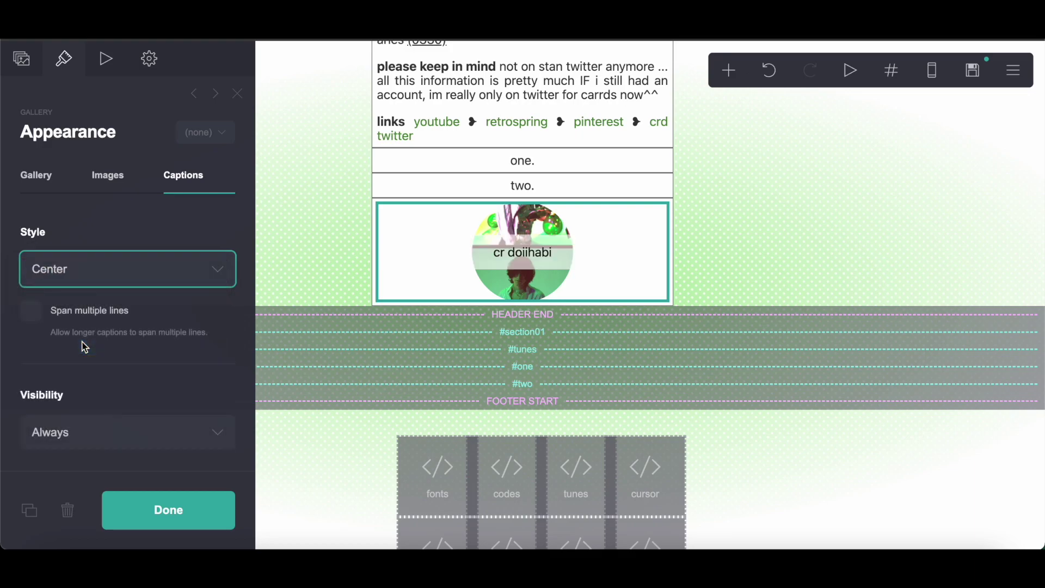
{"action": "scroll", "coordinate": [84, 347], "scroll_direction": "down", "scroll_amount": 3}
{"action": "left_click", "coordinate": [82, 270]}
{"action": "left_click", "coordinate": [79, 274]}
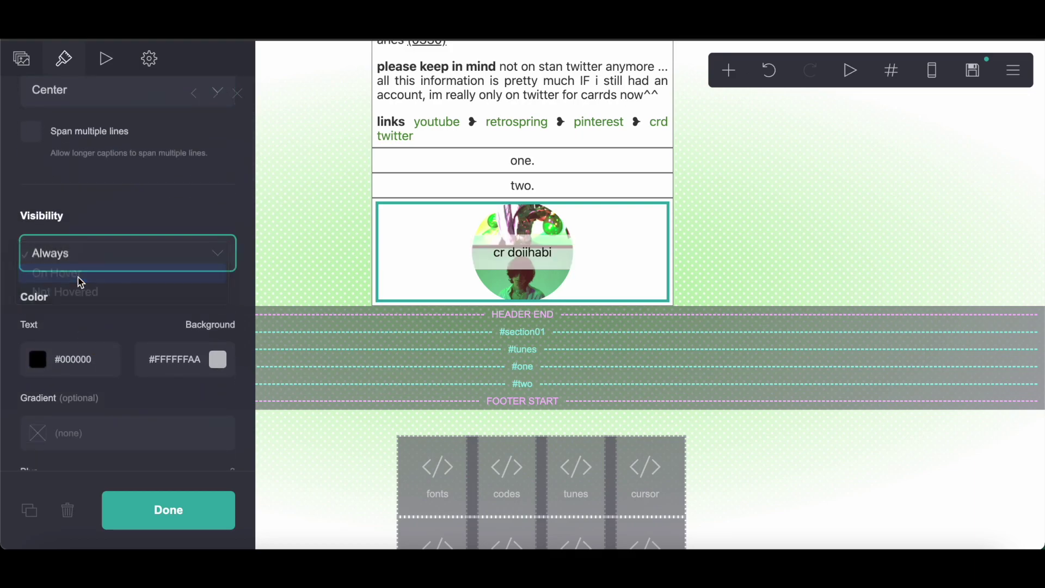
Step: Set the gallery captions' background to transparent #FFFFFF00 and their text color to white #FFFFFF
{"action": "scroll", "coordinate": [77, 245], "scroll_direction": "down", "scroll_amount": 3}
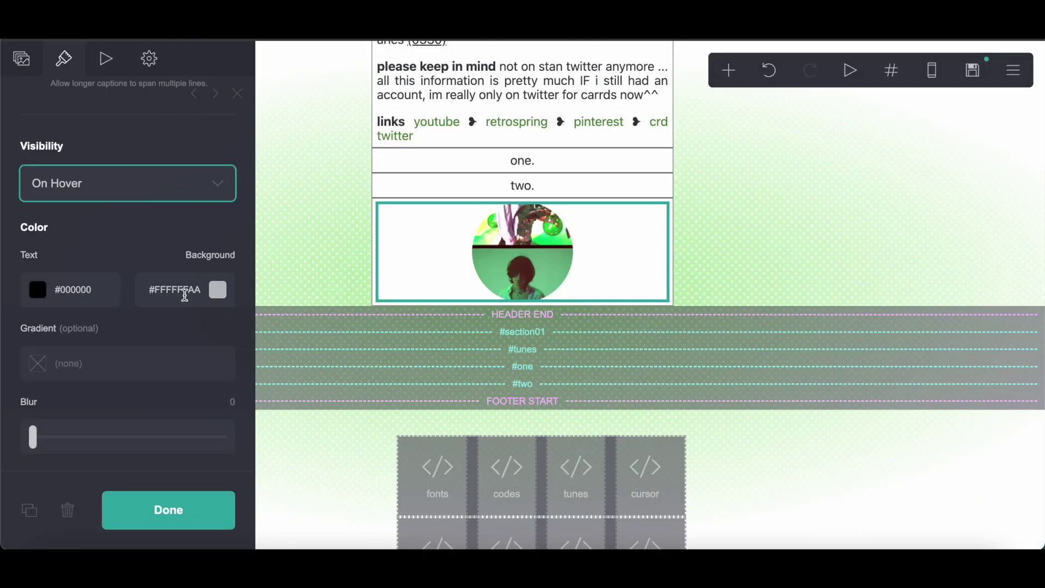
{"action": "left_click", "coordinate": [183, 291]}
{"action": "scroll", "coordinate": [119, 384], "scroll_direction": "down", "scroll_amount": 2}
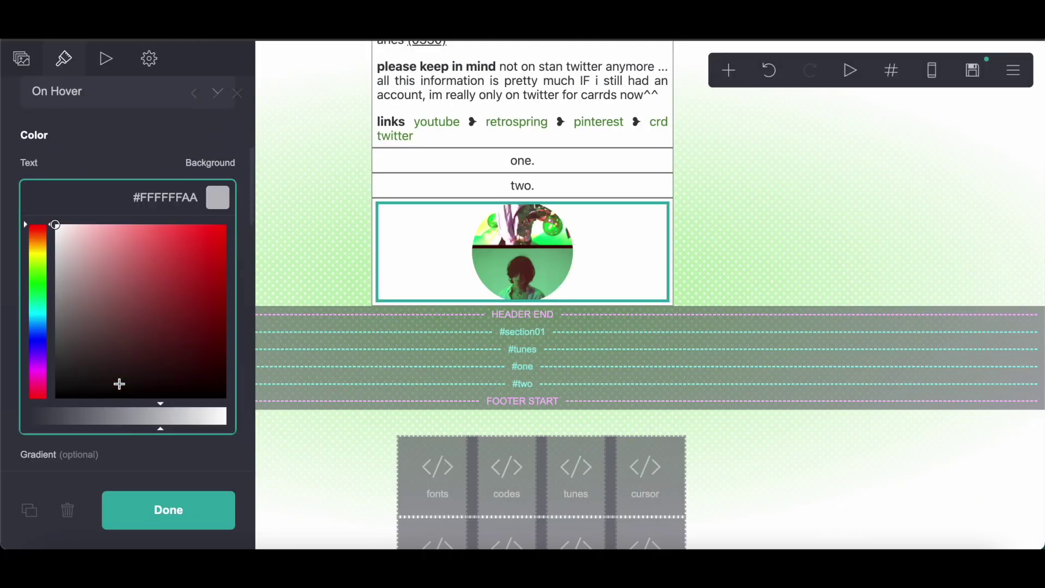
{"action": "left_click_drag", "start_coordinate": [191, 390], "coordinate": [5, 381]}
{"action": "left_click", "coordinate": [121, 112]}
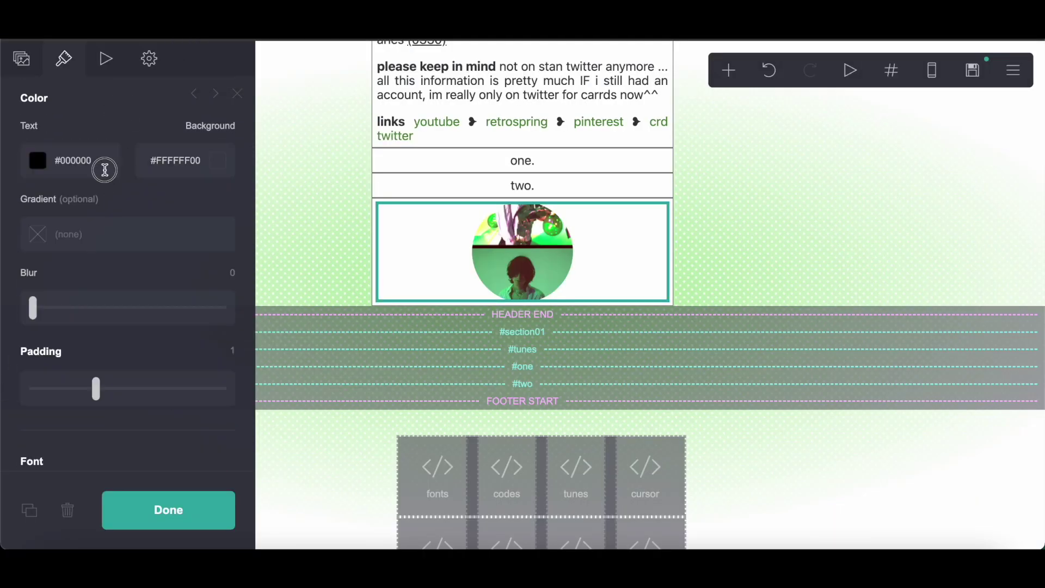
{"action": "left_click", "coordinate": [105, 170]}
{"action": "left_click_drag", "start_coordinate": [110, 240], "coordinate": [48, 118]}
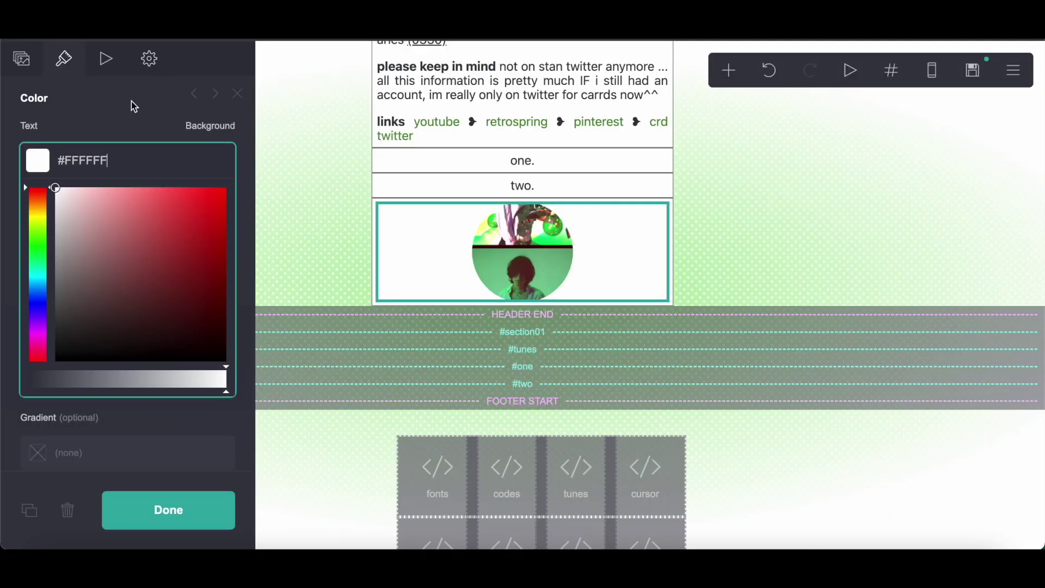
{"action": "left_click", "coordinate": [117, 110]}
Step: Set the gallery captions' padding to 0.125 and their font weight to Semi Bold
{"action": "scroll", "coordinate": [115, 109], "scroll_direction": "down", "scroll_amount": 3}
{"action": "scroll", "coordinate": [115, 110], "scroll_direction": "down", "scroll_amount": 1}
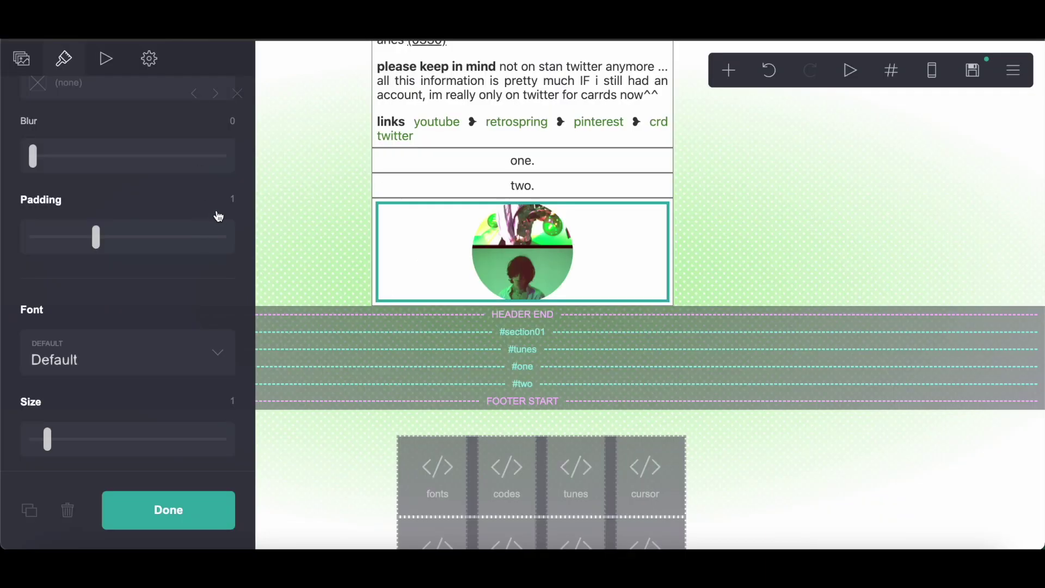
{"action": "left_click", "coordinate": [226, 201]}
{"action": "type", "text": "0.125"}
{"action": "key", "text": "Return"}
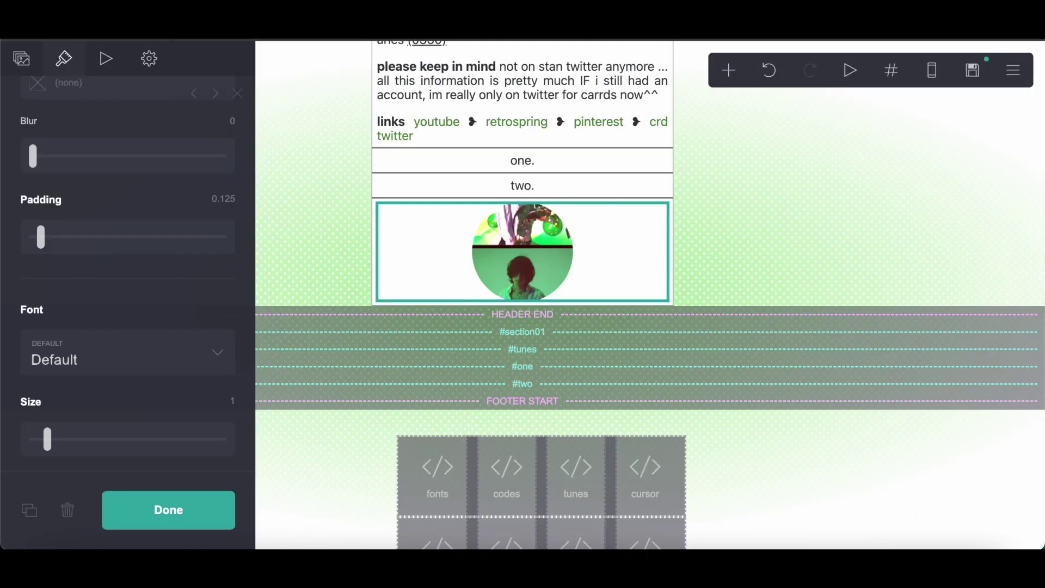
{"action": "scroll", "coordinate": [152, 296], "scroll_direction": "down", "scroll_amount": 6}
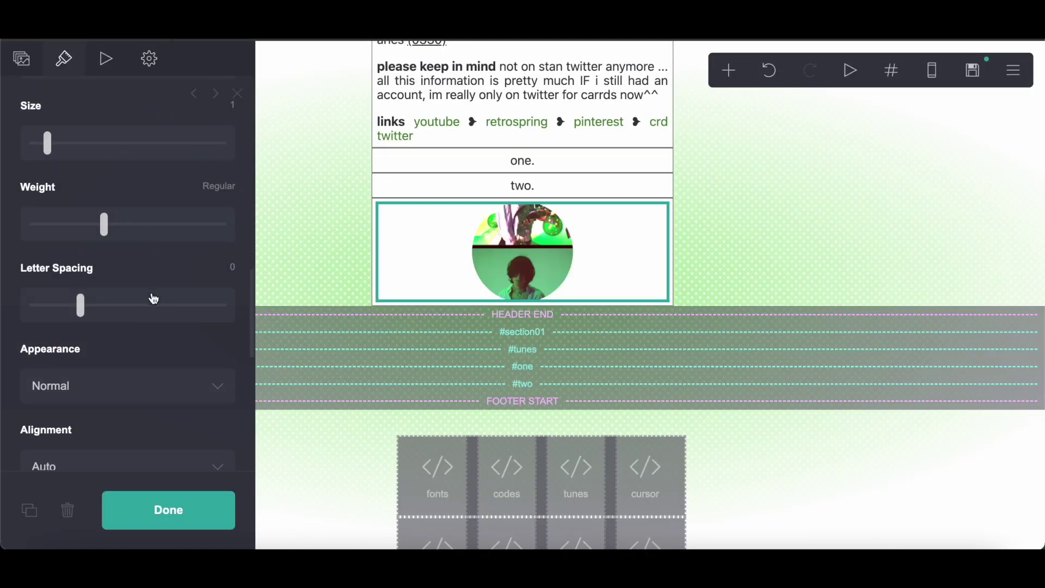
{"action": "left_click_drag", "start_coordinate": [104, 188], "coordinate": [149, 188]}
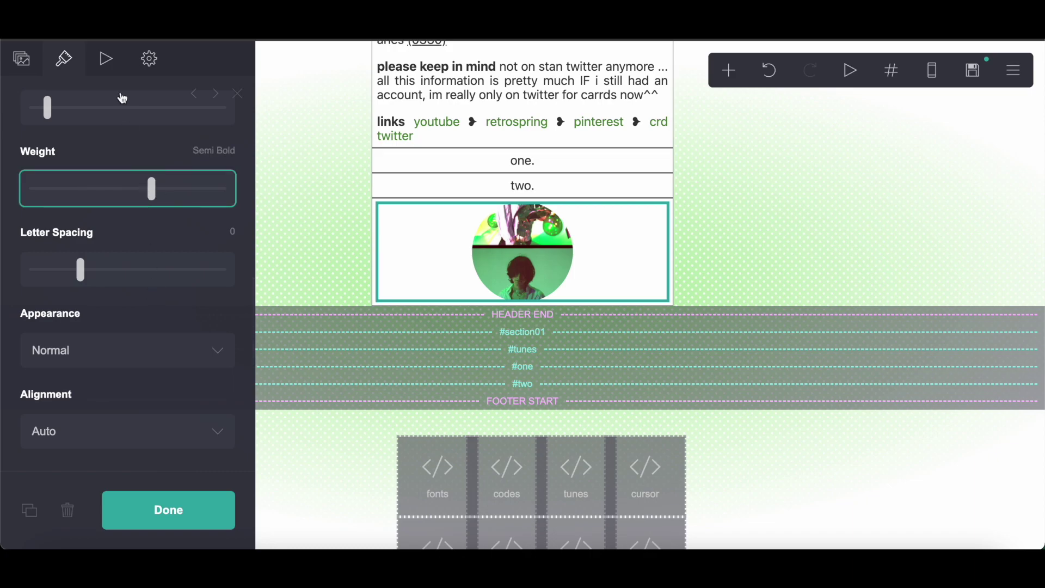
Step: Set the gallery's hover animation for images to Shrink
{"action": "left_click", "coordinate": [151, 61]}
{"action": "scroll", "coordinate": [137, 159], "scroll_direction": "up", "scroll_amount": 3}
{"action": "left_click", "coordinate": [106, 59]}
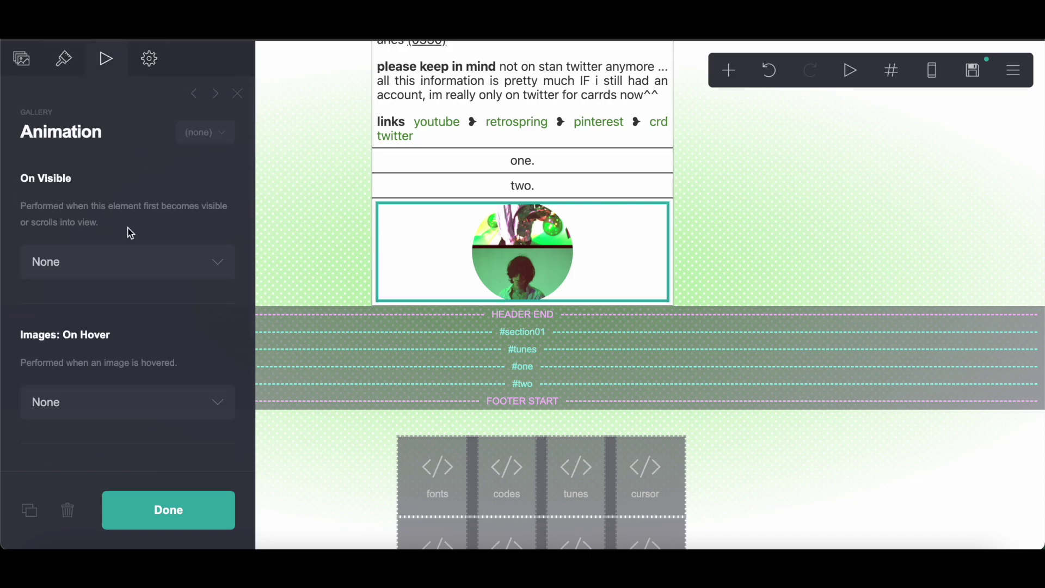
{"action": "scroll", "coordinate": [128, 233], "scroll_direction": "down", "scroll_amount": 3}
{"action": "left_click", "coordinate": [116, 249]}
{"action": "left_click", "coordinate": [50, 380]}
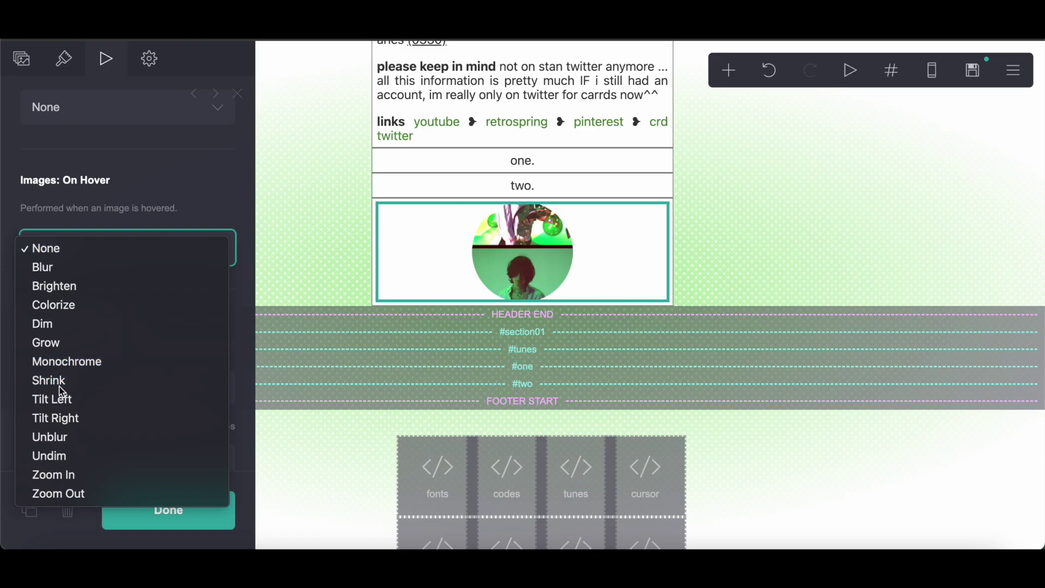
{"action": "scroll", "coordinate": [159, 284], "scroll_direction": "down", "scroll_amount": 3}
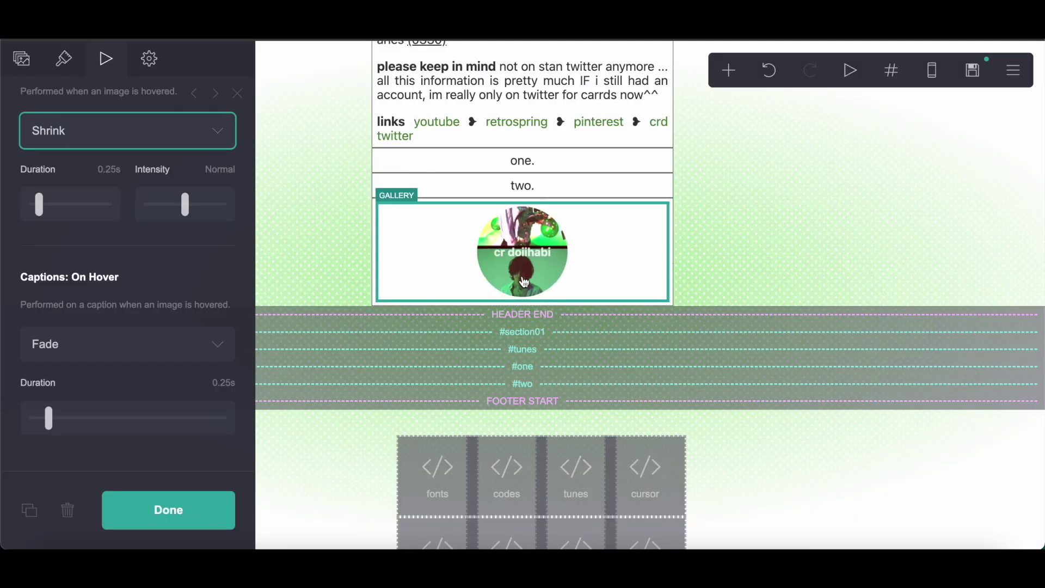
Step: Insert a new container beneath the gallery container and consult the gradient container values in the settings document
{"action": "left_click", "coordinate": [522, 160]}
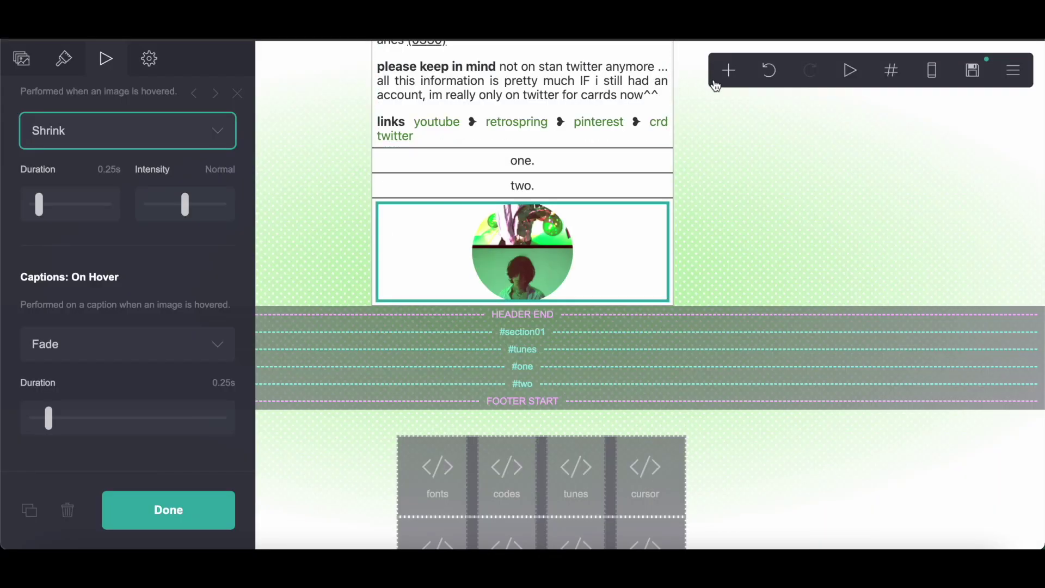
{"action": "left_click", "coordinate": [716, 85]}
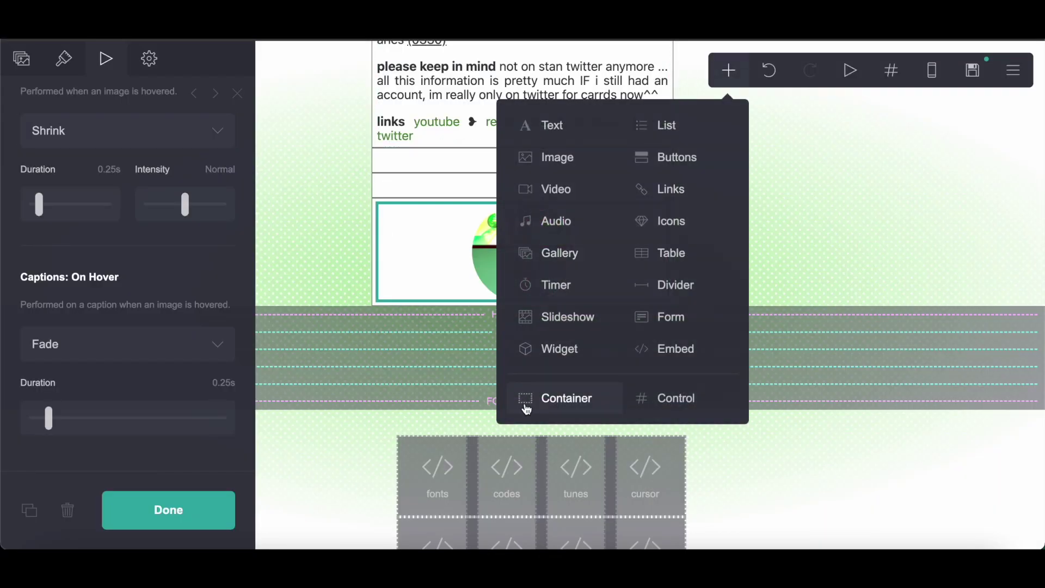
{"action": "left_click", "coordinate": [527, 403]}
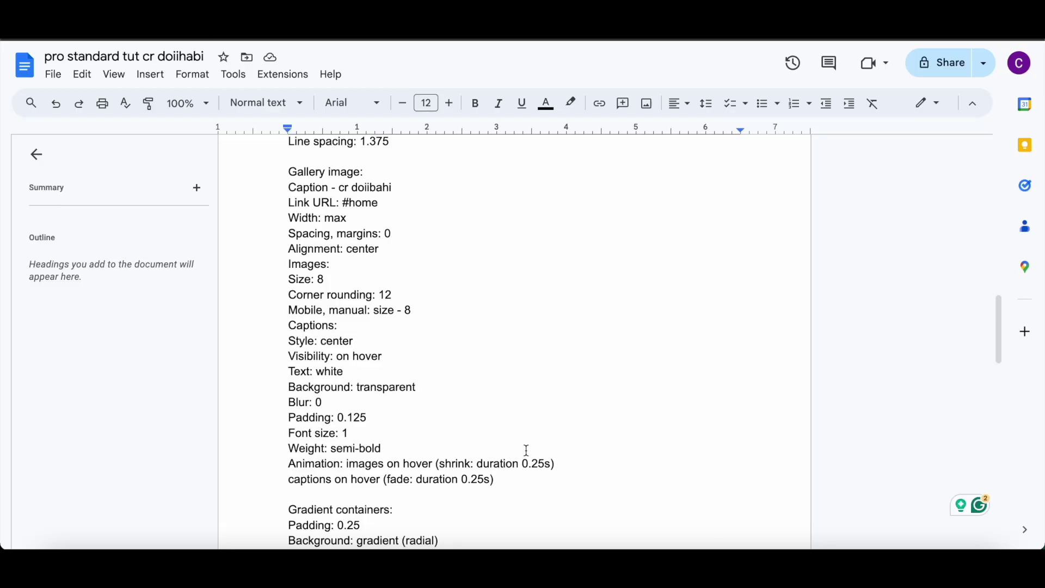
{"action": "scroll", "coordinate": [526, 451], "scroll_direction": "down", "scroll_amount": 4}
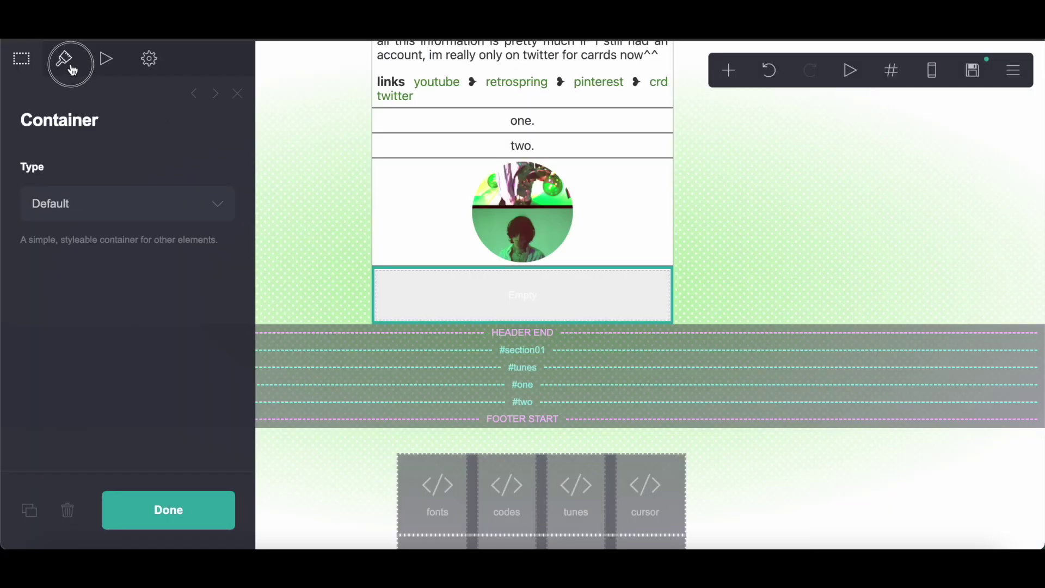
Step: Change the new container's background from a plain color to a radial gradient
{"action": "left_click", "coordinate": [73, 70]}
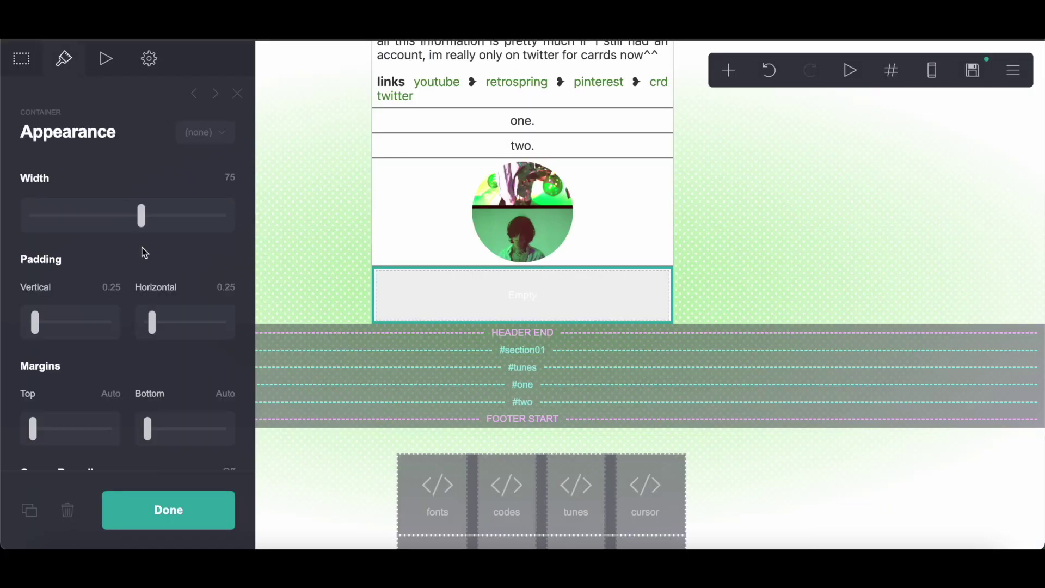
{"action": "scroll", "coordinate": [96, 217], "scroll_direction": "down", "scroll_amount": 10}
{"action": "left_click", "coordinate": [93, 243]}
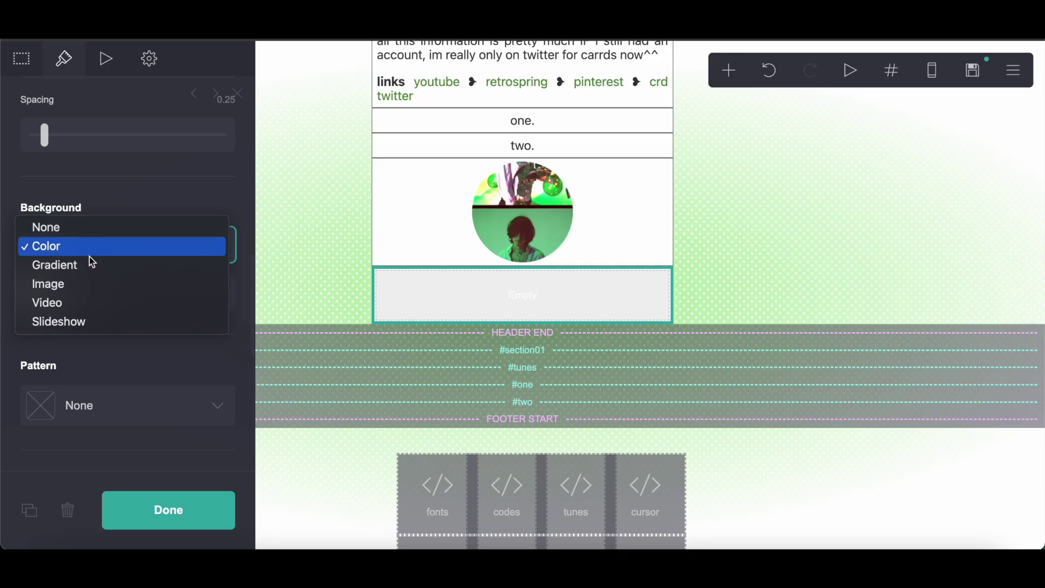
{"action": "left_click", "coordinate": [90, 266]}
{"action": "left_click", "coordinate": [84, 299]}
{"action": "left_click", "coordinate": [84, 310]}
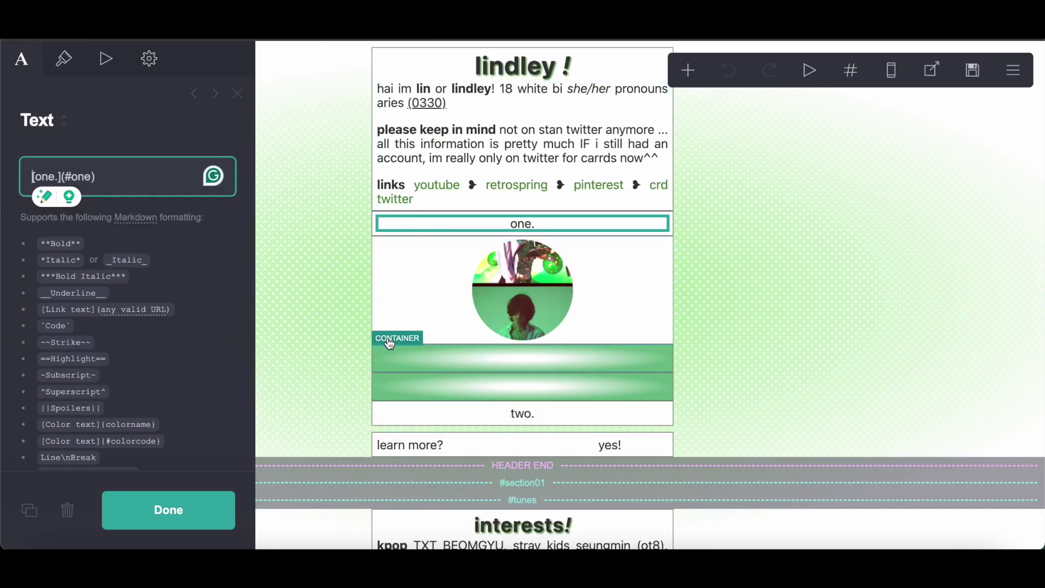
Step: Copy the first gradient stop color #70C08C from the upper gradient container on the example site
{"action": "left_click", "coordinate": [389, 352]}
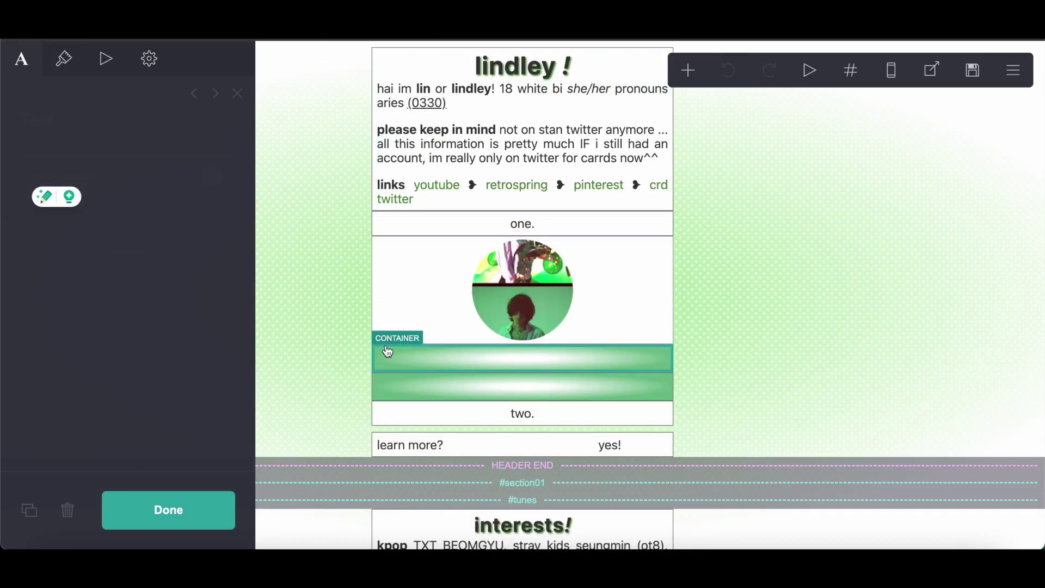
{"action": "scroll", "coordinate": [126, 345], "scroll_direction": "down", "scroll_amount": 10}
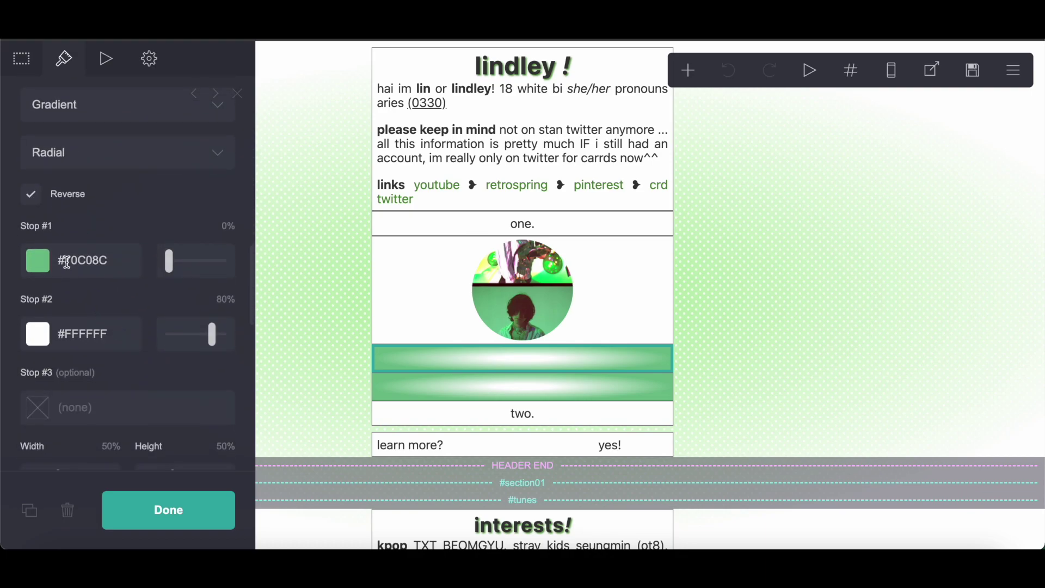
{"action": "left_click_drag", "start_coordinate": [65, 260], "coordinate": [132, 261]}
{"action": "right_click", "coordinate": [132, 262]}
{"action": "left_click", "coordinate": [152, 313]}
{"action": "left_click", "coordinate": [138, 217]}
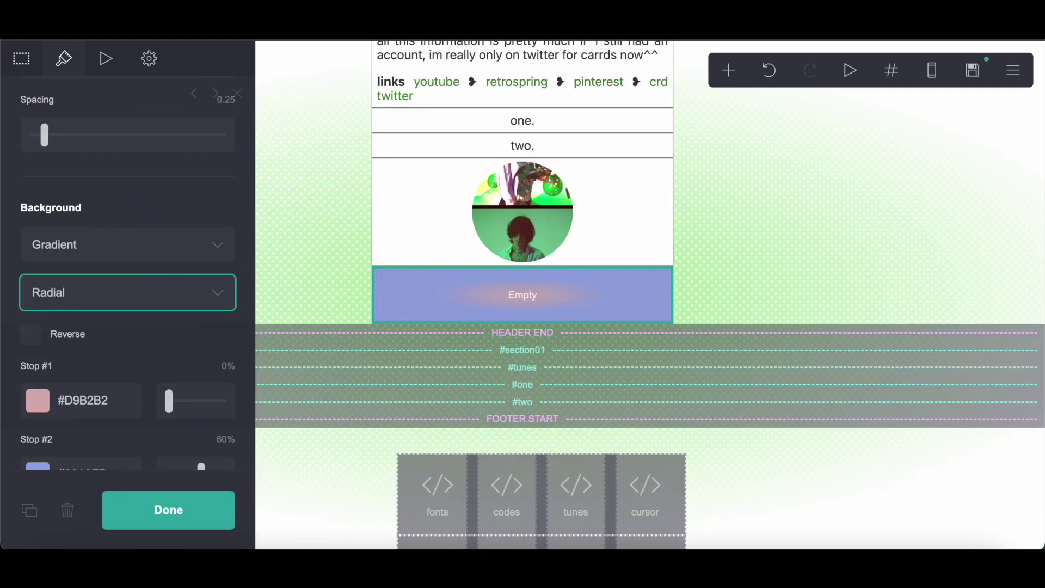
Step: Set the new container's first gradient stop to #70C08C and the second stop's position to 80%
{"action": "scroll", "coordinate": [112, 291], "scroll_direction": "down", "scroll_amount": 4}
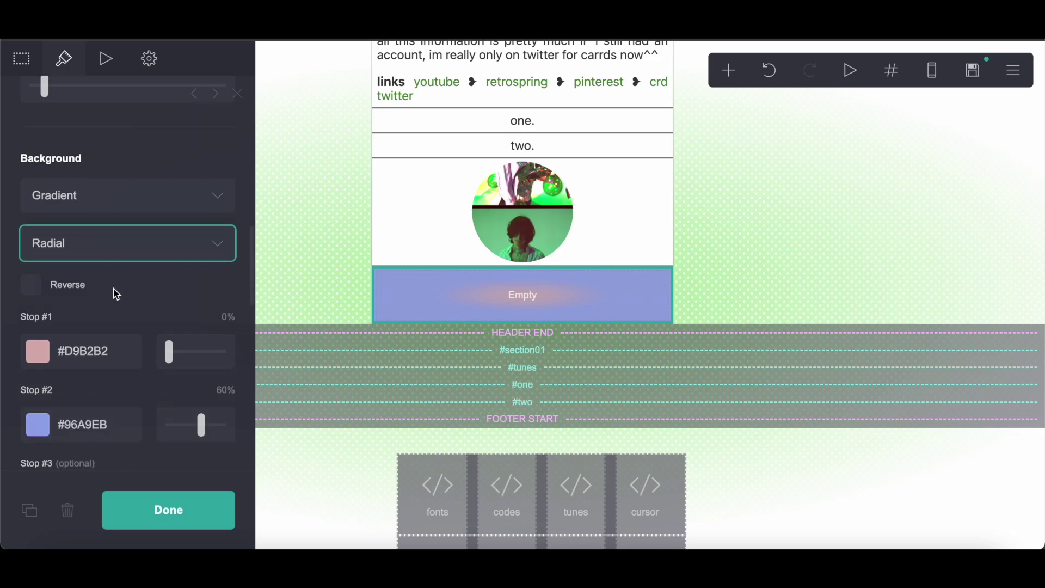
{"action": "left_click_drag", "start_coordinate": [66, 266], "coordinate": [131, 260]}
{"action": "right_click", "coordinate": [131, 260]}
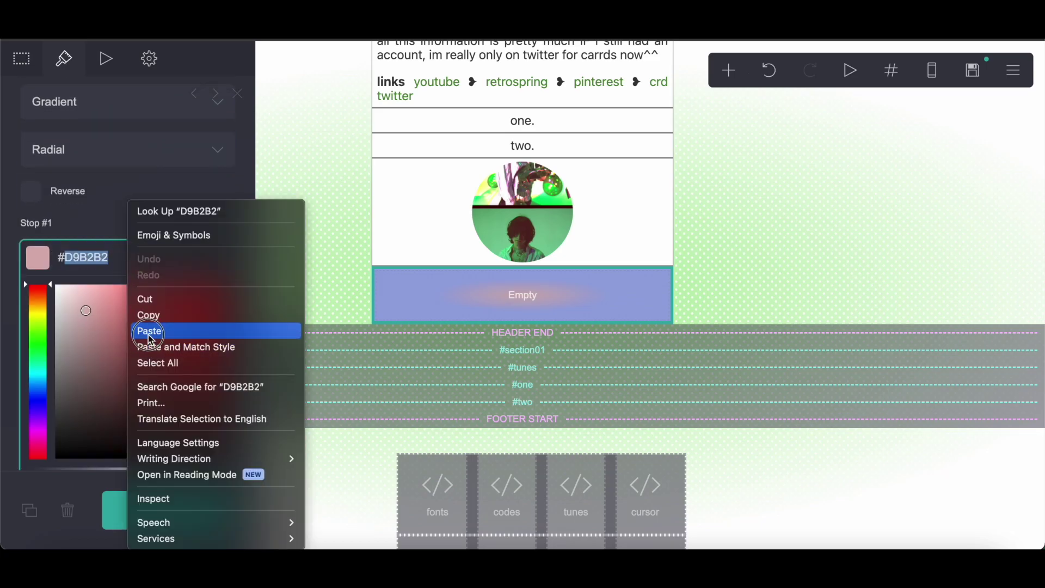
{"action": "left_click", "coordinate": [142, 332]}
{"action": "left_click", "coordinate": [186, 228]}
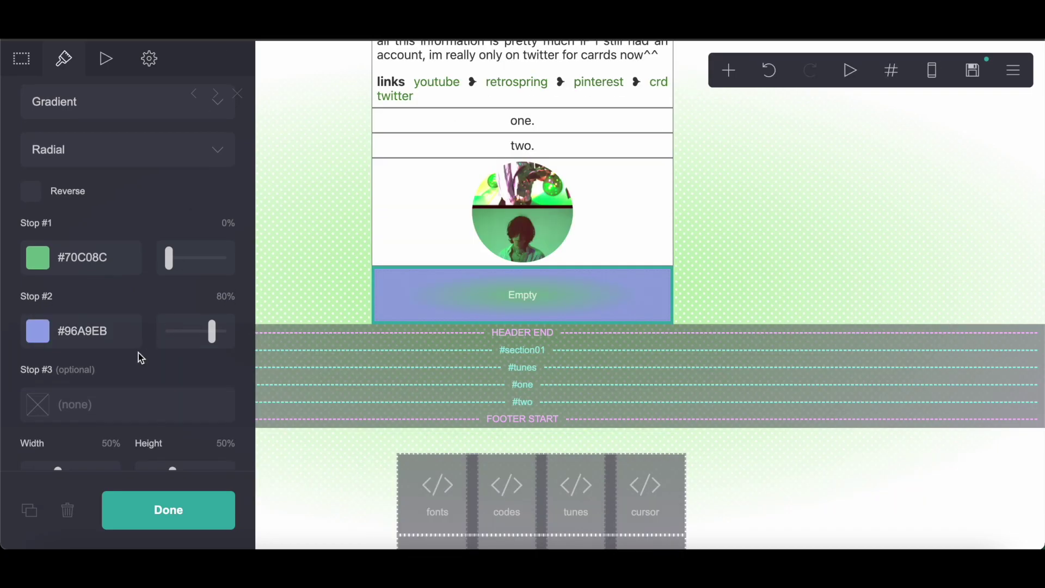
Step: Set the second gradient stop's color to #FFFFFF and reverse the radial gradient
{"action": "left_click", "coordinate": [93, 332]}
{"action": "key", "text": "ctrl+v"}
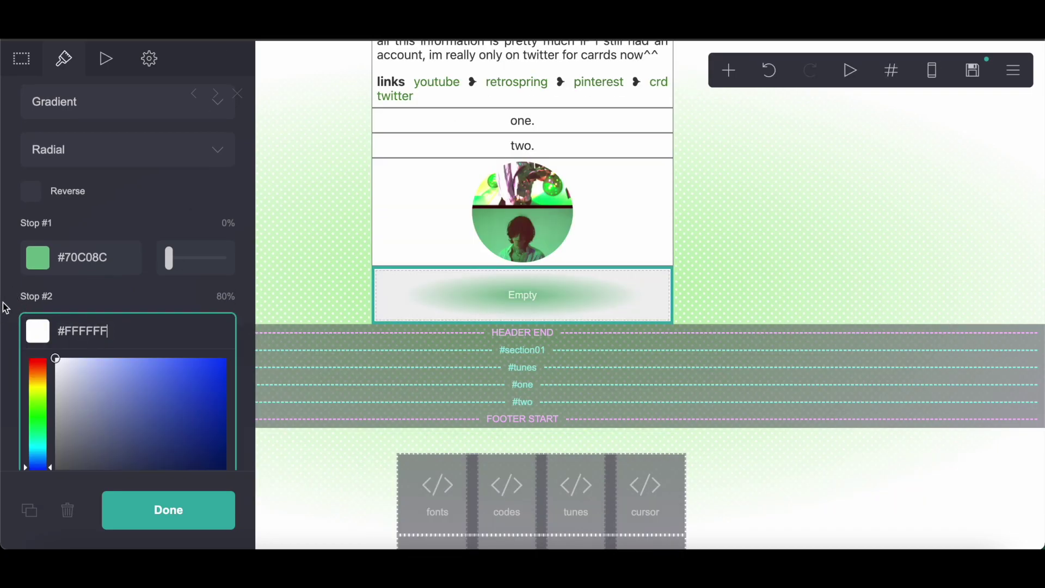
{"action": "left_click", "coordinate": [109, 302]}
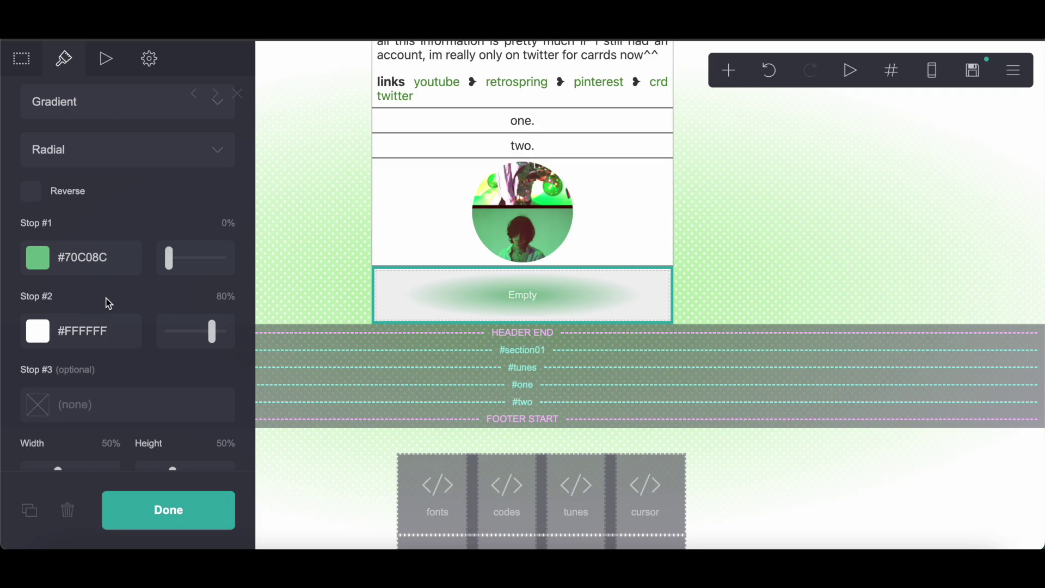
{"action": "scroll", "coordinate": [109, 302], "scroll_direction": "down", "scroll_amount": 5}
{"action": "scroll", "coordinate": [109, 303], "scroll_direction": "up", "scroll_amount": 5}
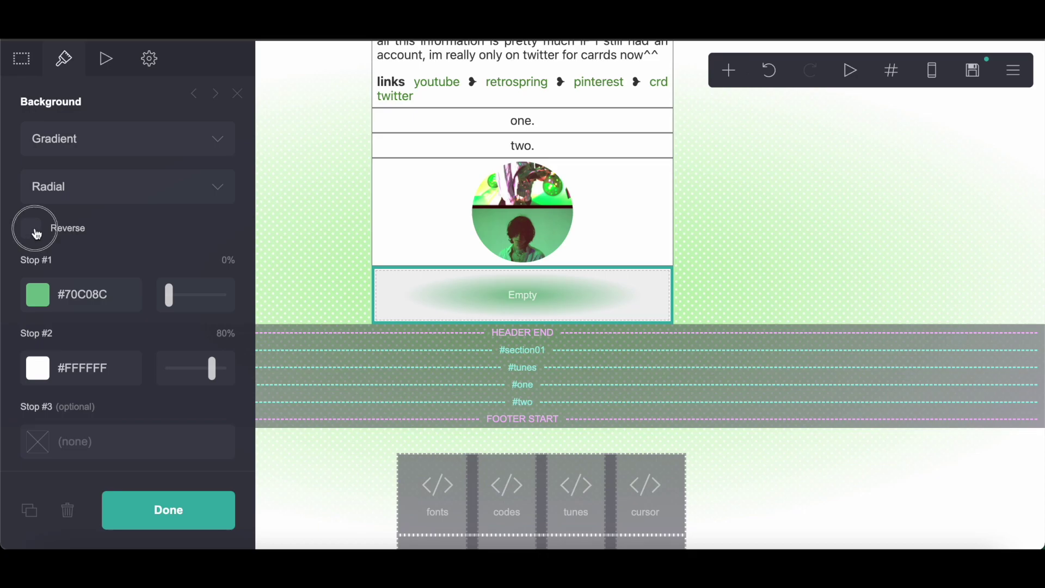
{"action": "left_click", "coordinate": [32, 229]}
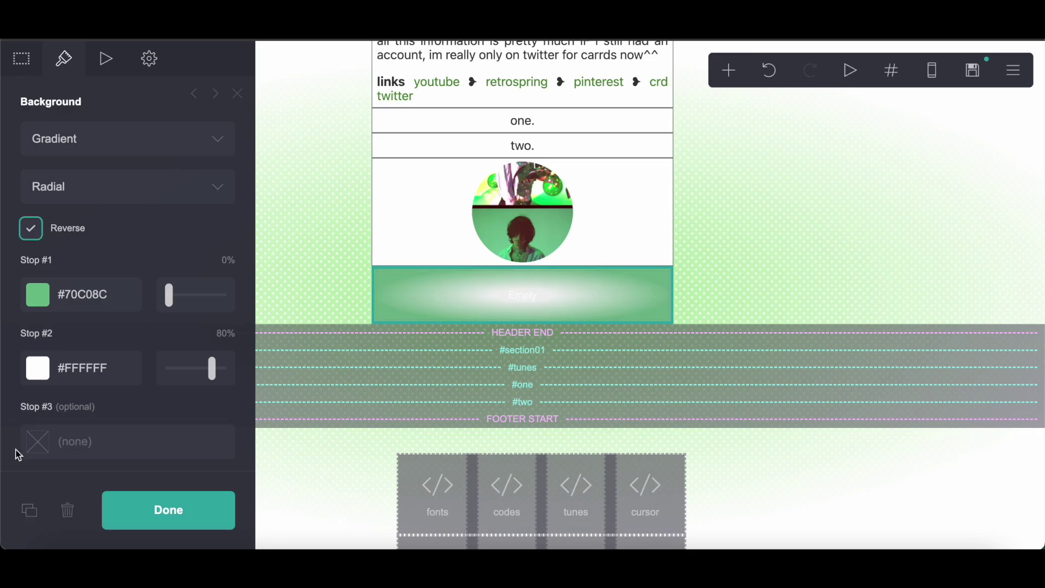
Step: Insert an icons element in the gradient container and consult the icon values in the settings document
{"action": "left_click", "coordinate": [729, 71]}
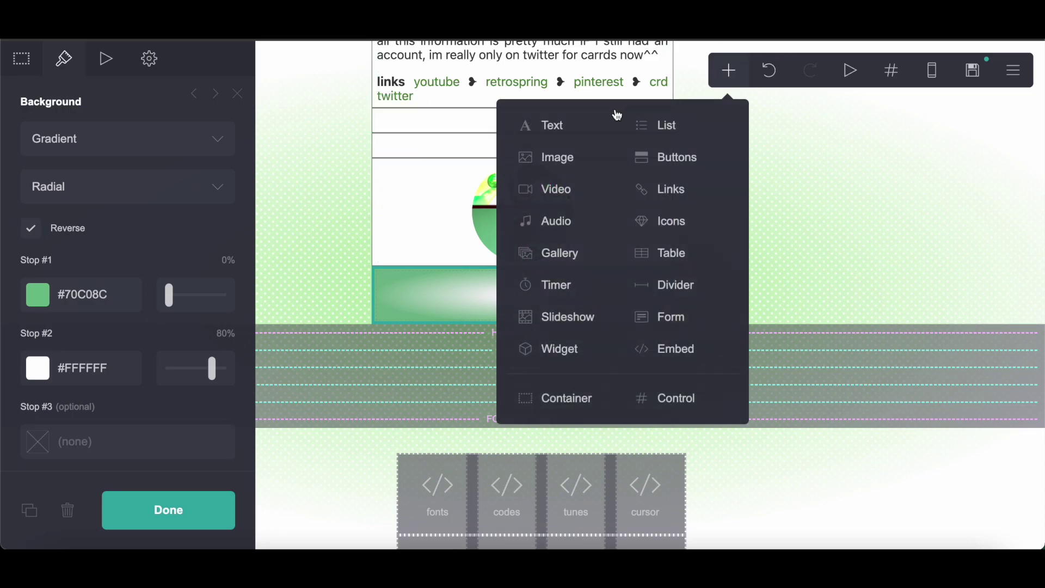
{"action": "left_click", "coordinate": [663, 224]}
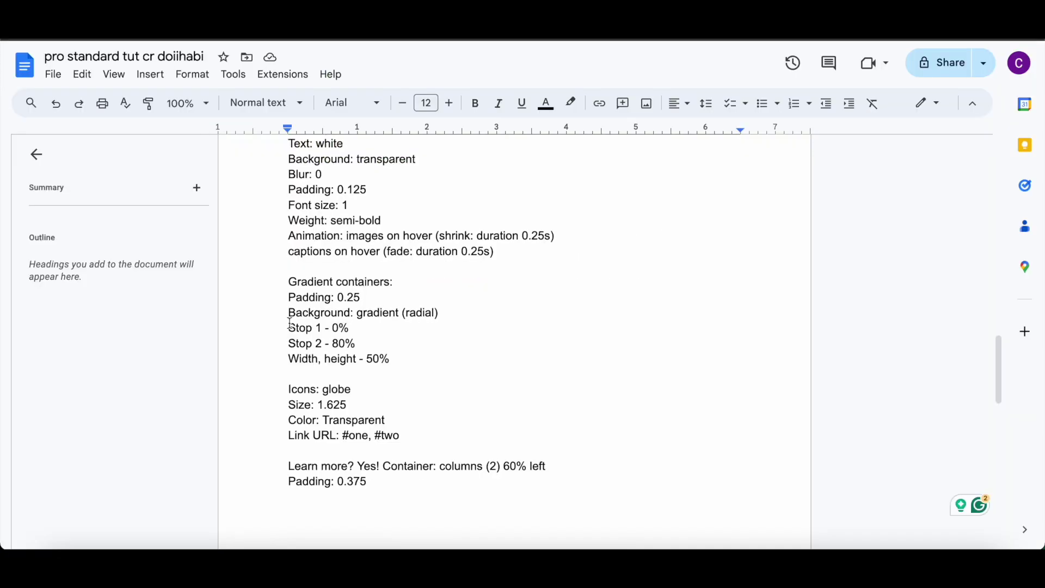
{"action": "scroll", "coordinate": [290, 325], "scroll_direction": "down", "scroll_amount": 1}
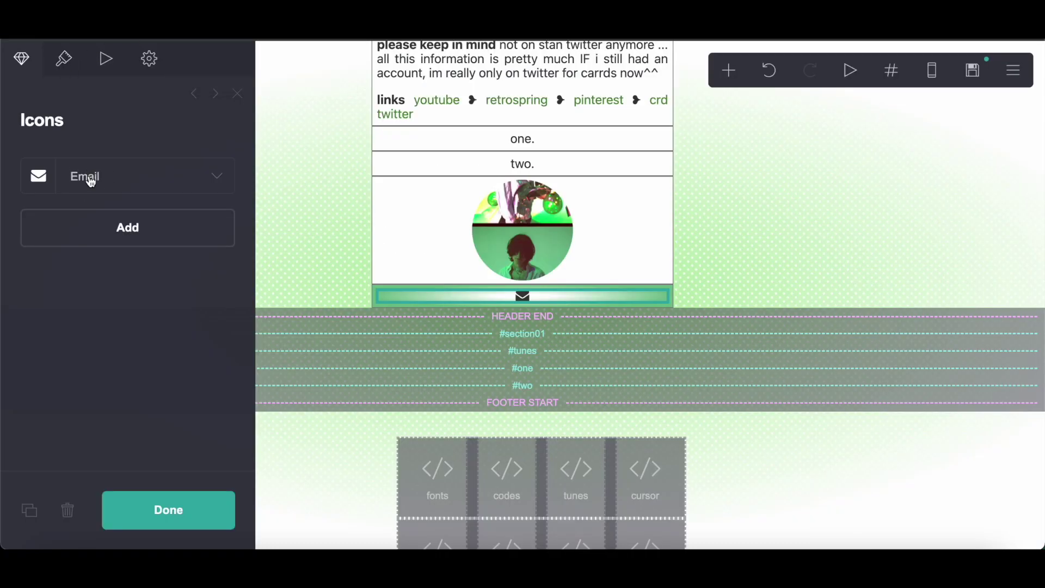
Step: Change the icon's type from Email to Globe
{"action": "left_click", "coordinate": [90, 182]}
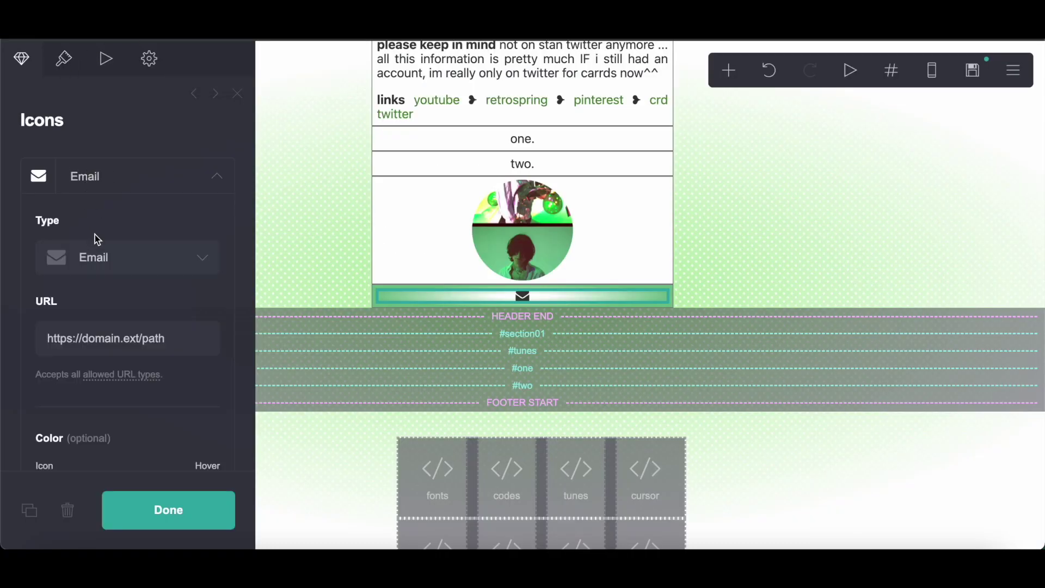
{"action": "left_click", "coordinate": [95, 242]}
{"action": "scroll", "coordinate": [96, 256], "scroll_direction": "down", "scroll_amount": 2}
{"action": "scroll", "coordinate": [95, 256], "scroll_direction": "down", "scroll_amount": 4}
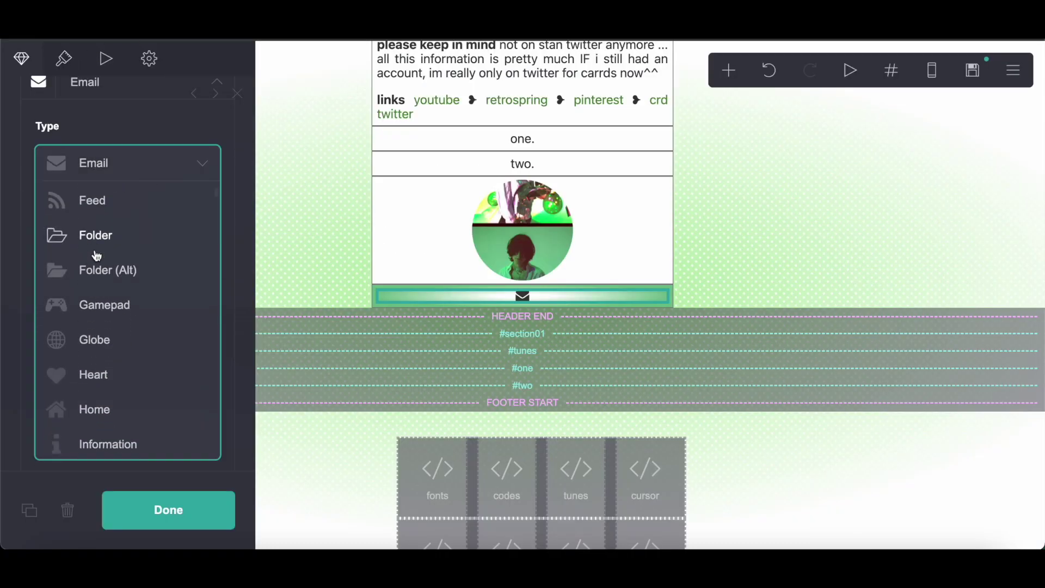
{"action": "left_click", "coordinate": [93, 298]}
Step: Set the globe icon's size to 1.625 and make its color fully transparent
{"action": "scroll", "coordinate": [209, 302], "scroll_direction": "down", "scroll_amount": 3}
{"action": "left_click", "coordinate": [211, 290]}
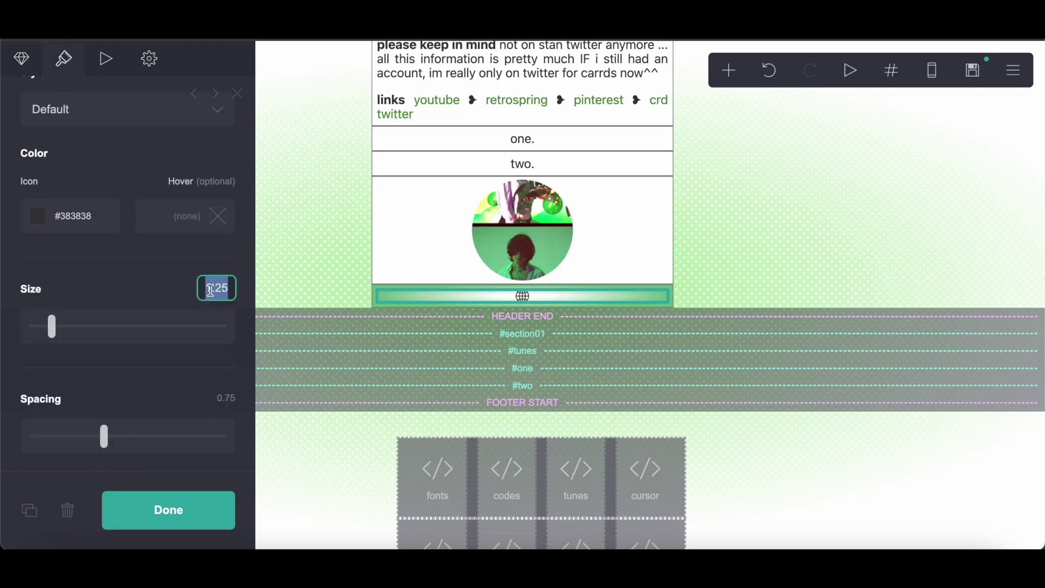
{"action": "type", "text": "1.625"}
{"action": "left_click", "coordinate": [69, 210]}
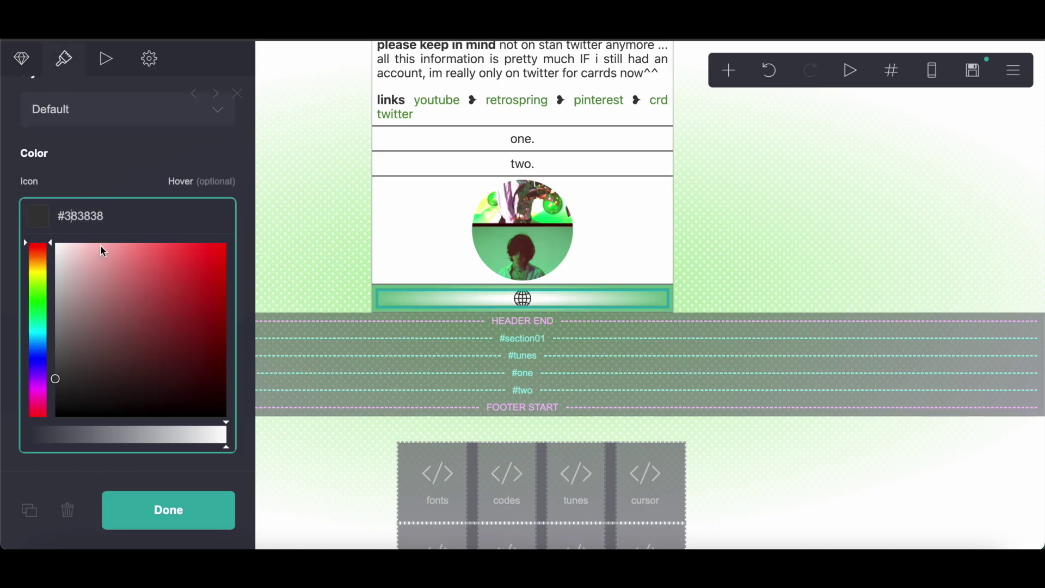
{"action": "left_click_drag", "start_coordinate": [100, 247], "coordinate": [19, 228]}
{"action": "left_click_drag", "start_coordinate": [211, 439], "coordinate": [3, 426]}
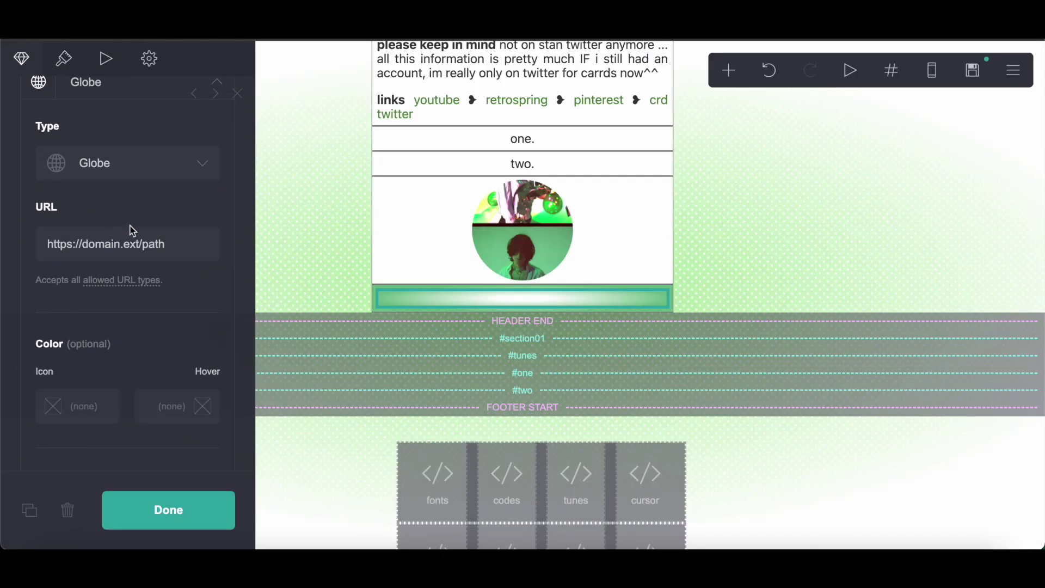
Step: Set the globe icon's link URL to #one
{"action": "left_click", "coordinate": [189, 254]}
{"action": "key", "text": "ctrl+a"}
{"action": "type", "text": "#one"}
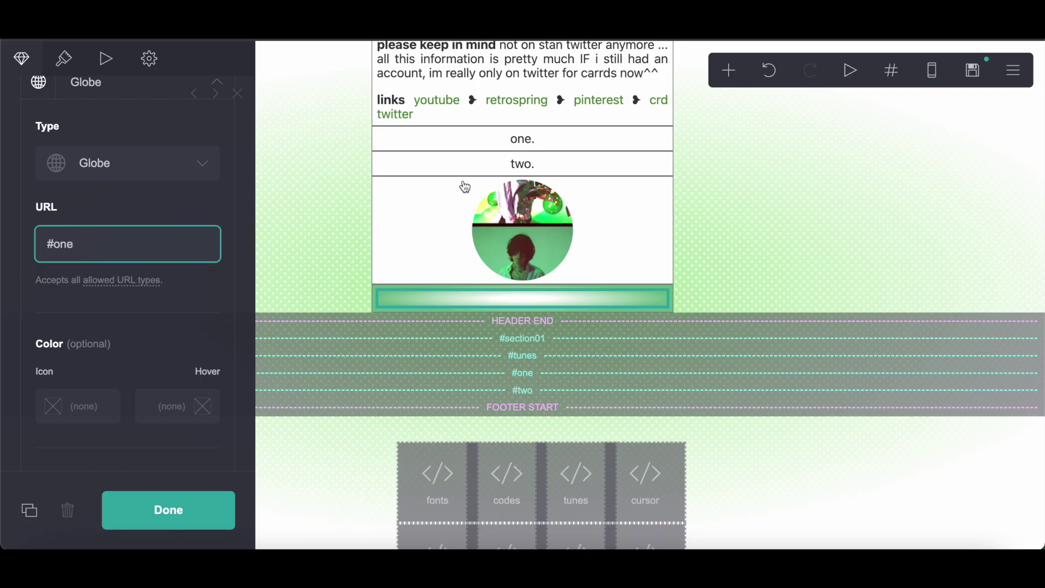
Step: Duplicate the gradient container and link the copy's globe icon to #two
{"action": "left_click", "coordinate": [433, 294]}
{"action": "left_click", "coordinate": [21, 512]}
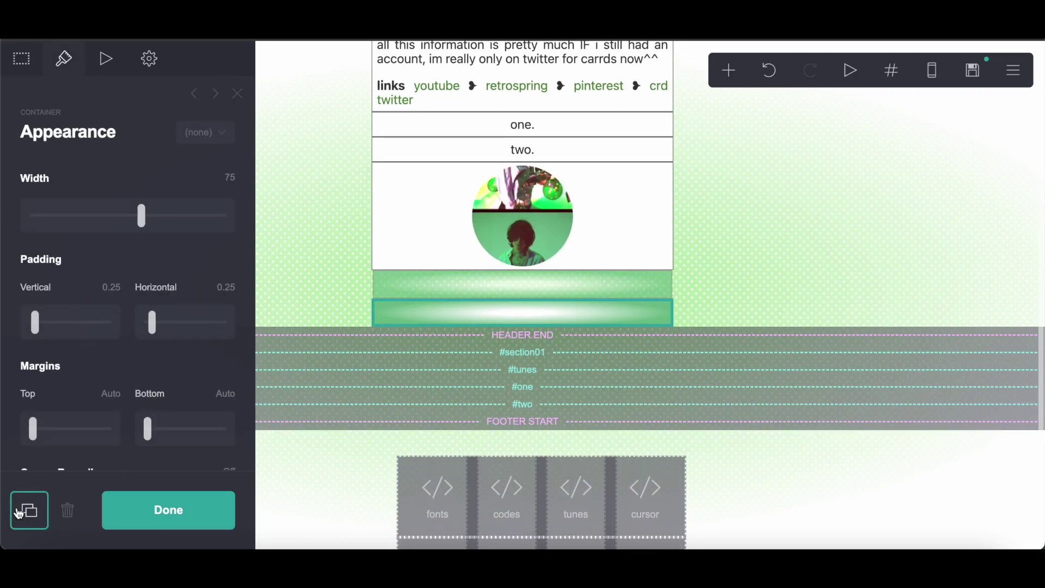
{"action": "left_click", "coordinate": [514, 304]}
{"action": "scroll", "coordinate": [83, 160], "scroll_direction": "up", "scroll_amount": 5}
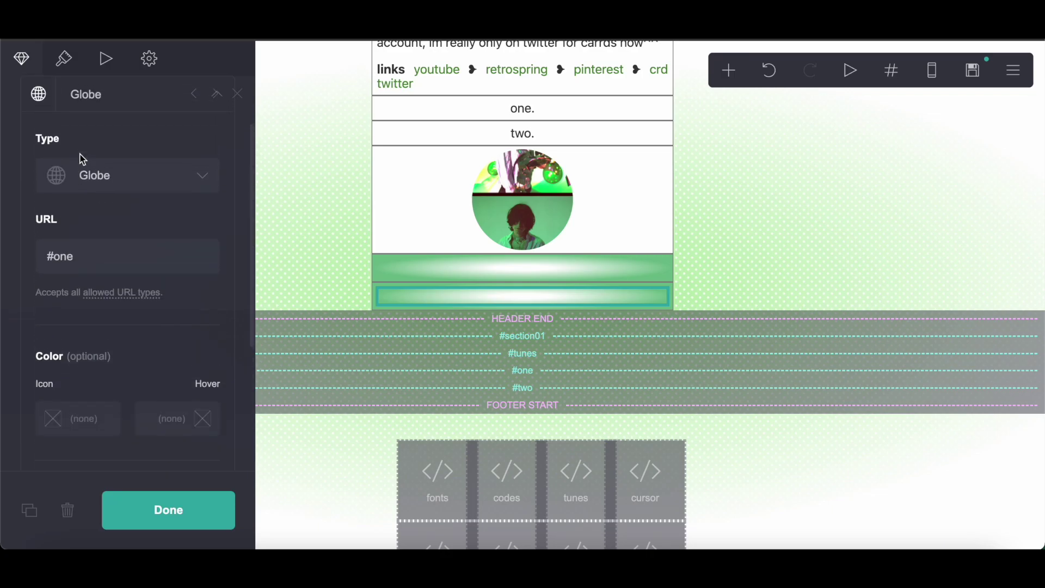
{"action": "left_click", "coordinate": [89, 272]}
{"action": "key", "text": "BackSpace"}
{"action": "key", "text": "BackSpace"}
{"action": "key", "text": "BackSpace"}
{"action": "type", "text": "tw"}
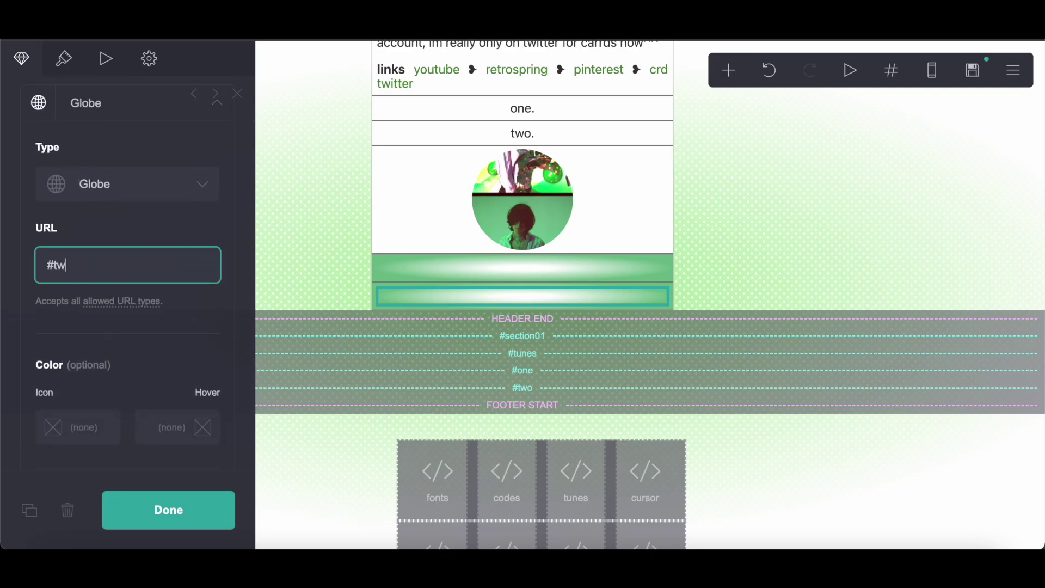
{"action": "type", "text": "o"}
{"action": "left_click", "coordinate": [185, 511]}
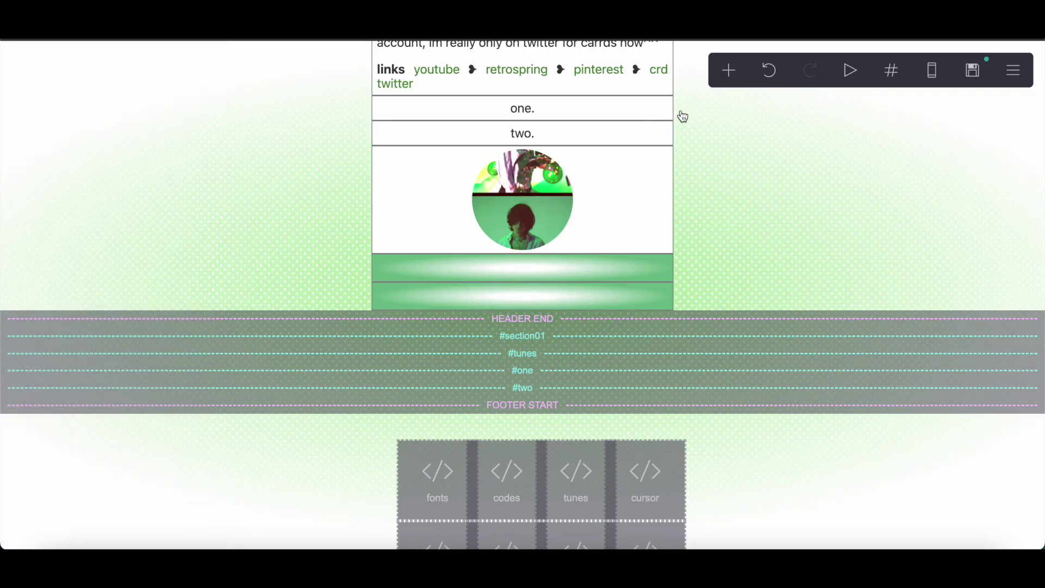
{"action": "left_click", "coordinate": [729, 70]}
{"action": "left_click", "coordinate": [534, 405]}
{"action": "left_click_drag", "start_coordinate": [481, 487], "coordinate": [585, 164]}
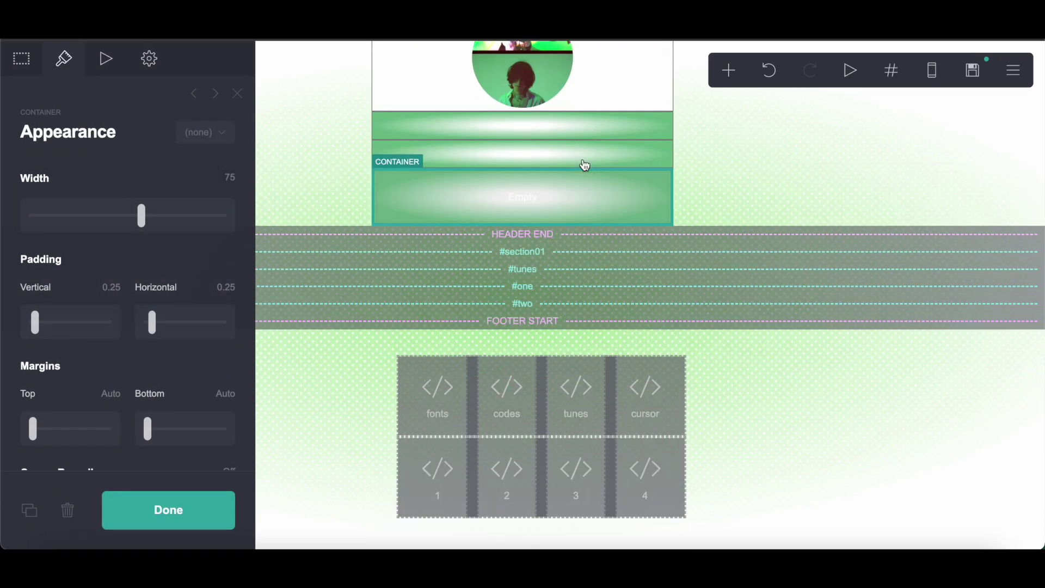
{"action": "left_click", "coordinate": [69, 516]}
Step: Insert a plain container based on the gallery container beneath the gradient containers and consult the "Learn more?" container values in the settings document
{"action": "scroll", "coordinate": [389, 234], "scroll_direction": "up", "scroll_amount": 2}
{"action": "left_click", "coordinate": [399, 161]}
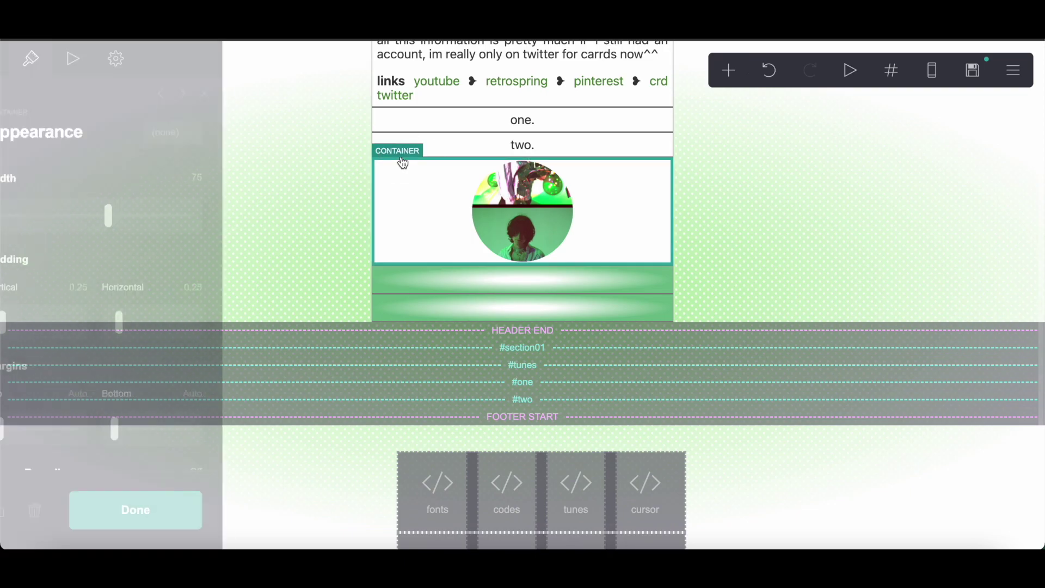
{"action": "left_click", "coordinate": [727, 76]}
{"action": "left_click", "coordinate": [583, 393]}
{"action": "left_click_drag", "start_coordinate": [564, 368], "coordinate": [594, 378]}
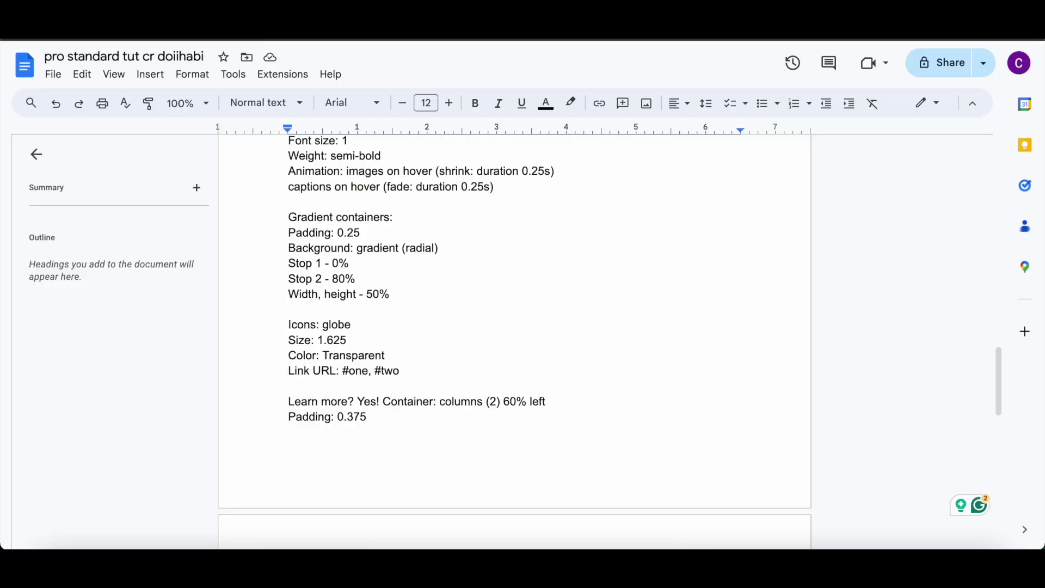
{"action": "scroll", "coordinate": [400, 271], "scroll_direction": "down", "scroll_amount": 3}
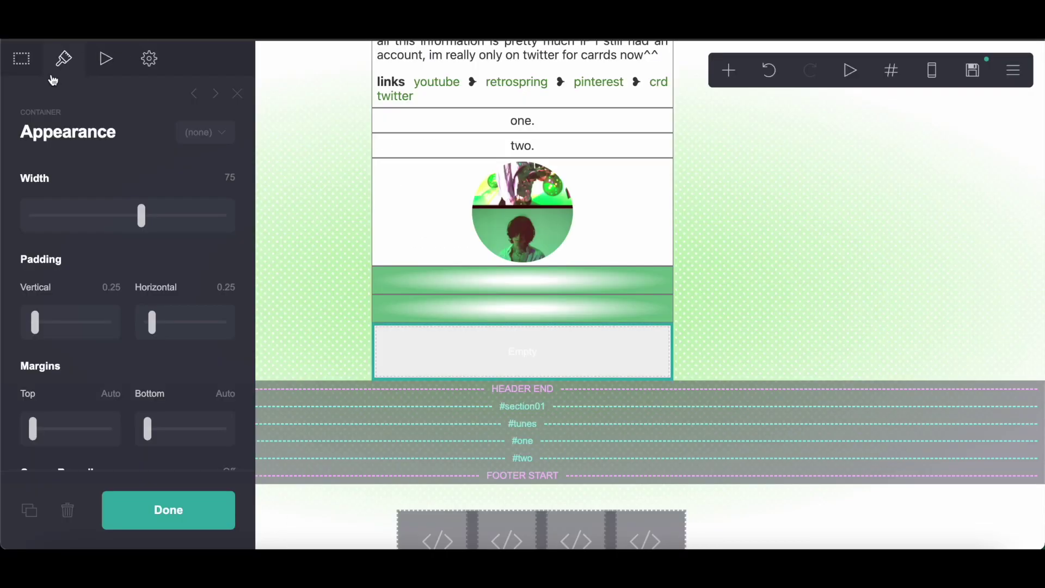
Step: Change the new container's type to Columns and set the left column's width to 60%
{"action": "left_click", "coordinate": [22, 58]}
{"action": "left_click", "coordinate": [82, 203]}
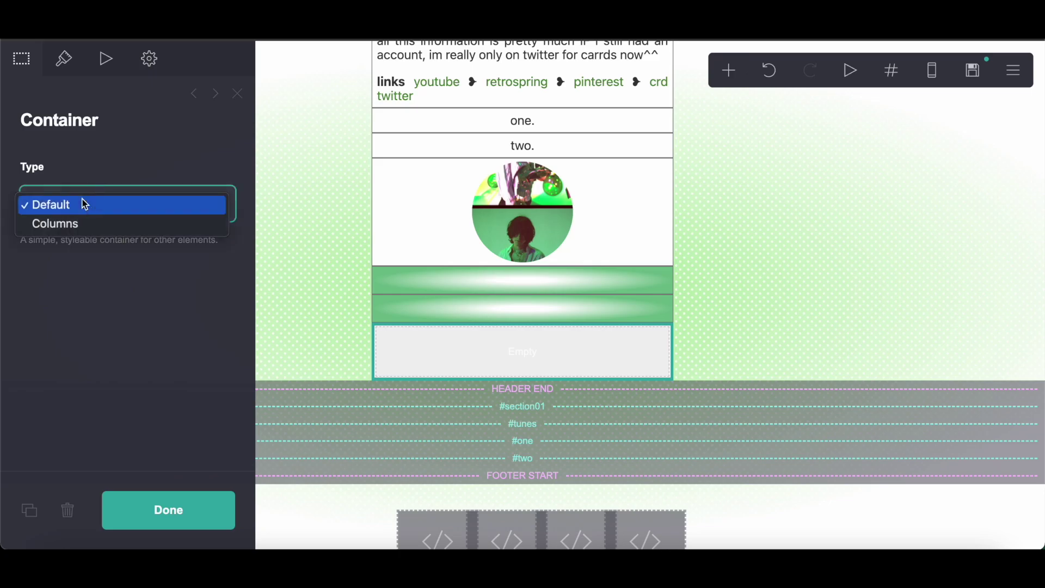
{"action": "left_click", "coordinate": [82, 222]}
{"action": "left_click", "coordinate": [82, 316]}
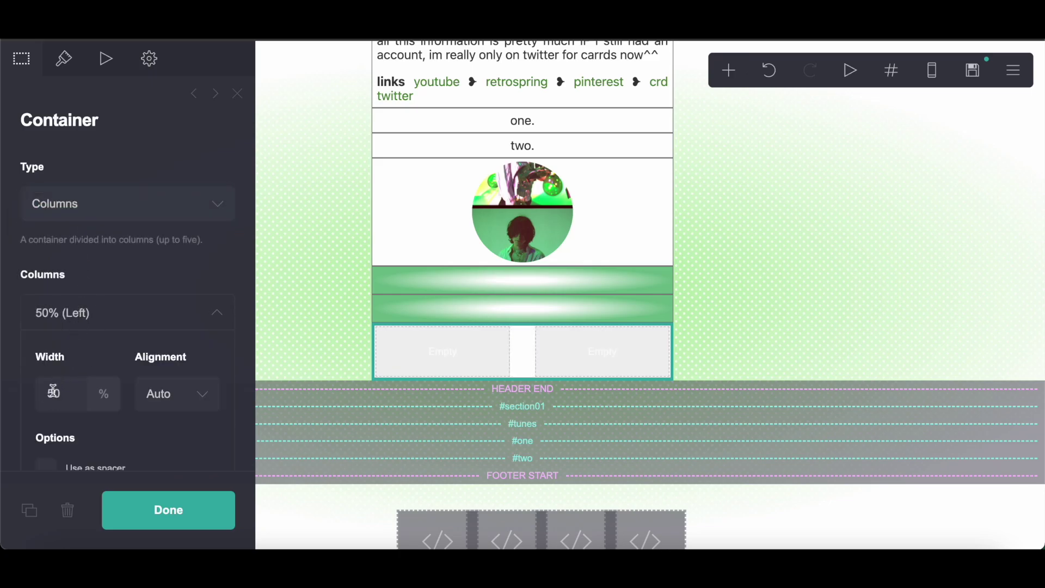
{"action": "type", "text": "60"}
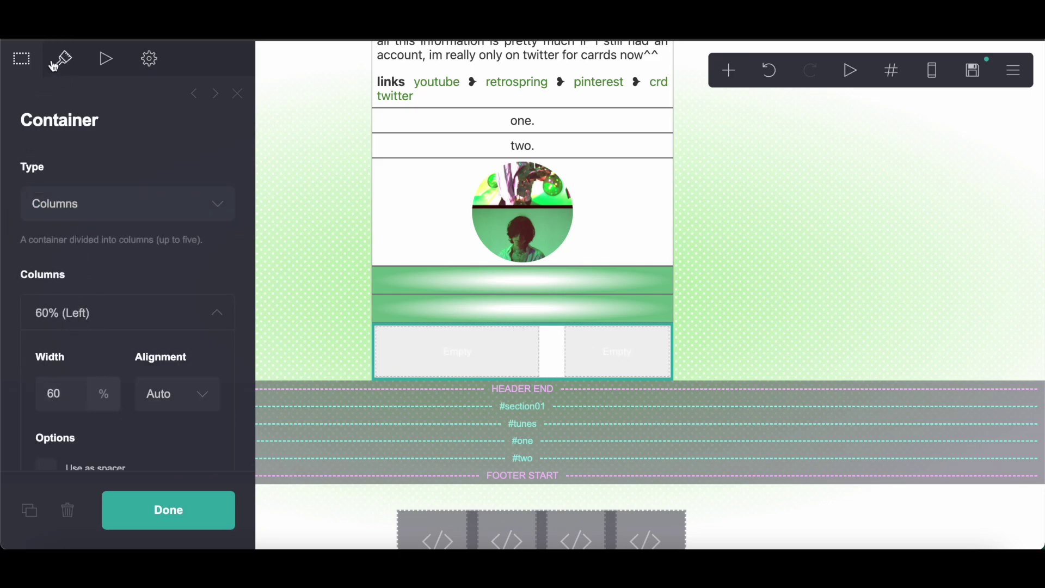
Step: Set the columns container's gutters to 0
{"action": "left_click", "coordinate": [62, 58]}
{"action": "type", "text": "0"}
{"action": "key", "text": "Return"}
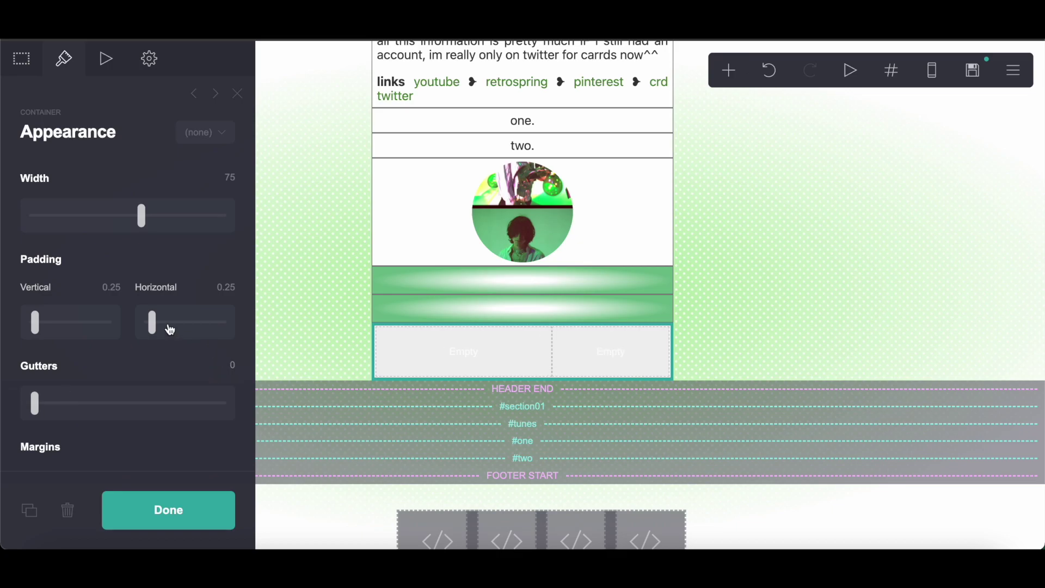
Step: Check the padding value in the settings document and set the columns container's vertical and horizontal padding to 0.375
{"action": "key", "text": "ctrl+Tab"}
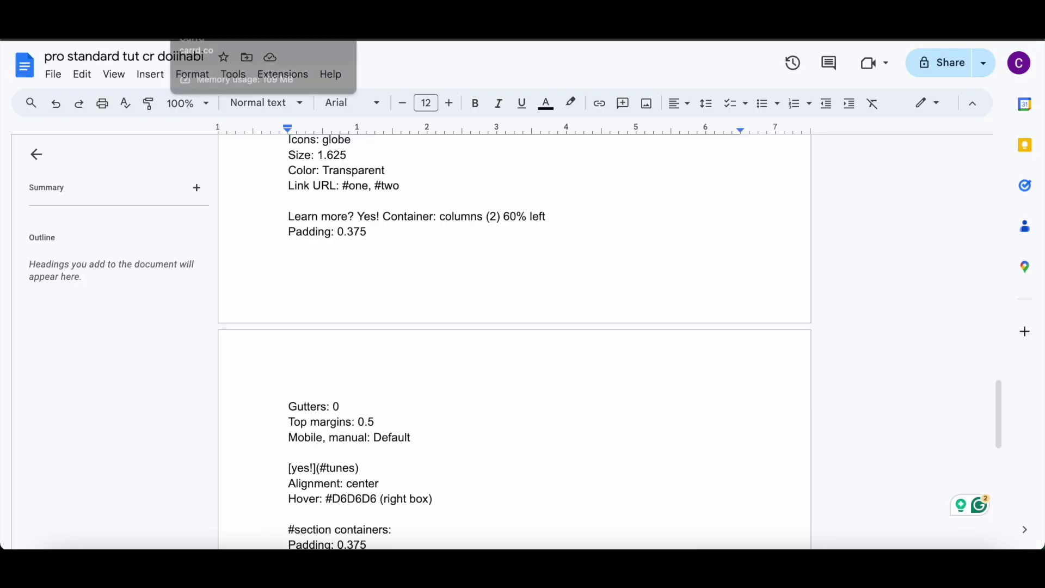
{"action": "key", "text": "ctrl+Tab"}
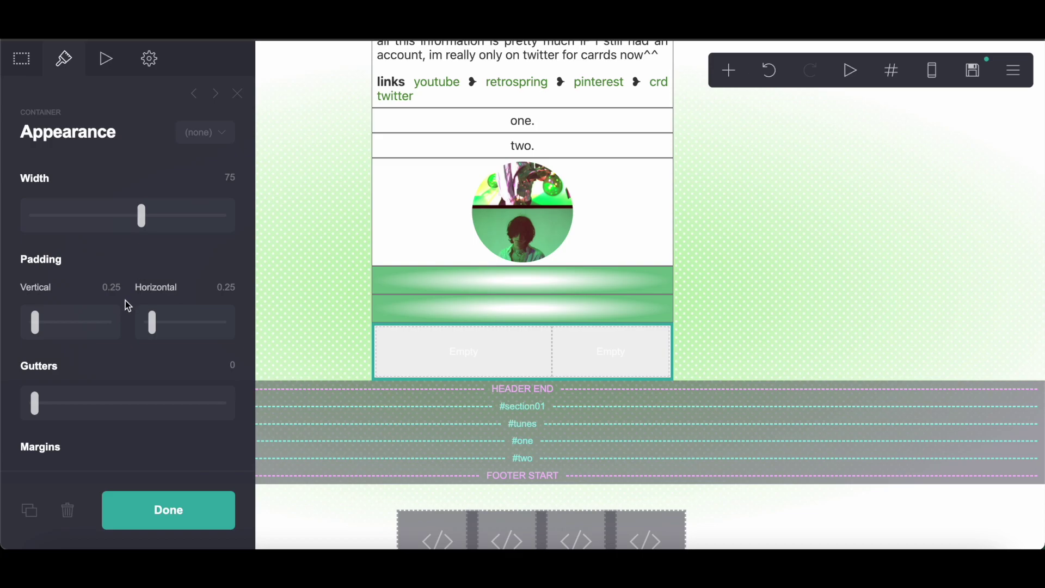
{"action": "type", "text": ".375"}
{"action": "key", "text": "Return"}
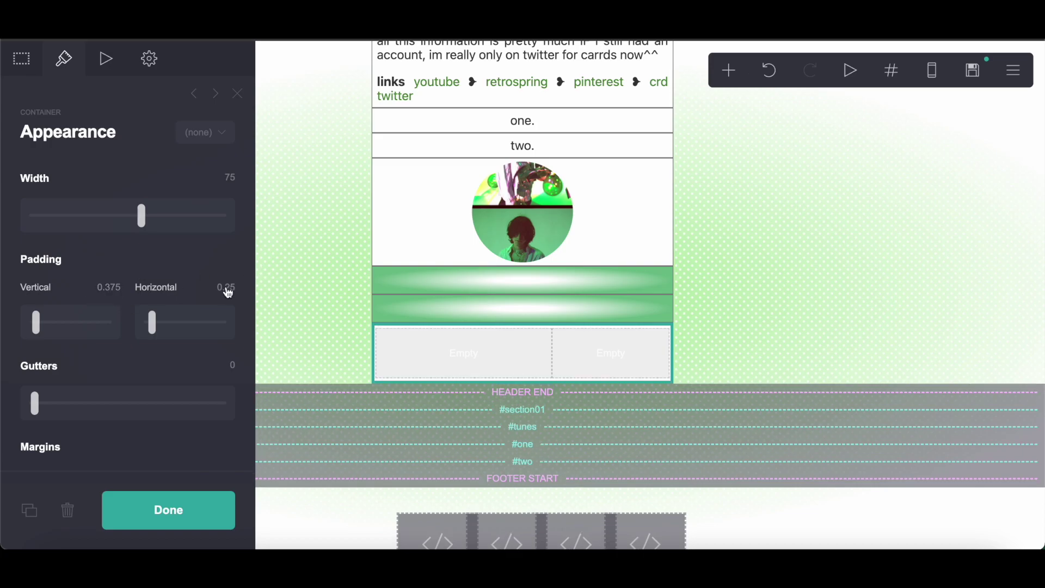
{"action": "scroll", "coordinate": [168, 401], "scroll_direction": "down", "scroll_amount": 9}
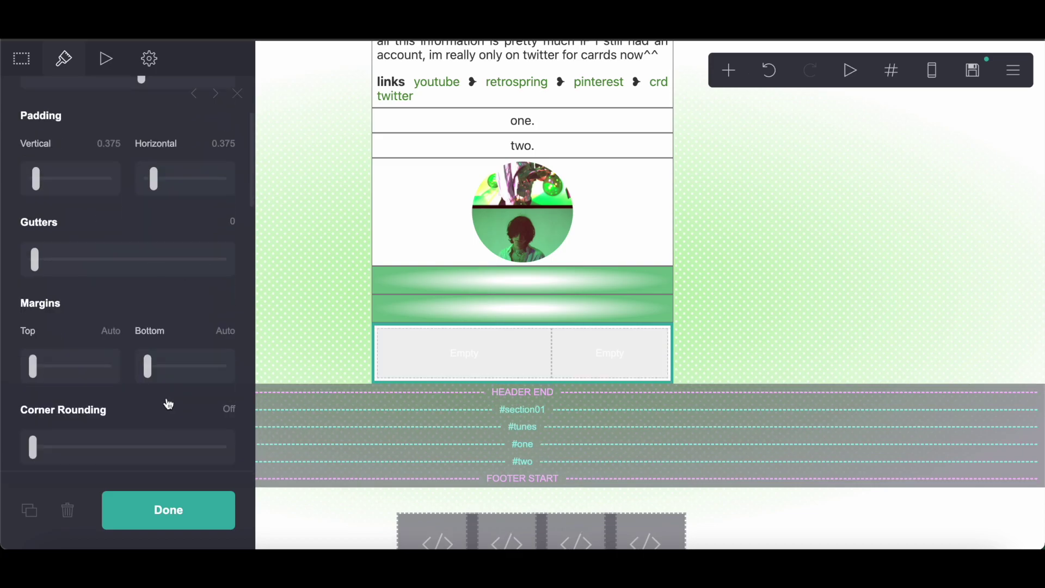
Step: Set the columns container's top margin to 0.5
{"action": "scroll", "coordinate": [132, 271], "scroll_direction": "down", "scroll_amount": 3}
{"action": "scroll", "coordinate": [131, 271], "scroll_direction": "up", "scroll_amount": 5}
{"action": "scroll", "coordinate": [131, 271], "scroll_direction": "up", "scroll_amount": 1}
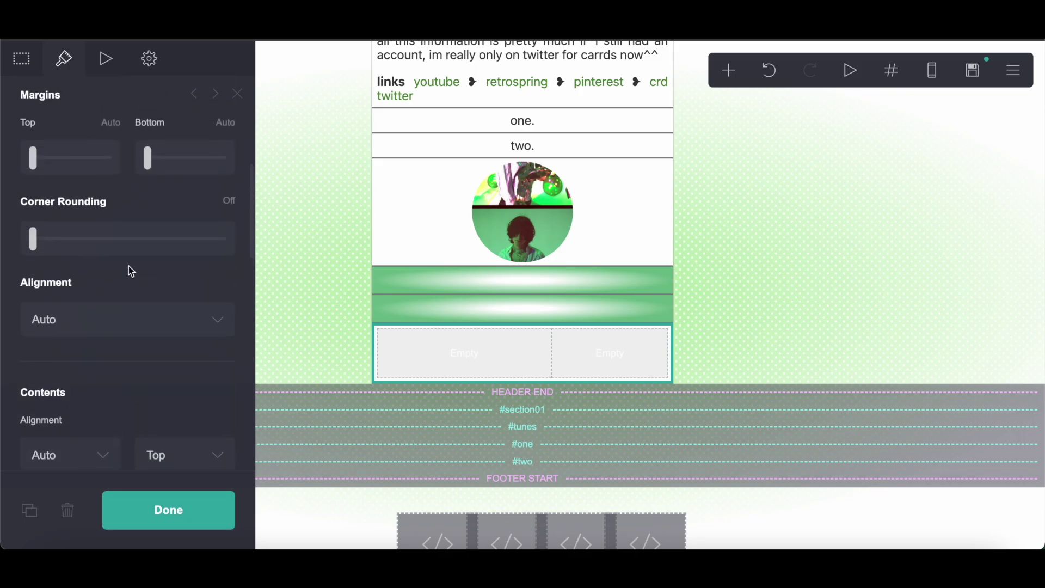
{"action": "left_click", "coordinate": [109, 122]}
{"action": "key", "text": "Return"}
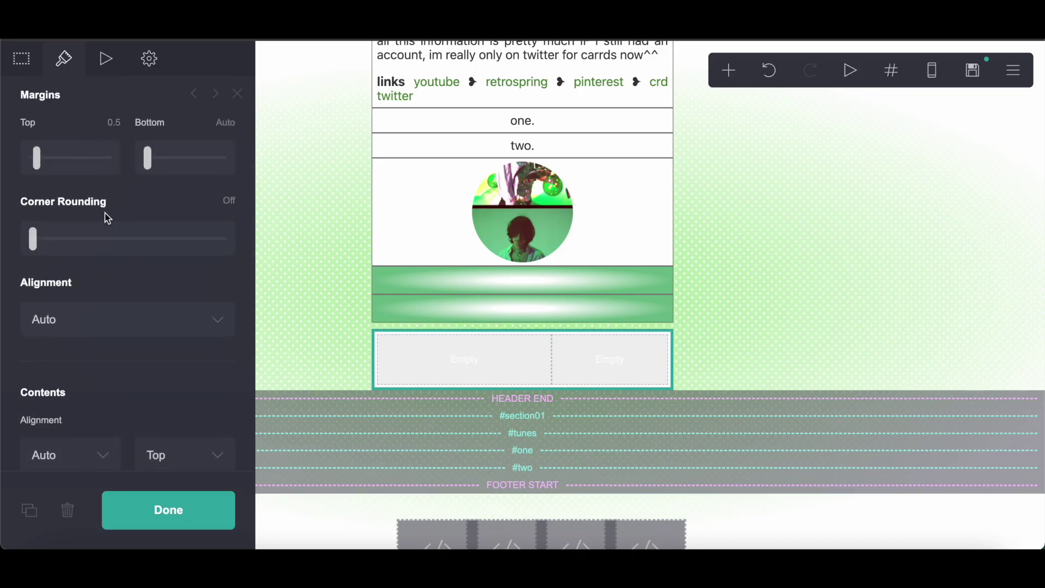
Step: Switch the columns container's mobile settings to manual with the Default layout and compare them with the settings document
{"action": "scroll", "coordinate": [105, 215], "scroll_direction": "down", "scroll_amount": 10}
{"action": "left_click", "coordinate": [213, 385]}
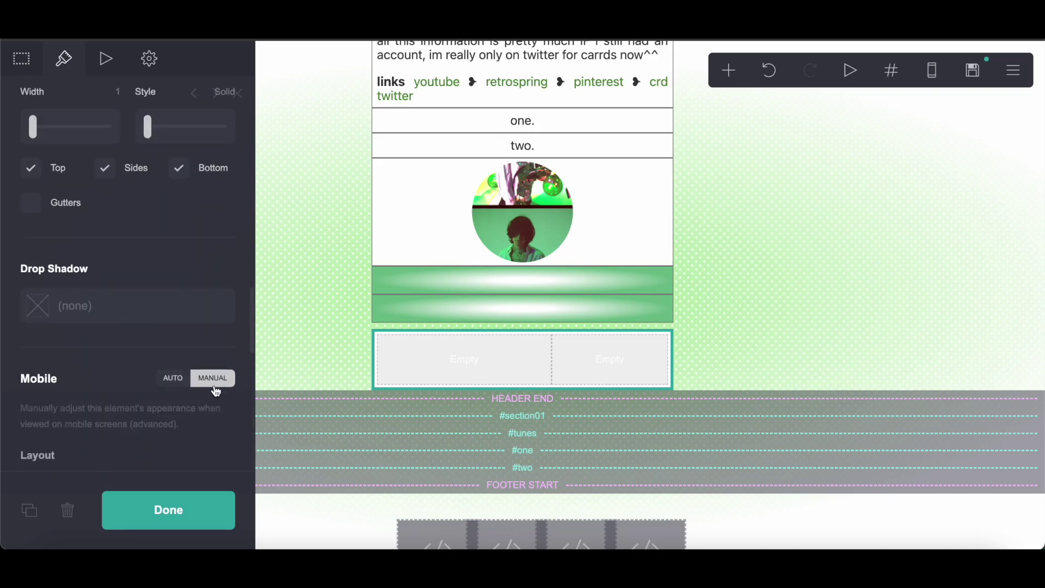
{"action": "scroll", "coordinate": [71, 299], "scroll_direction": "down", "scroll_amount": 4}
{"action": "left_click", "coordinate": [71, 293]}
{"action": "left_click", "coordinate": [68, 275]}
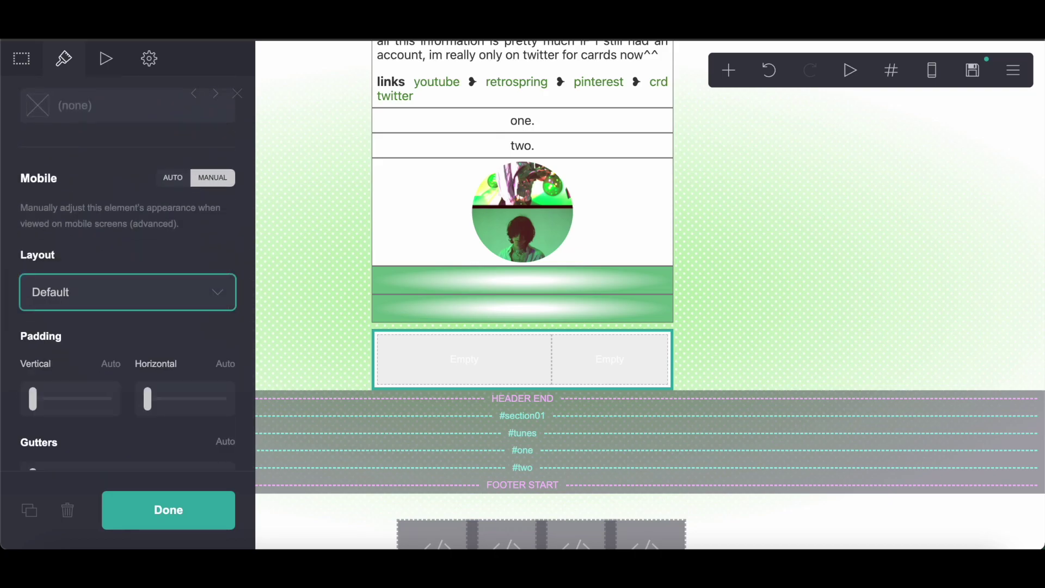
{"action": "key", "text": "super+Tab"}
{"action": "scroll", "coordinate": [335, 408], "scroll_direction": "down", "scroll_amount": 5}
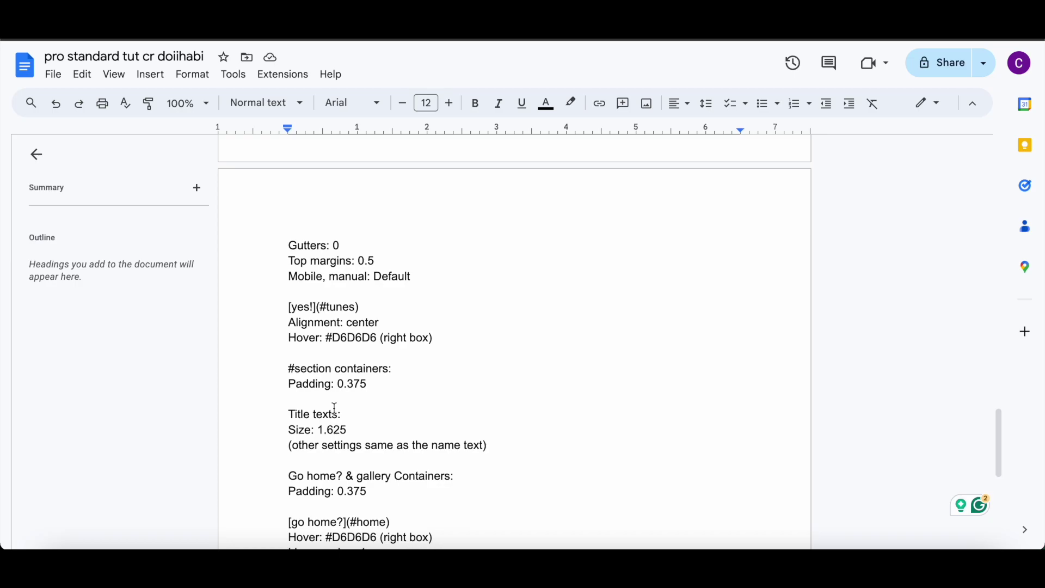
{"action": "key", "text": "super+Tab"}
Step: Add a text element to the left column of the columns container
{"action": "left_click", "coordinate": [479, 93]}
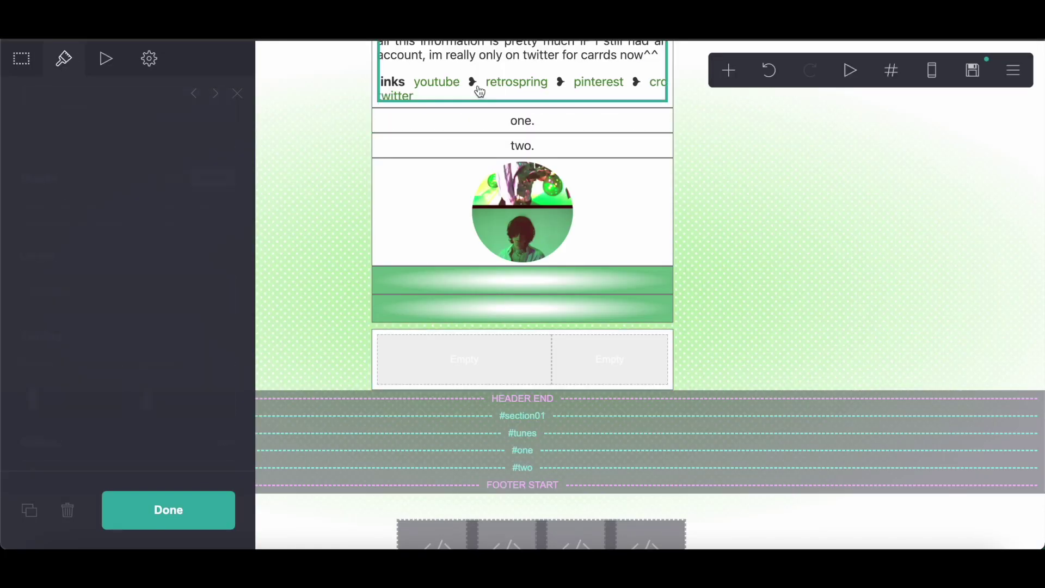
{"action": "left_click", "coordinate": [728, 70]}
{"action": "left_click", "coordinate": [610, 128]}
{"action": "left_click_drag", "start_coordinate": [428, 214], "coordinate": [507, 483]}
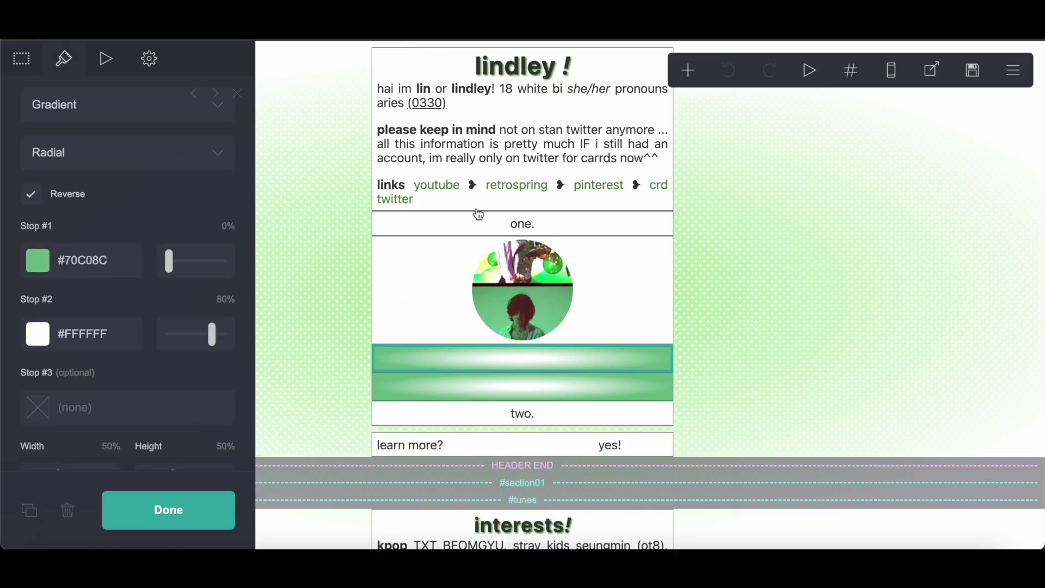
Step: Copy "learn more?" from the example site and replace the new text element's content with it
{"action": "left_click", "coordinate": [429, 444]}
{"action": "left_click_drag", "start_coordinate": [117, 176], "coordinate": [31, 177]}
{"action": "key", "text": "super+c"}
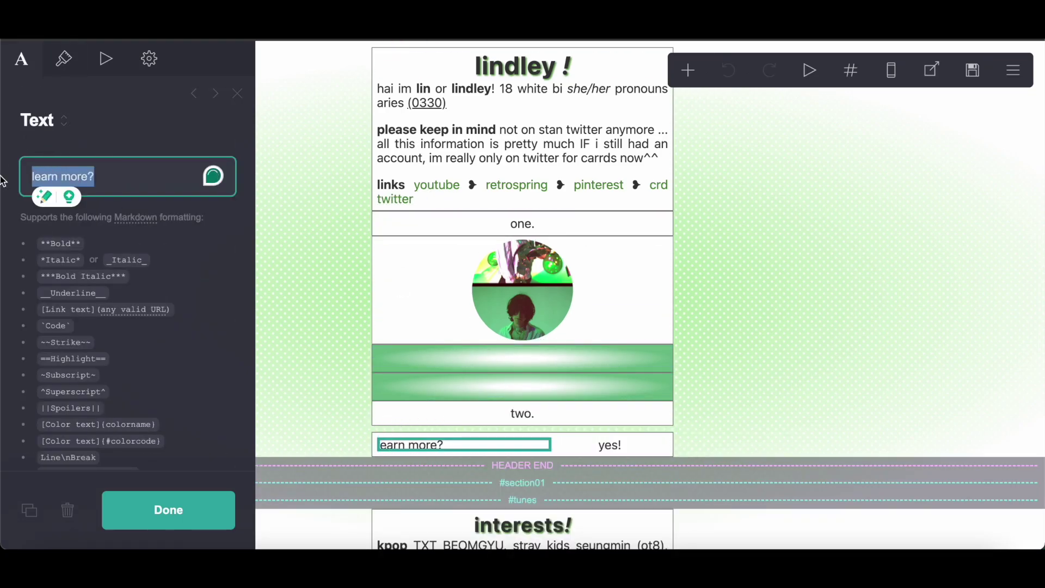
{"action": "right_click", "coordinate": [80, 178]}
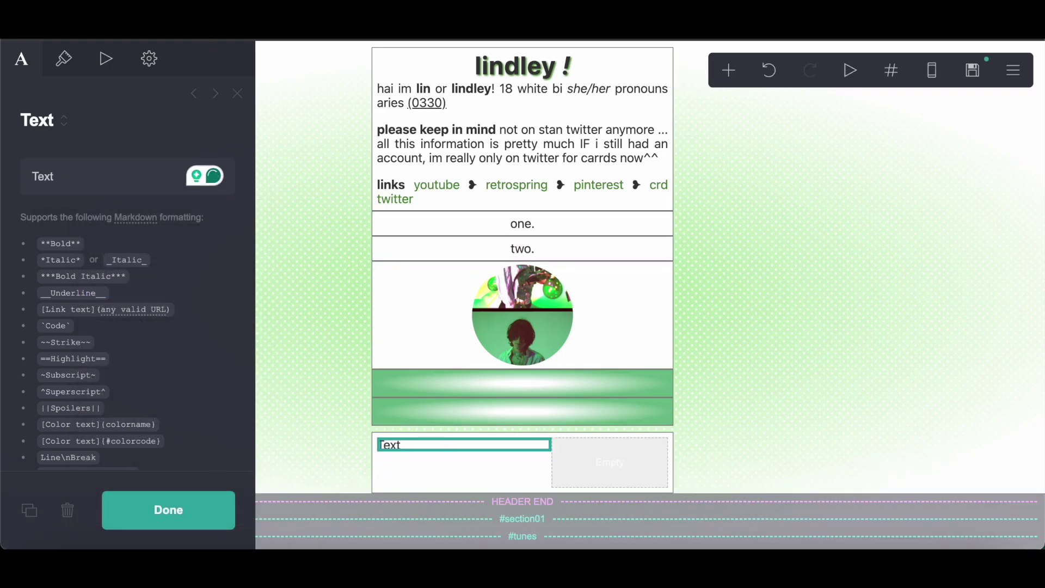
{"action": "left_click_drag", "start_coordinate": [103, 176], "coordinate": [25, 176]}
{"action": "right_click", "coordinate": [55, 177]}
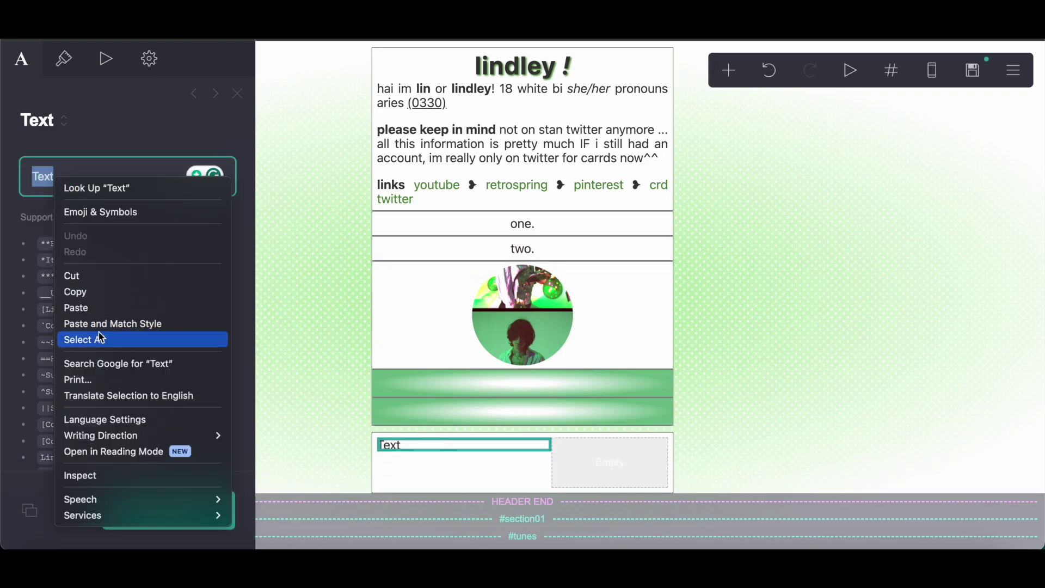
{"action": "left_click", "coordinate": [87, 308]}
Step: Duplicate the "learn more?" text and place the copy in the empty right column
{"action": "left_click", "coordinate": [29, 510]}
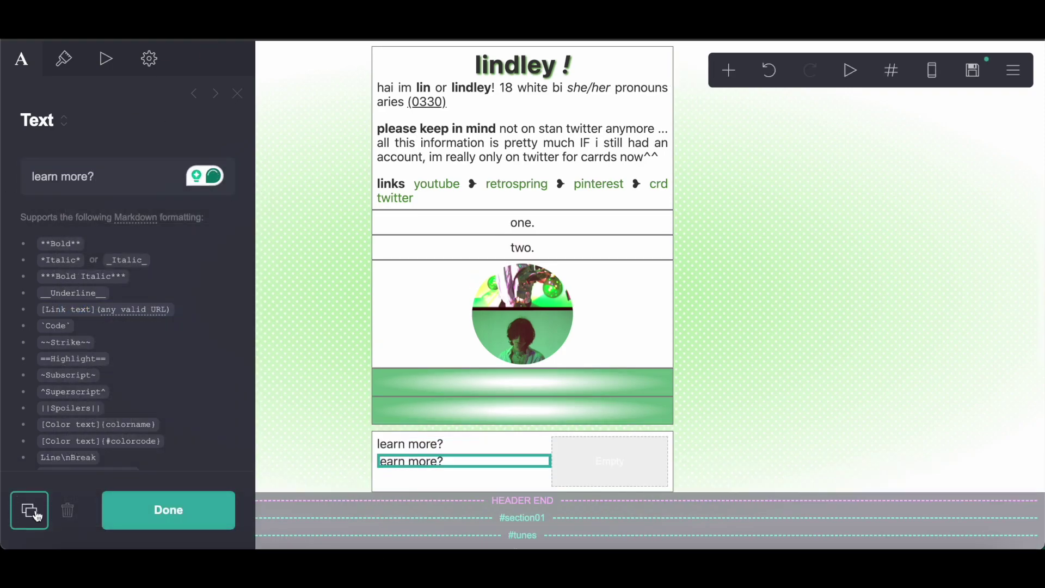
{"action": "scroll", "coordinate": [491, 312], "scroll_direction": "down", "scroll_amount": 3}
{"action": "left_click_drag", "start_coordinate": [479, 296], "coordinate": [590, 304]}
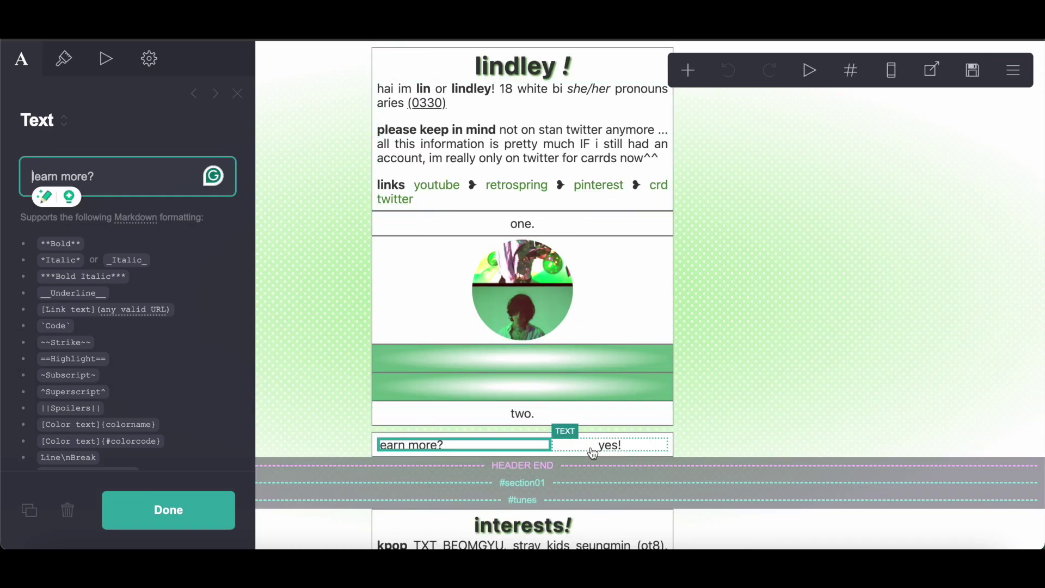
Step: Copy the link text "[yes!](#tunes)" from the example site and replace the right column's text with it
{"action": "left_click", "coordinate": [588, 445]}
{"action": "left_click", "coordinate": [134, 188]}
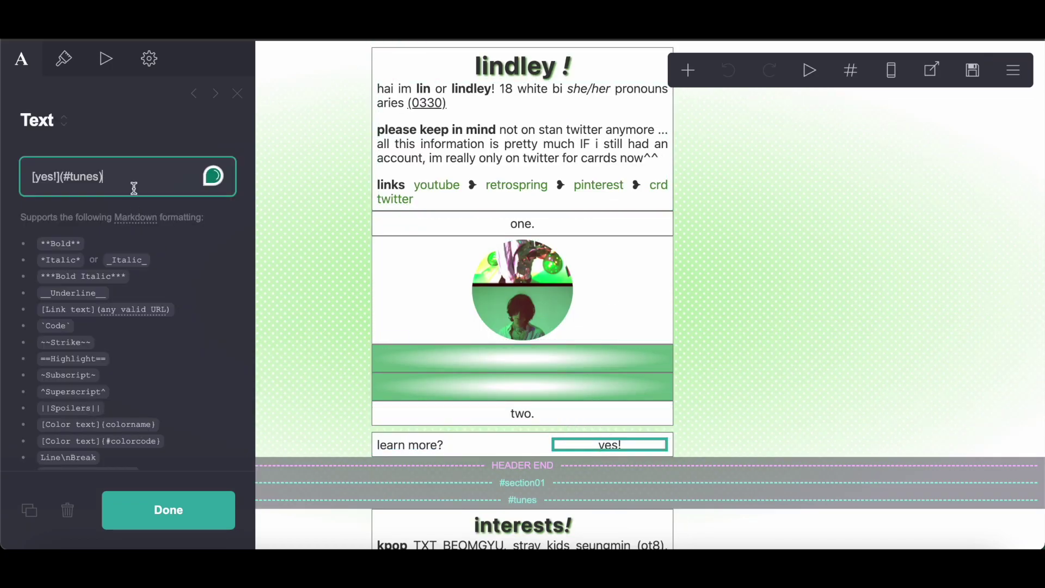
{"action": "left_click_drag", "start_coordinate": [106, 177], "coordinate": [4, 185]}
{"action": "right_click", "coordinate": [96, 180]}
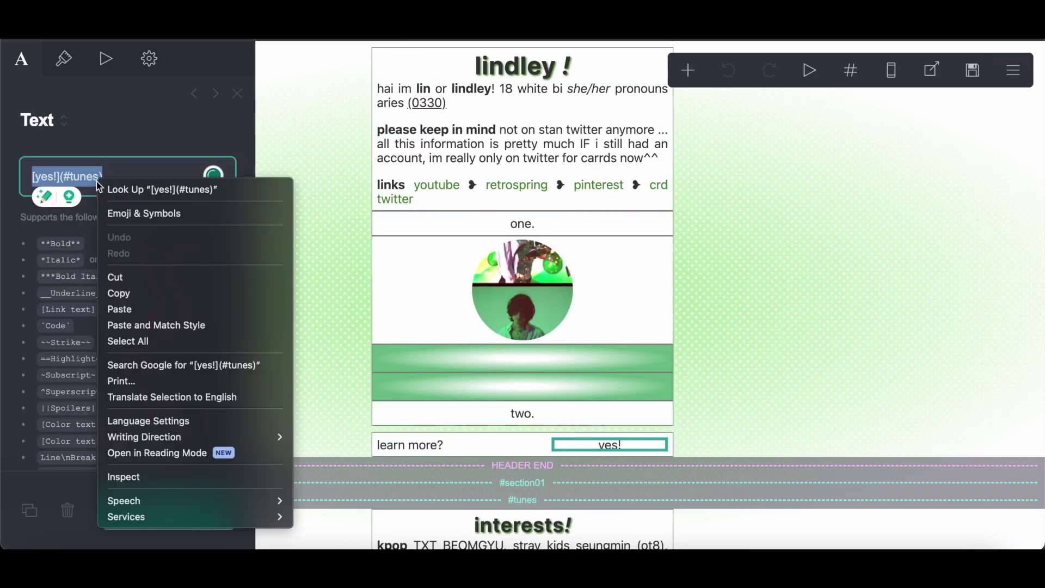
{"action": "left_click", "coordinate": [134, 294]}
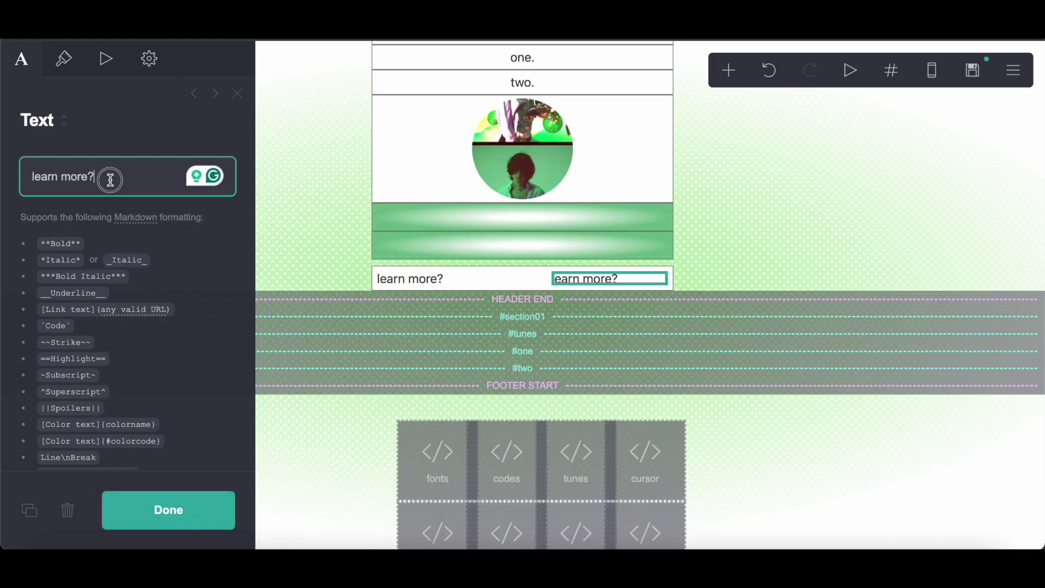
{"action": "left_click_drag", "start_coordinate": [107, 177], "coordinate": [6, 184]}
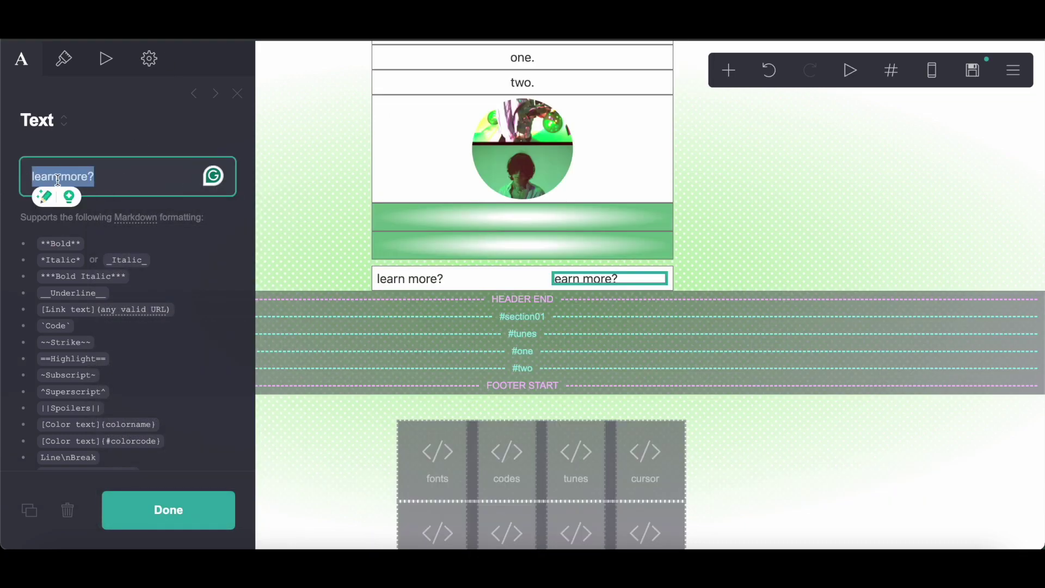
{"action": "right_click", "coordinate": [57, 179]}
{"action": "left_click", "coordinate": [96, 303]}
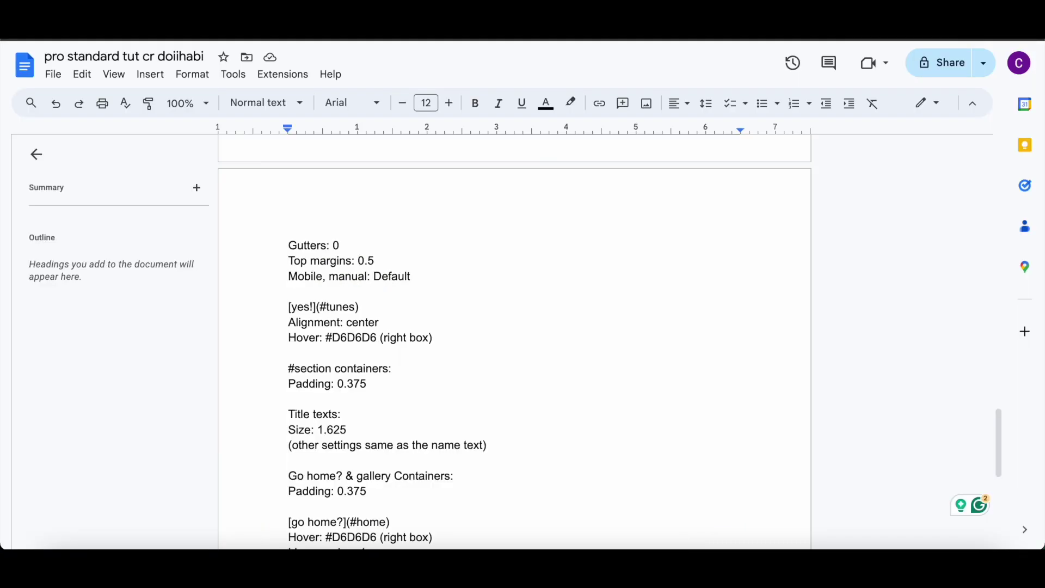
Step: Copy the hover color #D6D6D6 from the settings document and apply it as the "yes!" text's link hover color
{"action": "scroll", "coordinate": [386, 341], "scroll_direction": "down", "scroll_amount": 1}
{"action": "left_click_drag", "start_coordinate": [327, 325], "coordinate": [376, 327]}
{"action": "right_click", "coordinate": [351, 326]}
{"action": "left_click", "coordinate": [390, 207]}
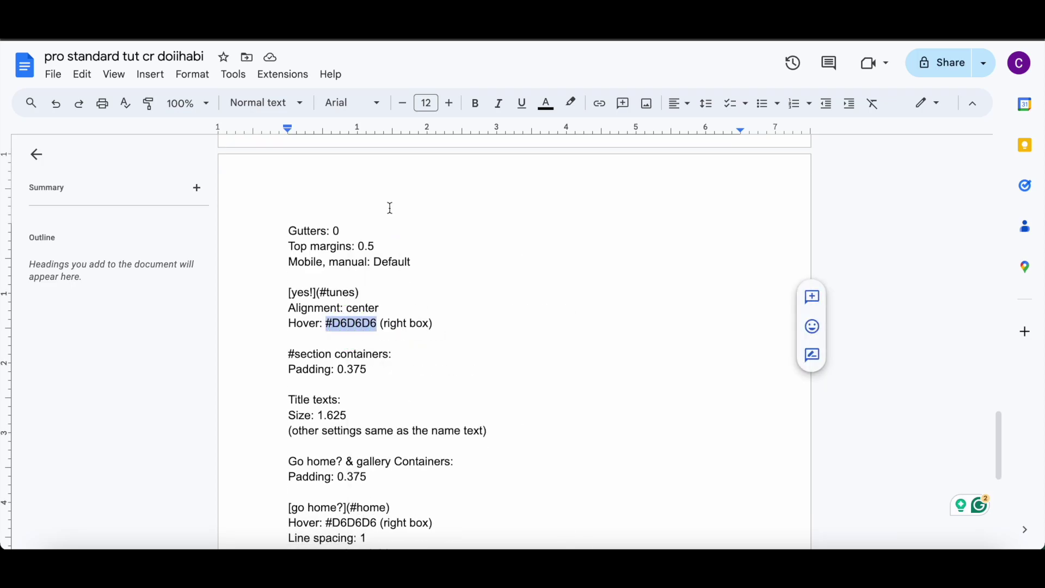
{"action": "key", "text": "super+Tab"}
{"action": "left_click", "coordinate": [81, 65]}
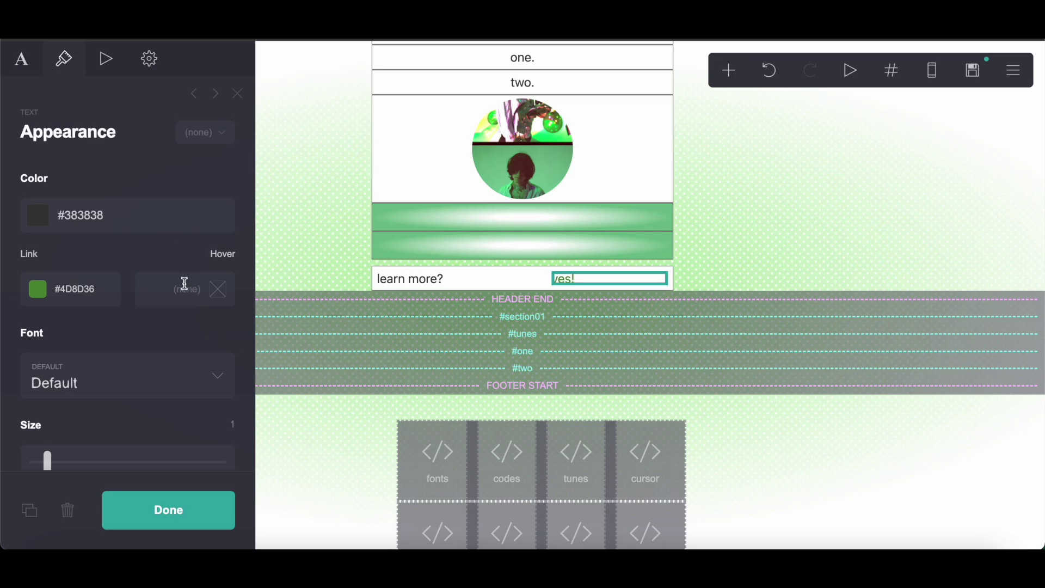
{"action": "left_click", "coordinate": [183, 286]}
{"action": "right_click", "coordinate": [183, 288]}
{"action": "left_click", "coordinate": [233, 389]}
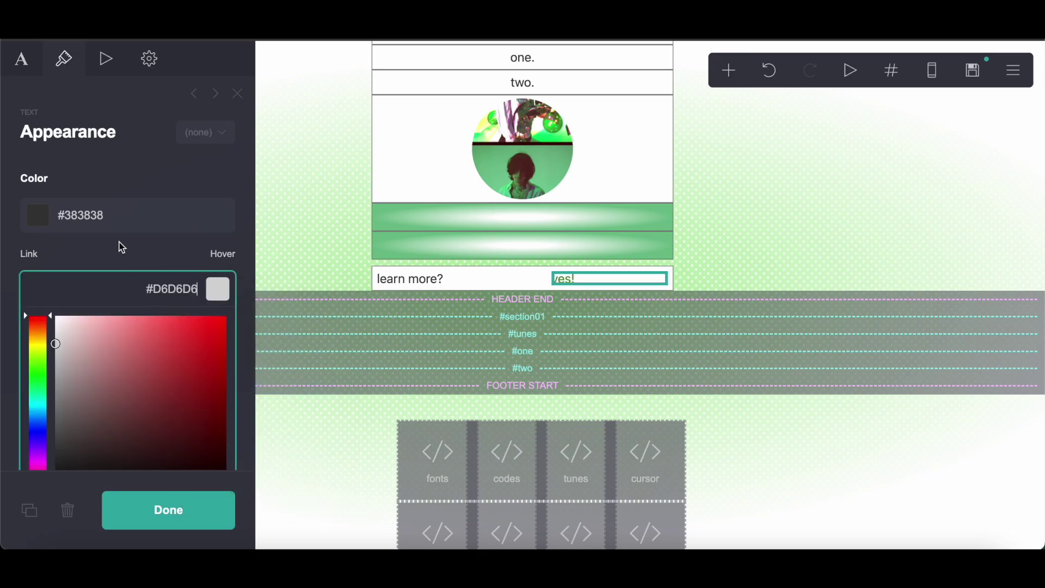
Step: Clear the "yes!" text's regular link color
{"action": "left_click", "coordinate": [122, 248]}
{"action": "left_click", "coordinate": [116, 289]}
{"action": "key", "text": "BackSpace"}
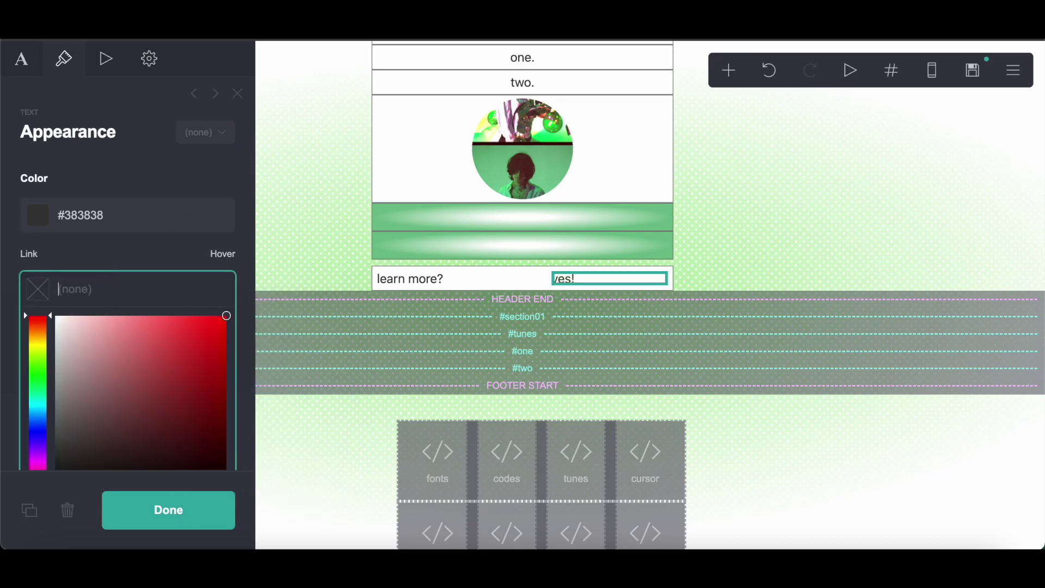
{"action": "left_click", "coordinate": [66, 260]}
Step: Set the "yes!" text's alignment to Center and finish editing it
{"action": "scroll", "coordinate": [64, 257], "scroll_direction": "down", "scroll_amount": 12}
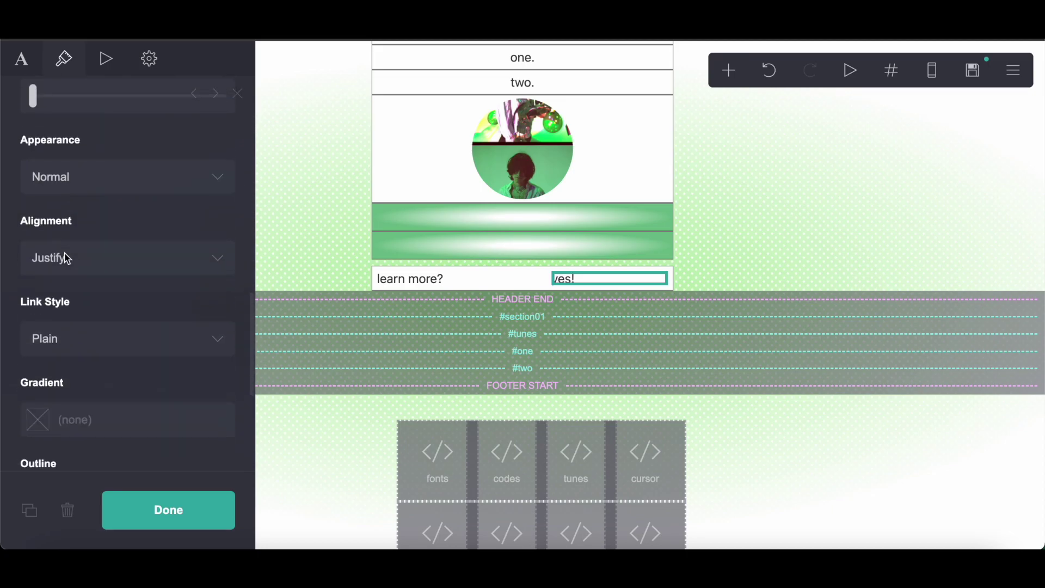
{"action": "left_click", "coordinate": [63, 249]}
{"action": "left_click", "coordinate": [64, 219]}
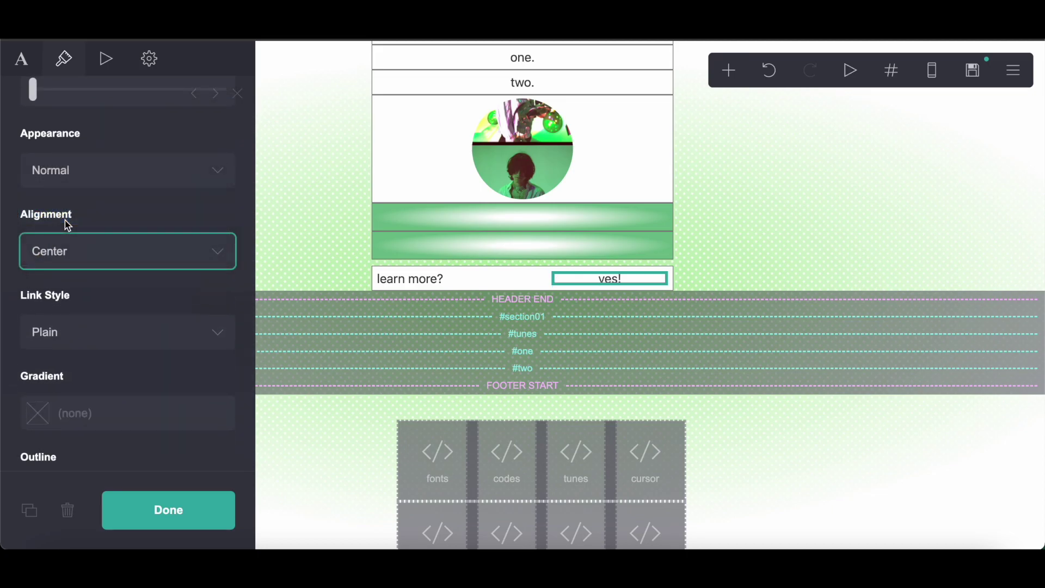
{"action": "left_click", "coordinate": [187, 504]}
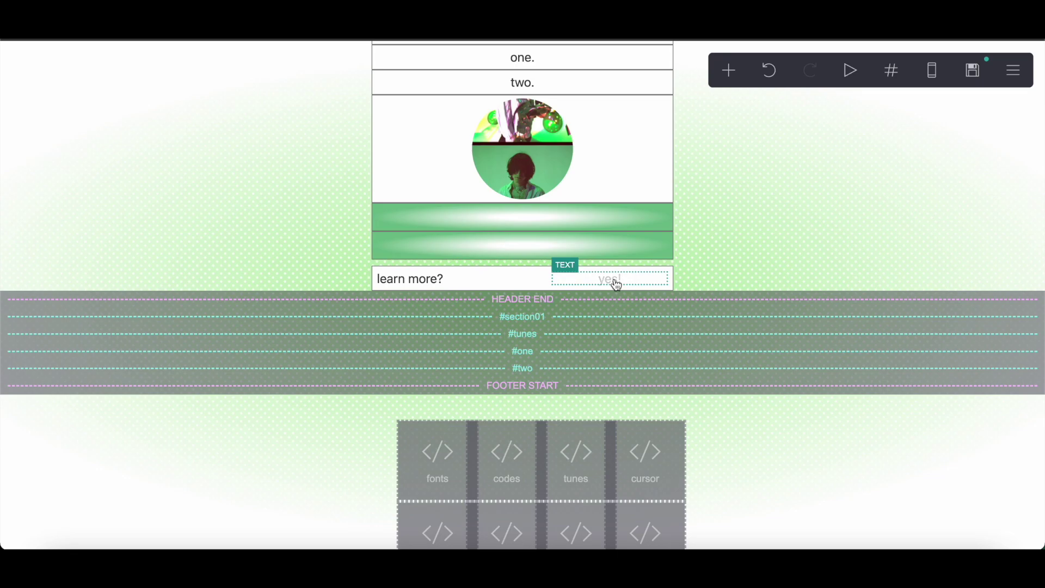
Step: Insert a container between the #tunes and #one section breaks and consult the example site and settings document for its title
{"action": "scroll", "coordinate": [552, 193], "scroll_direction": "up", "scroll_amount": 5}
{"action": "scroll", "coordinate": [552, 193], "scroll_direction": "down", "scroll_amount": 2}
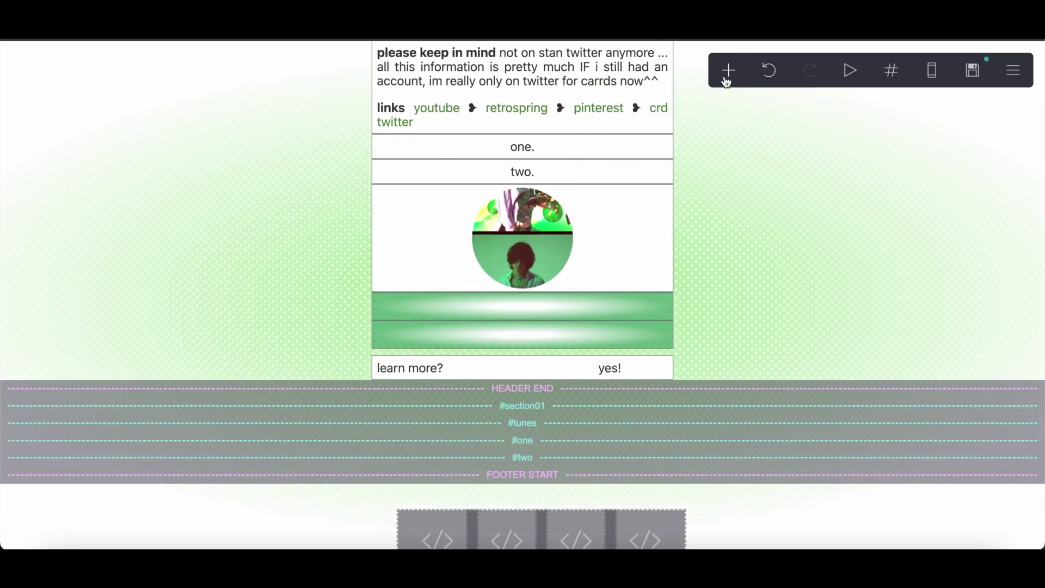
{"action": "left_click", "coordinate": [727, 72]}
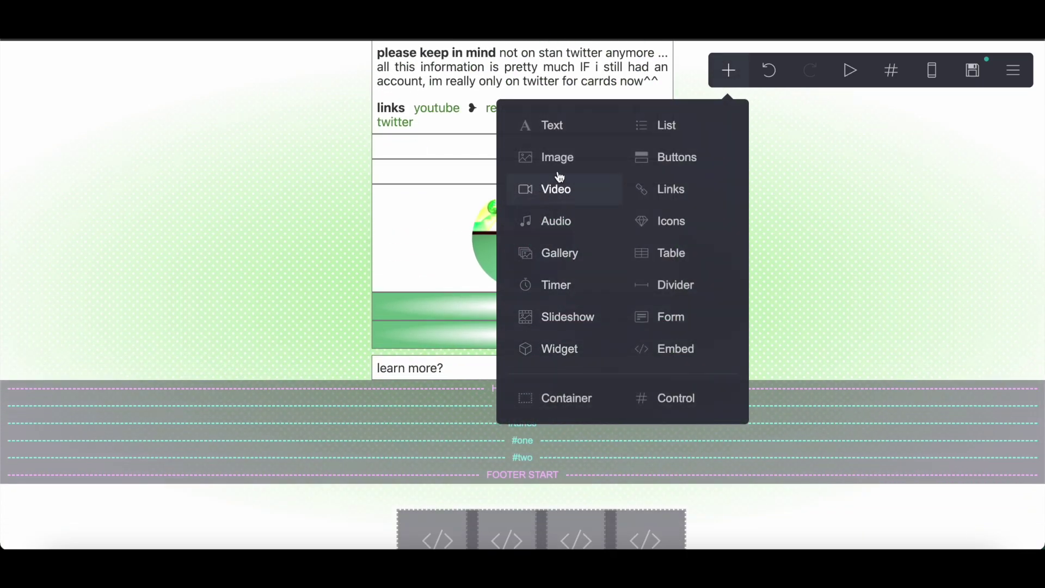
{"action": "left_click", "coordinate": [604, 408]}
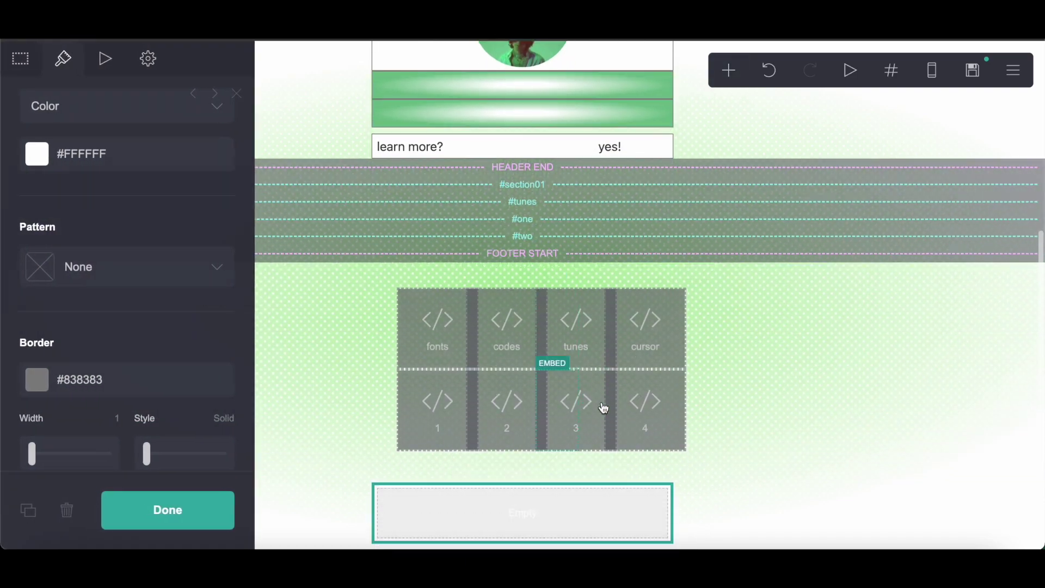
{"action": "left_click_drag", "start_coordinate": [539, 517], "coordinate": [643, 222]}
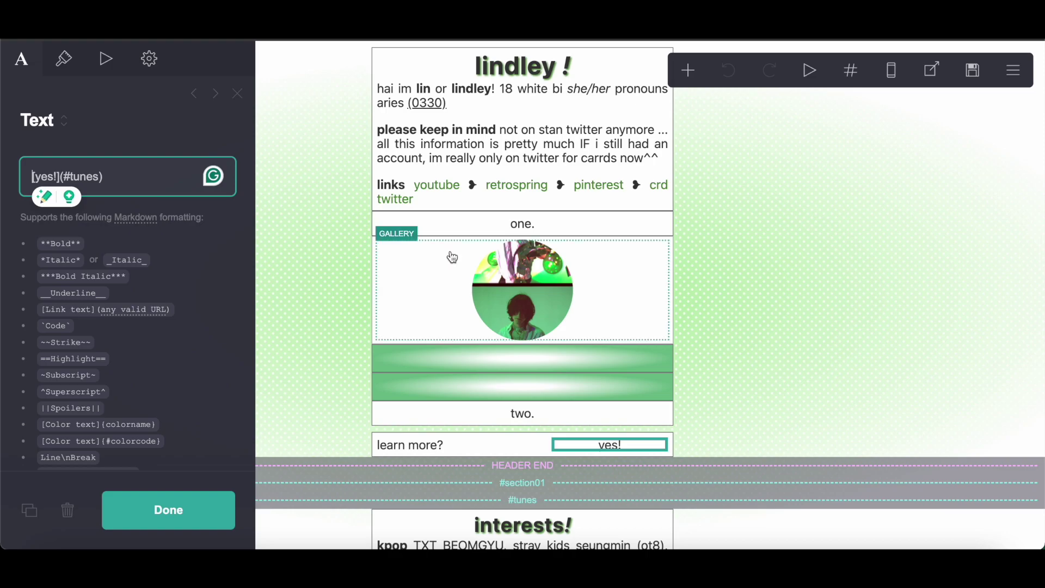
{"action": "scroll", "coordinate": [450, 256], "scroll_direction": "down", "scroll_amount": 5}
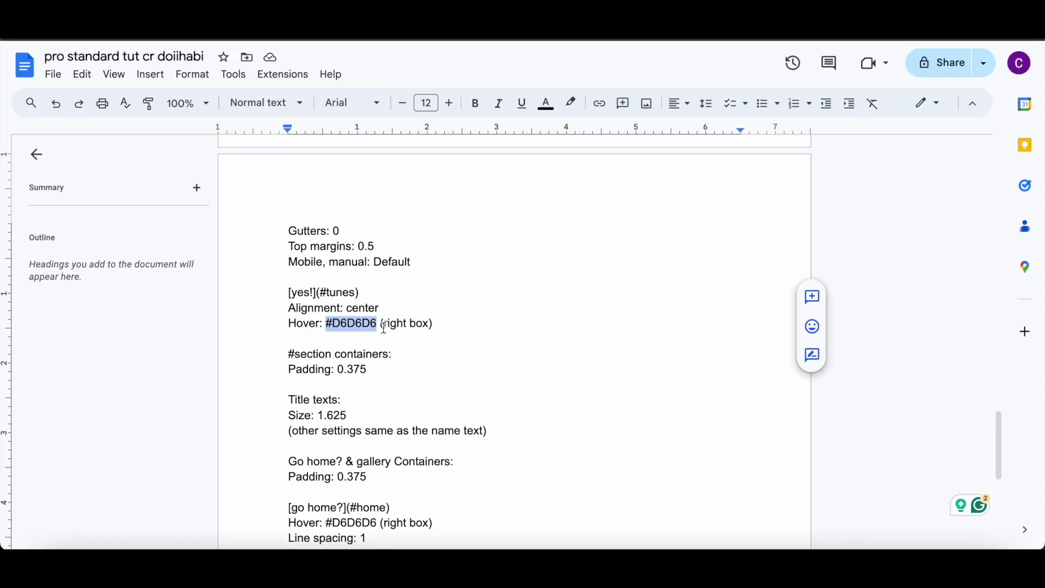
{"action": "scroll", "coordinate": [383, 327], "scroll_direction": "down", "scroll_amount": 3}
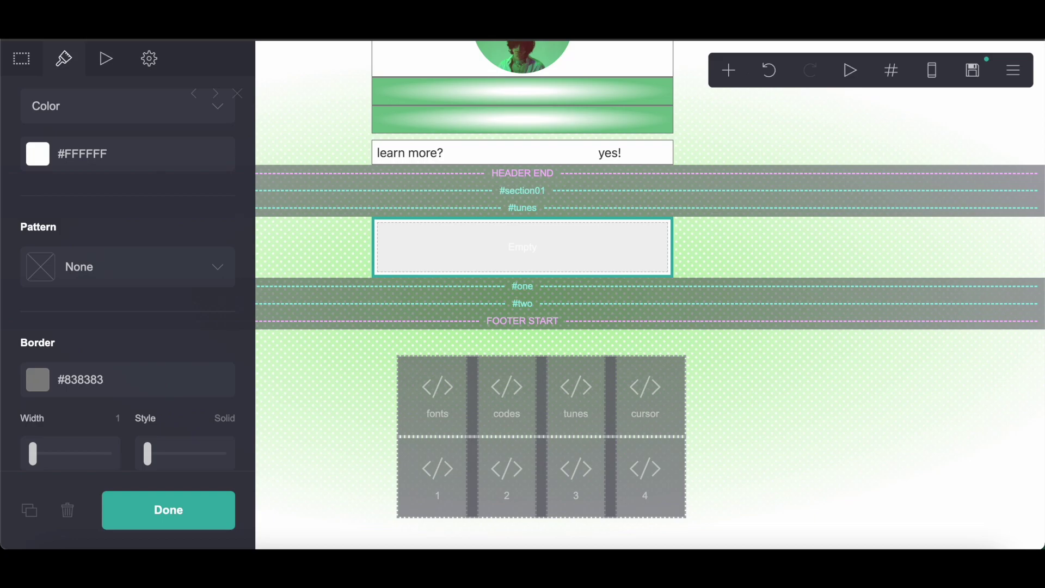
Step: Duplicate the header's name title and place the copy inside the new container in the #tunes section
{"action": "scroll", "coordinate": [466, 82], "scroll_direction": "up", "scroll_amount": 5}
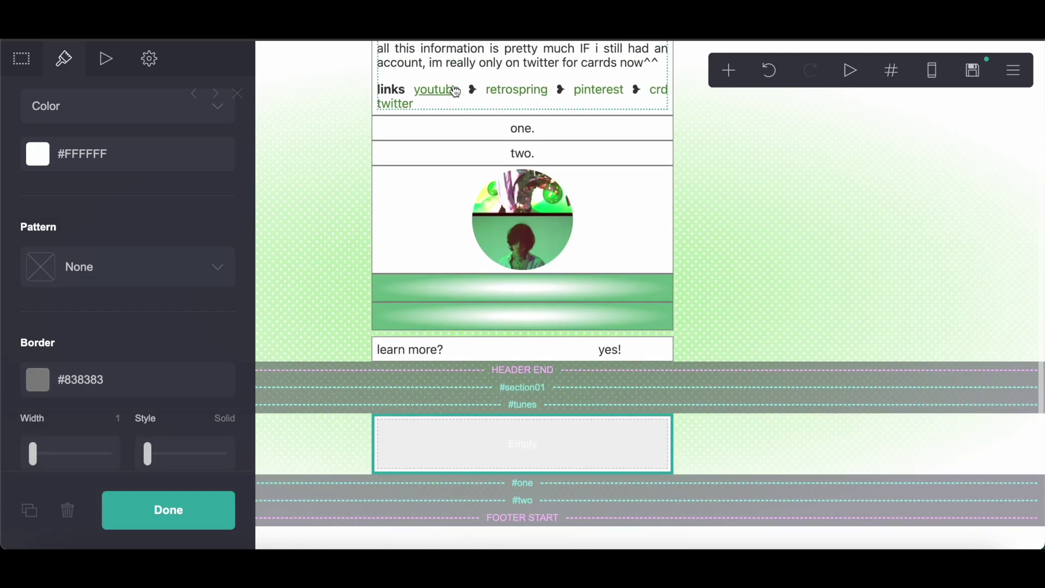
{"action": "left_click", "coordinate": [467, 82]}
{"action": "left_click", "coordinate": [30, 509]}
{"action": "left_click_drag", "start_coordinate": [522, 66], "coordinate": [518, 243]}
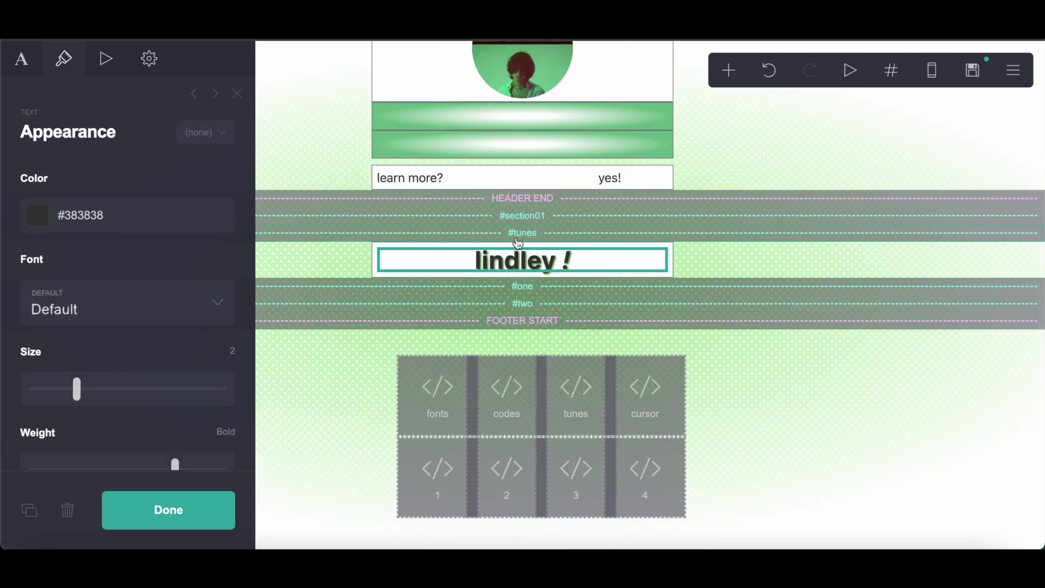
Step: Set the duplicated title's font size to 1.625
{"action": "scroll", "coordinate": [210, 274], "scroll_direction": "down", "scroll_amount": 1}
{"action": "left_click", "coordinate": [234, 281]}
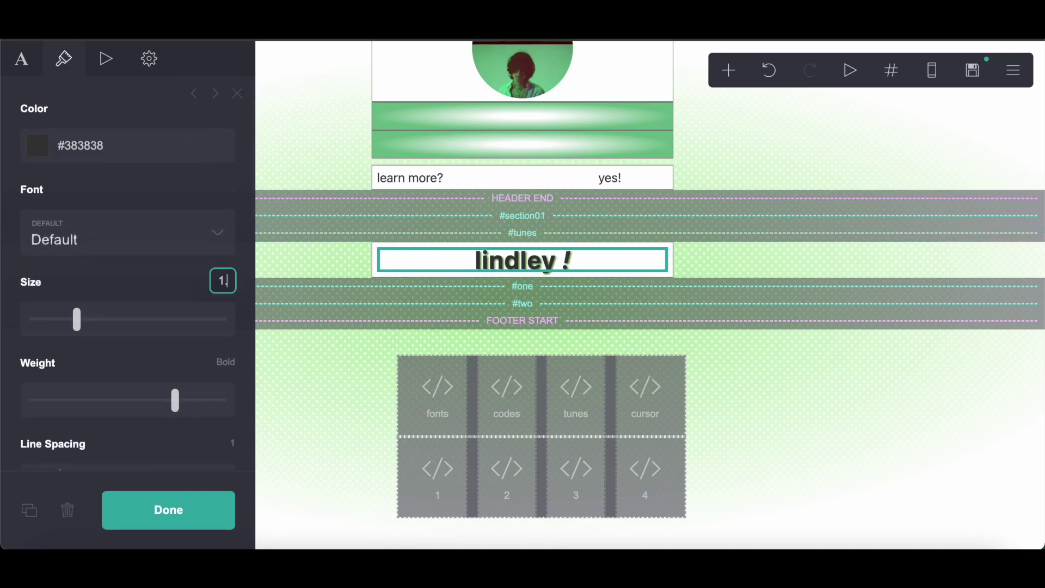
{"action": "type", "text": "1.625"}
{"action": "key", "text": "Return"}
Step: Replace the name in the duplicated title with "interests", keeping the italic exclamation mark
{"action": "left_click", "coordinate": [16, 77]}
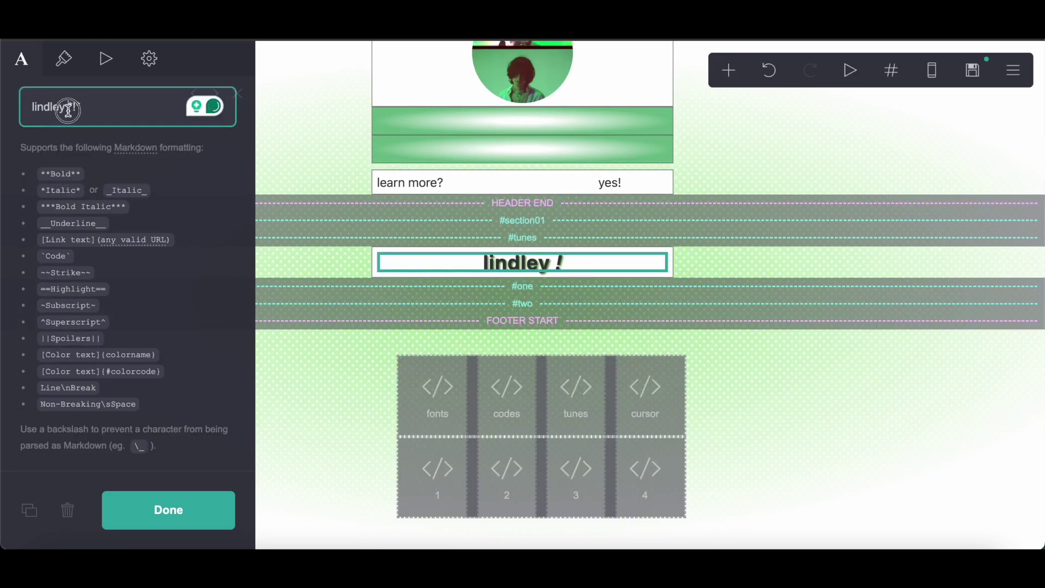
{"action": "left_click_drag", "start_coordinate": [68, 109], "coordinate": [4, 112]}
{"action": "type", "text": "interests"}
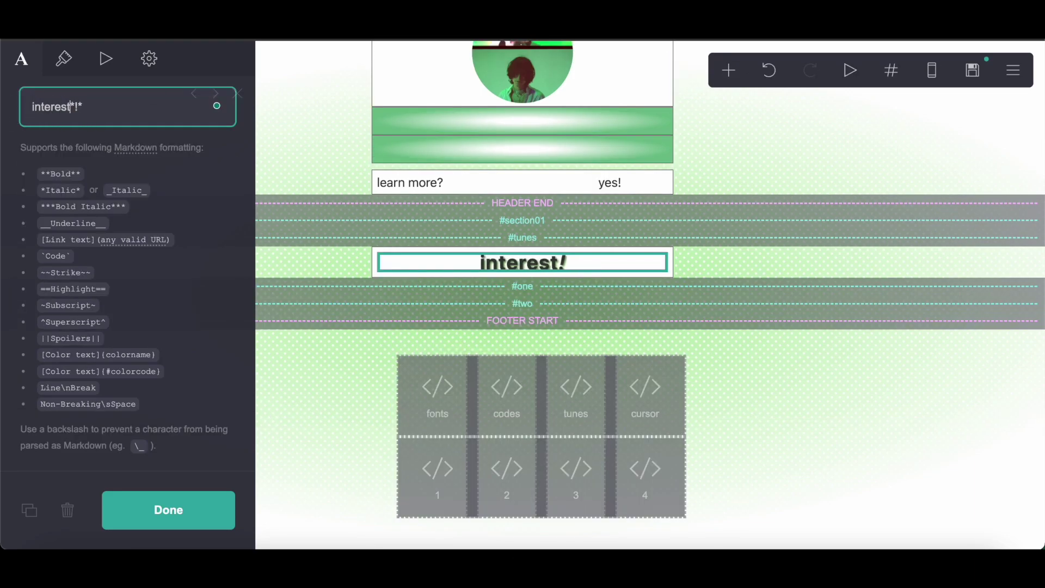
Step: Duplicate the header's bio text and place the copy below the "interests!" title in the #tunes container
{"action": "scroll", "coordinate": [510, 225], "scroll_direction": "up", "scroll_amount": 5}
{"action": "left_click", "coordinate": [481, 153]}
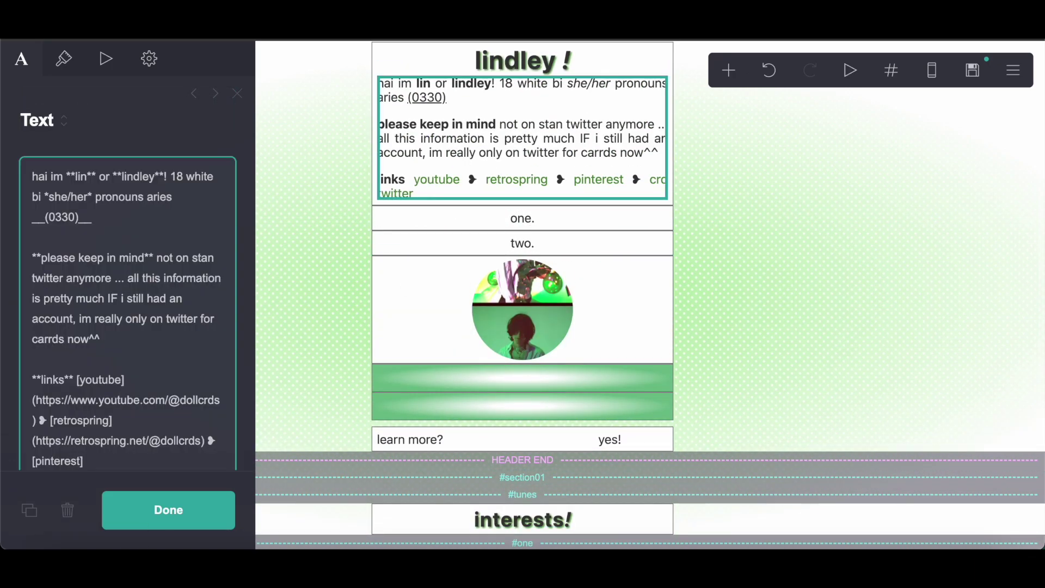
{"action": "left_click", "coordinate": [29, 509]}
{"action": "left_click_drag", "start_coordinate": [511, 240], "coordinate": [561, 275]}
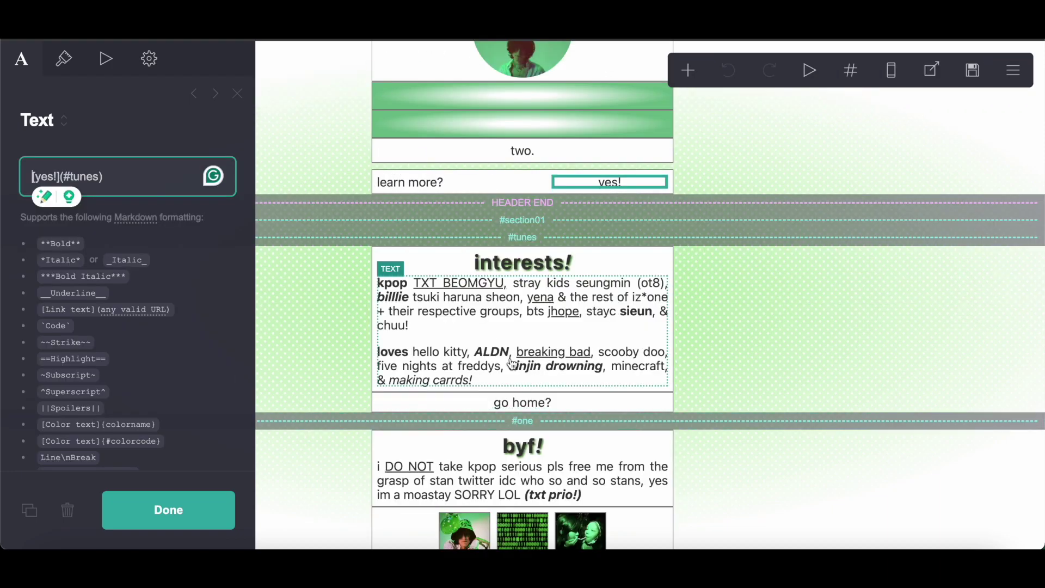
Step: Copy the full interests paragraph, with its Markdown formatting, from the #tunes section of the example site
{"action": "left_click", "coordinate": [523, 327]}
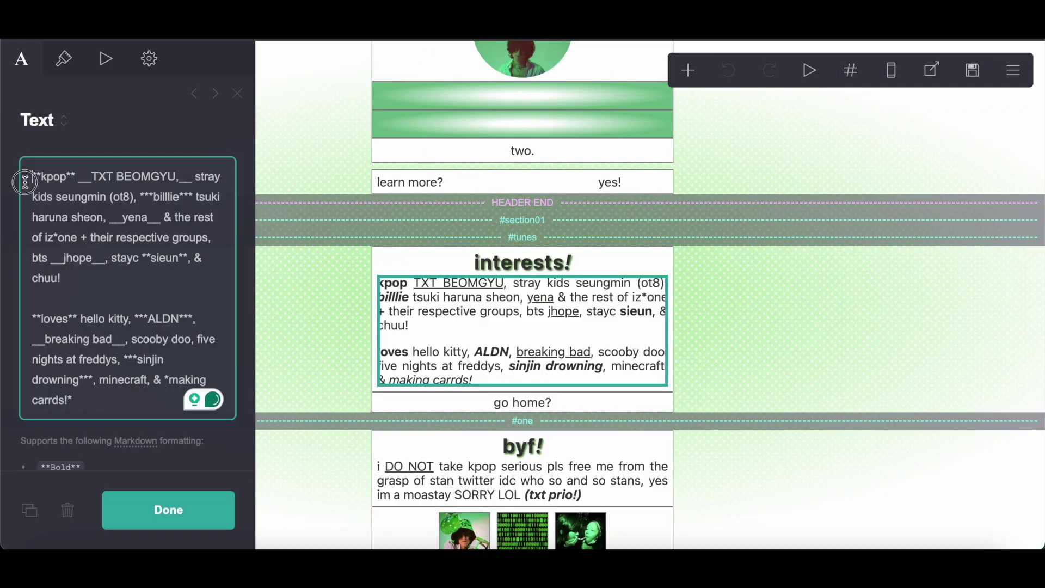
{"action": "scroll", "coordinate": [25, 181], "scroll_direction": "down", "scroll_amount": 5}
{"action": "scroll", "coordinate": [138, 220], "scroll_direction": "up", "scroll_amount": 5}
{"action": "key", "text": "ctrl+a"}
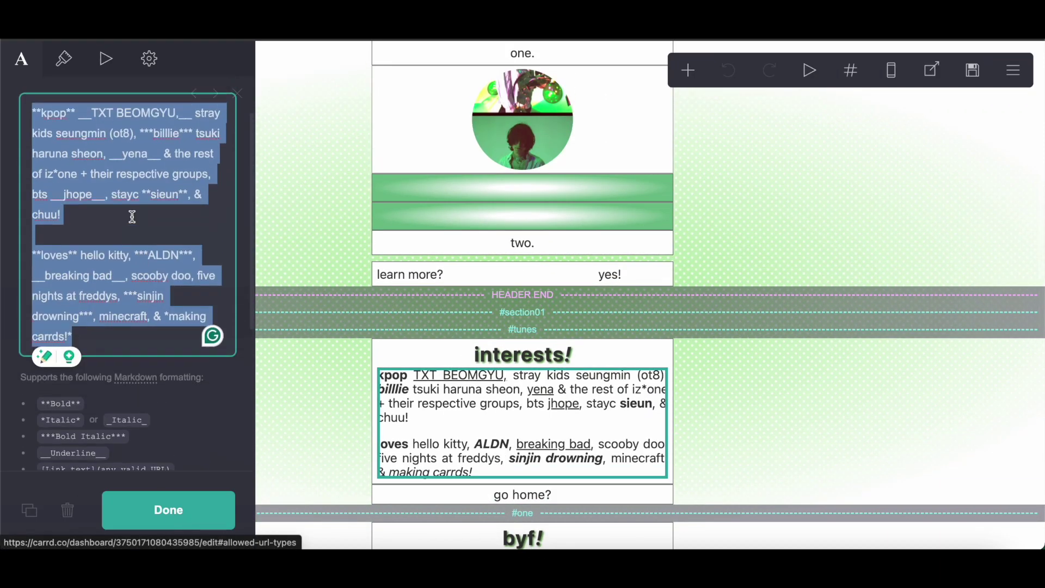
{"action": "right_click", "coordinate": [97, 210]}
{"action": "left_click", "coordinate": [125, 312]}
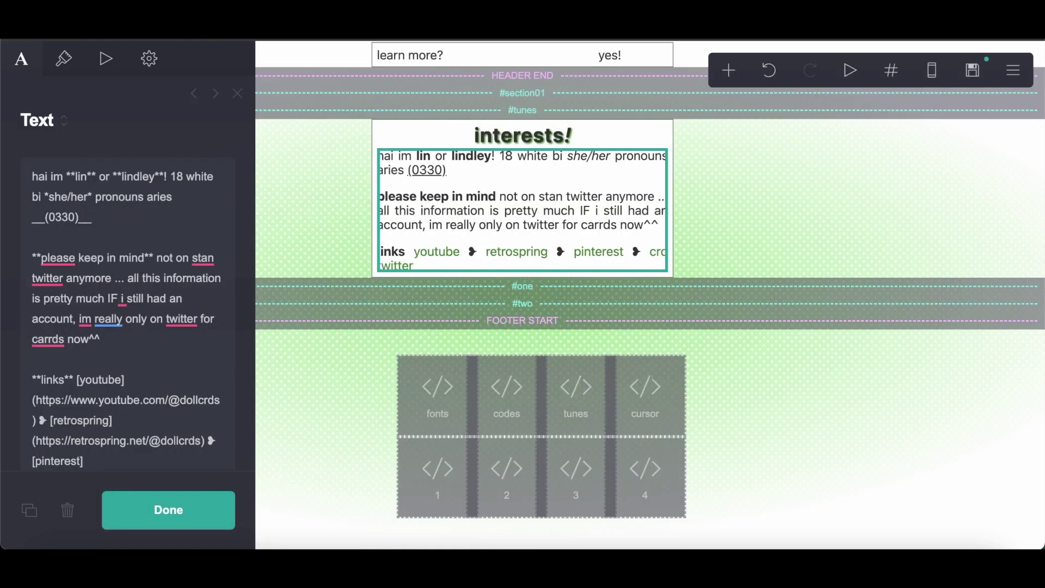
Step: Replace all of the duplicated bio text with the copied interests paragraph
{"action": "key", "text": "ctrl+a"}
{"action": "left_click", "coordinate": [173, 507]}
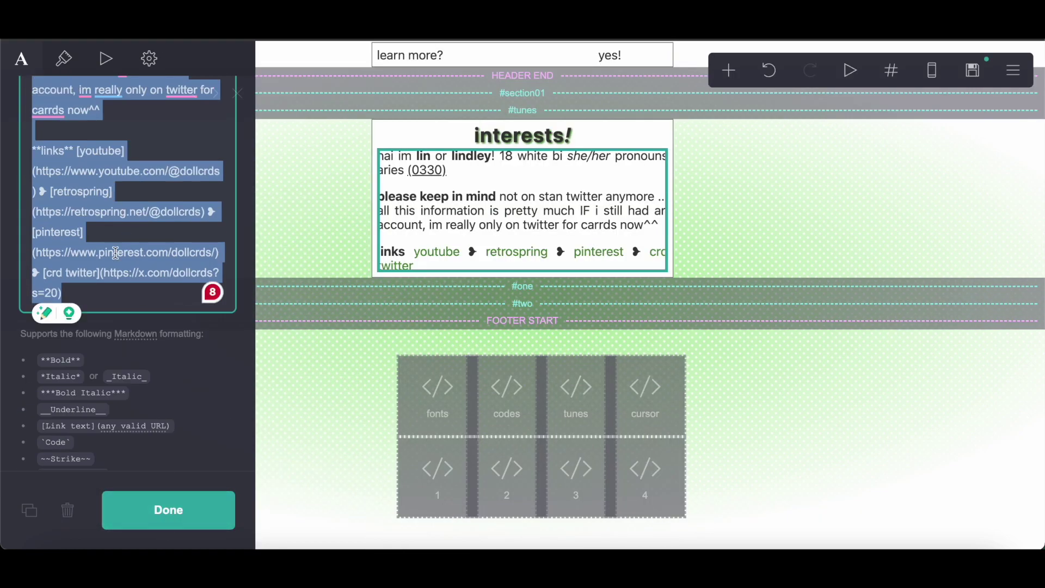
{"action": "right_click", "coordinate": [109, 239]}
{"action": "left_click", "coordinate": [159, 333]}
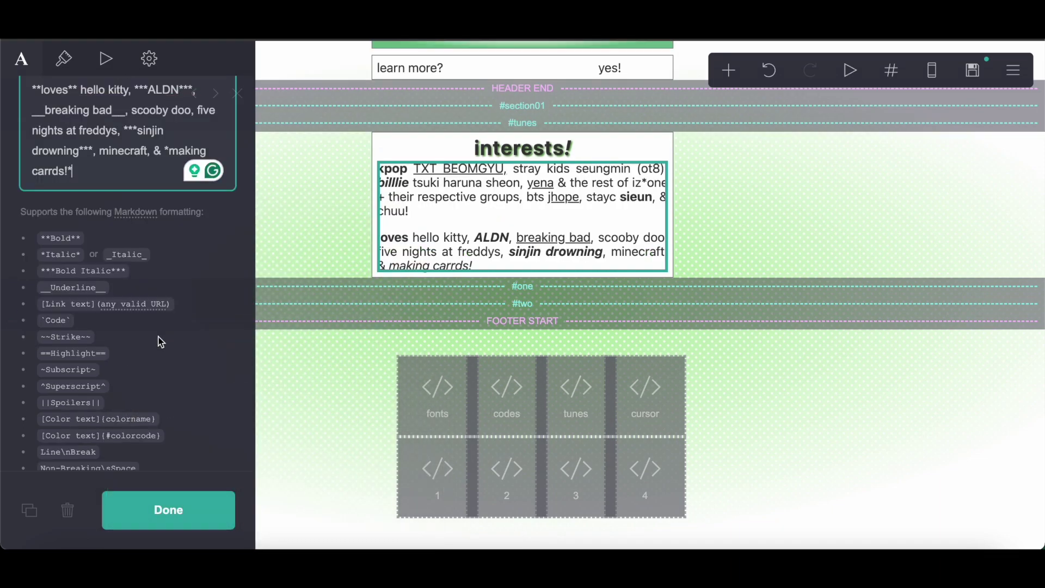
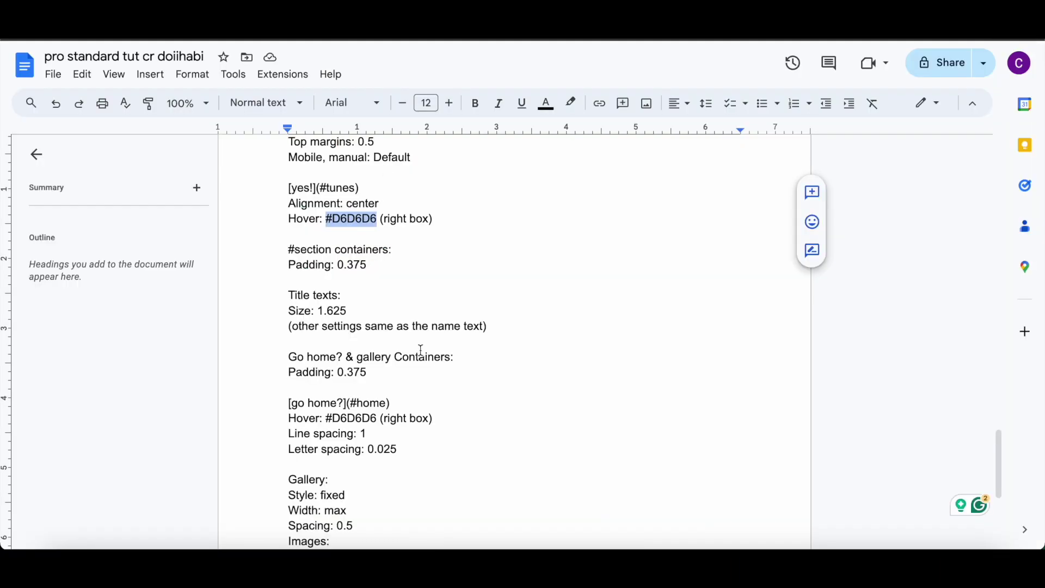
Step: Consult the settings document and insert a new container below the interests container in the #tunes section
{"action": "scroll", "coordinate": [357, 222], "scroll_direction": "down", "scroll_amount": 1}
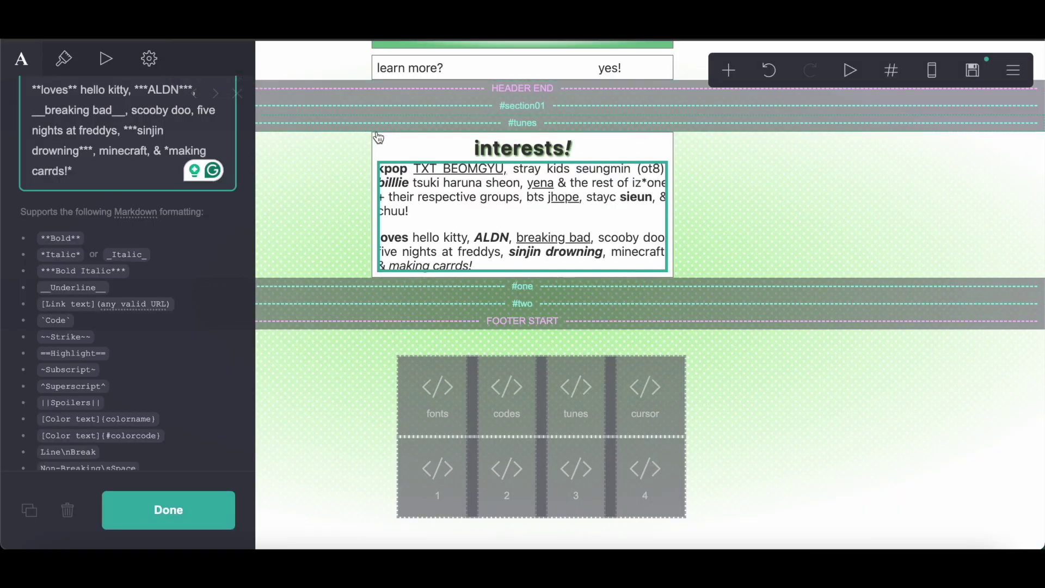
{"action": "left_click", "coordinate": [379, 137]}
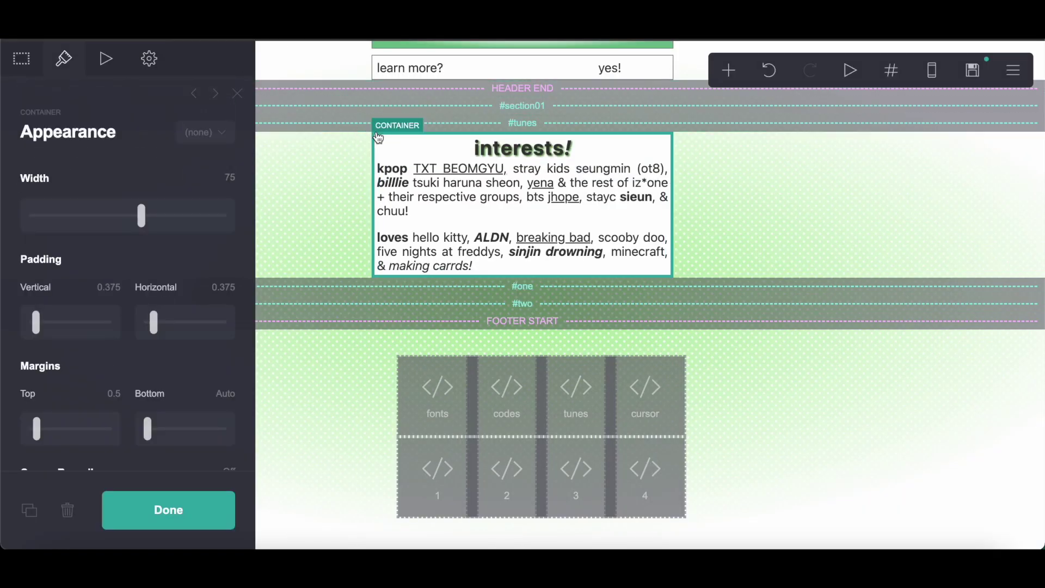
{"action": "left_click", "coordinate": [729, 70]}
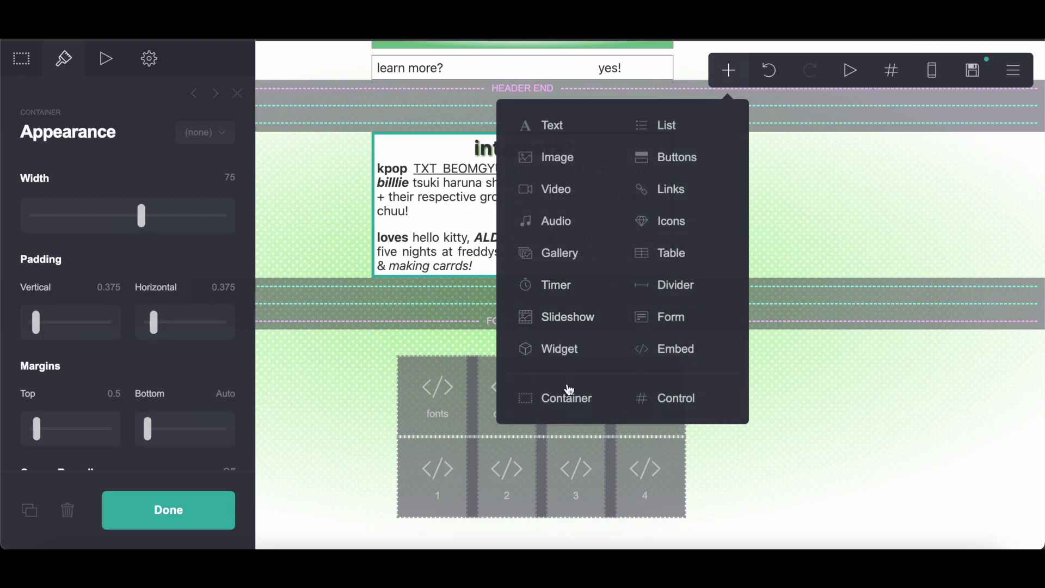
{"action": "left_click", "coordinate": [566, 395]}
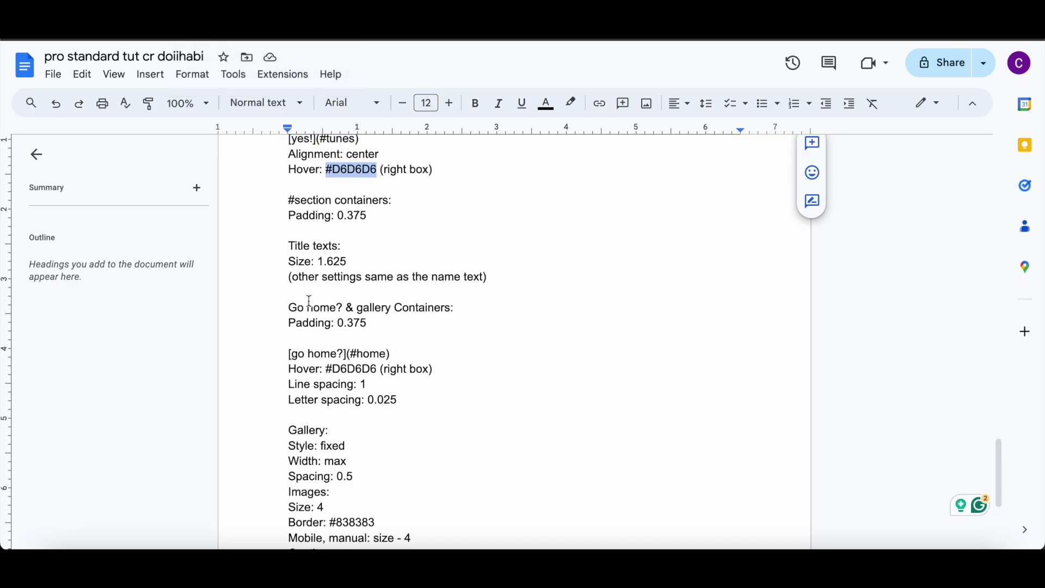
Step: Copy the link text "[go home?](#home)" from the settings document and return to the site being built
{"action": "left_click_drag", "start_coordinate": [281, 358], "coordinate": [413, 358]}
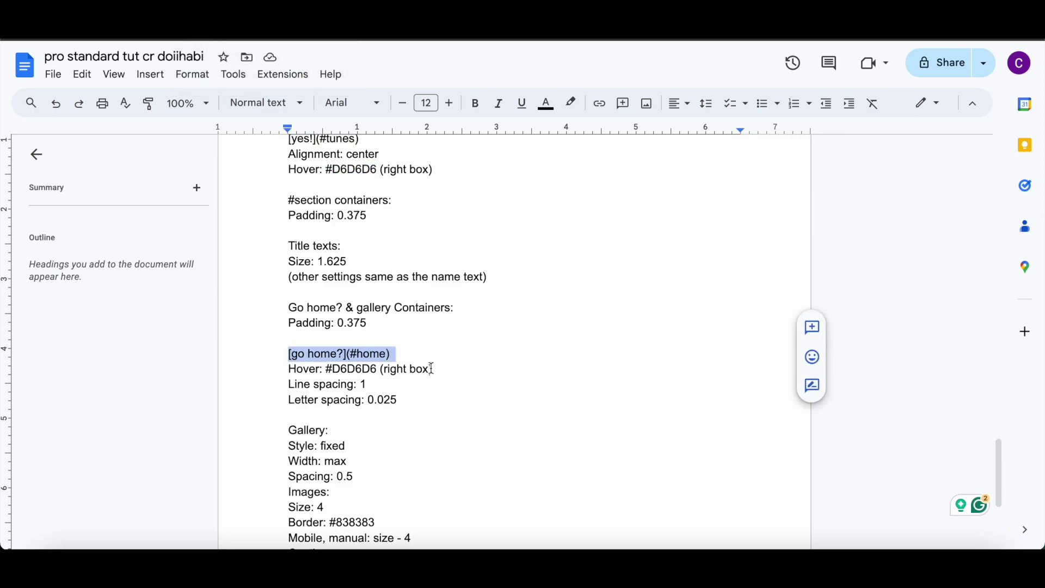
{"action": "left_click", "coordinate": [427, 375]}
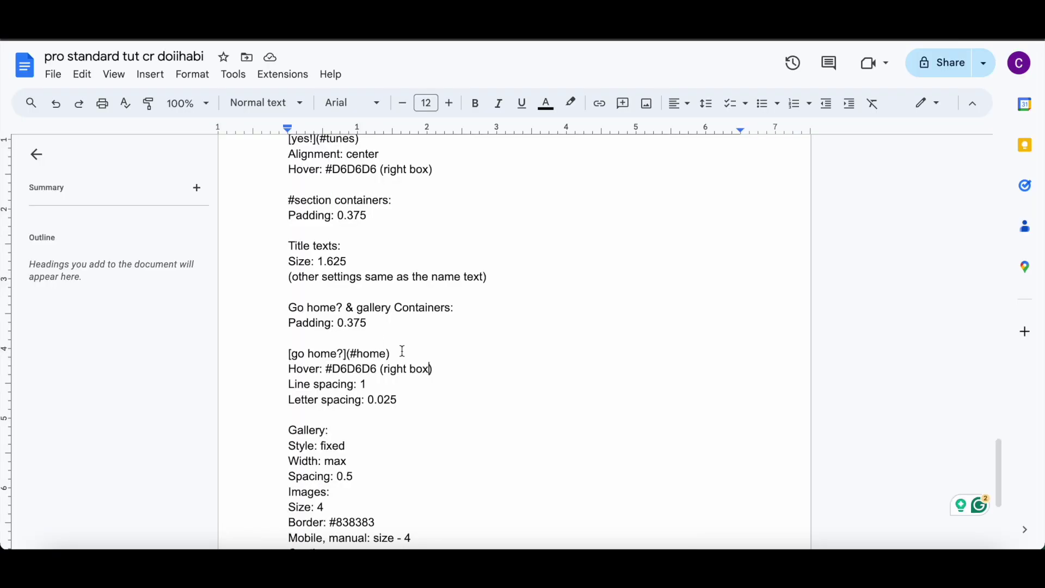
{"action": "left_click_drag", "start_coordinate": [406, 354], "coordinate": [294, 354]}
{"action": "right_click", "coordinate": [308, 354]}
{"action": "left_click", "coordinate": [340, 204]}
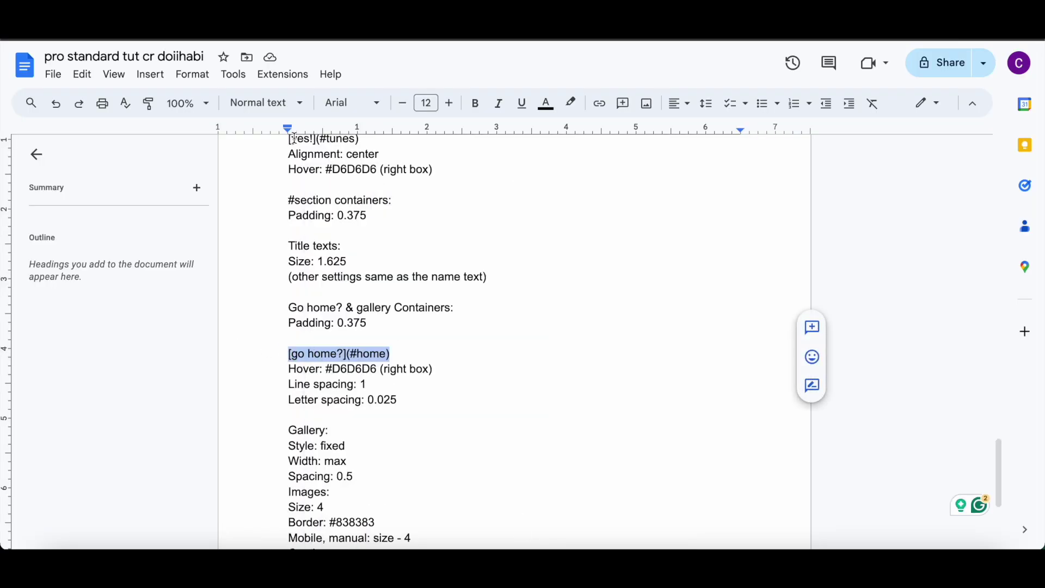
{"action": "left_click", "coordinate": [218, 24]}
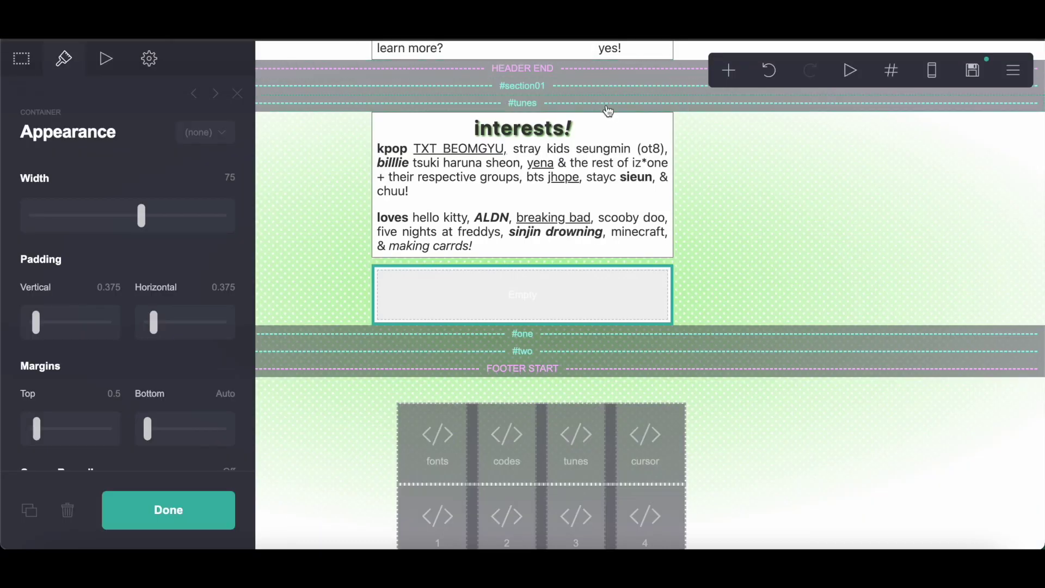
Step: Duplicate the header's "yes!" link text and place the copy inside the empty container below the interests
{"action": "left_click", "coordinate": [610, 49]}
{"action": "left_click", "coordinate": [29, 509]}
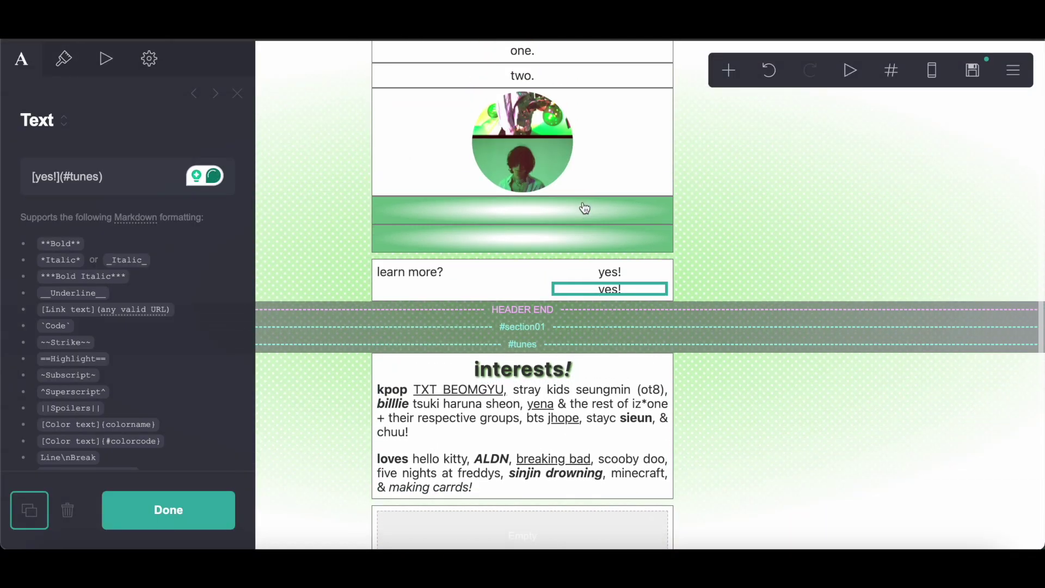
{"action": "left_click_drag", "start_coordinate": [599, 299], "coordinate": [523, 509]}
Step: Replace the duplicated link text with "[go home?](#home)"
{"action": "left_click", "coordinate": [144, 176]}
{"action": "triple_click", "coordinate": [93, 176]}
{"action": "right_click", "coordinate": [92, 177]}
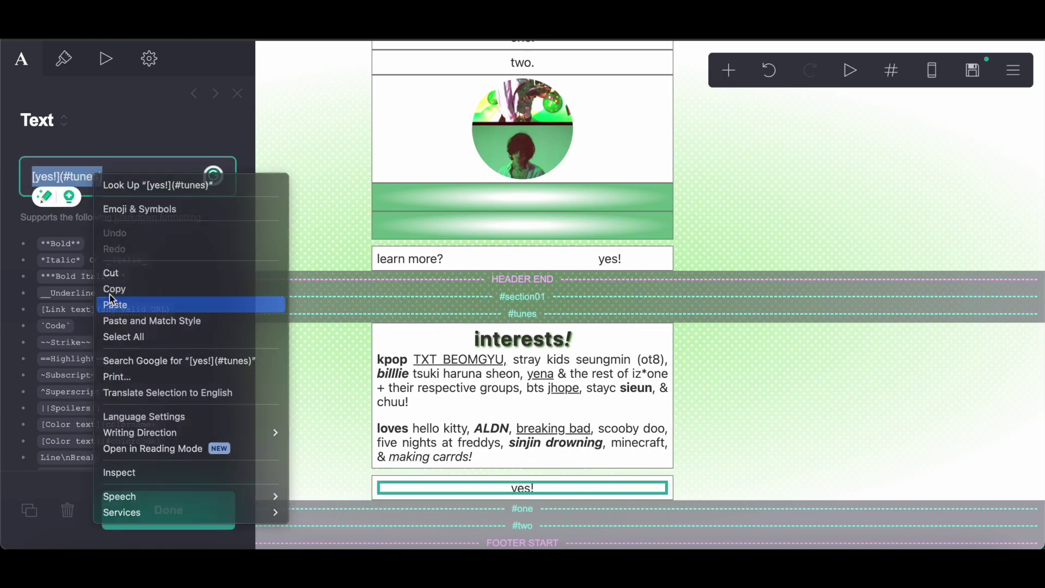
{"action": "left_click", "coordinate": [112, 304]}
Step: Set the "go home?" text's line spacing to 1 and its letter spacing to 0.025
{"action": "left_click", "coordinate": [54, 59]}
{"action": "scroll", "coordinate": [136, 279], "scroll_direction": "down", "scroll_amount": 5}
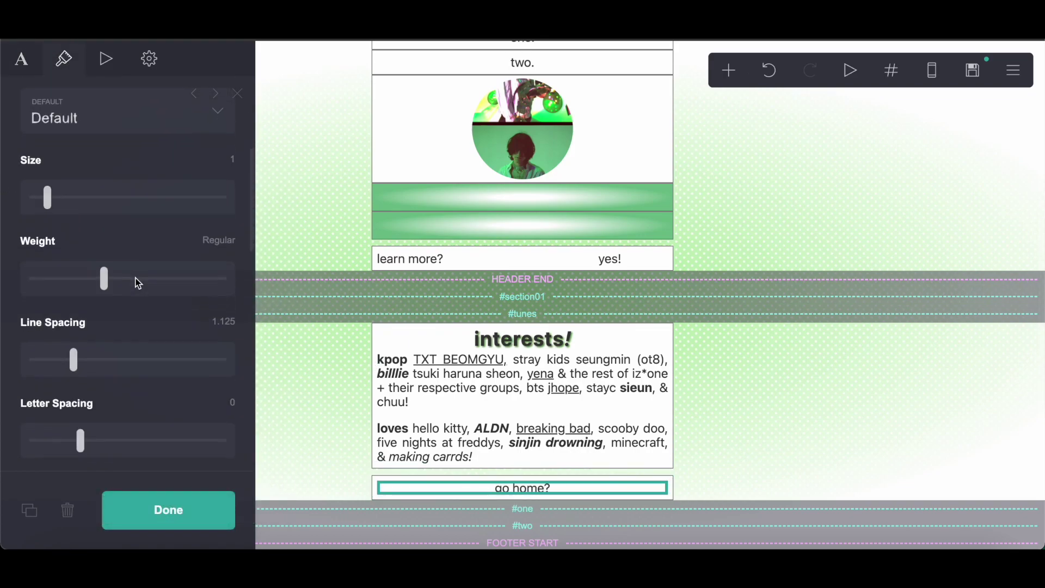
{"action": "left_click", "coordinate": [229, 321]}
{"action": "type", "text": "1"}
{"action": "left_click", "coordinate": [231, 405]}
{"action": "key", "text": "Return"}
Step: Set the "go home?" container's top margin to Auto so it sits directly under the interests container
{"action": "left_click", "coordinate": [405, 462]}
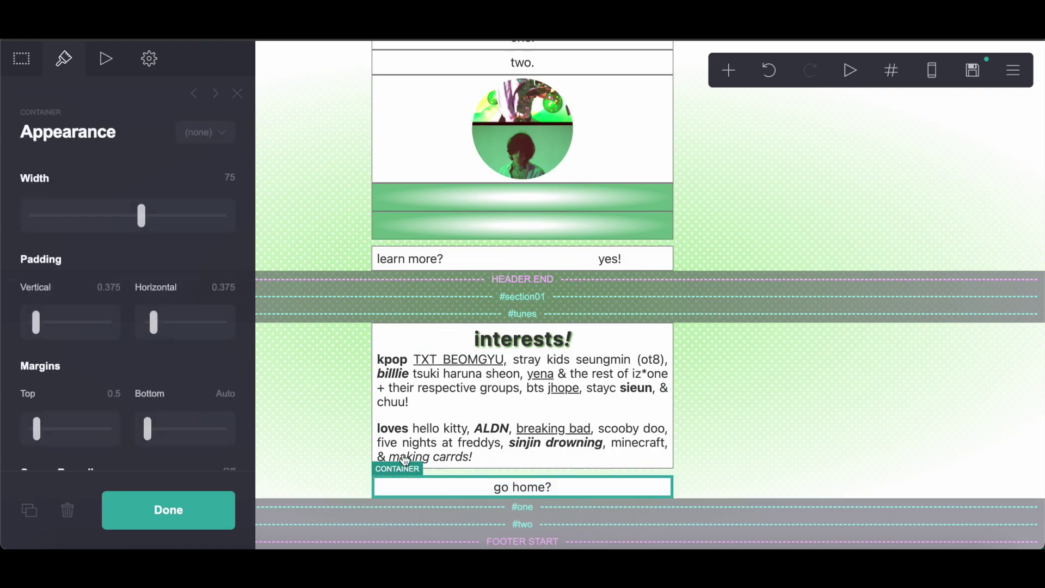
{"action": "scroll", "coordinate": [106, 194], "scroll_direction": "down", "scroll_amount": 3}
{"action": "left_click_drag", "start_coordinate": [36, 299], "coordinate": [3, 298]}
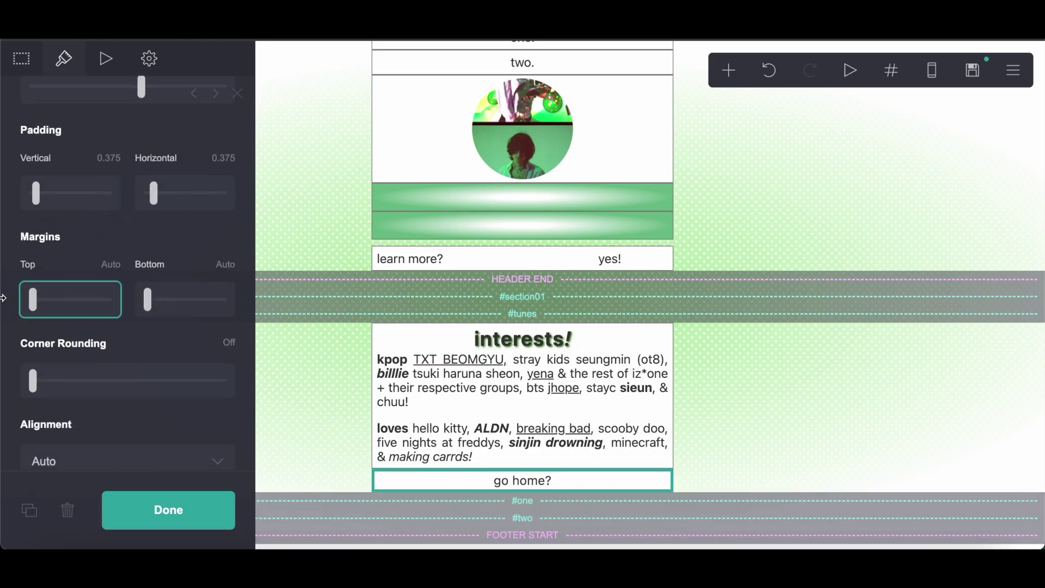
{"action": "left_click", "coordinate": [129, 525]}
Step: Check the example site and the settings document for what follows the "go home?" container
{"action": "left_click", "coordinate": [523, 403]}
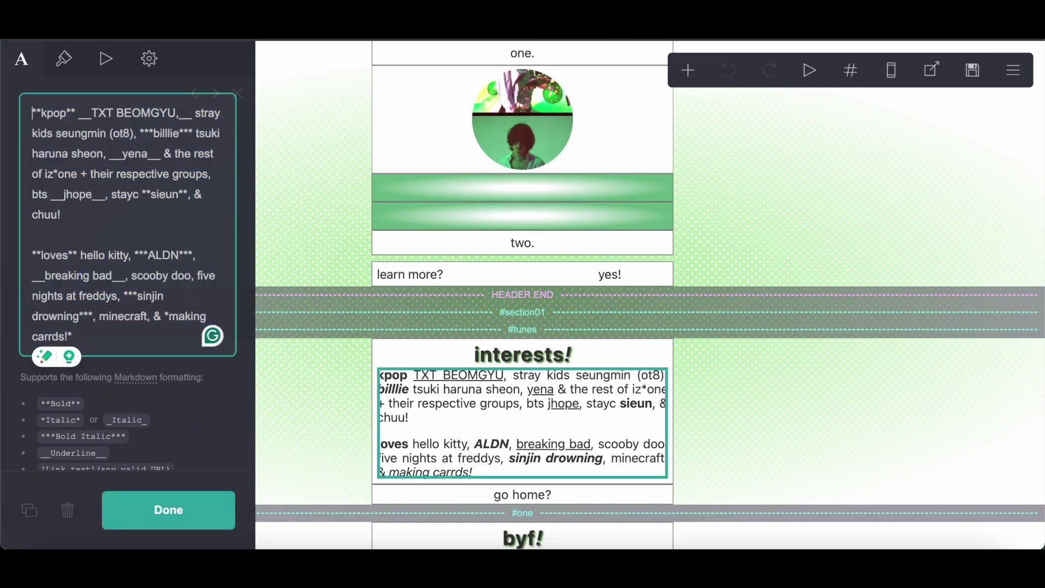
{"action": "key", "text": "Escape"}
{"action": "key", "text": "ctrl+z"}
{"action": "key", "text": "Escape"}
{"action": "scroll", "coordinate": [426, 350], "scroll_direction": "down", "scroll_amount": 3}
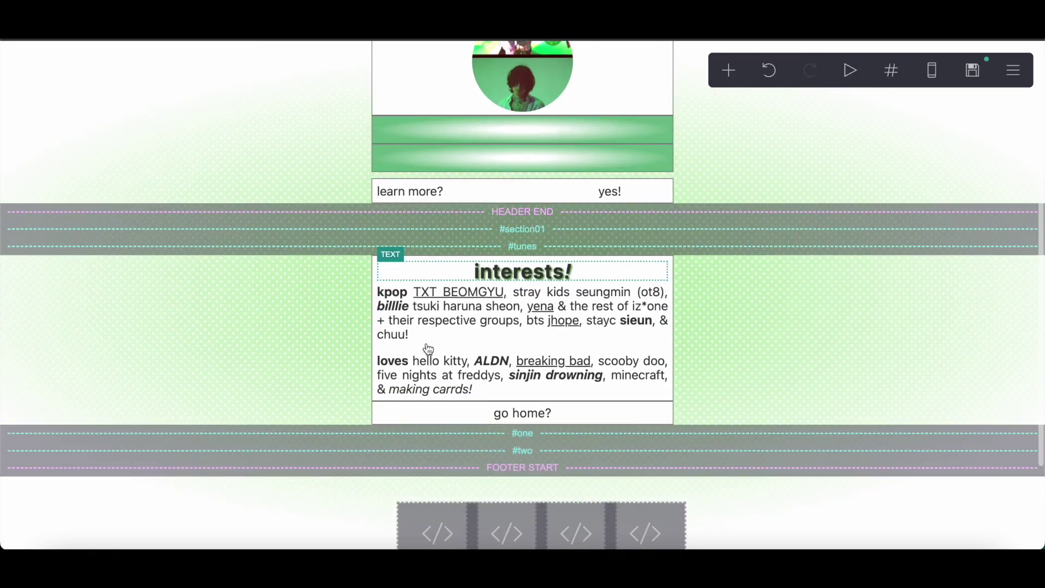
{"action": "left_click", "coordinate": [307, 50]}
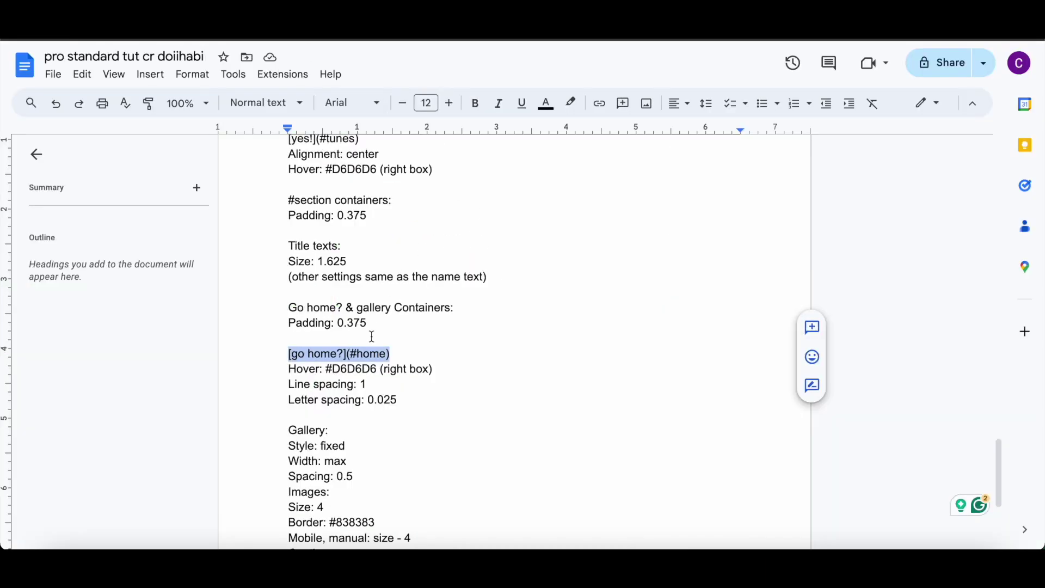
{"action": "scroll", "coordinate": [372, 336], "scroll_direction": "down", "scroll_amount": 3}
{"action": "key", "text": "ctrl+Tab"}
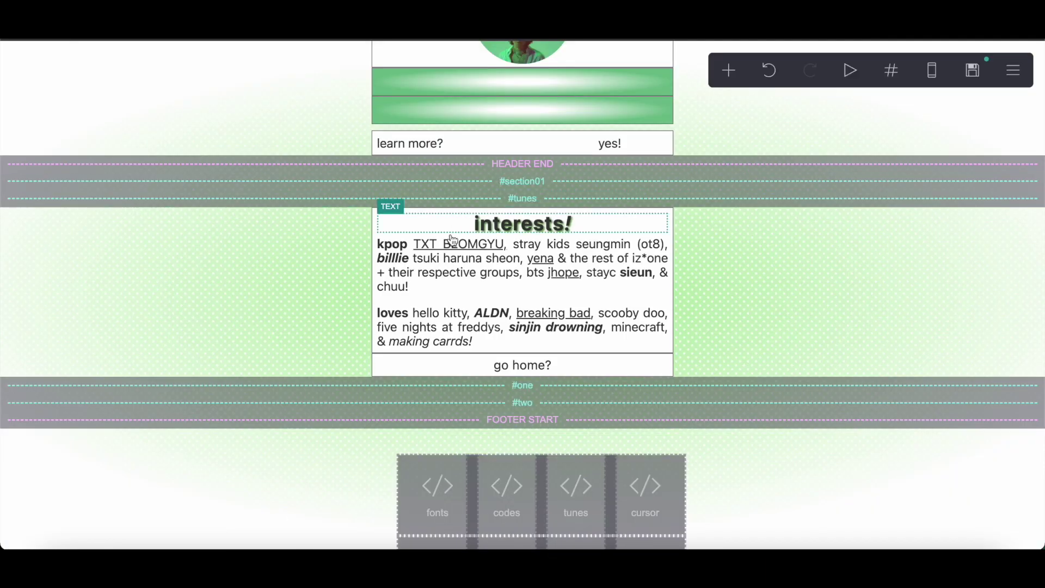
Step: Duplicate the interests container and place the copy between the #one and #two section breaks
{"action": "left_click", "coordinate": [374, 261]}
{"action": "left_click", "coordinate": [30, 512]}
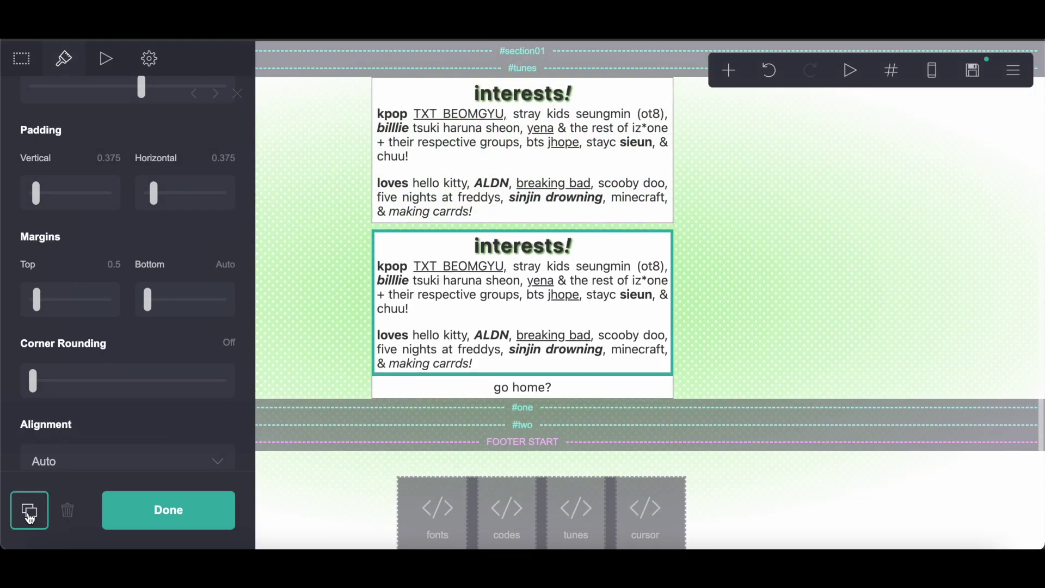
{"action": "left_click_drag", "start_coordinate": [379, 233], "coordinate": [553, 420]}
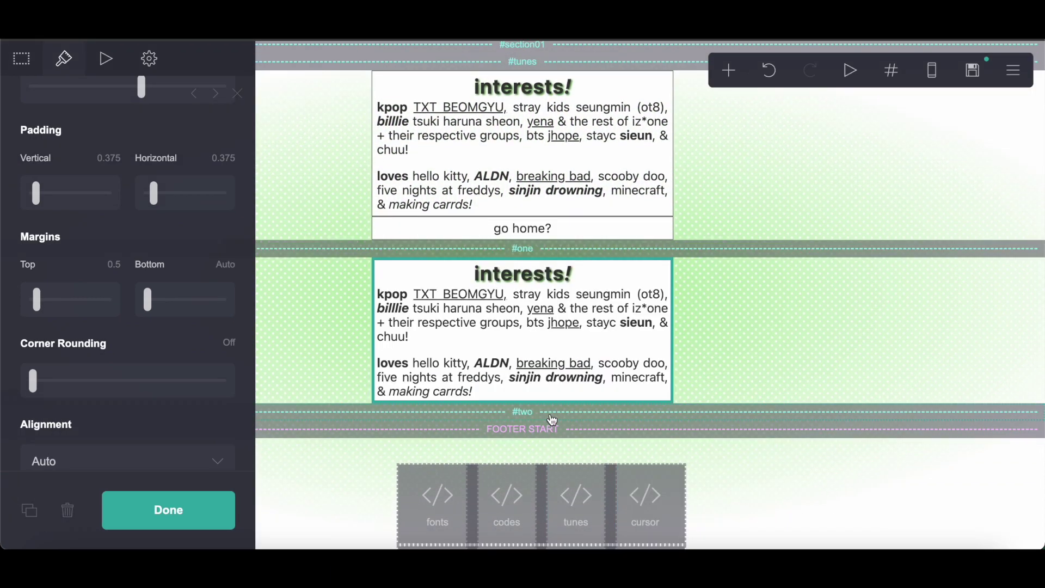
Step: Set the top margin of the duplicated interests container in the #one section to Auto
{"action": "left_click", "coordinate": [373, 109]}
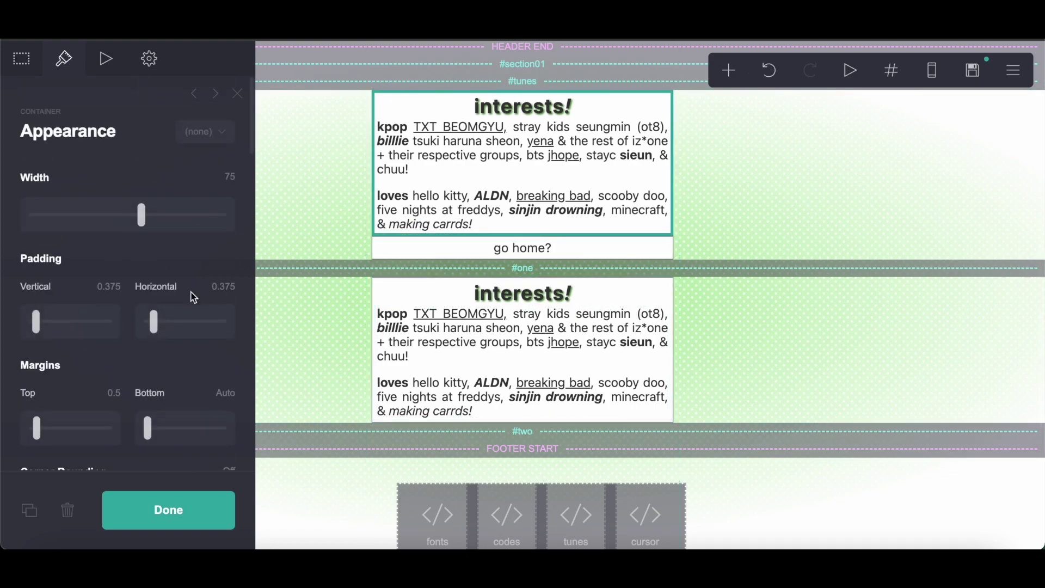
{"action": "scroll", "coordinate": [194, 297], "scroll_direction": "down", "scroll_amount": 5}
{"action": "left_click", "coordinate": [375, 294]}
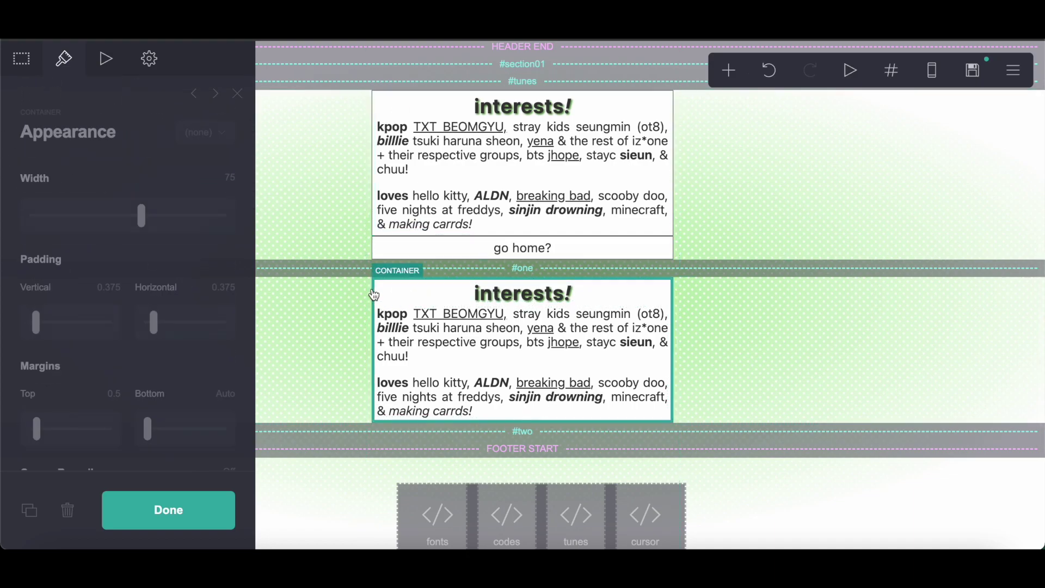
{"action": "scroll", "coordinate": [86, 364], "scroll_direction": "down", "scroll_amount": 2}
{"action": "left_click", "coordinate": [35, 360]}
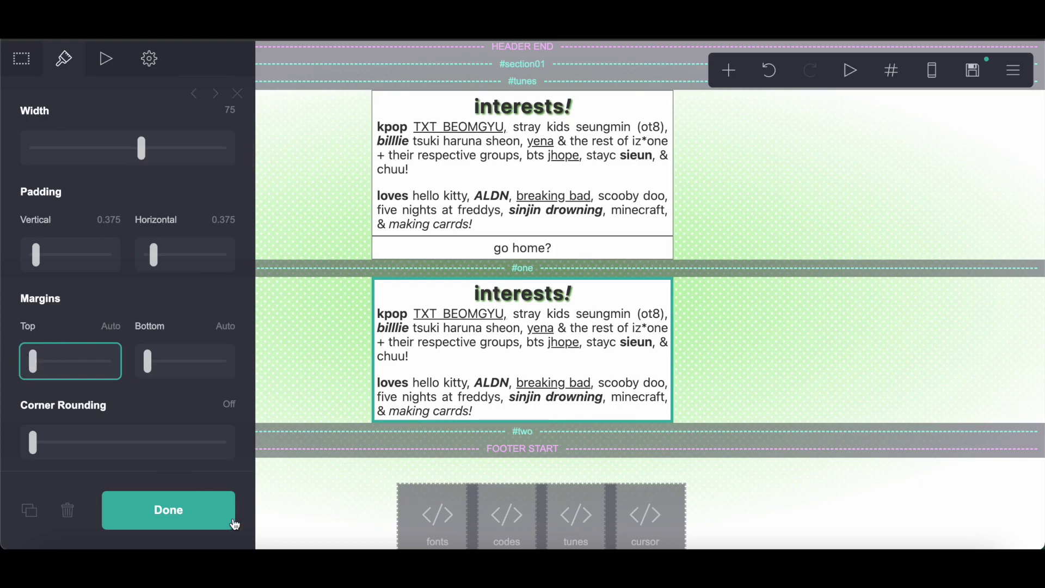
{"action": "left_click", "coordinate": [236, 525]}
Step: Copy the whole "i __DO NOT__ take kpop serious" paragraph from the byf! section of the example site
{"action": "scroll", "coordinate": [350, 310], "scroll_direction": "up", "scroll_amount": 5}
{"action": "scroll", "coordinate": [392, 251], "scroll_direction": "down", "scroll_amount": 2}
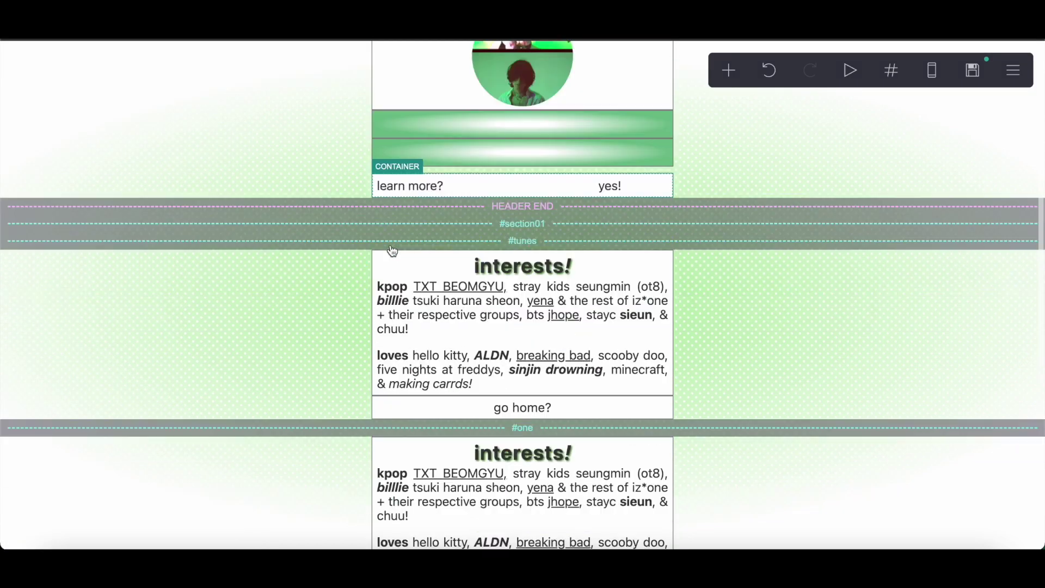
{"action": "scroll", "coordinate": [392, 251], "scroll_direction": "down", "scroll_amount": 3}
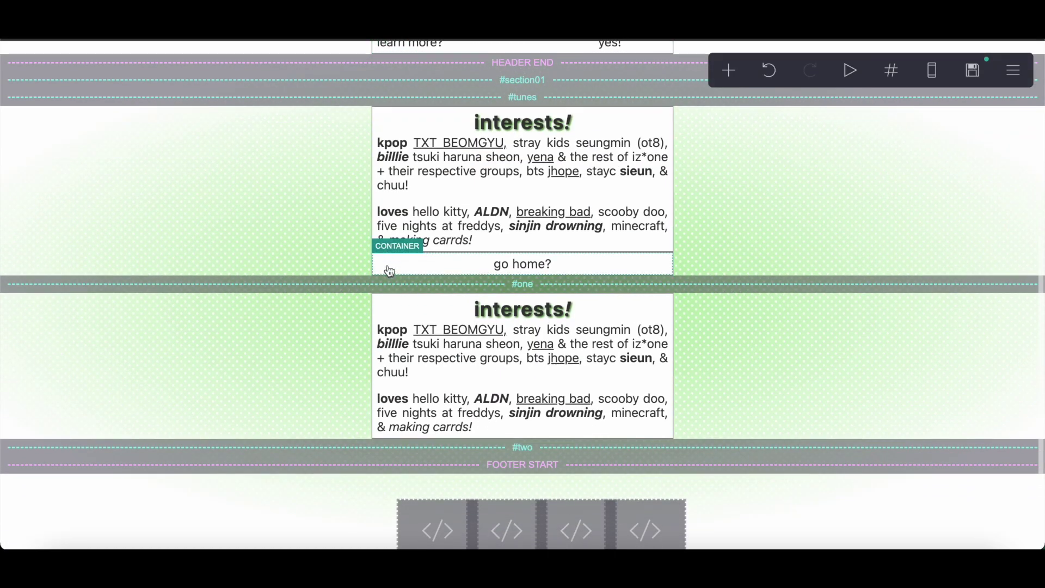
{"action": "left_click", "coordinate": [465, 320]}
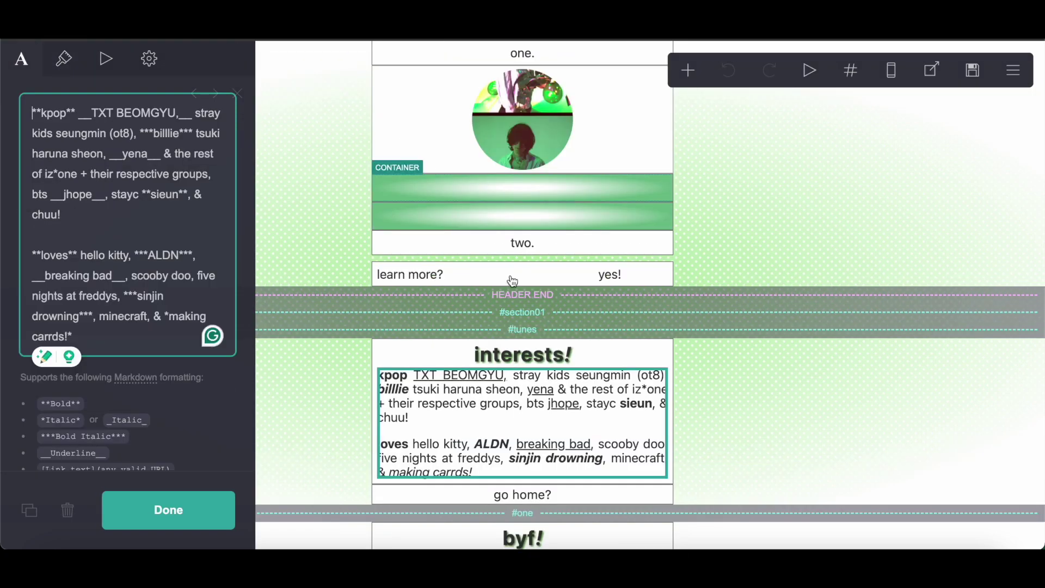
{"action": "scroll", "coordinate": [443, 169], "scroll_direction": "down", "scroll_amount": 4}
{"action": "left_click", "coordinate": [414, 359]}
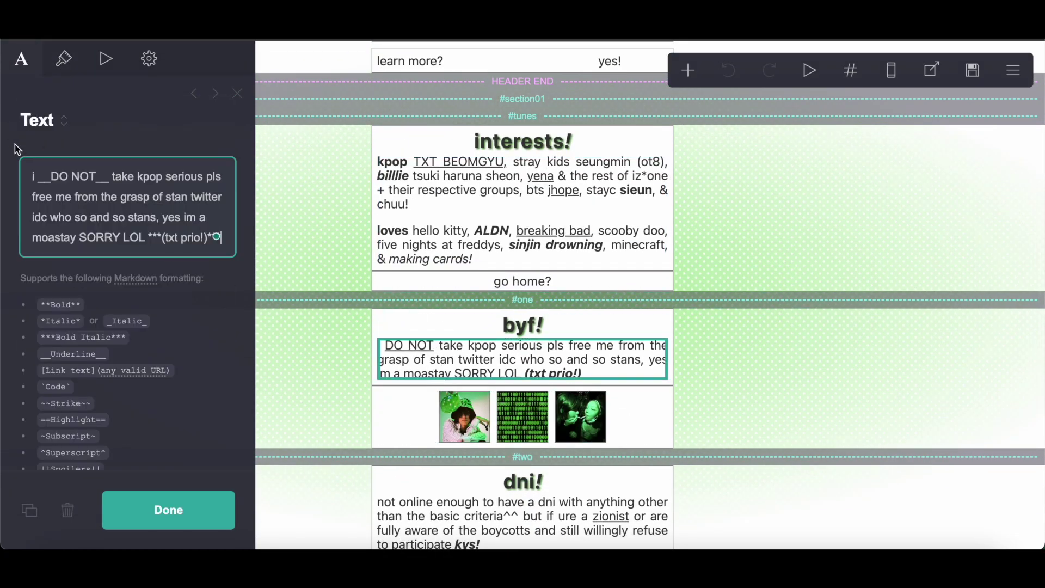
{"action": "triple_click", "coordinate": [31, 170]}
{"action": "key", "text": "super+c"}
{"action": "right_click", "coordinate": [117, 229]}
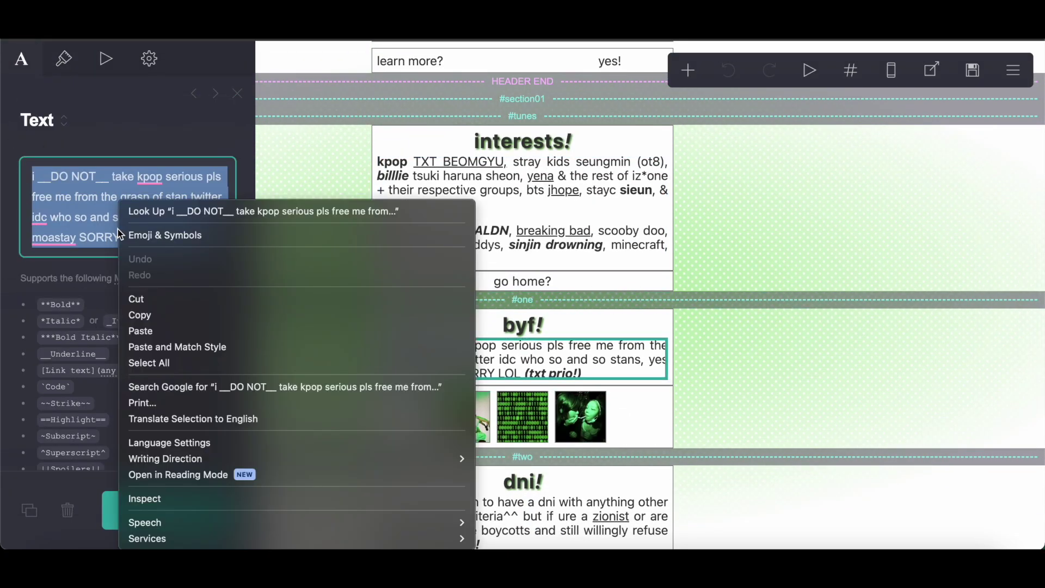
{"action": "left_click", "coordinate": [162, 324]}
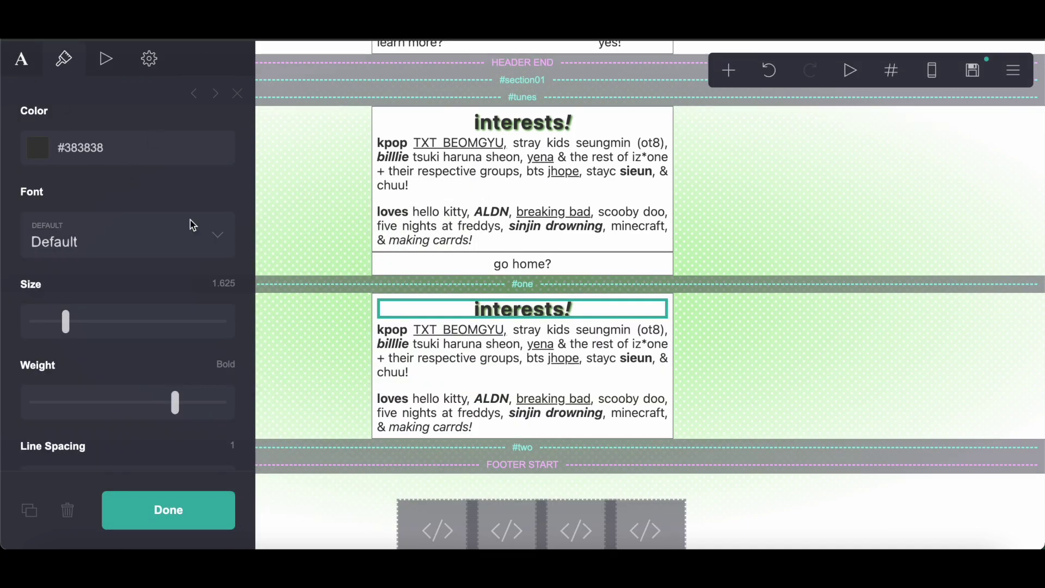
Step: Change the title text of the duplicated container in the #one section to "byf*!*"
{"action": "scroll", "coordinate": [208, 244], "scroll_direction": "up", "scroll_amount": 2}
{"action": "left_click", "coordinate": [22, 58]}
{"action": "left_click_drag", "start_coordinate": [74, 176], "coordinate": [20, 175]}
{"action": "type", "text": "byf*!*"}
Step: Replace the interests paragraph under the byf! title with the paragraph copied from the example site
{"action": "left_click", "coordinate": [383, 329]}
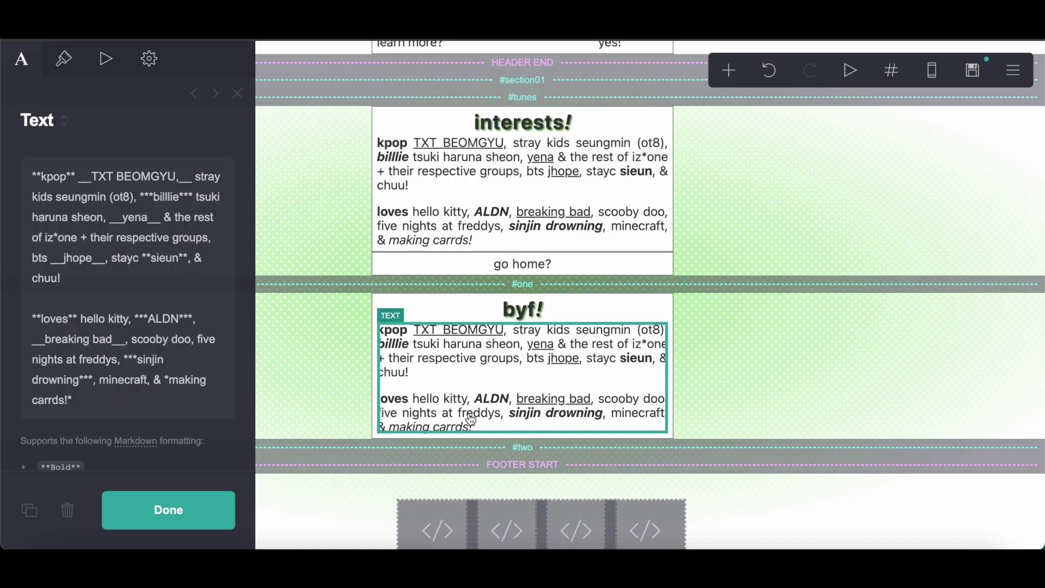
{"action": "key", "text": "super+a"}
{"action": "right_click", "coordinate": [103, 158]}
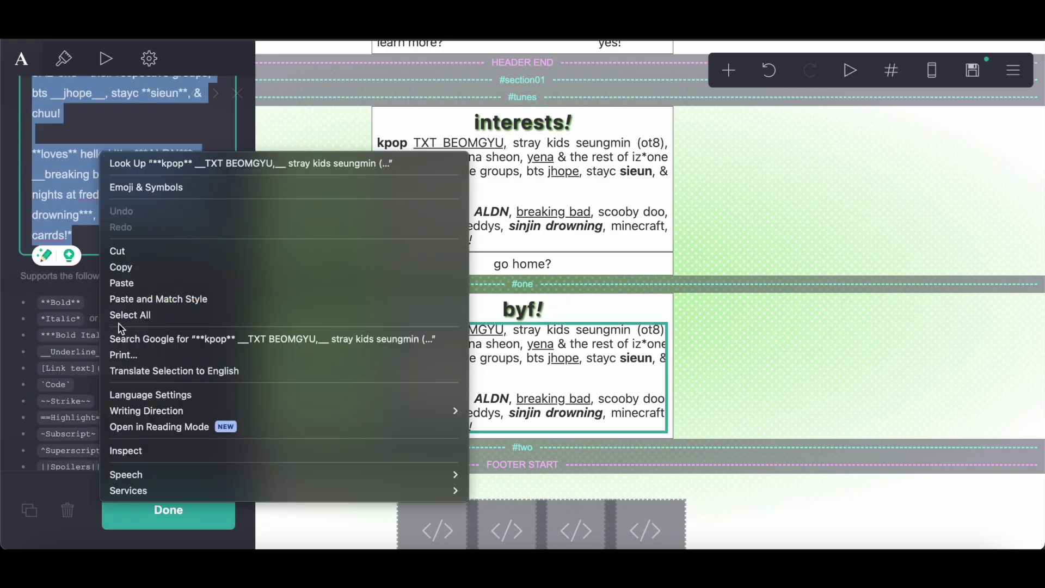
{"action": "left_click", "coordinate": [121, 282]}
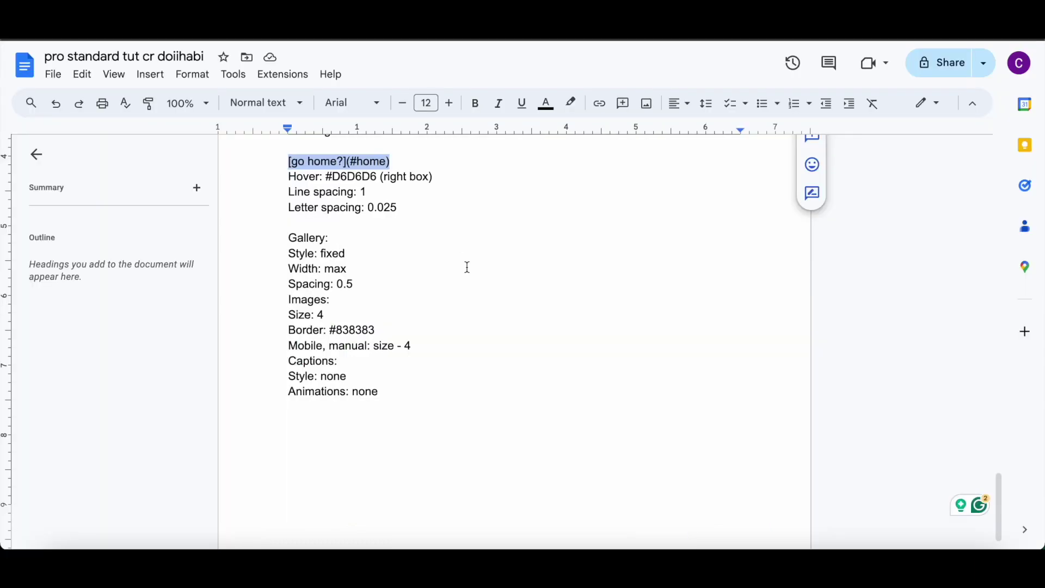
Step: Check the gallery settings in the document, add a container below the byf! container and insert a gallery in it
{"action": "scroll", "coordinate": [467, 267], "scroll_direction": "down", "scroll_amount": 1}
{"action": "scroll", "coordinate": [467, 267], "scroll_direction": "up", "scroll_amount": 3}
{"action": "scroll", "coordinate": [466, 267], "scroll_direction": "down", "scroll_amount": 2}
{"action": "scroll", "coordinate": [467, 268], "scroll_direction": "up", "scroll_amount": 2}
{"action": "scroll", "coordinate": [466, 267], "scroll_direction": "up", "scroll_amount": 1}
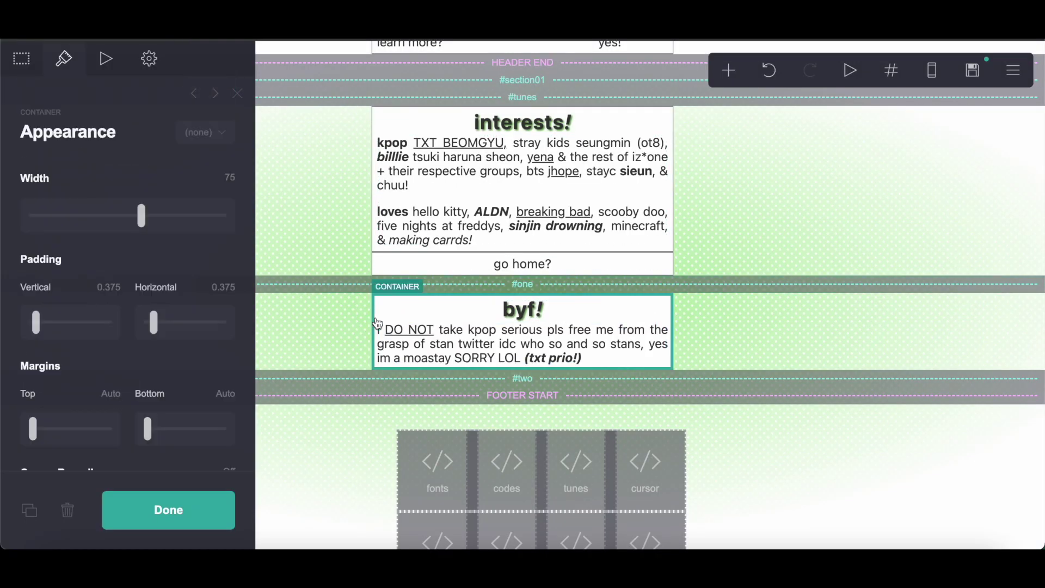
{"action": "left_click", "coordinate": [729, 70]}
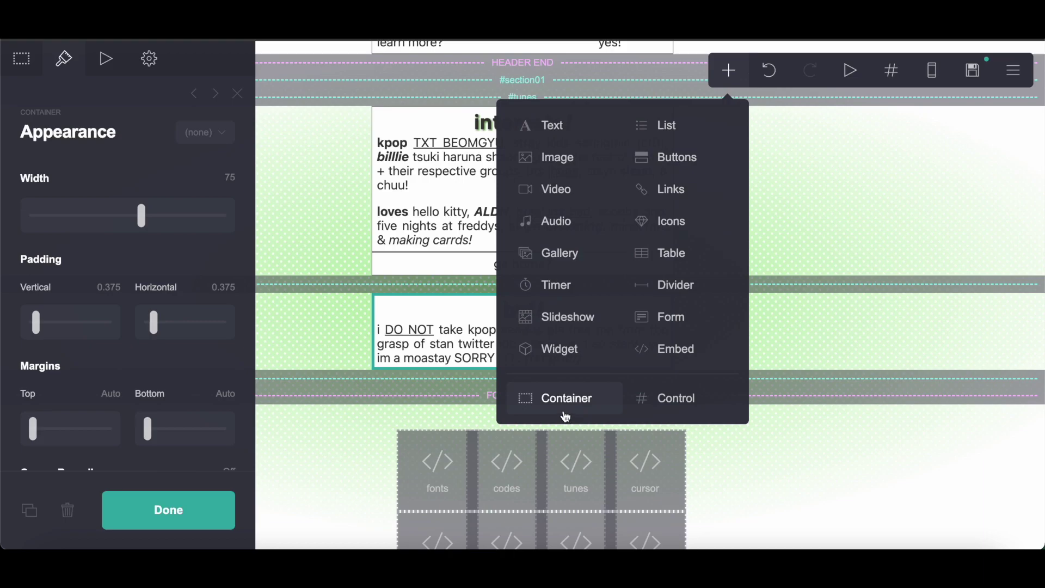
{"action": "left_click", "coordinate": [563, 405]}
{"action": "left_click", "coordinate": [731, 81]}
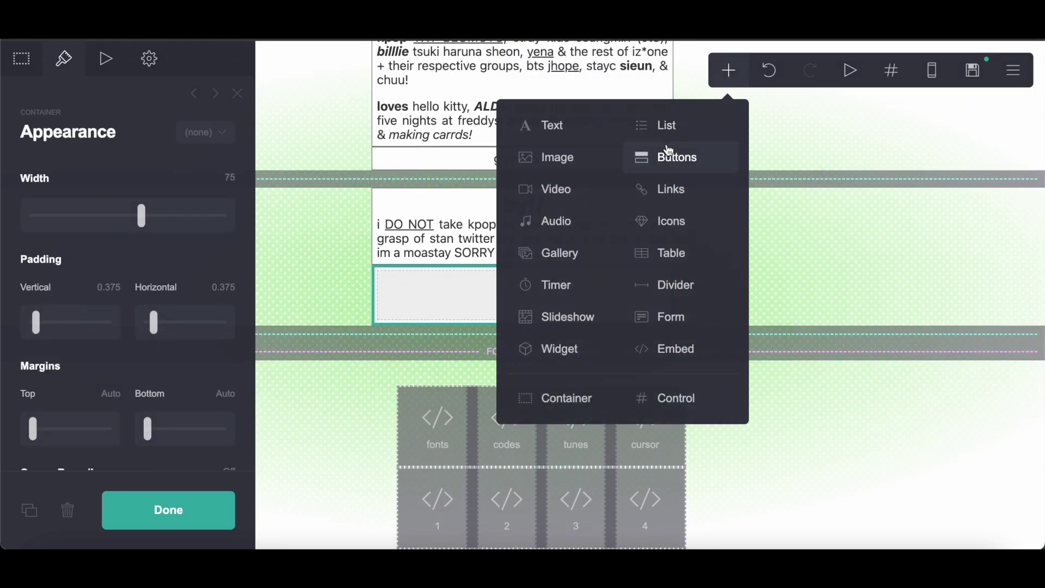
{"action": "left_click", "coordinate": [586, 261]}
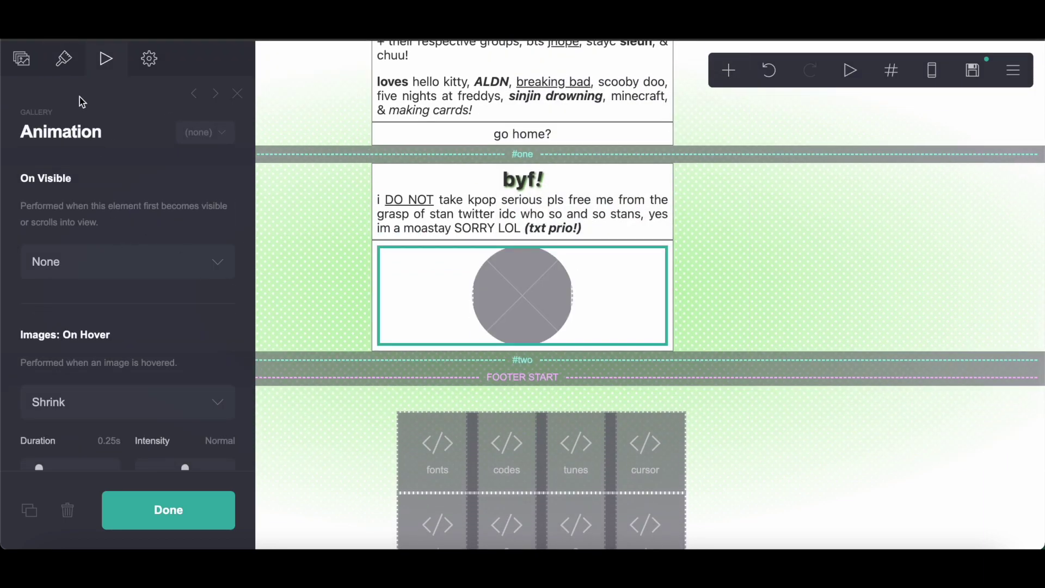
Step: Add two more image items to the new gallery so that it holds three
{"action": "left_click", "coordinate": [30, 73]}
{"action": "left_click", "coordinate": [117, 188]}
{"action": "left_click", "coordinate": [115, 226]}
{"action": "left_click", "coordinate": [115, 226]}
{"action": "left_click", "coordinate": [116, 274]}
Step: Upload 2a0d4cfa703297ee77364f7fce19be05.jpeg as the first gallery image, cropped to a full-width square around the person's head and arms
{"action": "left_click", "coordinate": [106, 191]}
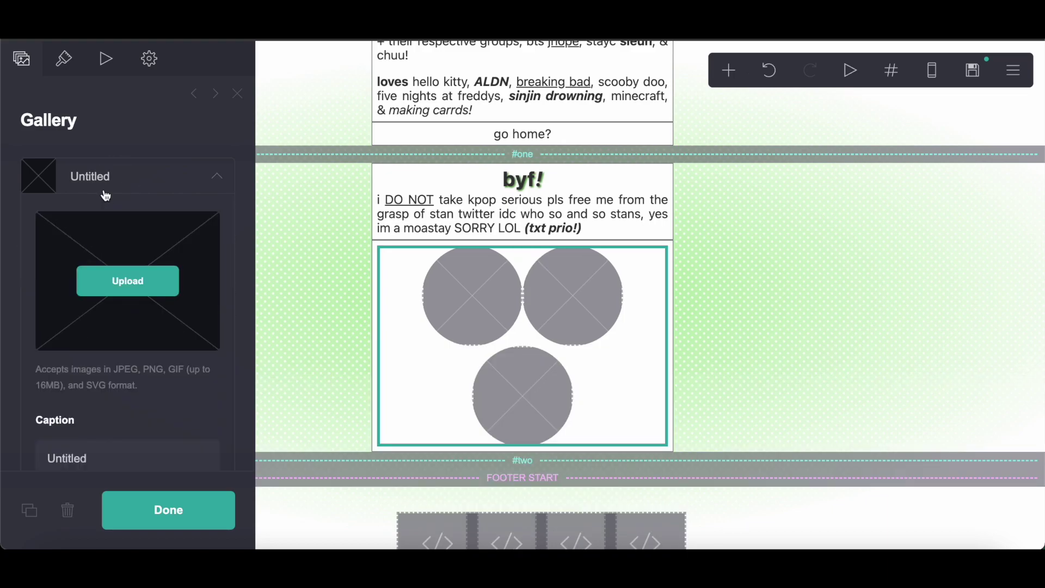
{"action": "left_click", "coordinate": [127, 290]}
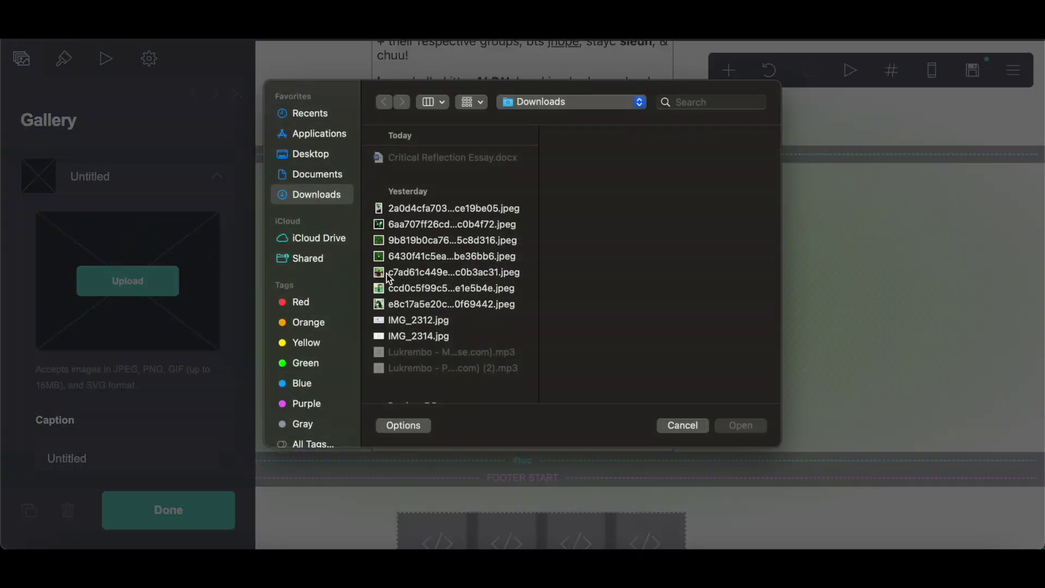
{"action": "left_click", "coordinate": [406, 208]}
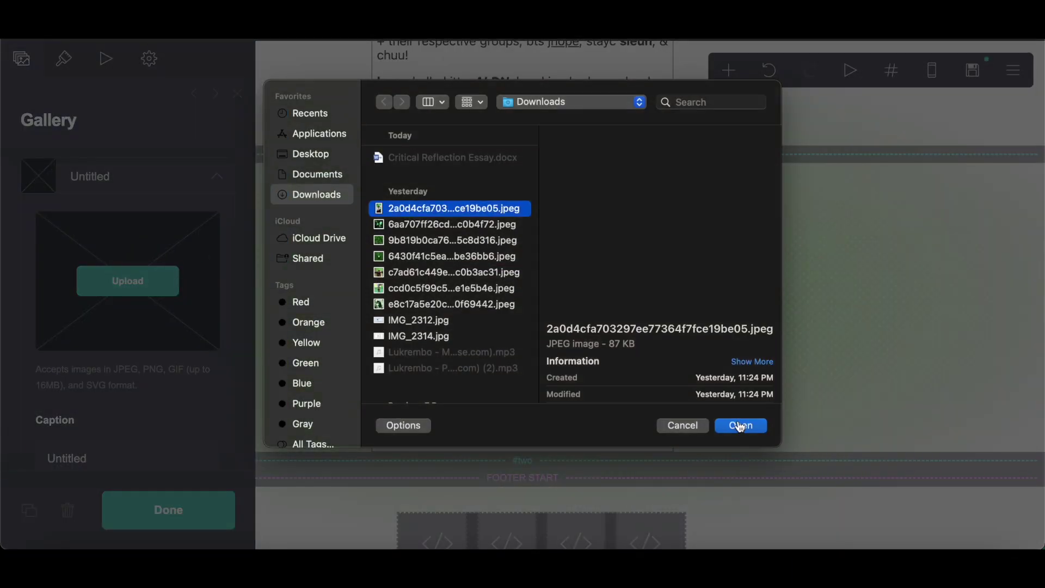
{"action": "left_click", "coordinate": [740, 425]}
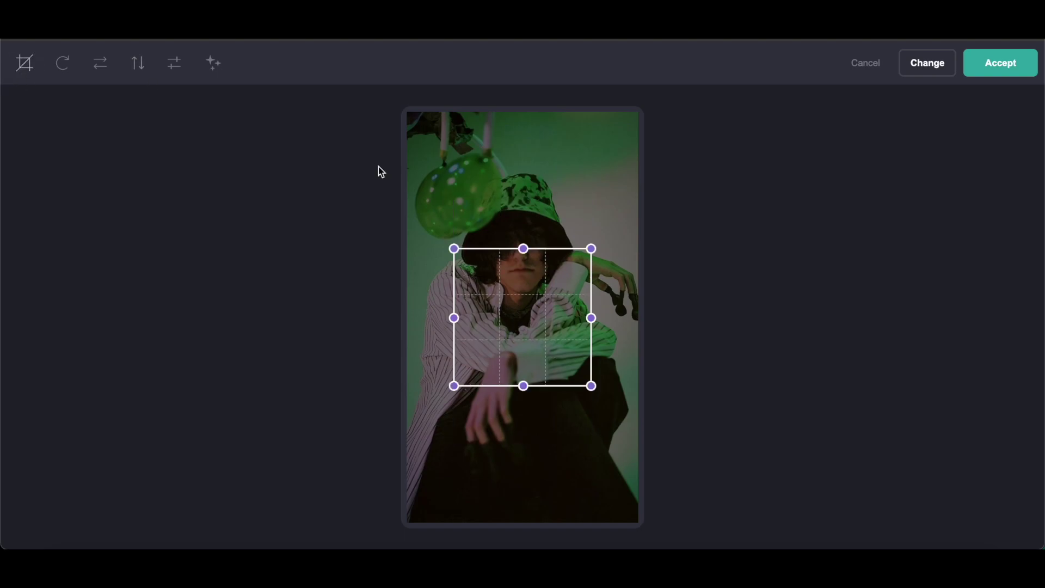
{"action": "left_click_drag", "start_coordinate": [445, 236], "coordinate": [350, 174]}
{"action": "left_click_drag", "start_coordinate": [591, 386], "coordinate": [657, 430]}
{"action": "left_click_drag", "start_coordinate": [560, 377], "coordinate": [558, 340]}
{"action": "left_click", "coordinate": [1000, 66]}
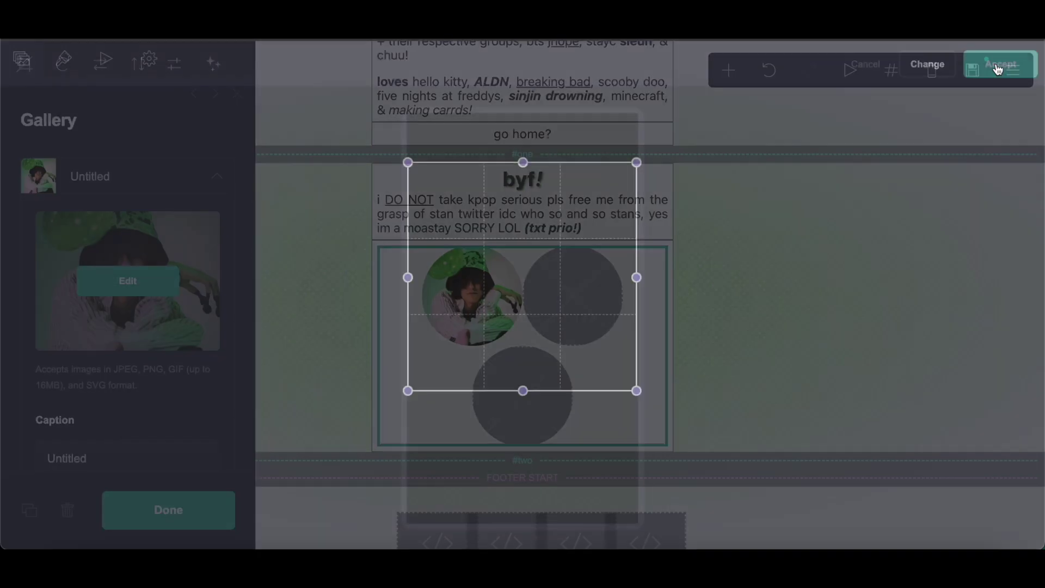
Step: Upload the green binary-code image 9b819b0ca765b969f6983d8925c8d316.jpeg as the second gallery image, uncropped
{"action": "left_click", "coordinate": [63, 168]}
{"action": "left_click", "coordinate": [117, 229]}
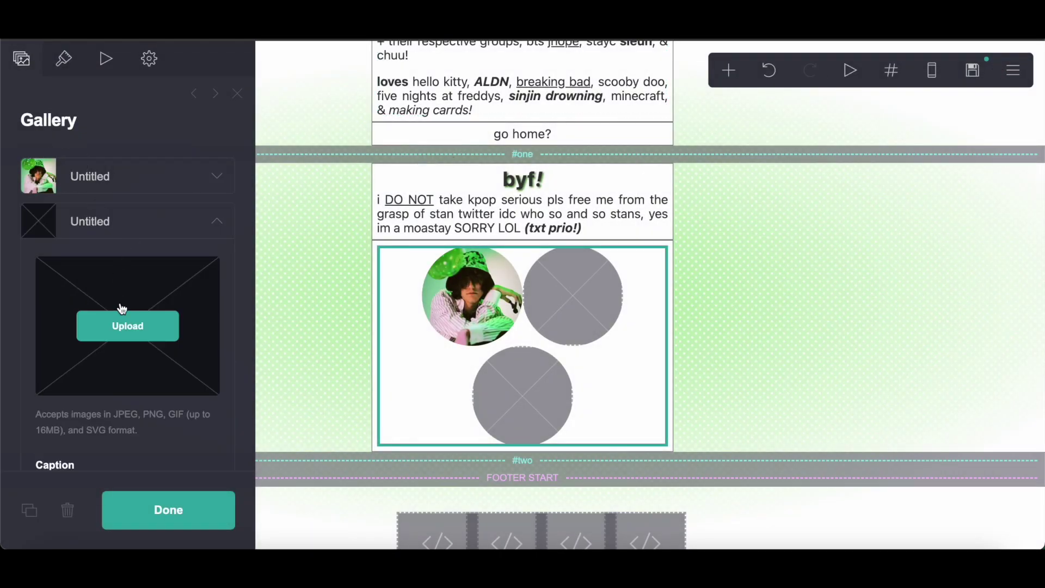
{"action": "left_click", "coordinate": [122, 321]}
{"action": "left_click", "coordinate": [419, 243]}
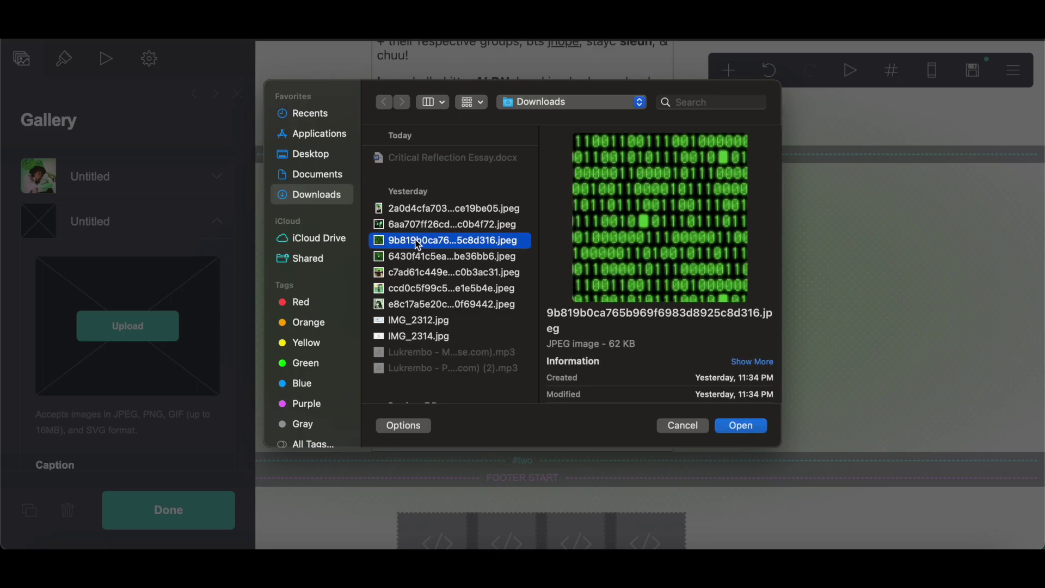
{"action": "left_click", "coordinate": [741, 425]}
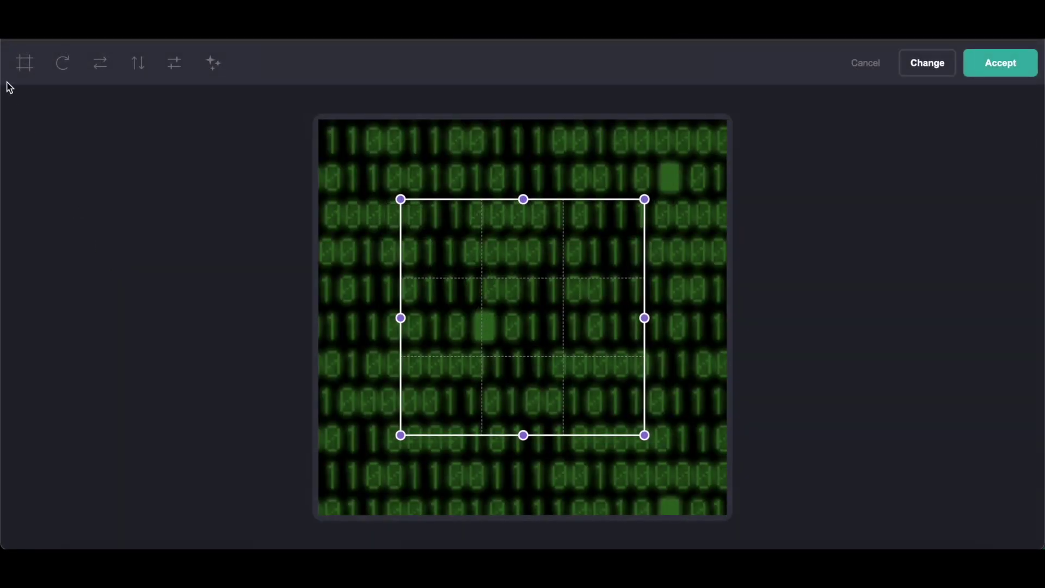
{"action": "left_click", "coordinate": [989, 68]}
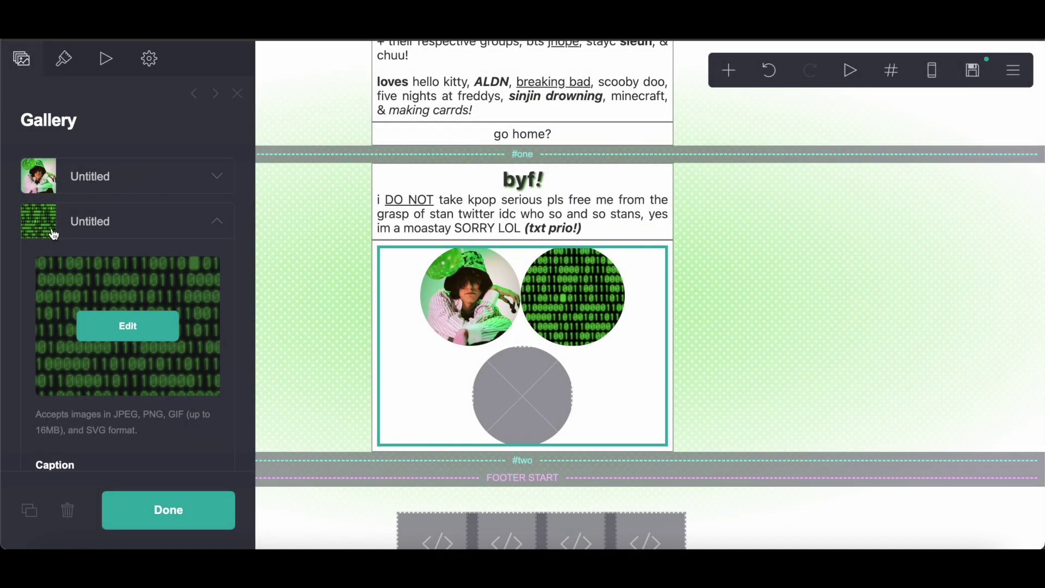
Step: Upload 6aa707ff26cd49f42ac287b52c0b4f72.jpeg as the third gallery image with cropping turned off
{"action": "left_click", "coordinate": [125, 221]}
{"action": "left_click", "coordinate": [111, 269]}
{"action": "left_click", "coordinate": [146, 371]}
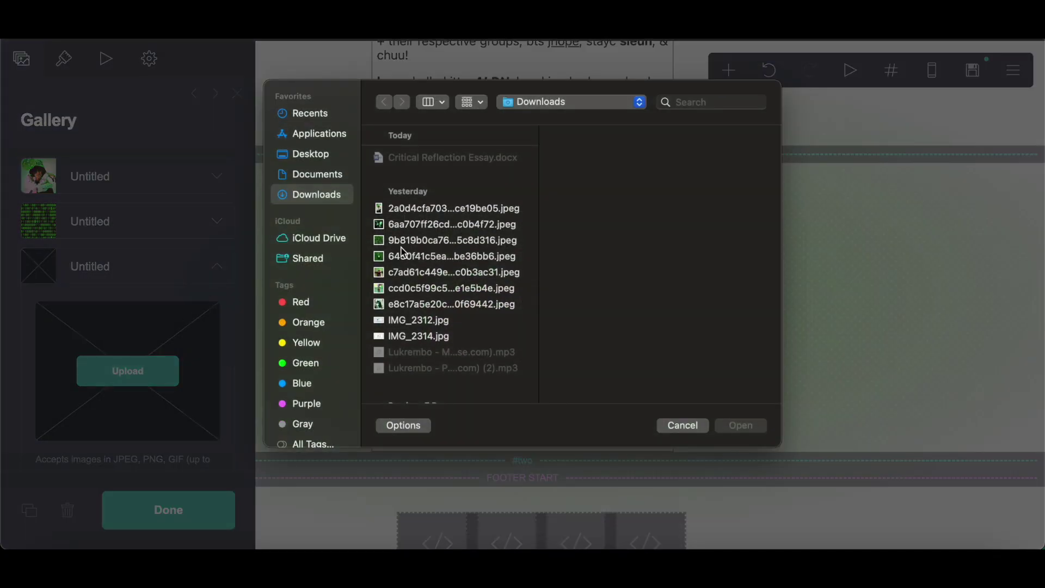
{"action": "left_click", "coordinate": [401, 223]}
{"action": "left_click", "coordinate": [736, 426]}
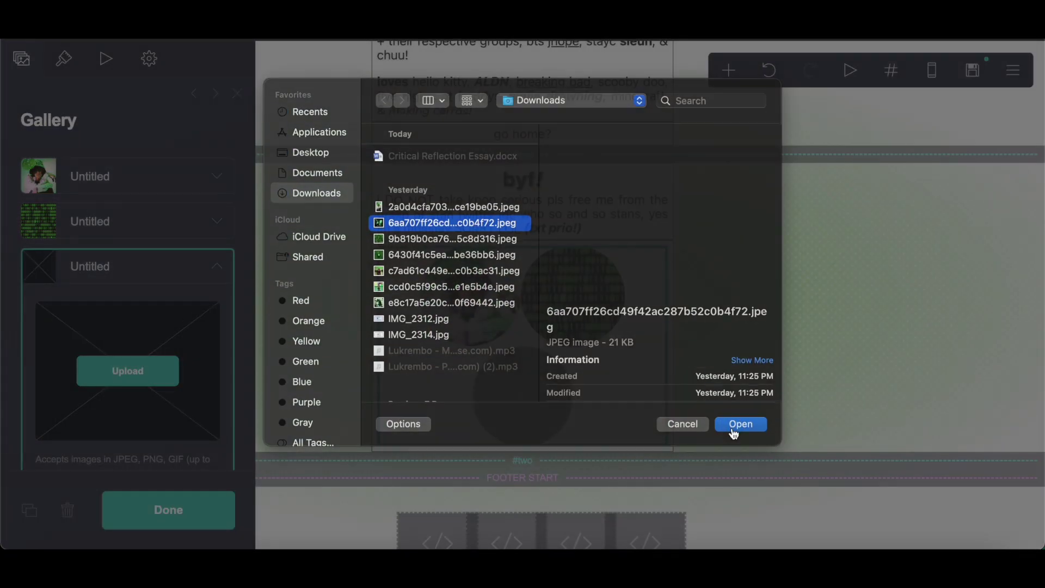
{"action": "left_click", "coordinate": [24, 63]}
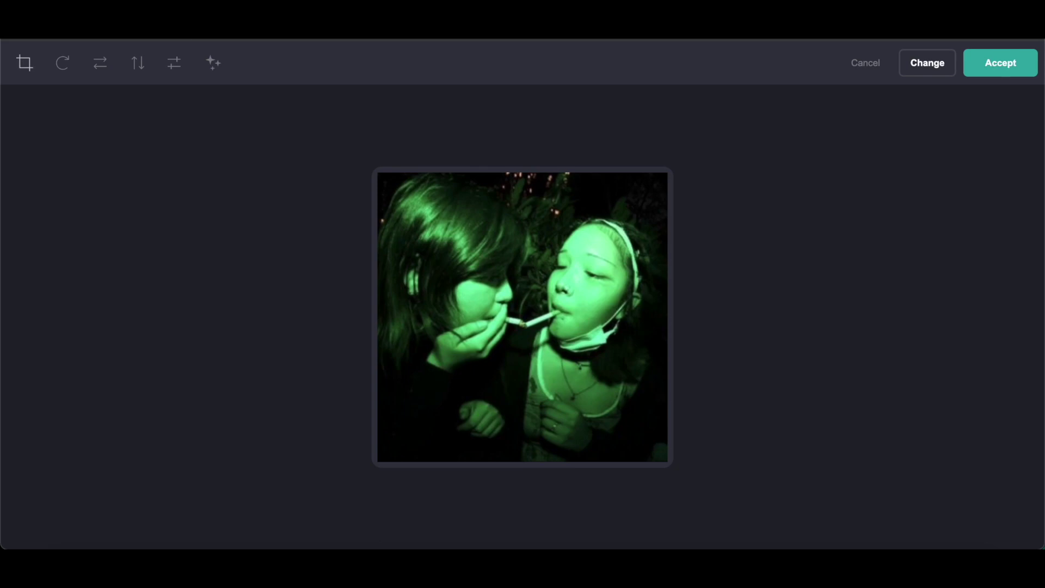
{"action": "left_click", "coordinate": [1007, 66]}
Step: Following the settings document, set the gallery style to Fixed and its spacing to 0.5
{"action": "left_click", "coordinate": [63, 60]}
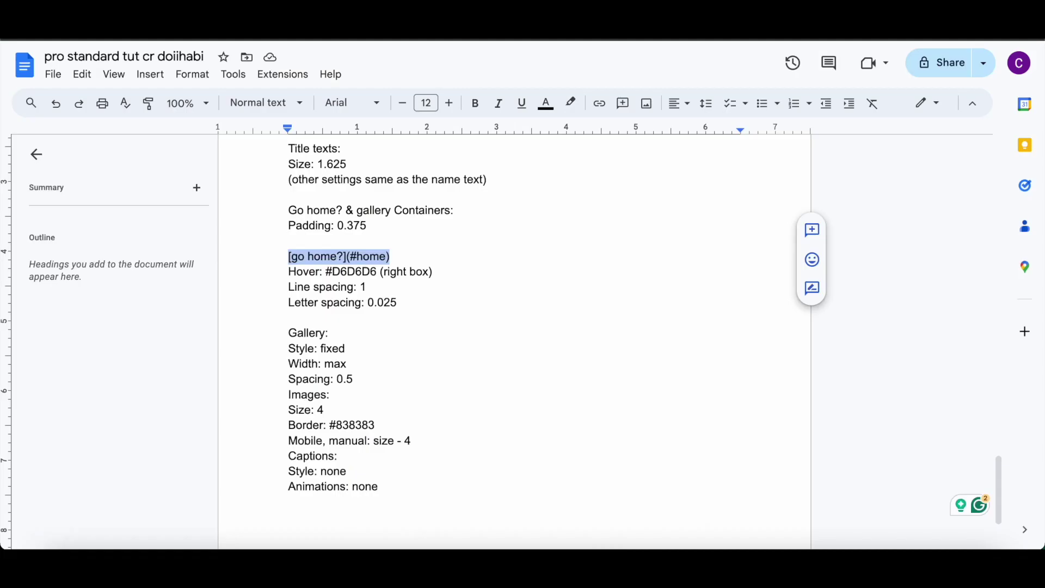
{"action": "scroll", "coordinate": [323, 256], "scroll_direction": "down", "scroll_amount": 1}
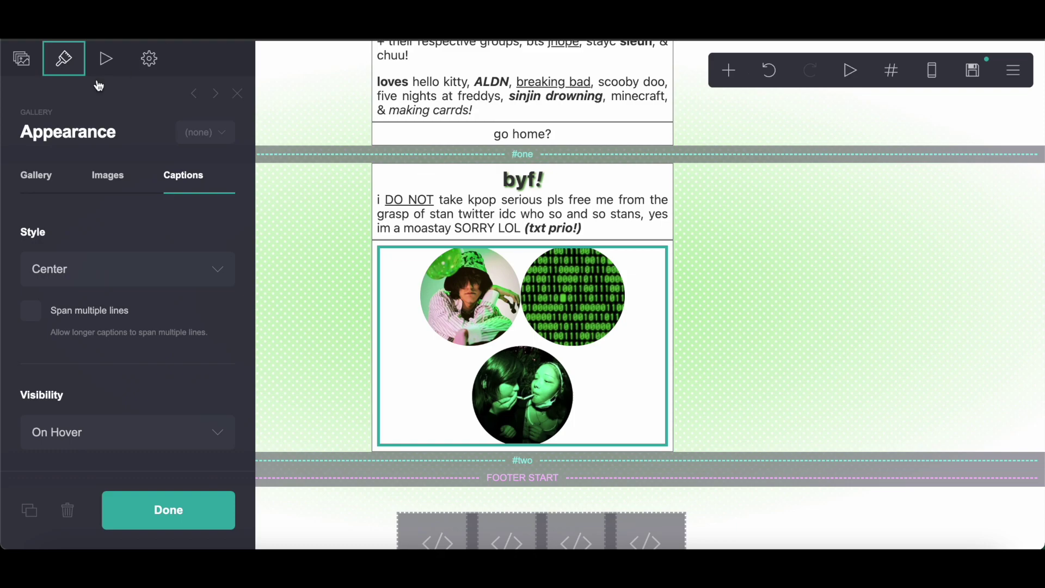
{"action": "left_click", "coordinate": [48, 171]}
{"action": "left_click", "coordinate": [113, 274]}
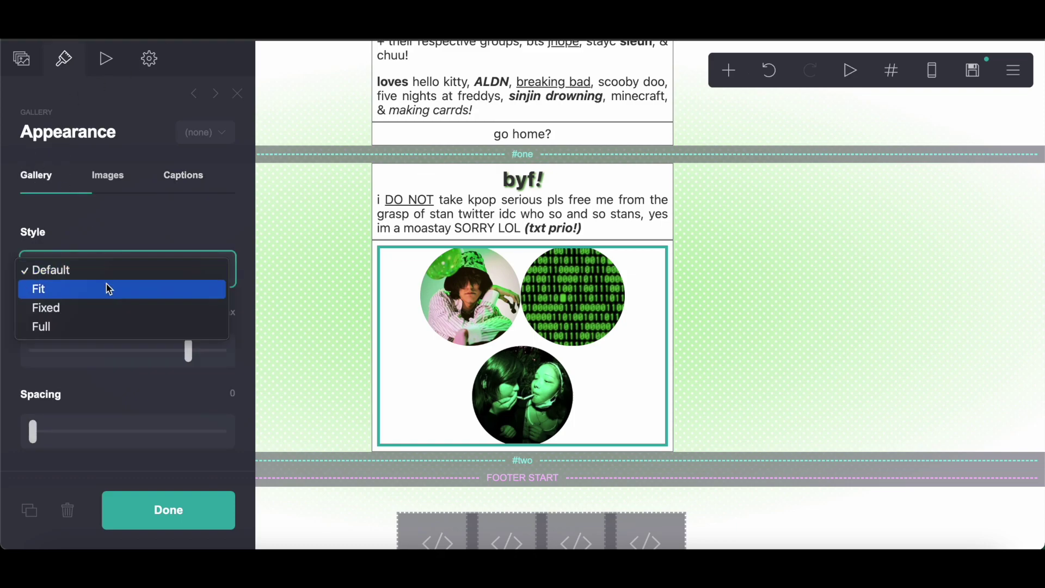
{"action": "left_click", "coordinate": [103, 305]}
{"action": "scroll", "coordinate": [169, 326], "scroll_direction": "down", "scroll_amount": 1}
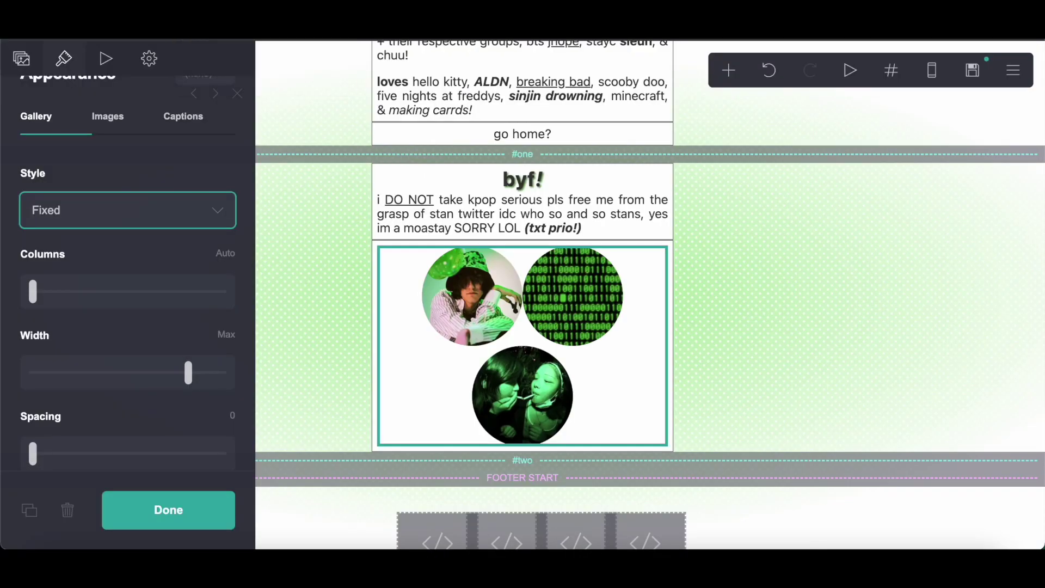
{"action": "scroll", "coordinate": [168, 338], "scroll_direction": "down", "scroll_amount": 1}
{"action": "left_click", "coordinate": [228, 370]}
{"action": "key", "text": "Return"}
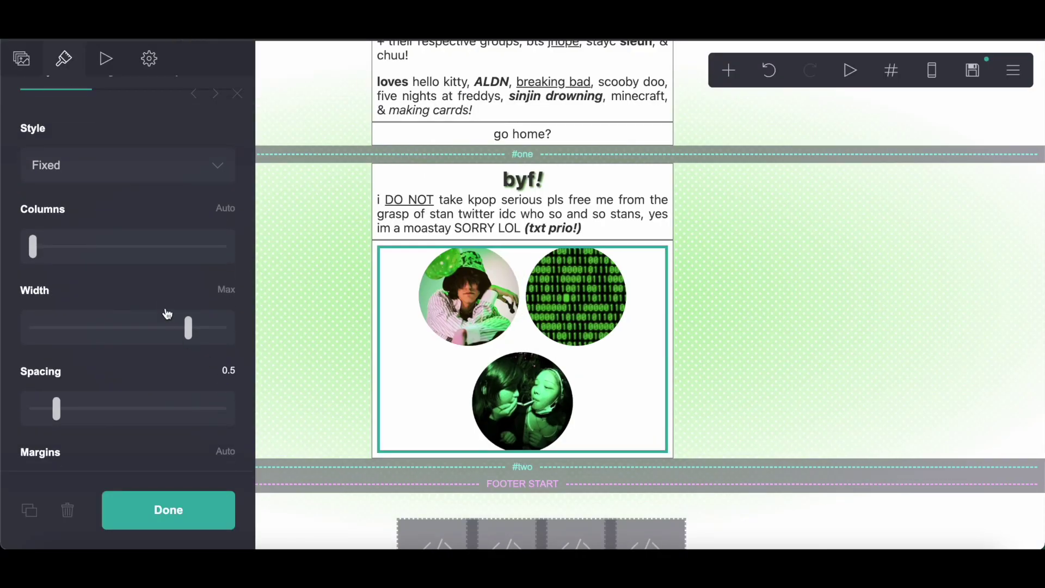
Step: Open the gallery's image appearance settings and copy the border colour #838383 from the settings document
{"action": "scroll", "coordinate": [168, 314], "scroll_direction": "down", "scroll_amount": 7}
{"action": "scroll", "coordinate": [162, 306], "scroll_direction": "up", "scroll_amount": 7}
{"action": "left_click", "coordinate": [106, 136]}
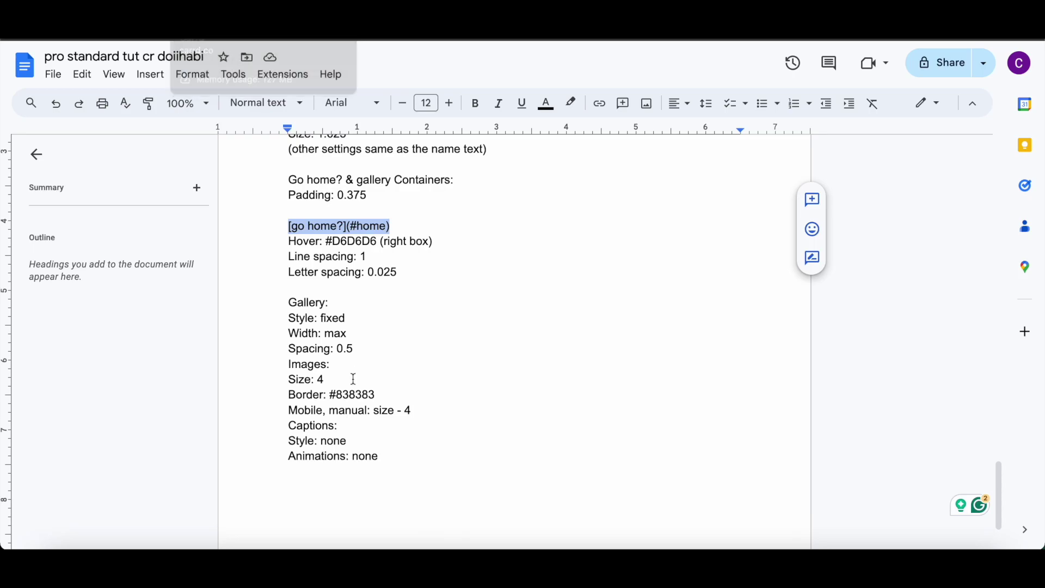
{"action": "left_click_drag", "start_coordinate": [330, 395], "coordinate": [383, 397]}
{"action": "right_click", "coordinate": [359, 395]}
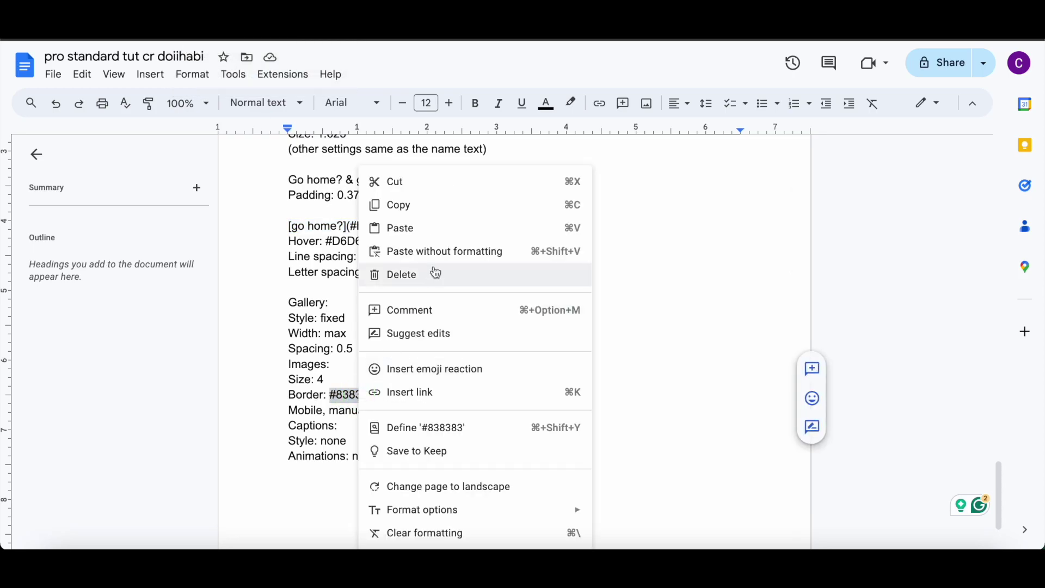
{"action": "left_click", "coordinate": [412, 205]}
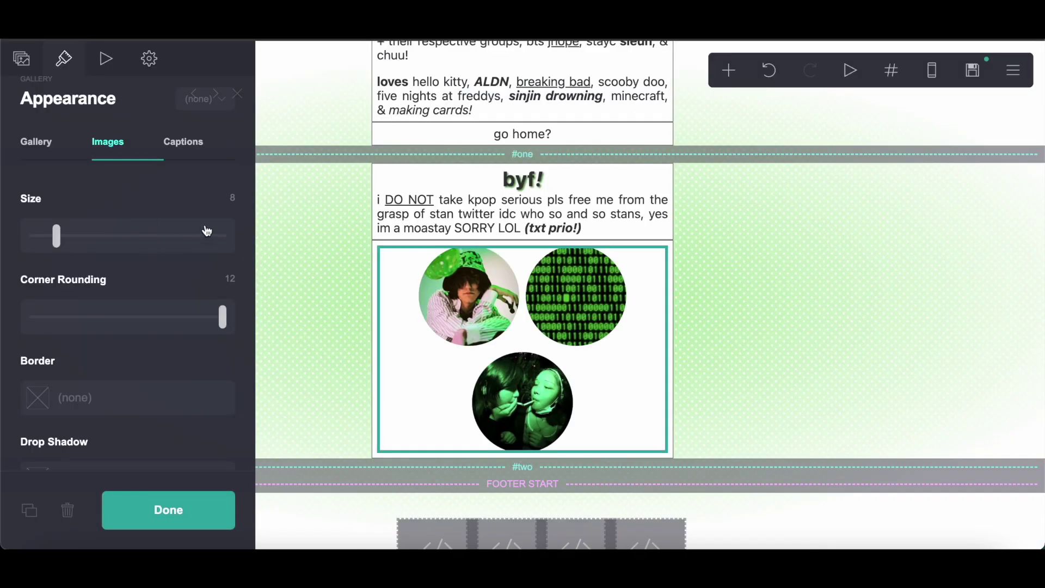
Step: Set the gallery images' size to 4 and turn their corner rounding off
{"action": "left_click", "coordinate": [231, 198]}
{"action": "type", "text": "4"}
{"action": "key", "text": "Return"}
{"action": "left_click_drag", "start_coordinate": [229, 314], "coordinate": [2, 325]}
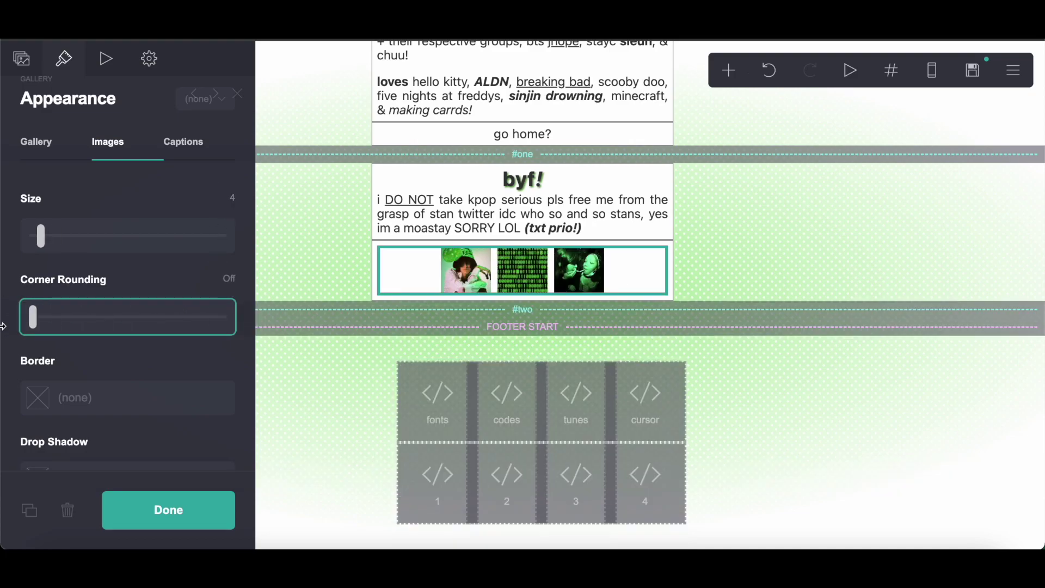
Step: Give the gallery images a #838383 border and set their manual mobile size to 4
{"action": "scroll", "coordinate": [163, 289], "scroll_direction": "down", "scroll_amount": 3}
{"action": "left_click", "coordinate": [112, 307]}
{"action": "right_click", "coordinate": [117, 308]}
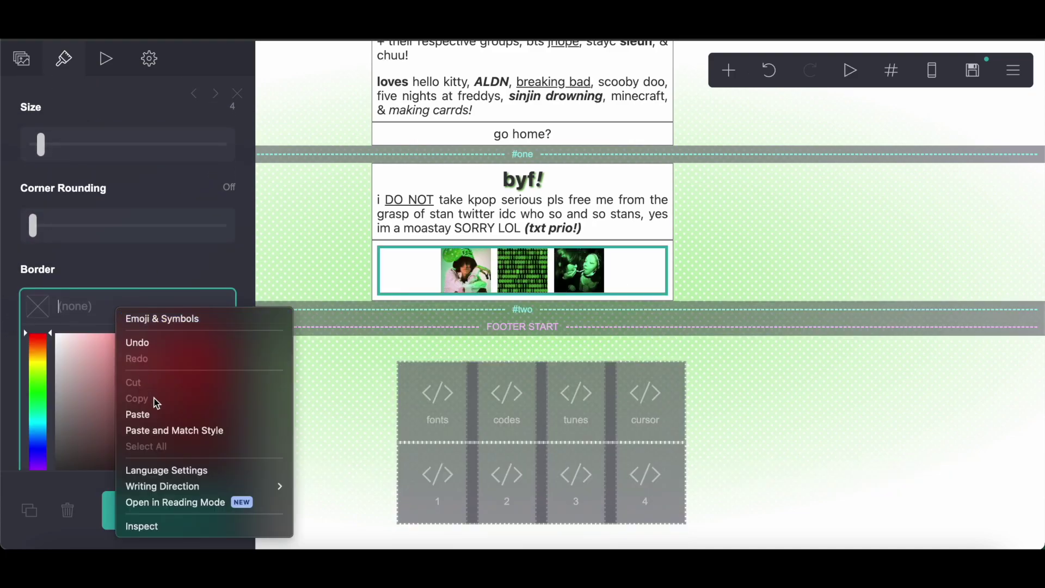
{"action": "left_click", "coordinate": [156, 414]}
{"action": "scroll", "coordinate": [105, 266], "scroll_direction": "down", "scroll_amount": 4}
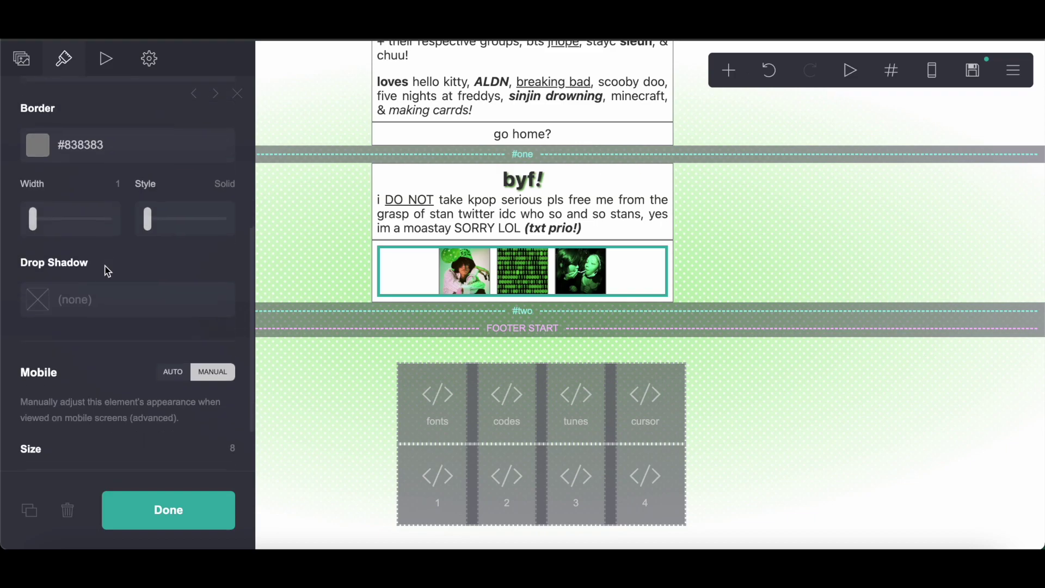
{"action": "left_click", "coordinate": [233, 436]}
{"action": "key", "text": "Return"}
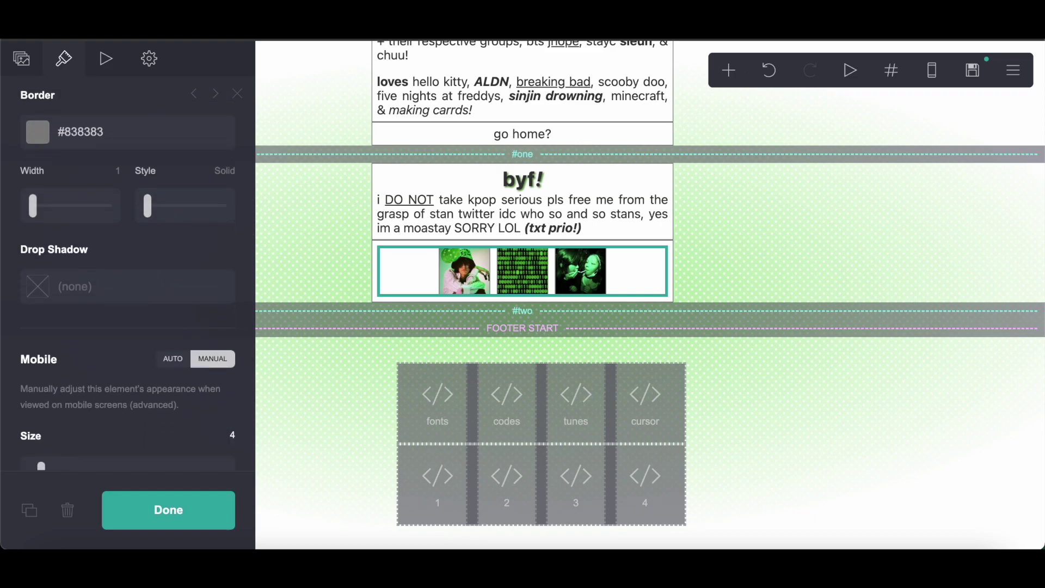
{"action": "scroll", "coordinate": [118, 321], "scroll_direction": "down", "scroll_amount": 1}
{"action": "scroll", "coordinate": [116, 318], "scroll_direction": "up", "scroll_amount": 6}
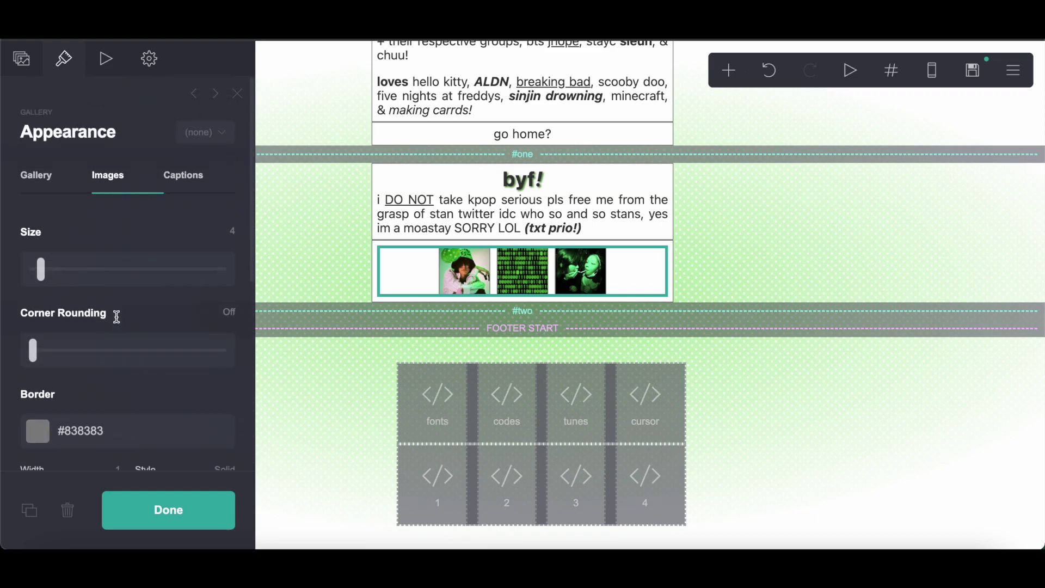
Step: Following the settings document, set the gallery's caption style to None
{"action": "key", "text": "alt+Tab"}
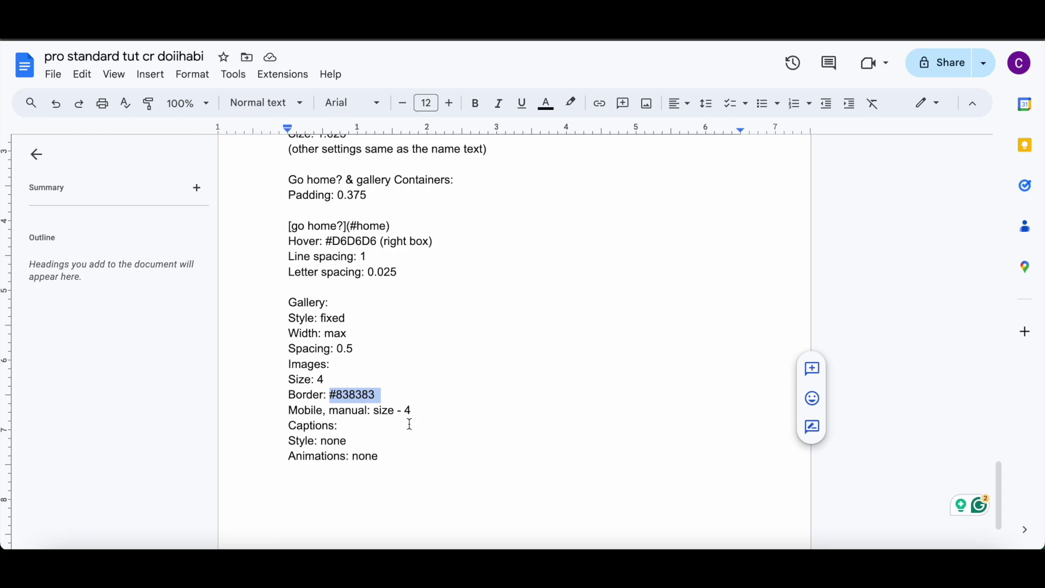
{"action": "scroll", "coordinate": [327, 311], "scroll_direction": "down", "scroll_amount": 2}
{"action": "key", "text": "alt+Tab"}
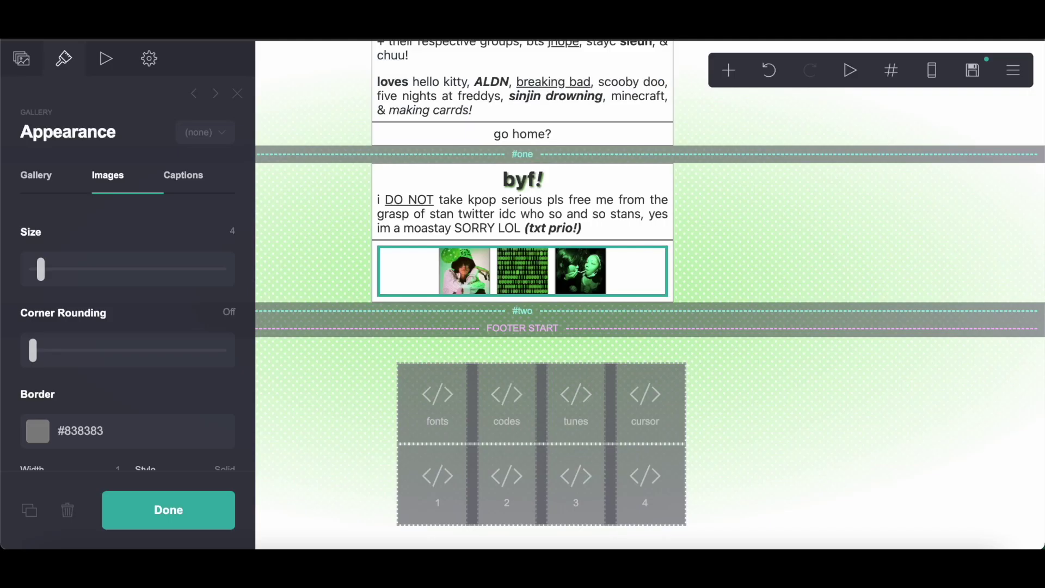
{"action": "left_click", "coordinate": [169, 190]}
{"action": "left_click", "coordinate": [100, 267]}
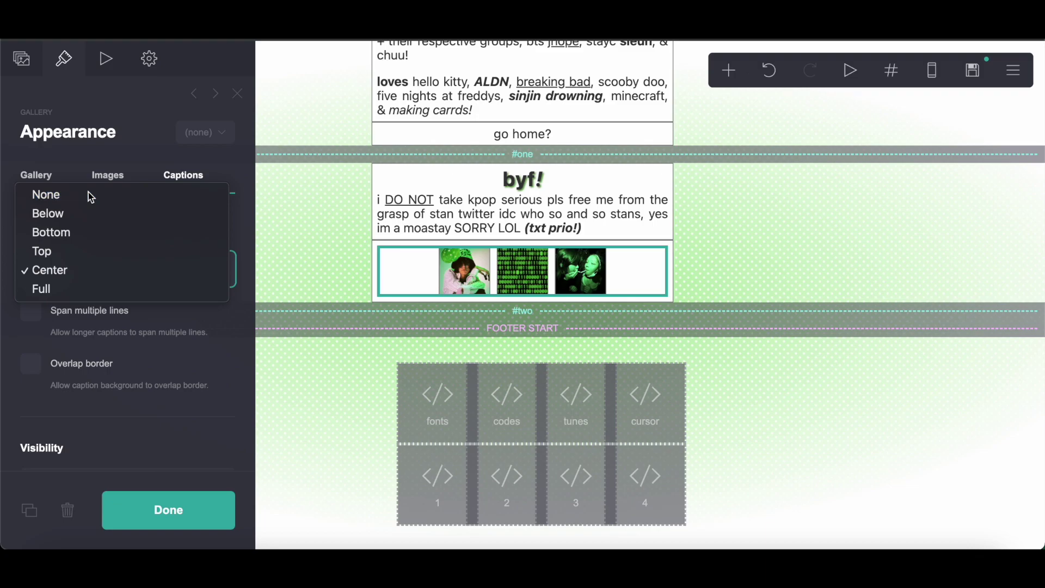
{"action": "left_click", "coordinate": [89, 194]}
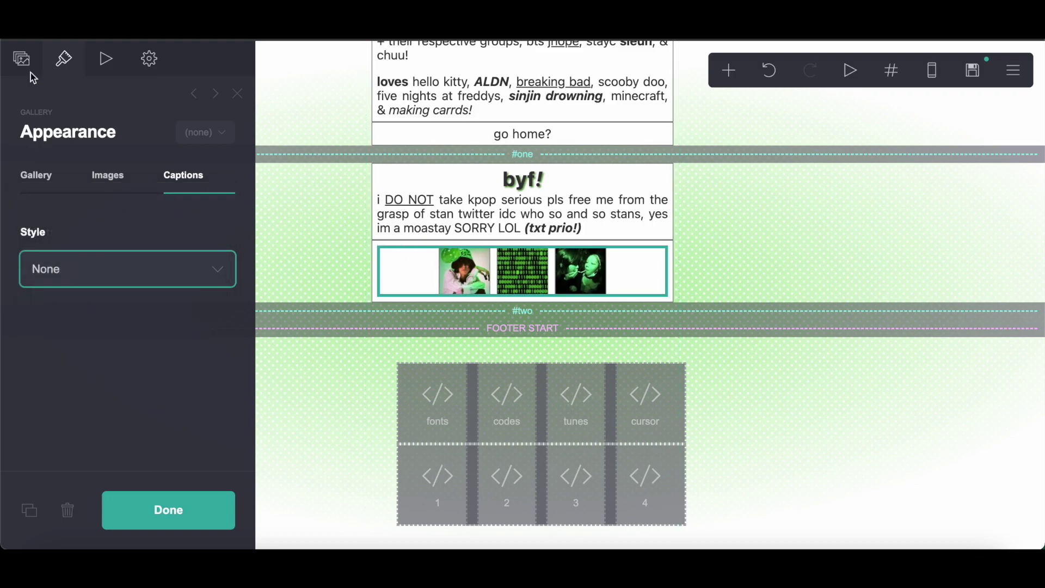
Step: Set the gallery's image hover animation to None and finish editing the gallery
{"action": "left_click", "coordinate": [112, 59]}
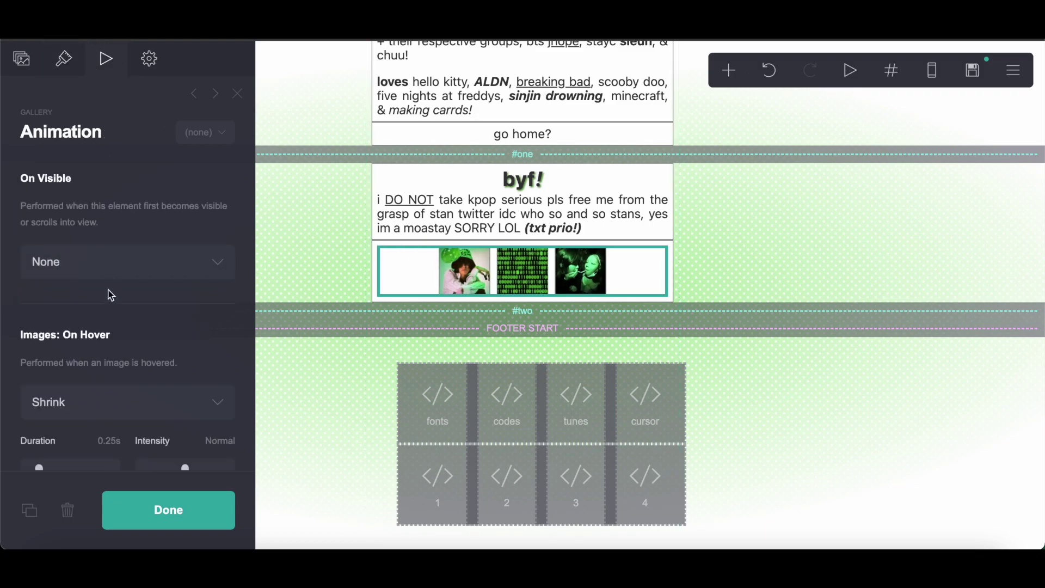
{"action": "left_click", "coordinate": [62, 405]}
{"action": "left_click", "coordinate": [66, 271]}
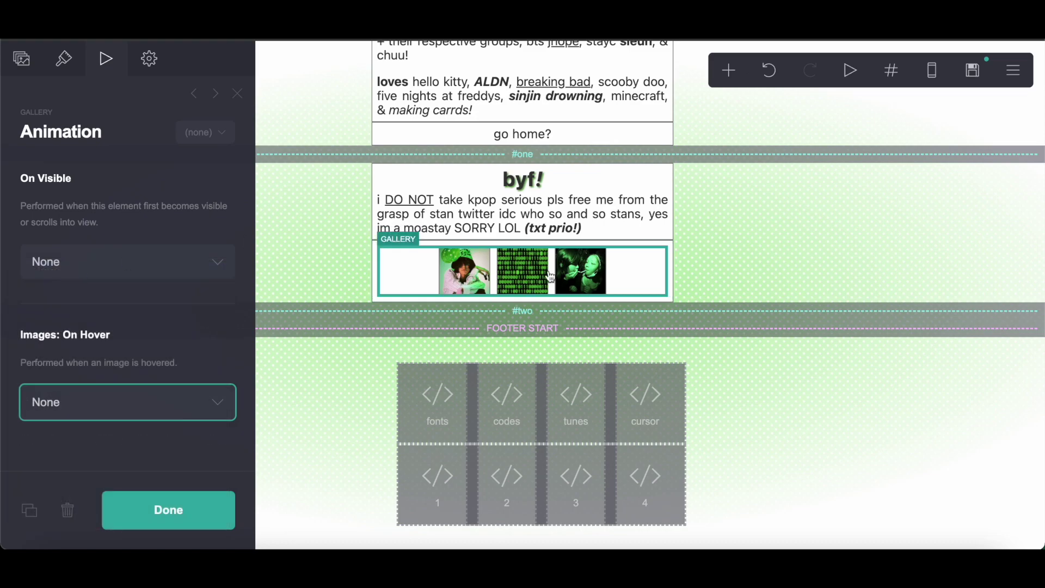
{"action": "left_click", "coordinate": [149, 501]}
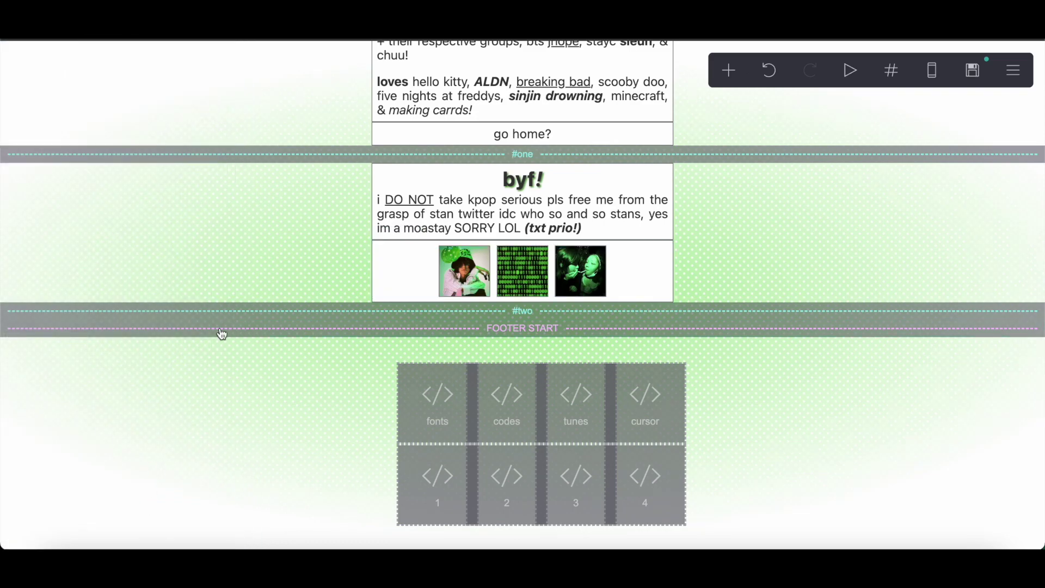
Step: Duplicate the "byf!" text container and move the copy below the #two section break
{"action": "left_click", "coordinate": [385, 196]}
{"action": "left_click", "coordinate": [29, 510]}
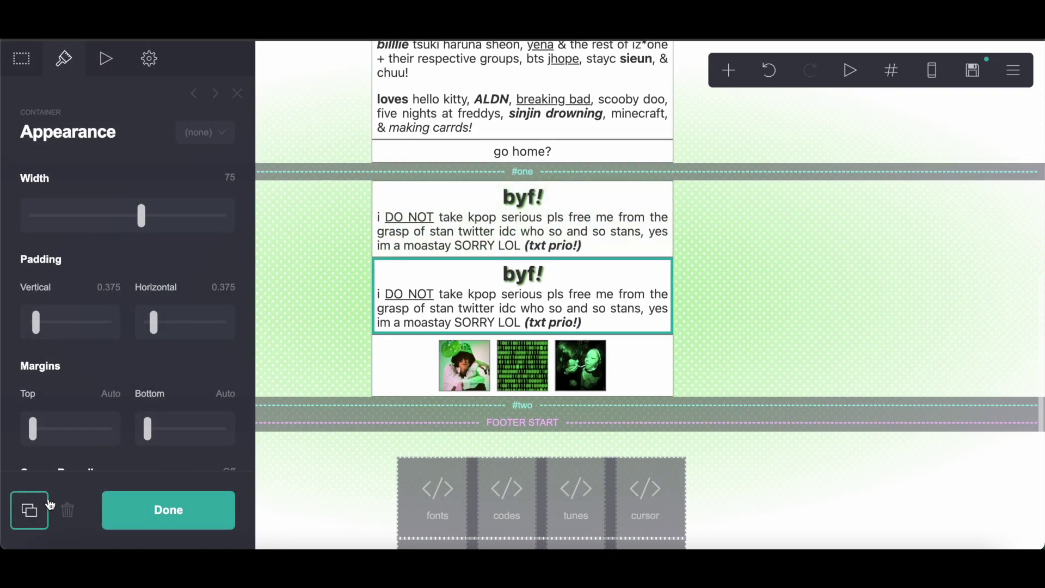
{"action": "left_click", "coordinate": [169, 529]}
{"action": "left_click_drag", "start_coordinate": [381, 261], "coordinate": [544, 422]}
Step: Change the duplicated container's heading to "dni!", keeping the exclamation mark italic
{"action": "left_click", "coordinate": [536, 362]}
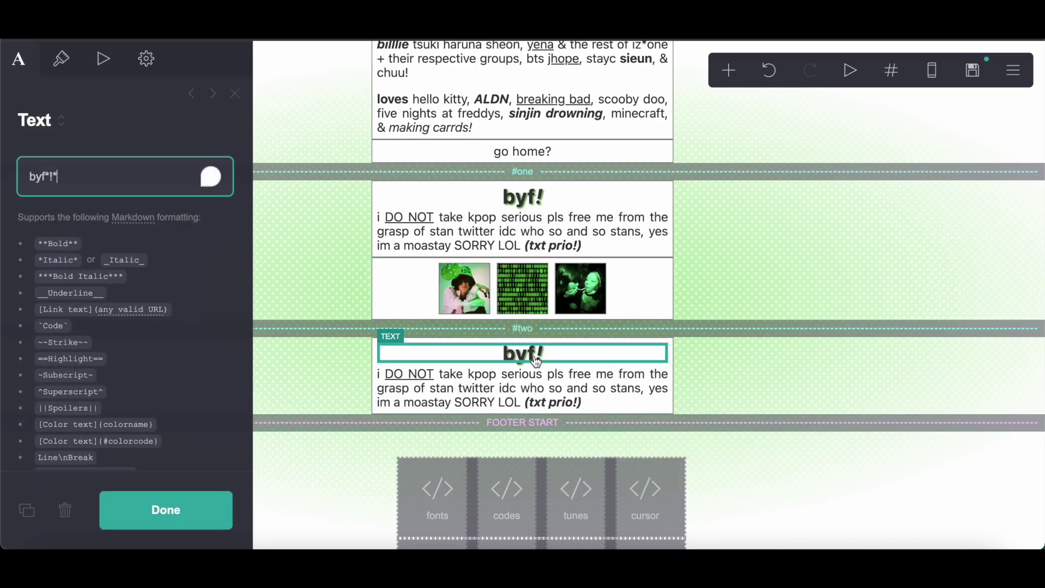
{"action": "left_click_drag", "start_coordinate": [47, 178], "coordinate": [18, 187]}
{"action": "type", "text": "dni!"}
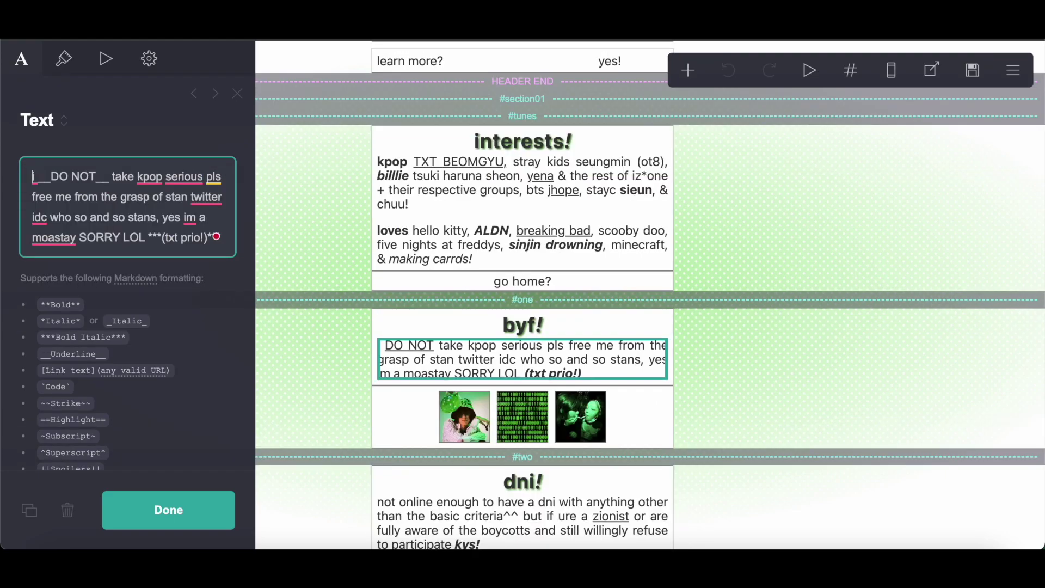
Step: Copy the "dni!" paragraph from the example site and paste it over the duplicated paragraph in the #two section
{"action": "scroll", "coordinate": [435, 489], "scroll_direction": "down", "scroll_amount": 5}
{"action": "left_click", "coordinate": [435, 261]}
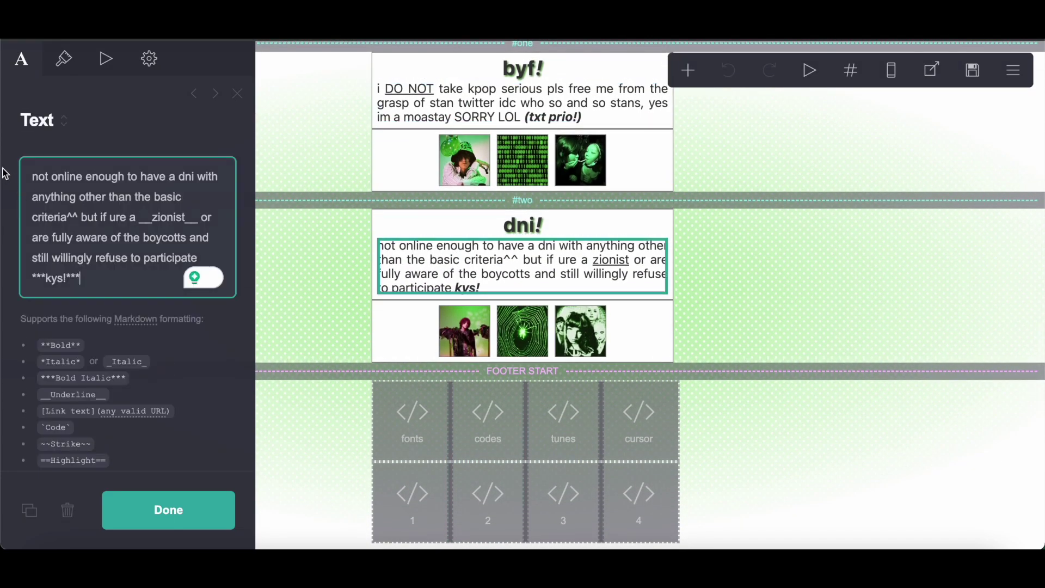
{"action": "left_click_drag", "start_coordinate": [21, 170], "coordinate": [98, 236]}
{"action": "right_click", "coordinate": [98, 240]}
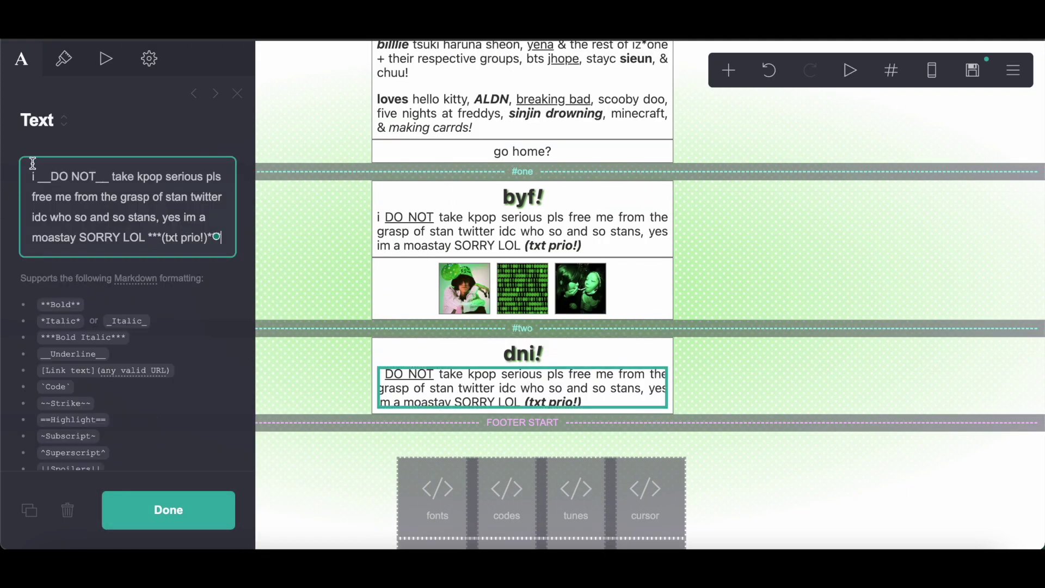
{"action": "left_click_drag", "start_coordinate": [32, 163], "coordinate": [182, 263]}
{"action": "right_click", "coordinate": [109, 194]}
{"action": "left_click", "coordinate": [151, 318]}
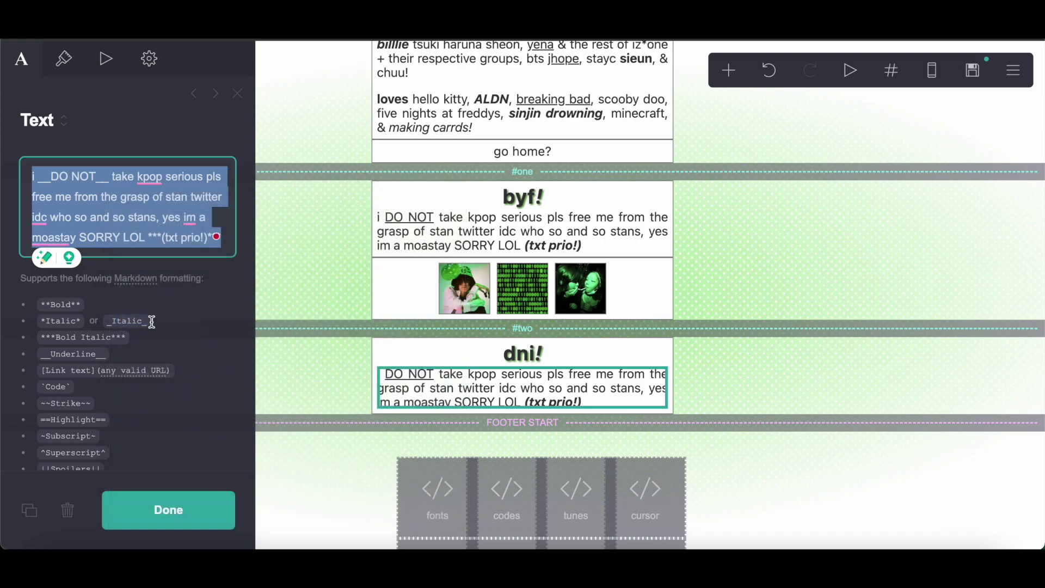
Step: Duplicate the gallery container, place the copy under the "dni!" text and replace its three images
{"action": "left_click", "coordinate": [429, 265]}
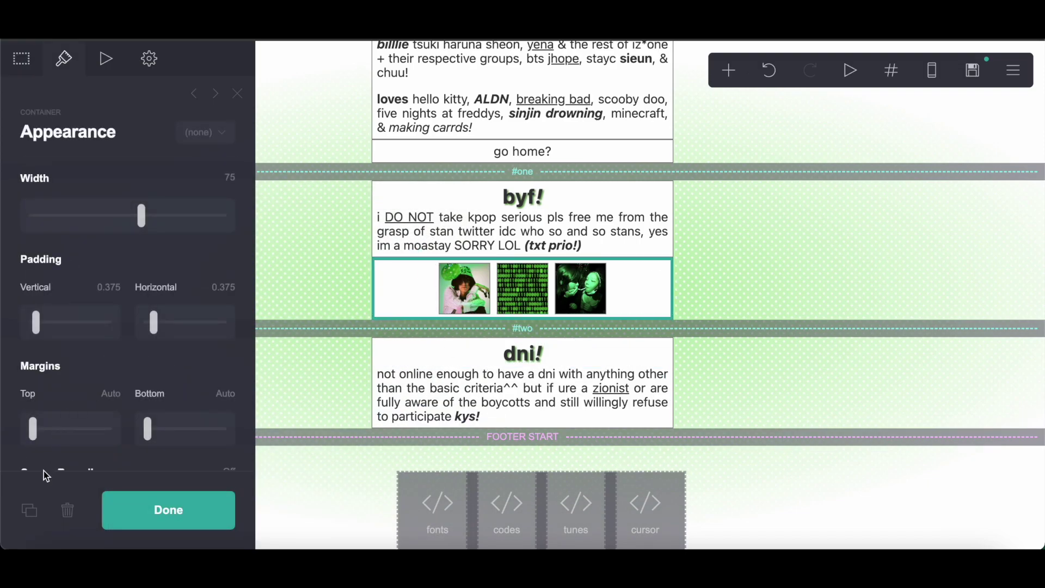
{"action": "left_click", "coordinate": [29, 510]}
{"action": "left_click", "coordinate": [167, 504]}
{"action": "left_click_drag", "start_coordinate": [393, 261], "coordinate": [486, 430]}
{"action": "left_click", "coordinate": [523, 404]}
{"action": "left_click", "coordinate": [33, 64]}
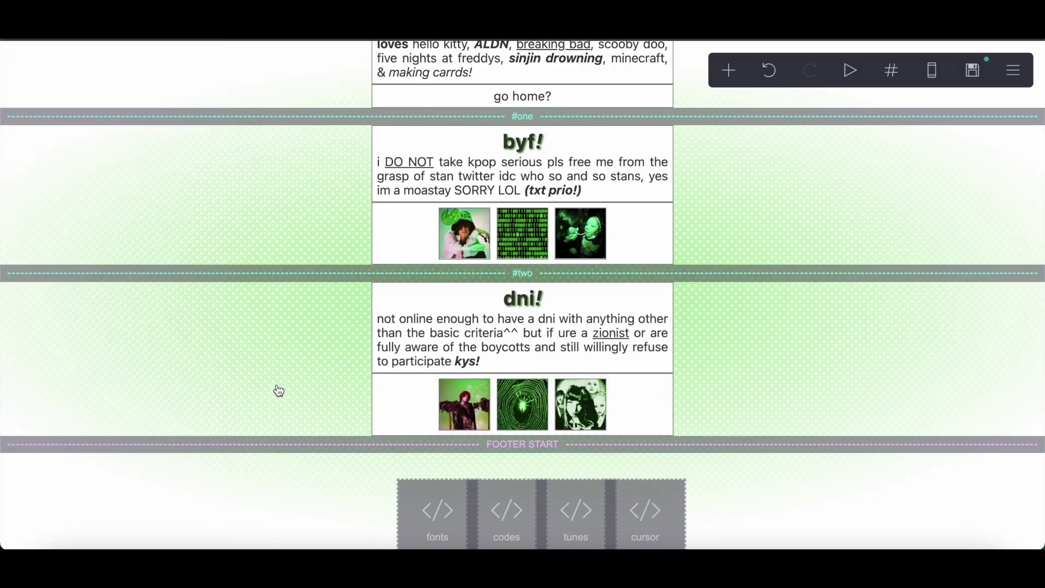
Step: Compare the footer with the example site and set the footer embed container's vertical padding to 0
{"action": "scroll", "coordinate": [275, 390], "scroll_direction": "down", "scroll_amount": 3}
{"action": "scroll", "coordinate": [279, 391], "scroll_direction": "up", "scroll_amount": 2}
{"action": "left_click", "coordinate": [522, 267]}
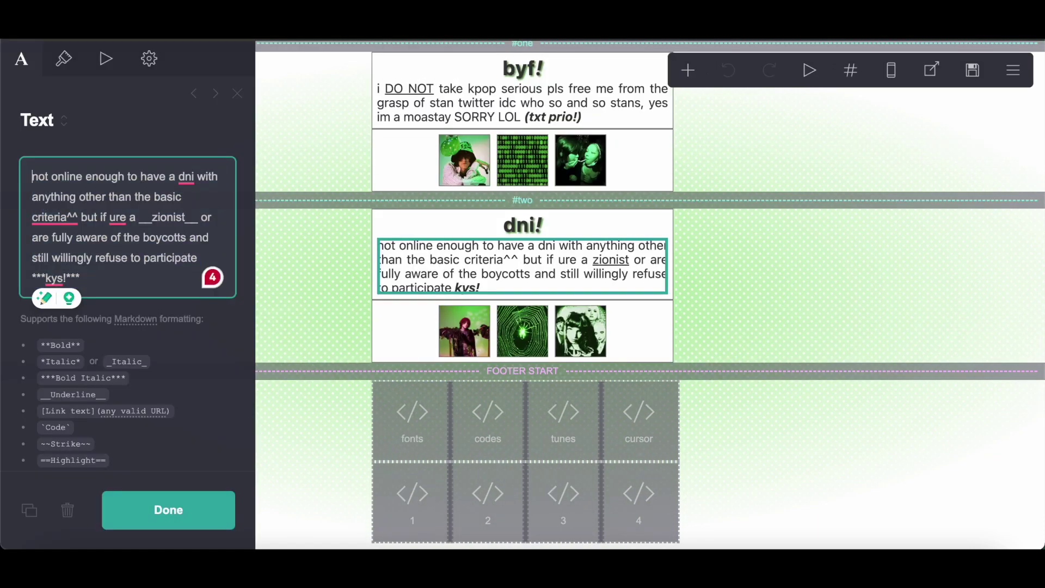
{"action": "scroll", "coordinate": [445, 401], "scroll_direction": "down", "scroll_amount": 1}
{"action": "left_click", "coordinate": [431, 350]}
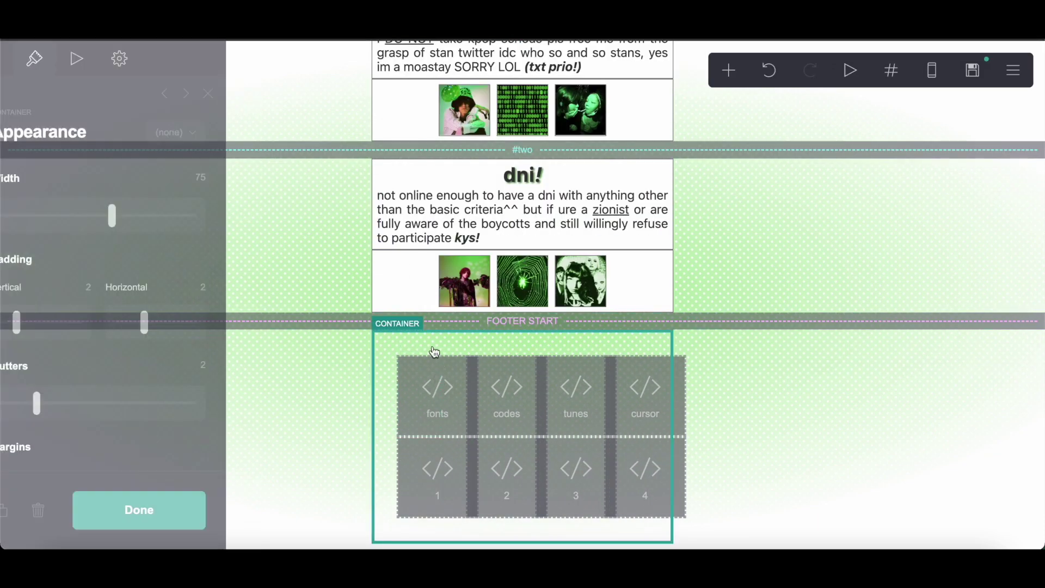
{"action": "left_click", "coordinate": [117, 286]}
{"action": "type", "text": "0"}
{"action": "key", "text": "Return"}
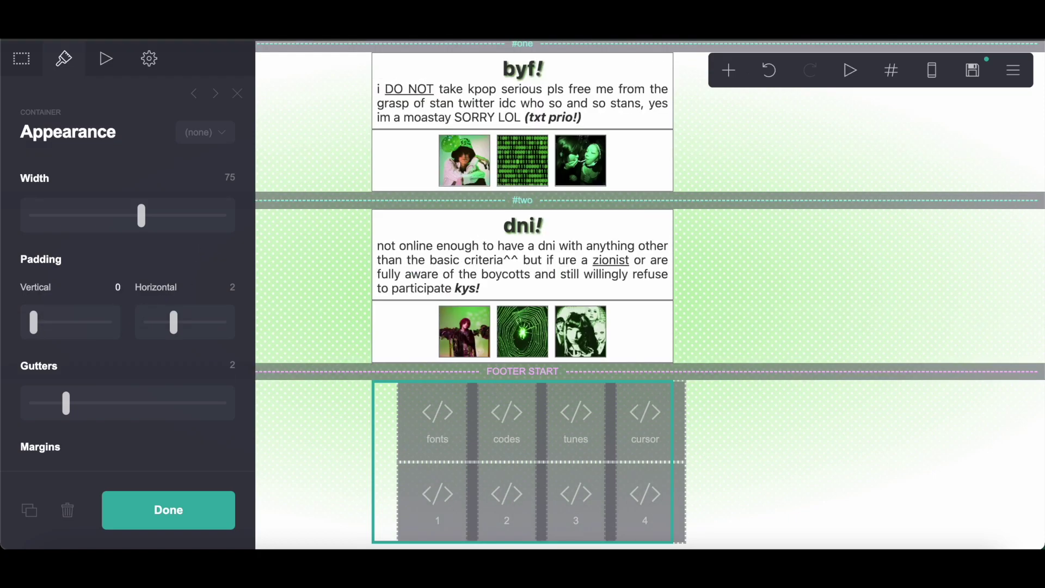
Step: Set the footer embed container's horizontal padding and gutters to 0 and finish editing it
{"action": "left_click", "coordinate": [233, 287]}
{"action": "type", "text": "0"}
{"action": "key", "text": "Return"}
{"action": "left_click", "coordinate": [220, 364]}
{"action": "type", "text": "0"}
{"action": "key", "text": "Return"}
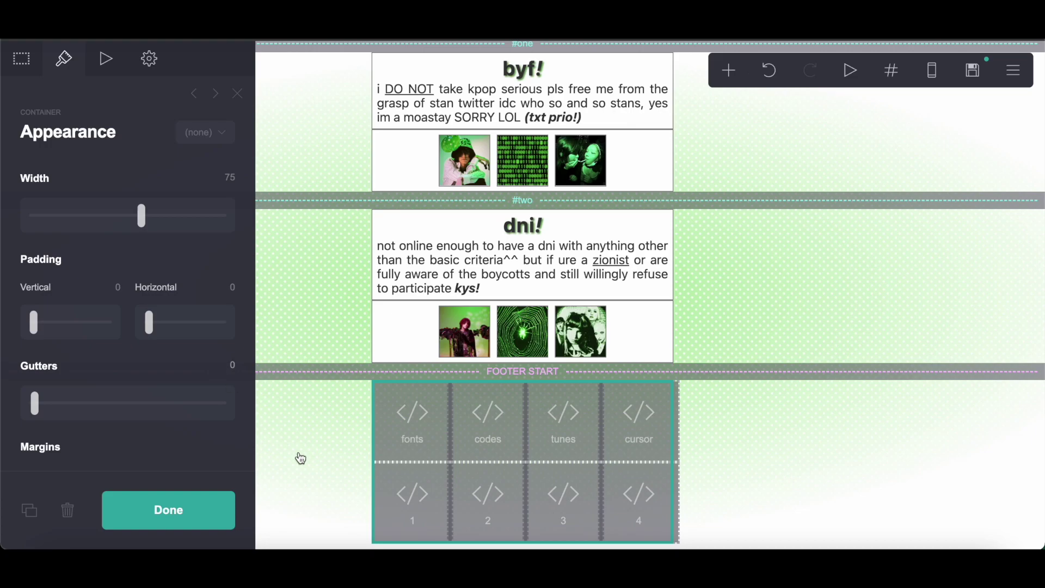
{"action": "left_click", "coordinate": [211, 514]}
Step: Review the page from header to footer and examine the text hover styling in the "codes" embed
{"action": "left_click", "coordinate": [522, 267]}
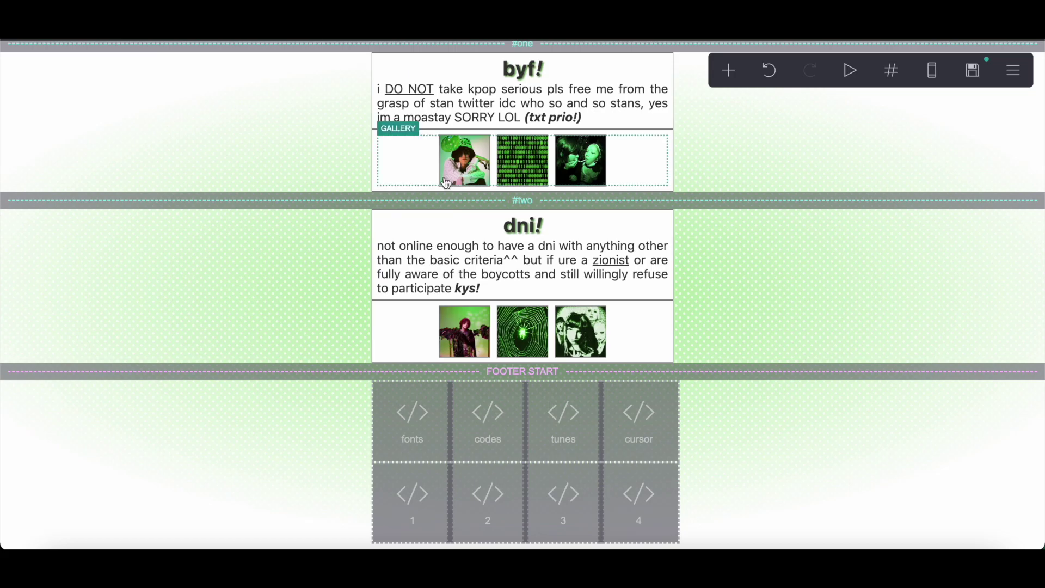
{"action": "scroll", "coordinate": [446, 183], "scroll_direction": "up", "scroll_amount": 10}
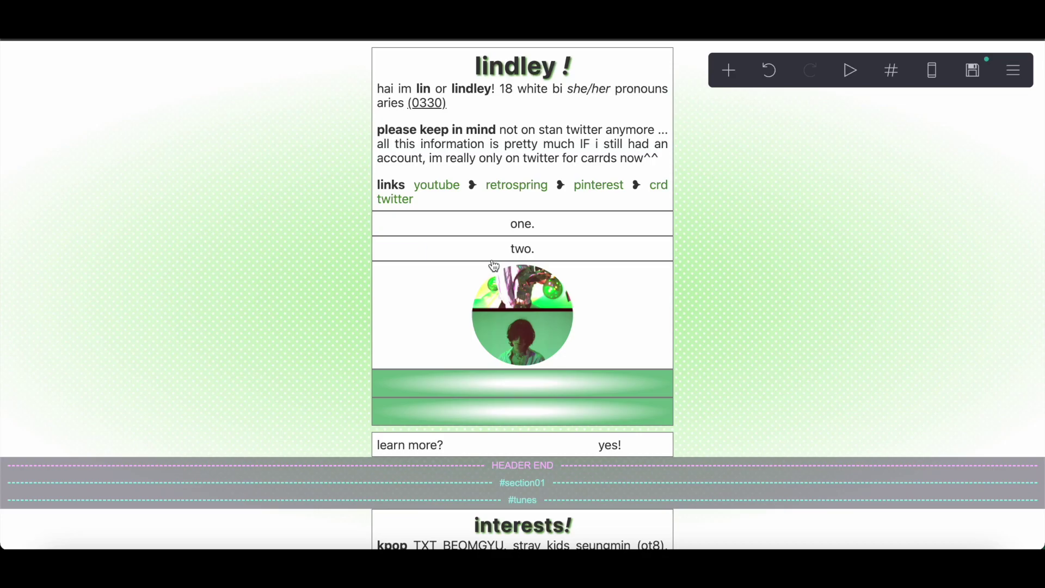
{"action": "scroll", "coordinate": [494, 267], "scroll_direction": "down", "scroll_amount": 10}
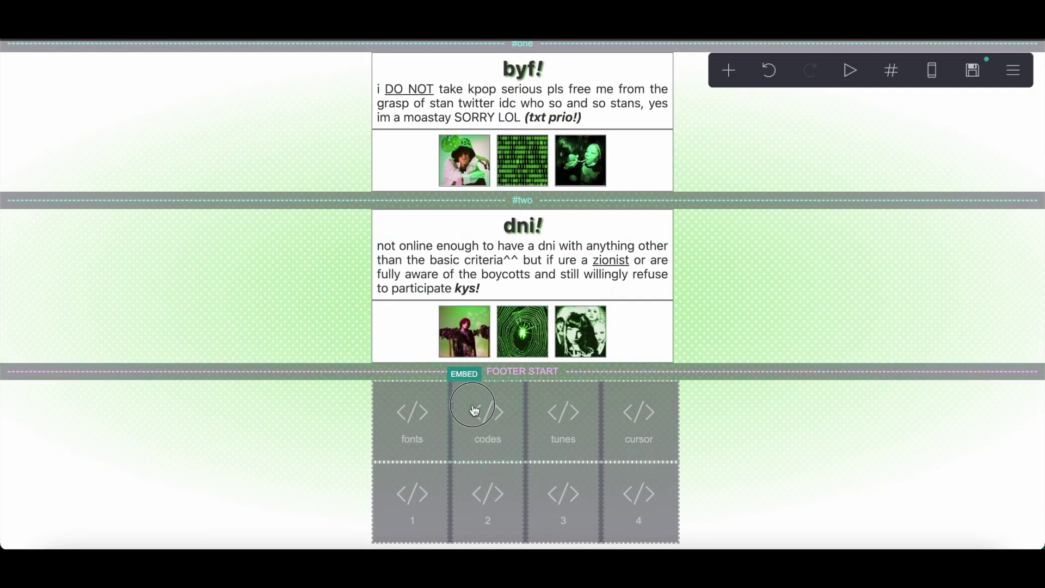
{"action": "left_click", "coordinate": [488, 414]}
{"action": "scroll", "coordinate": [86, 318], "scroll_direction": "down", "scroll_amount": 3}
{"action": "scroll", "coordinate": [86, 317], "scroll_direction": "down", "scroll_amount": 2}
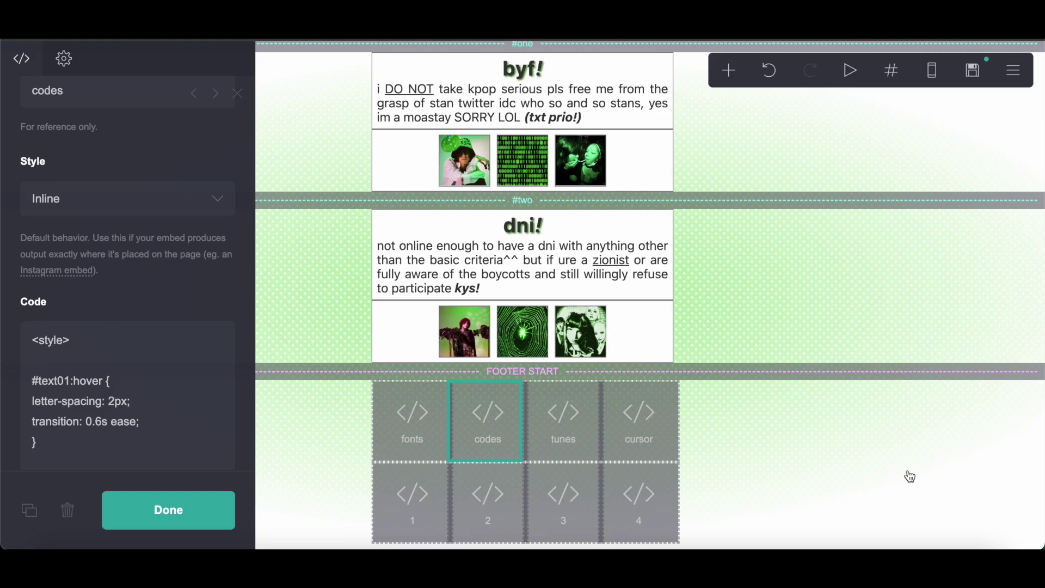
{"action": "scroll", "coordinate": [693, 356], "scroll_direction": "up", "scroll_amount": 10}
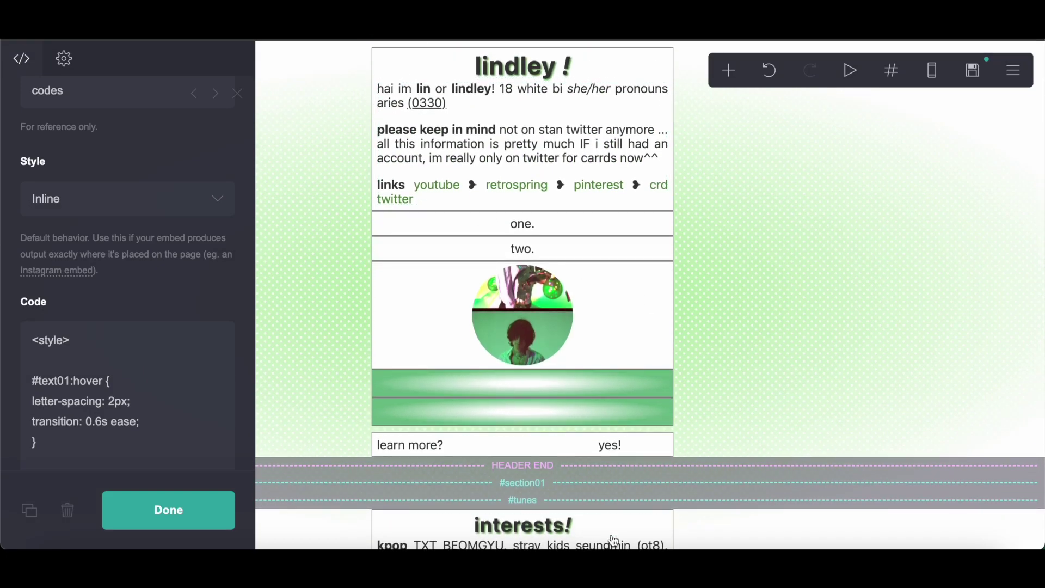
{"action": "scroll", "coordinate": [625, 429], "scroll_direction": "down", "scroll_amount": 10}
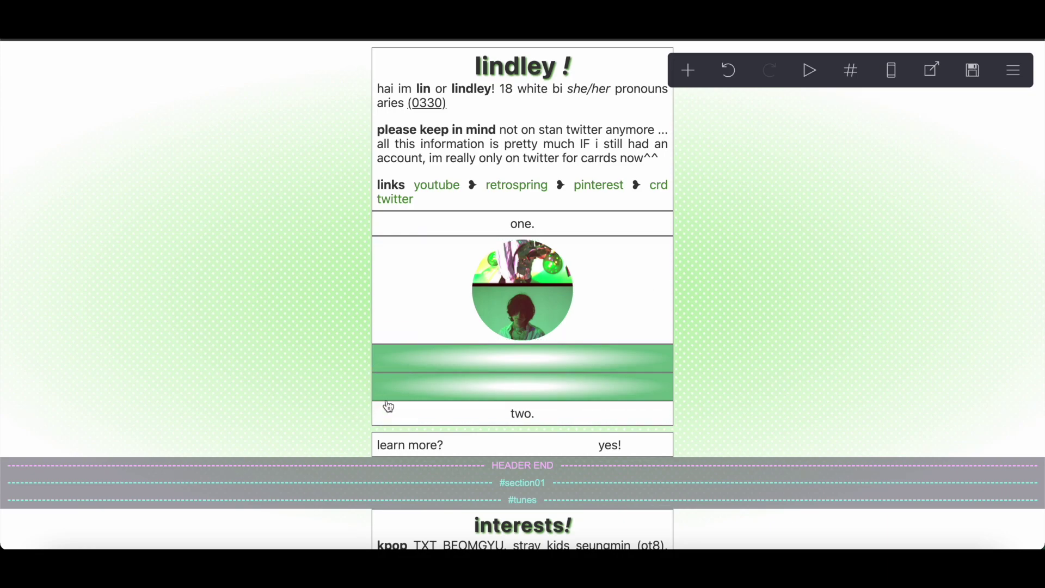
Step: Move the "two." container directly beneath "one." and back below the two green bars
{"action": "left_click_drag", "start_coordinate": [389, 407], "coordinate": [506, 218]}
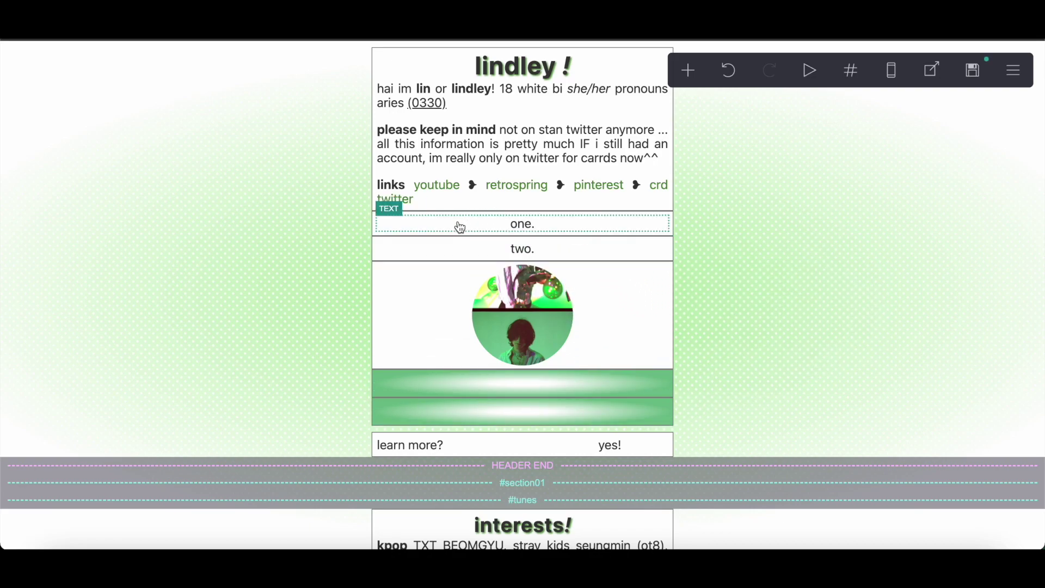
{"action": "left_click_drag", "start_coordinate": [445, 240], "coordinate": [527, 427]}
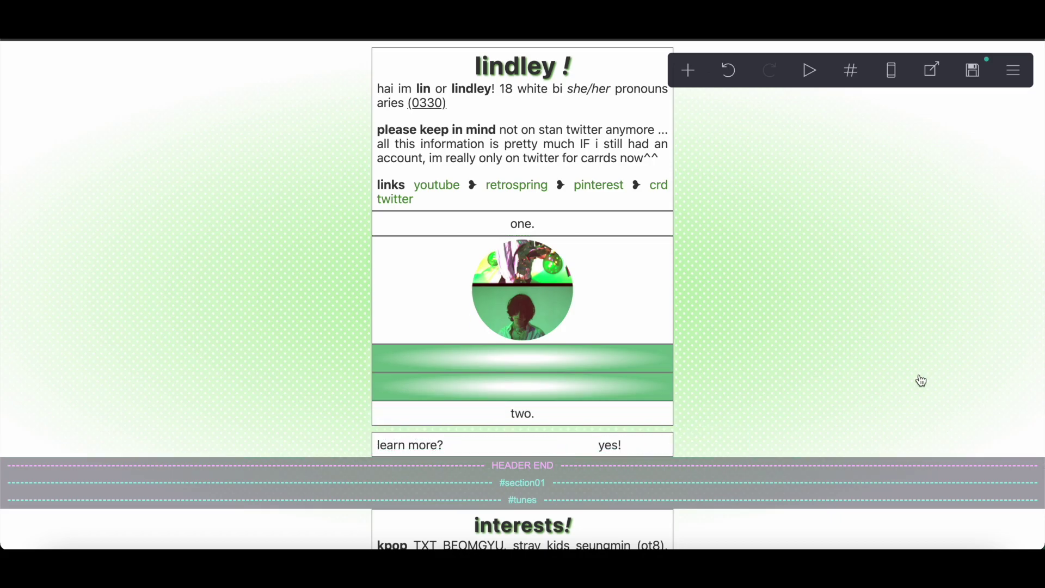
Step: Open the published site and test its links to the "byf!", "dni!" and "interests!" sections and back home
{"action": "scroll", "coordinate": [921, 381], "scroll_direction": "down", "scroll_amount": 10}
{"action": "left_click", "coordinate": [412, 131]}
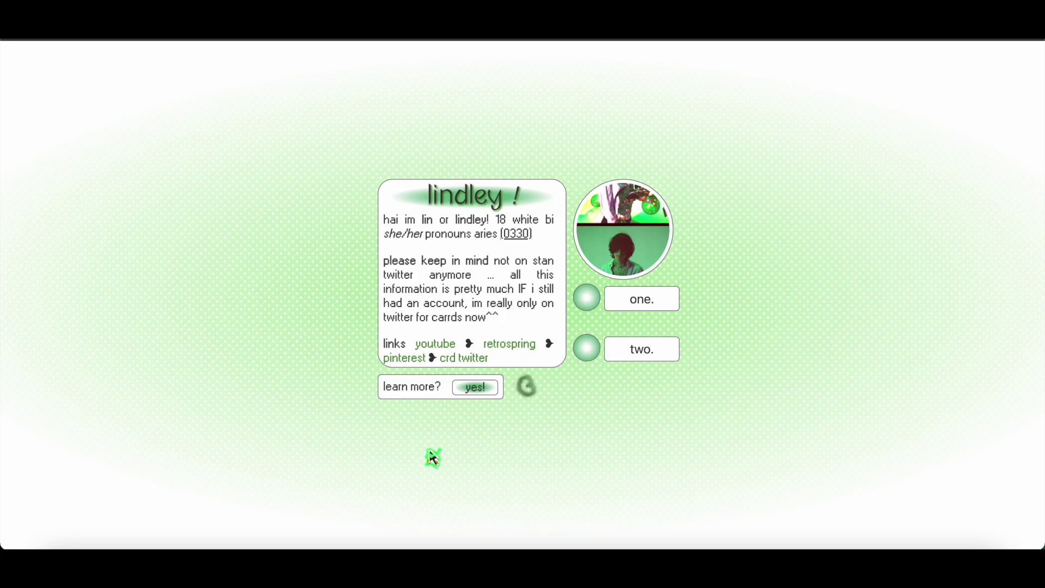
{"action": "left_click", "coordinate": [642, 301]}
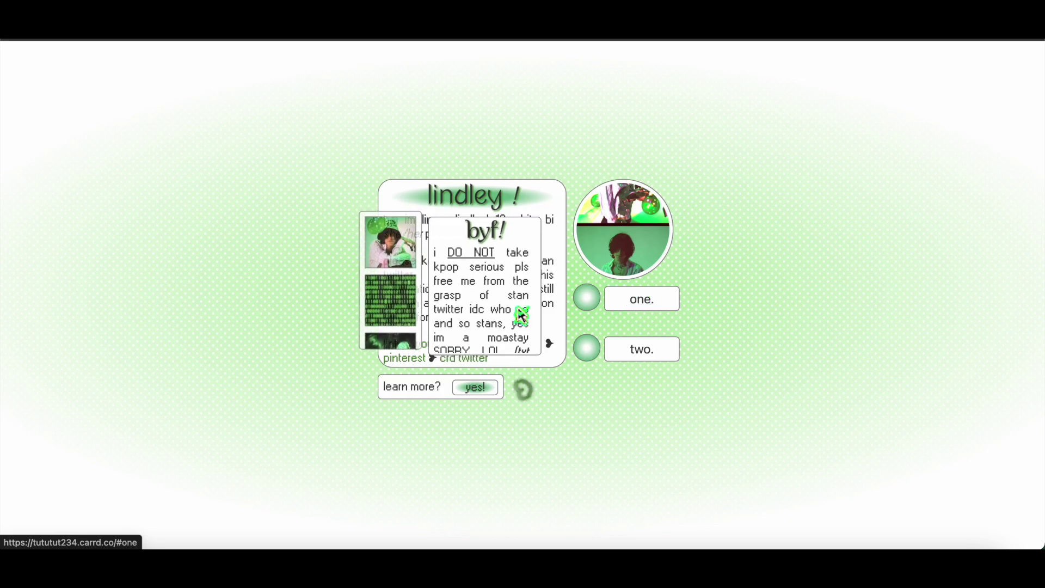
{"action": "scroll", "coordinate": [520, 317], "scroll_direction": "down", "scroll_amount": 2}
{"action": "left_click", "coordinate": [640, 357]}
{"action": "scroll", "coordinate": [501, 327], "scroll_direction": "down", "scroll_amount": 3}
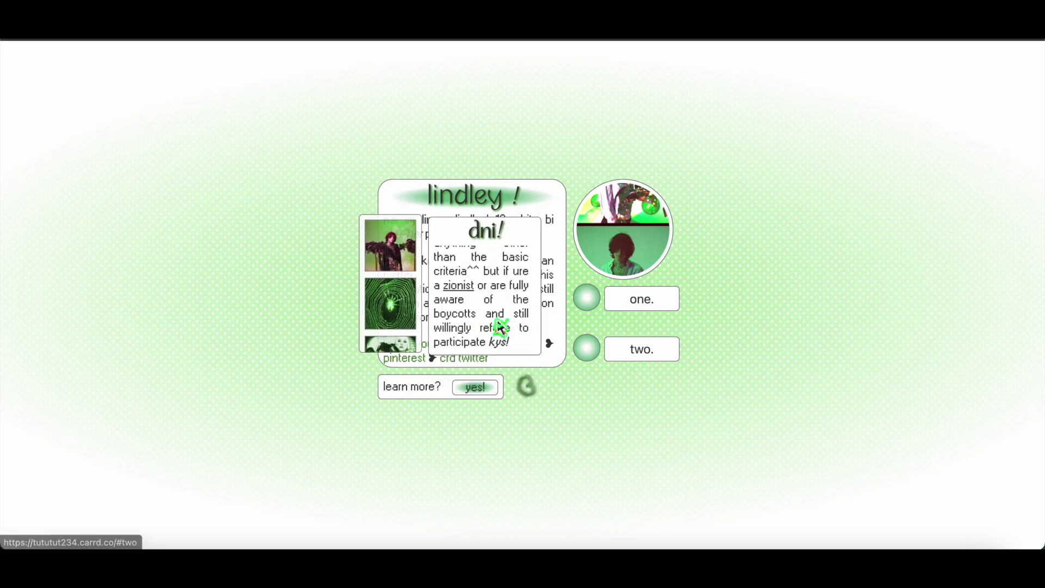
{"action": "scroll", "coordinate": [500, 327], "scroll_direction": "up", "scroll_amount": 3}
{"action": "left_click", "coordinate": [484, 387]}
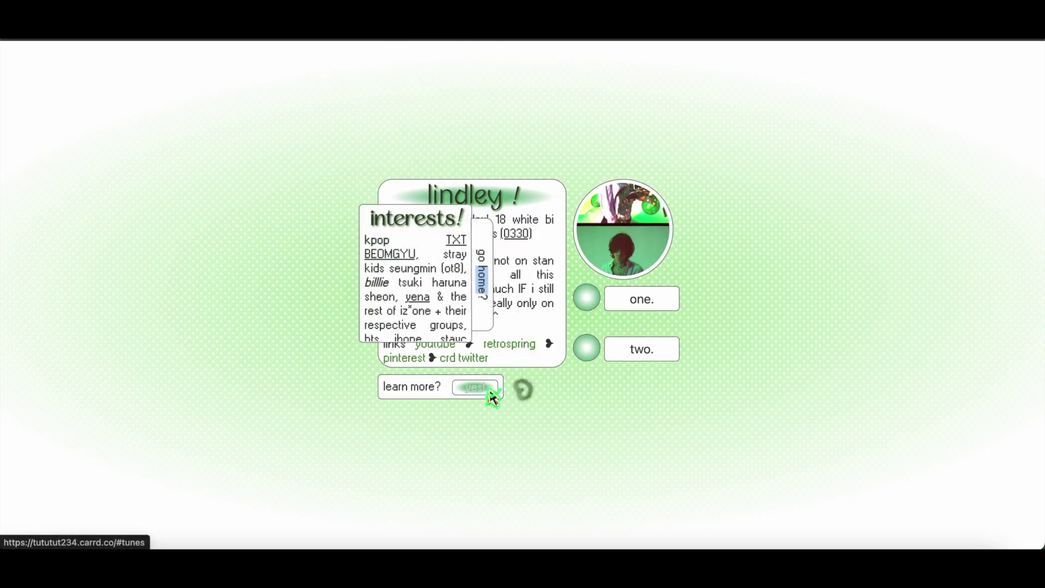
{"action": "left_click", "coordinate": [487, 291]}
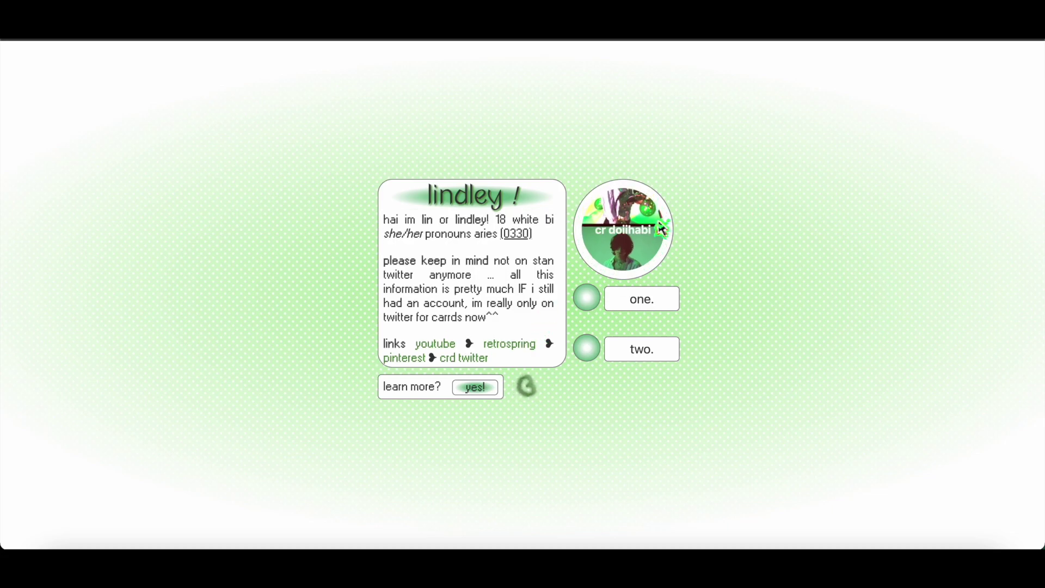
Step: Recheck the "one.", "two." and "yes!" links on the published site and return to its home view
{"action": "left_click", "coordinate": [650, 300]}
{"action": "left_click", "coordinate": [653, 353]}
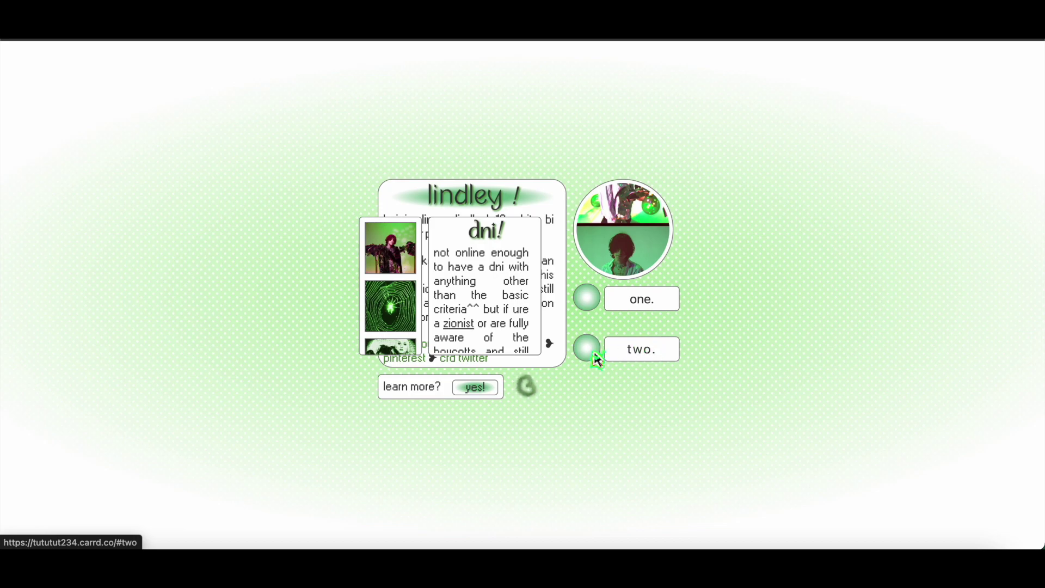
{"action": "left_click", "coordinate": [481, 399]}
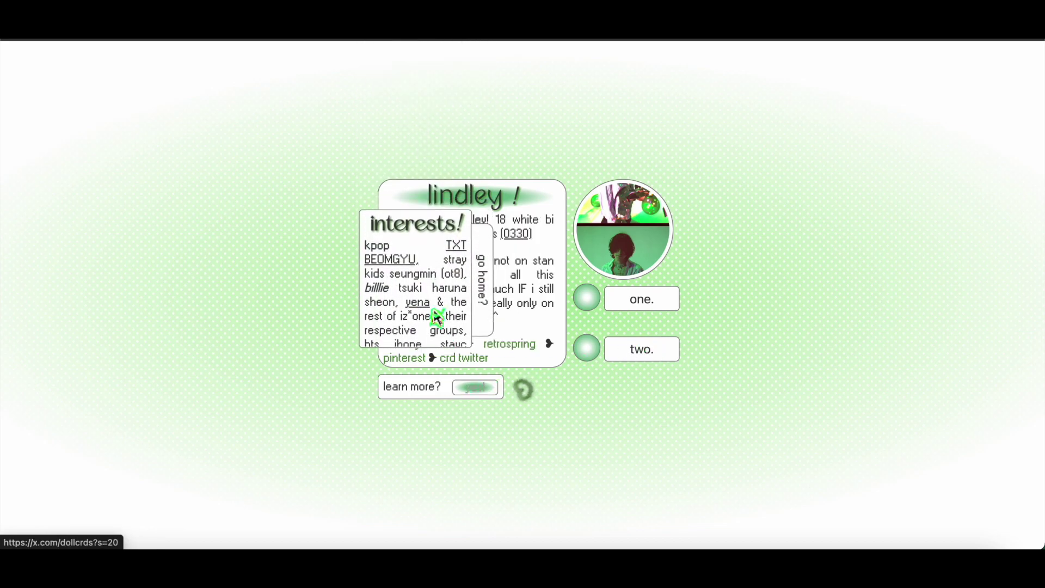
{"action": "left_click", "coordinate": [482, 302]}
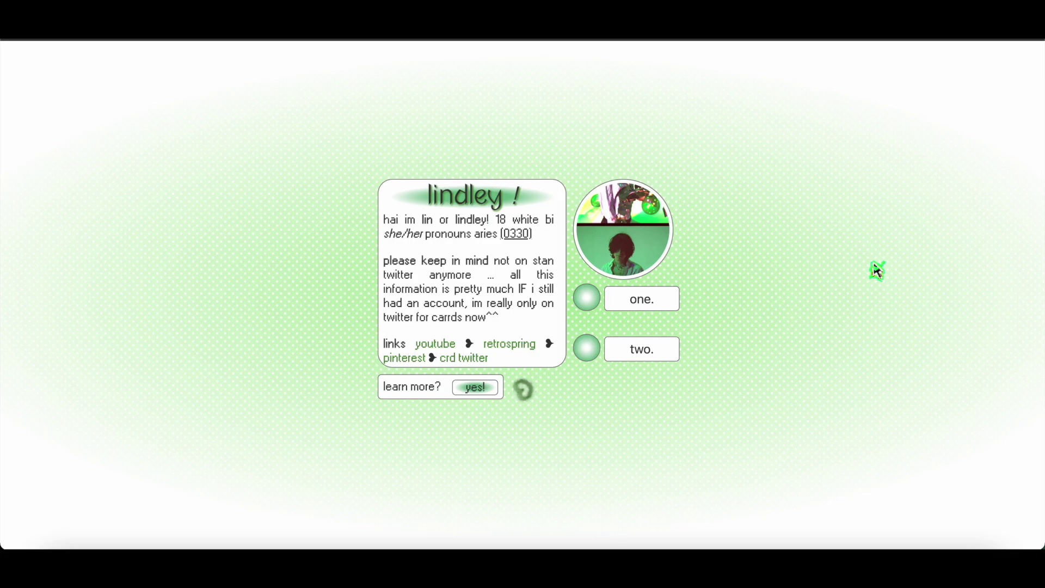
{"action": "mouse_move", "coordinate": [641, 266]}
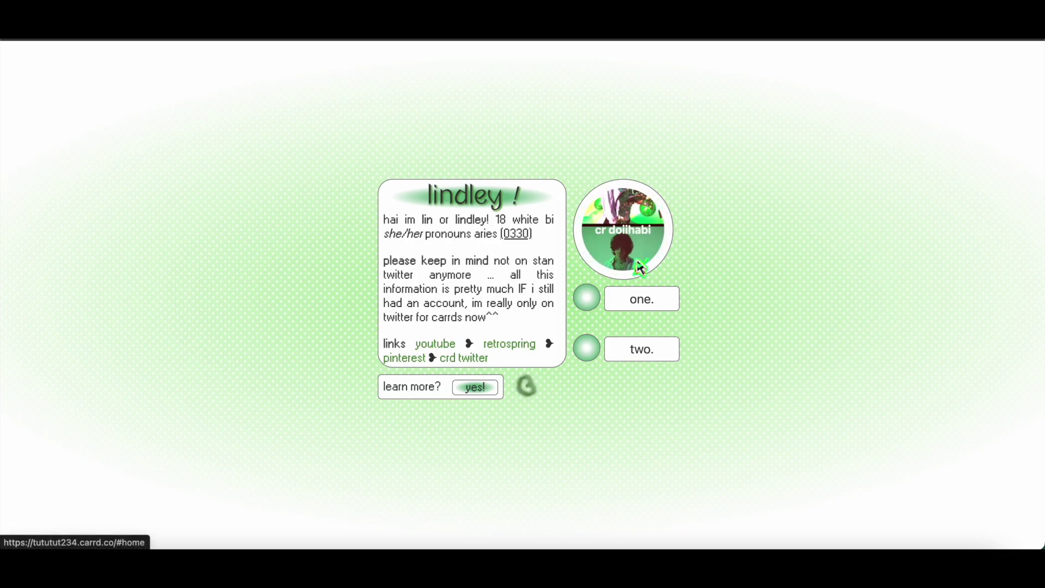